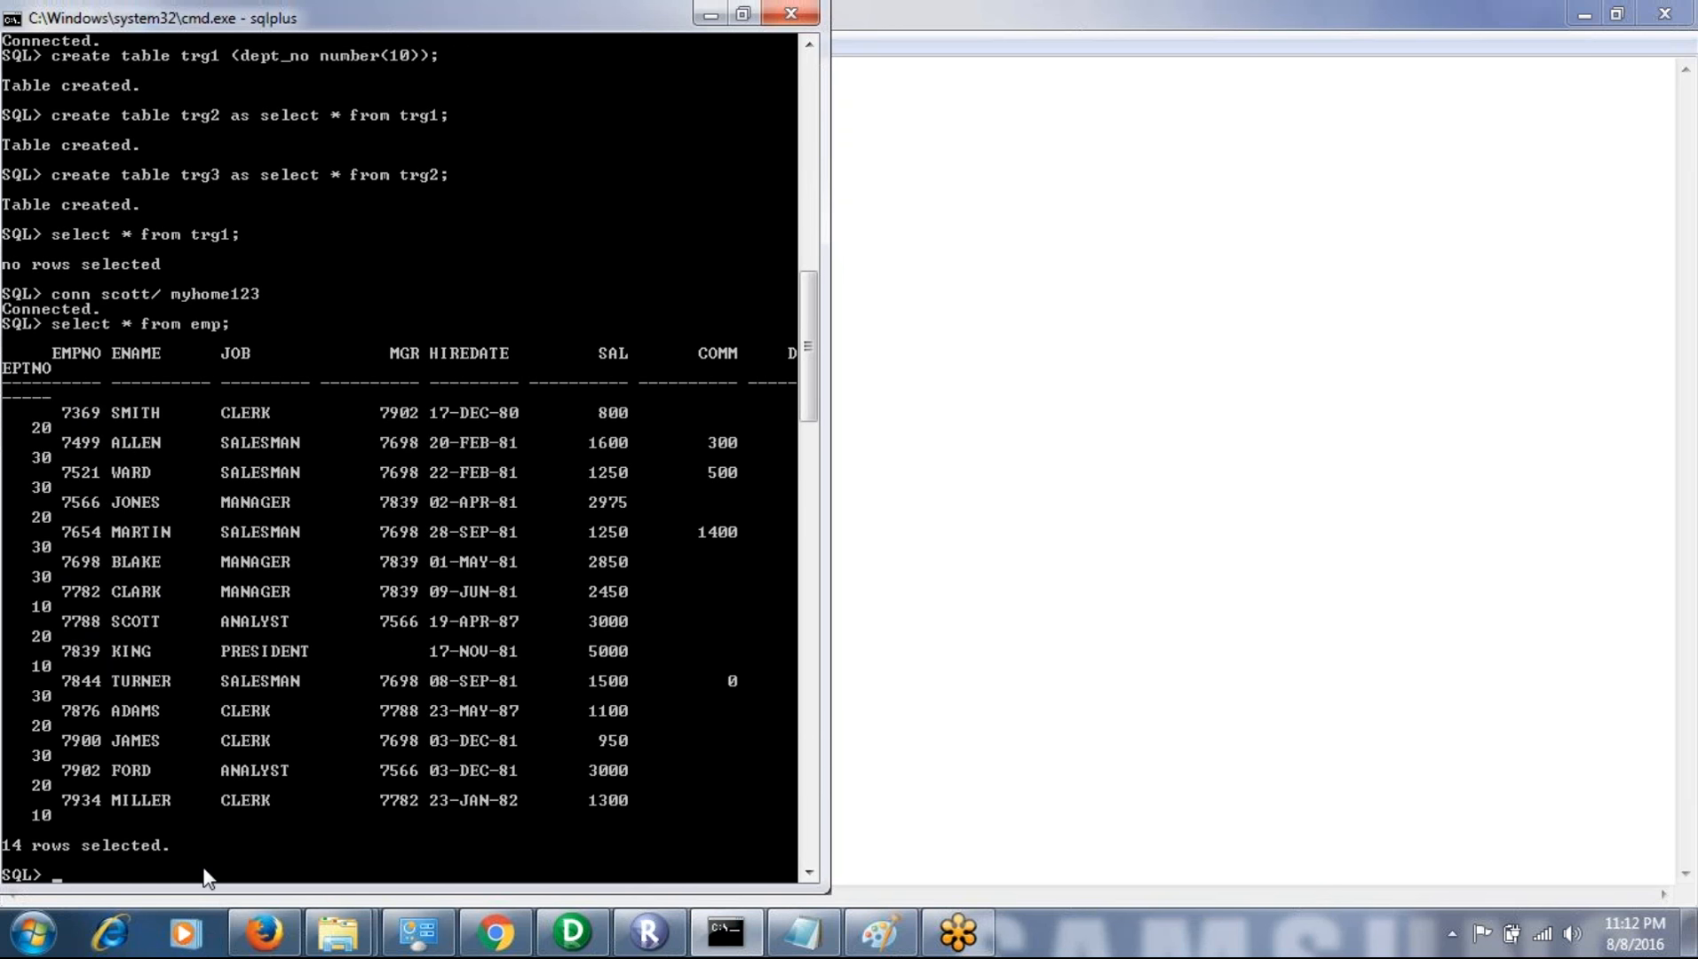
- Connect to the database as user u1, entering the account password
key(Return)
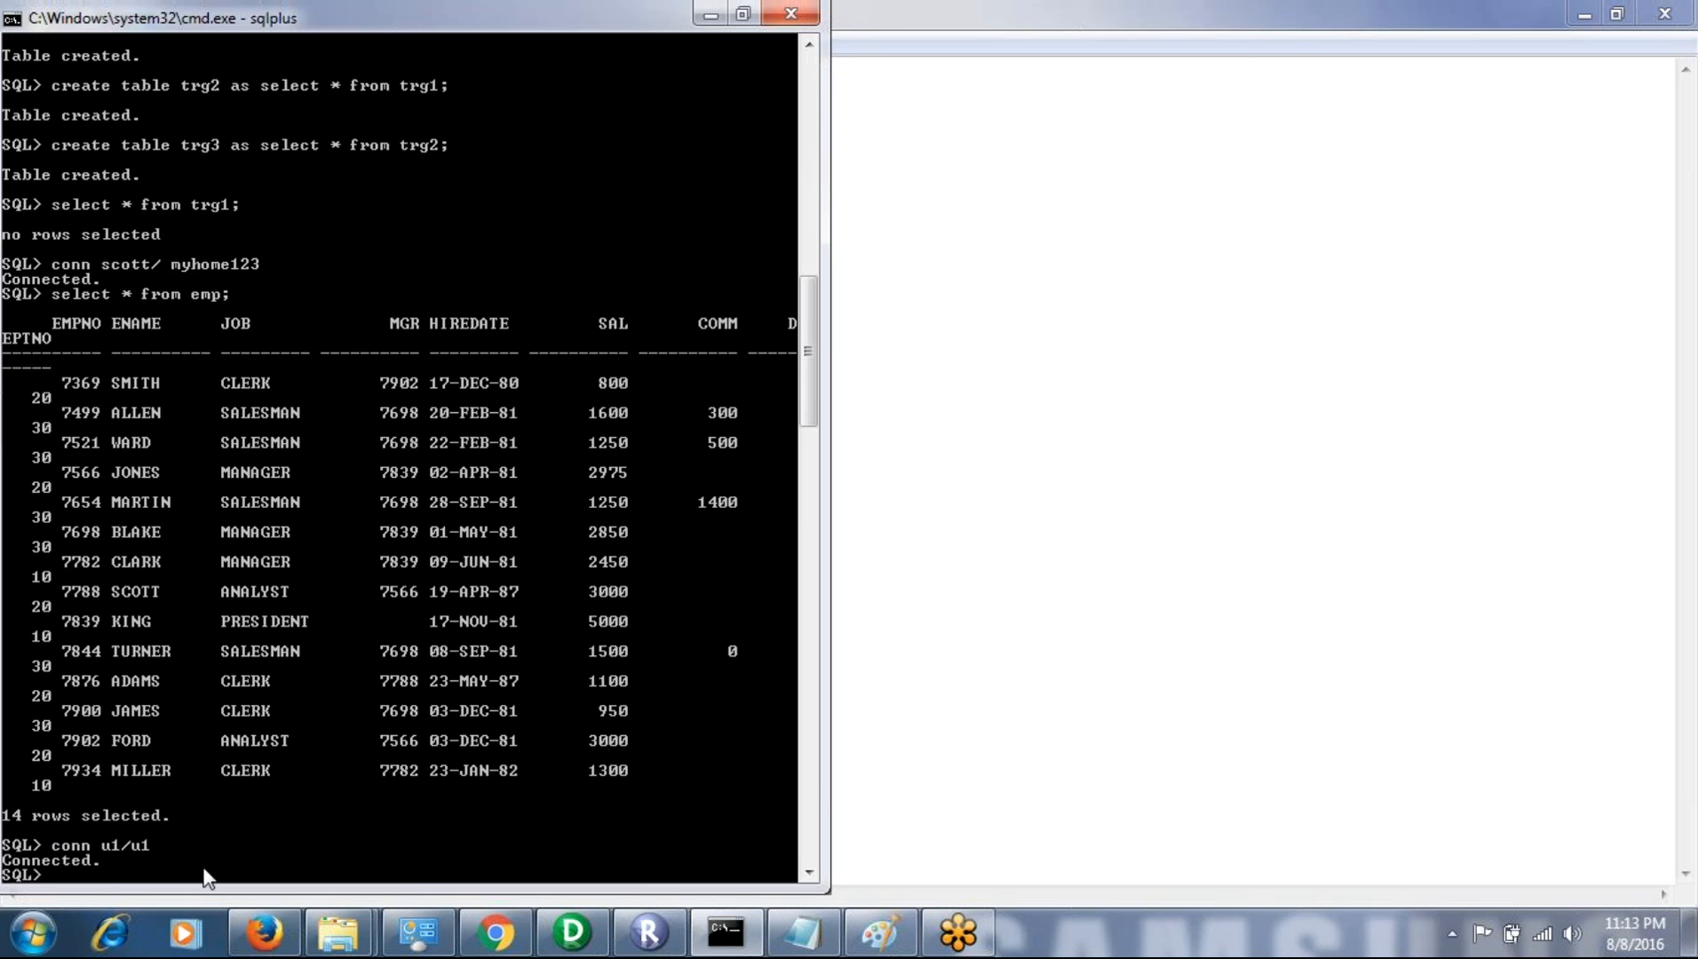
- Query all rows and columns of table trg1
text(select  * from trg1;)
key(Return)
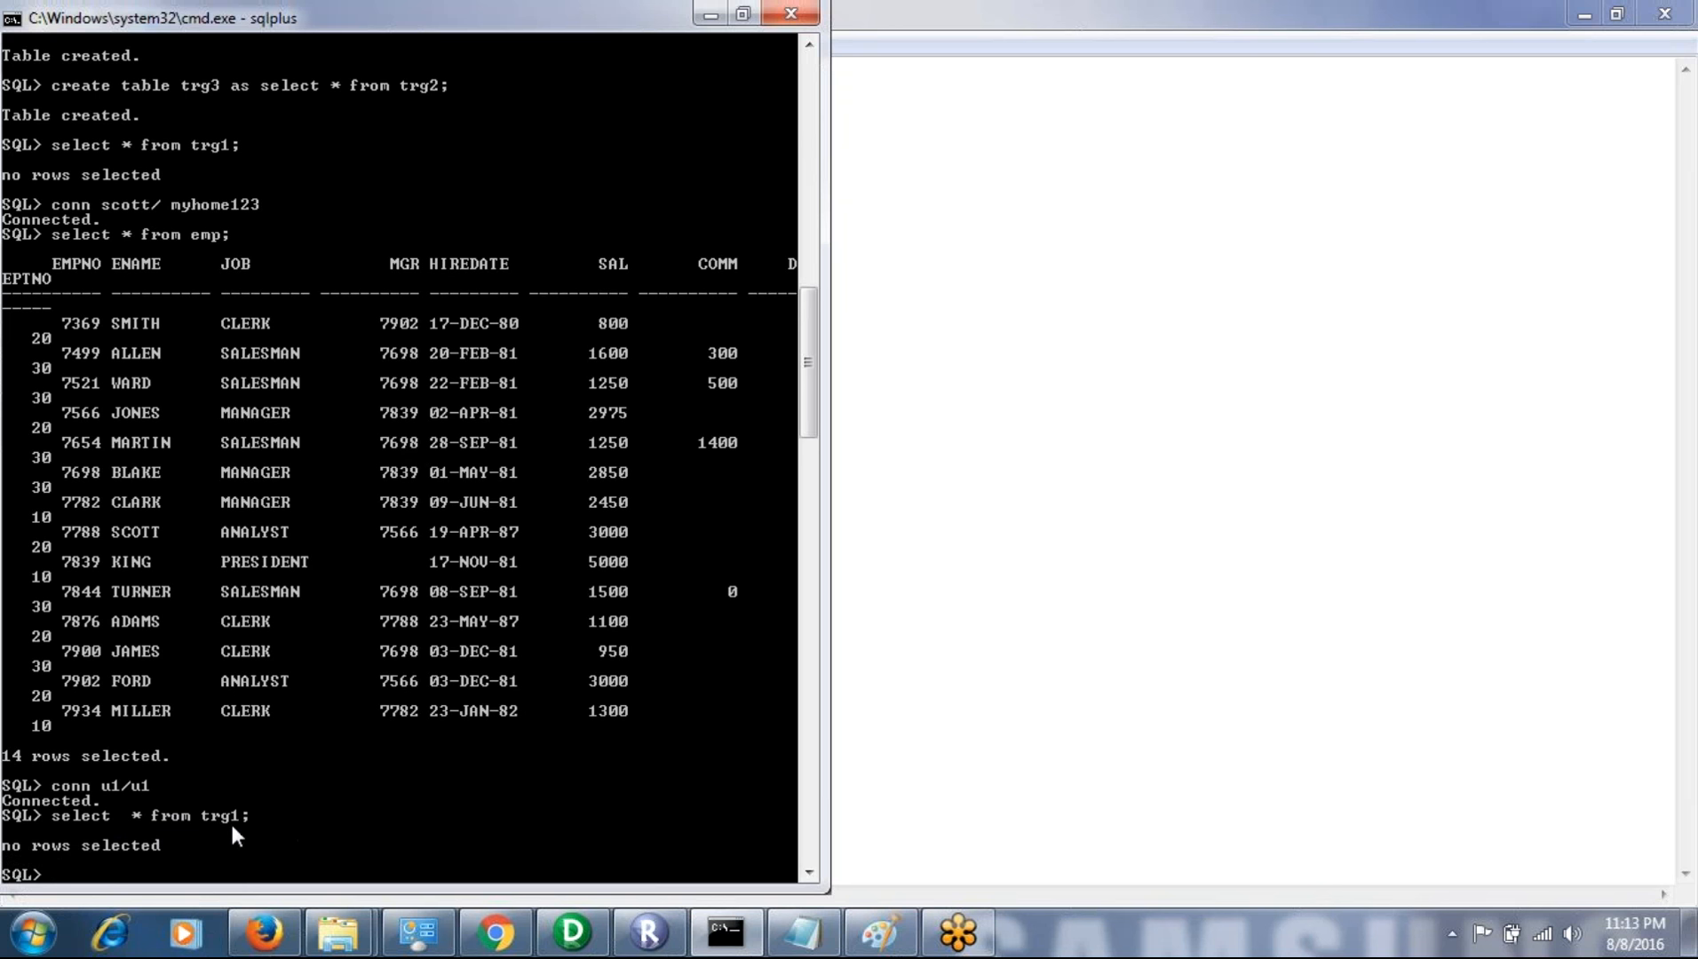
- Query all rows and columns of table trg2
text(select * from trg2;)
key(Return)
- Query all rows and columns of table trg3
text(sele)
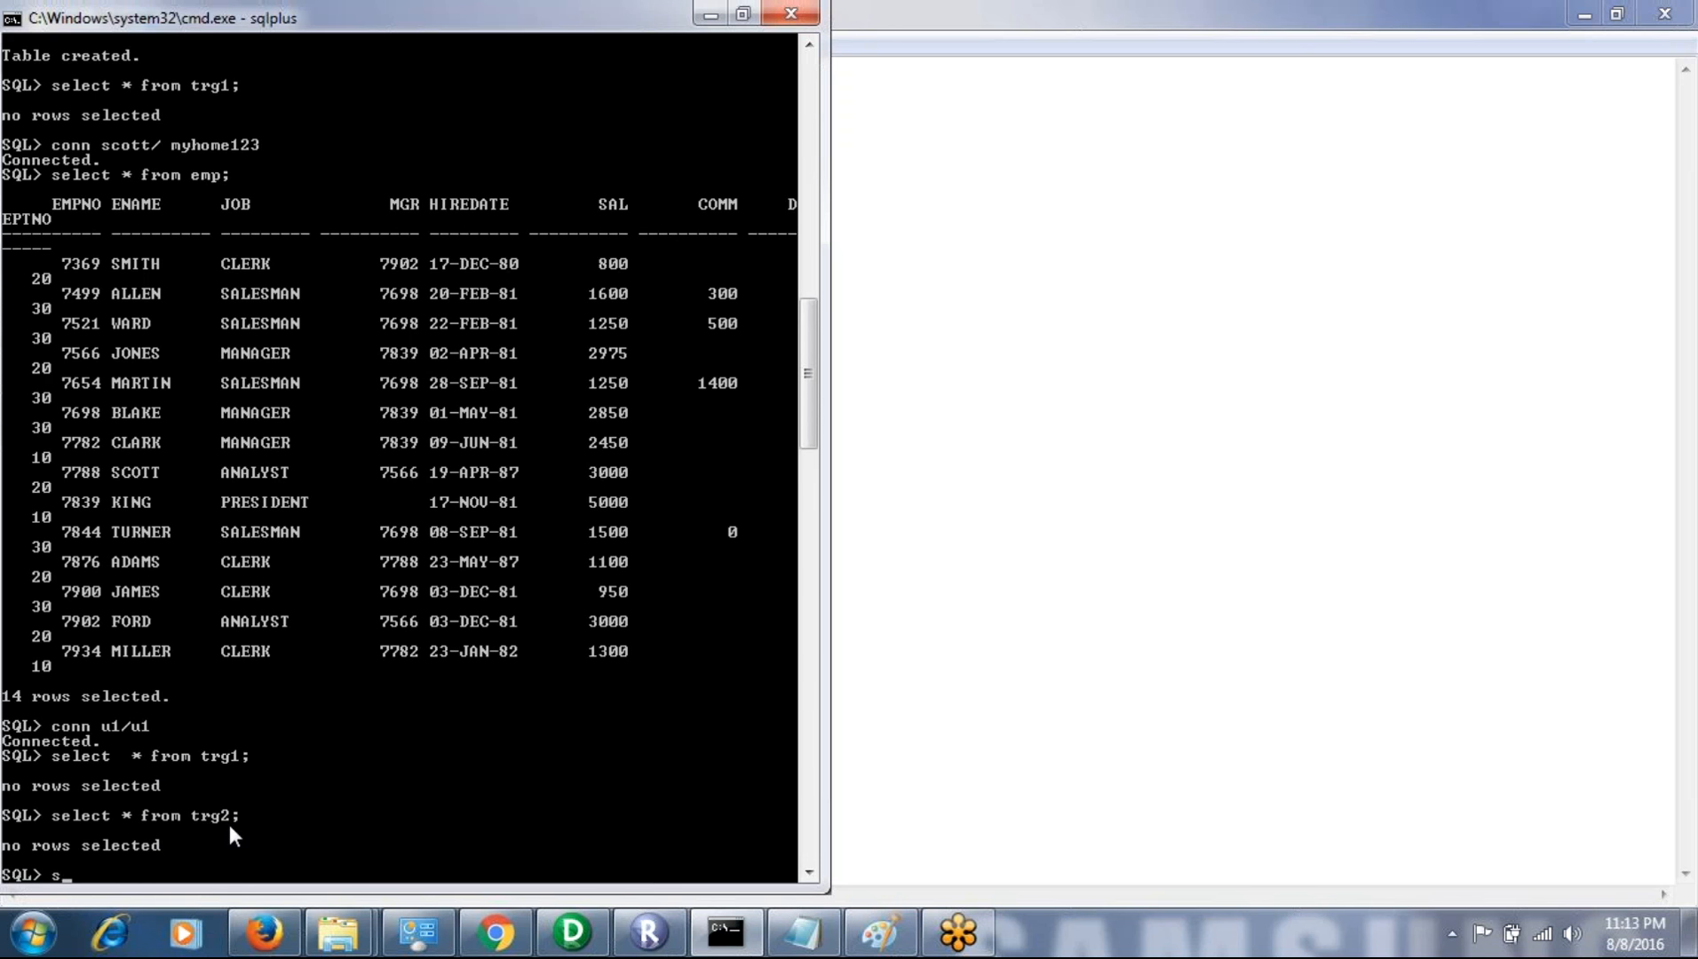
text(ct * r)
key(BackSpace)
text(from trg3;)
key(Return)
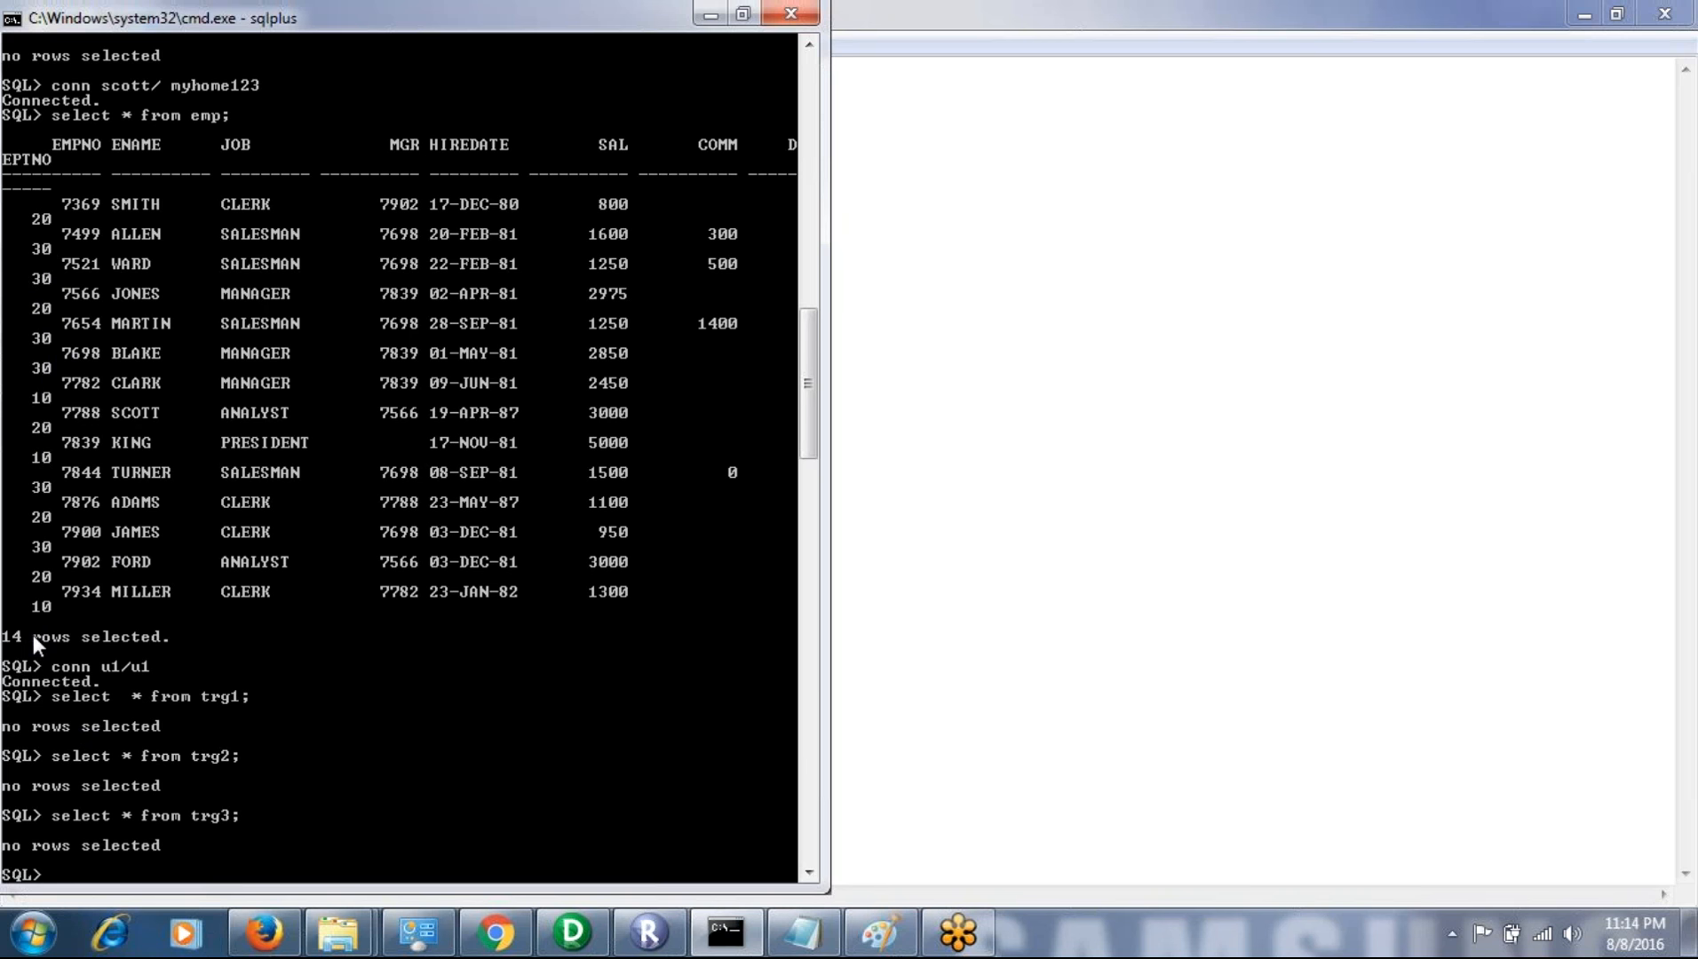
- Switch to Notepad and add the line "3 record 10" below the "target 3" line
click(822, 946)
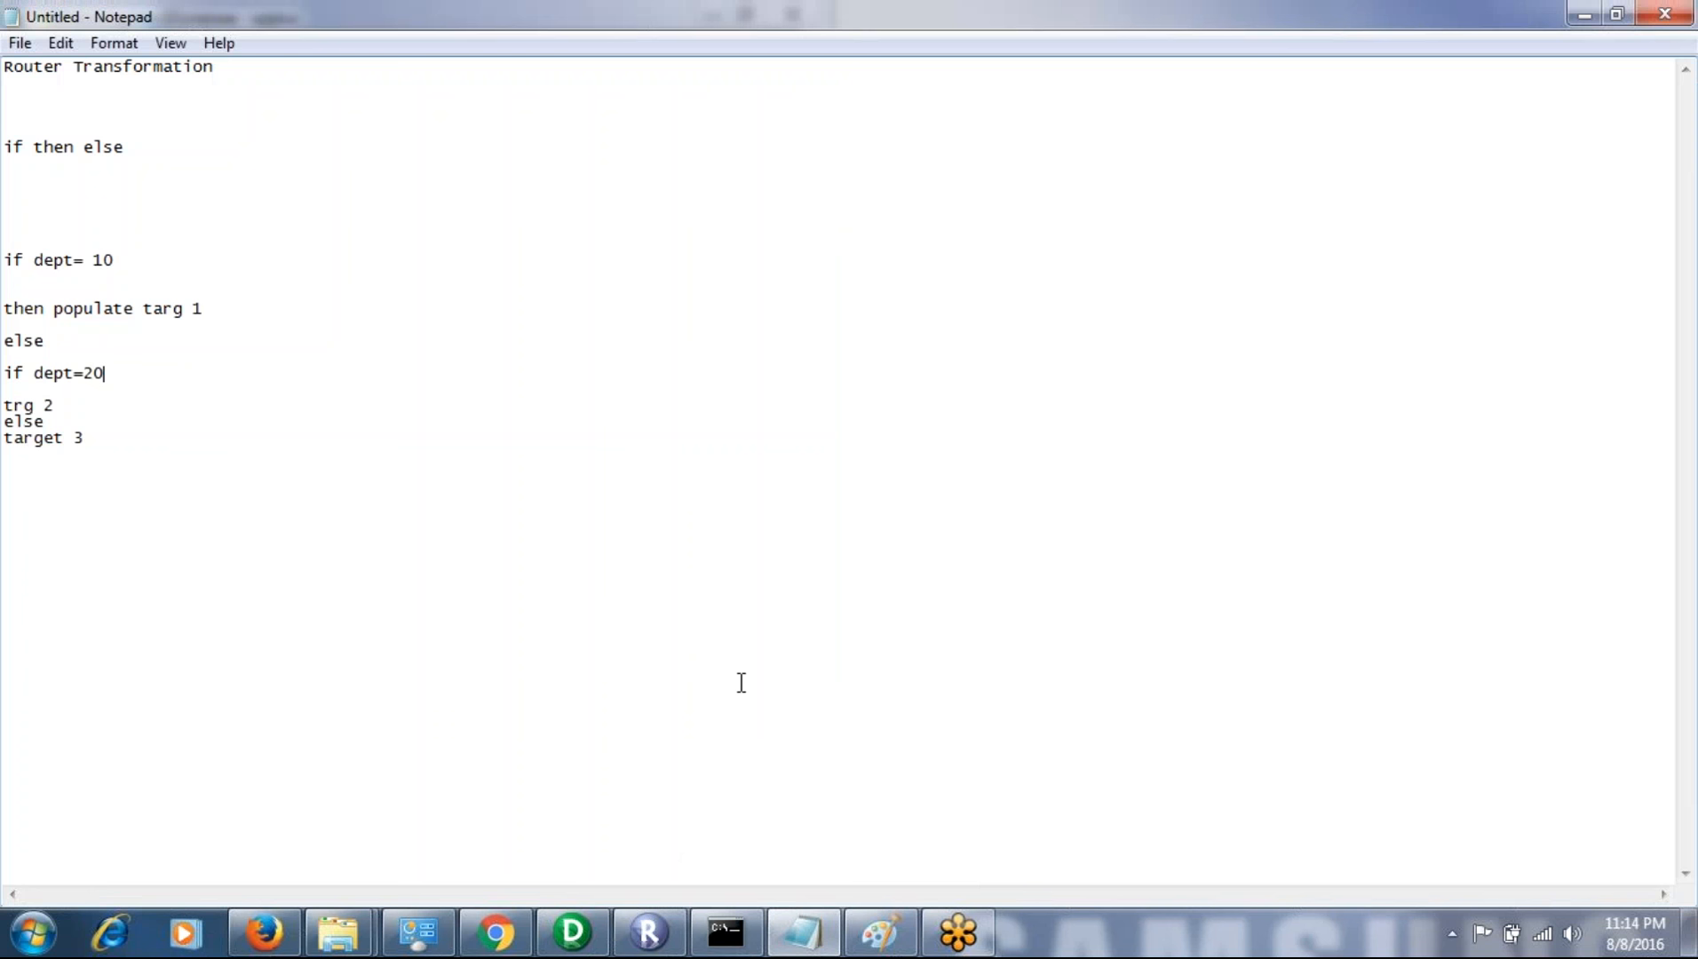
key(Return)
text(3 record   10)
- Check the department numbers in the SQL*Plus emp listing and add the line "5 20" to the Notepad notes
click(753, 934)
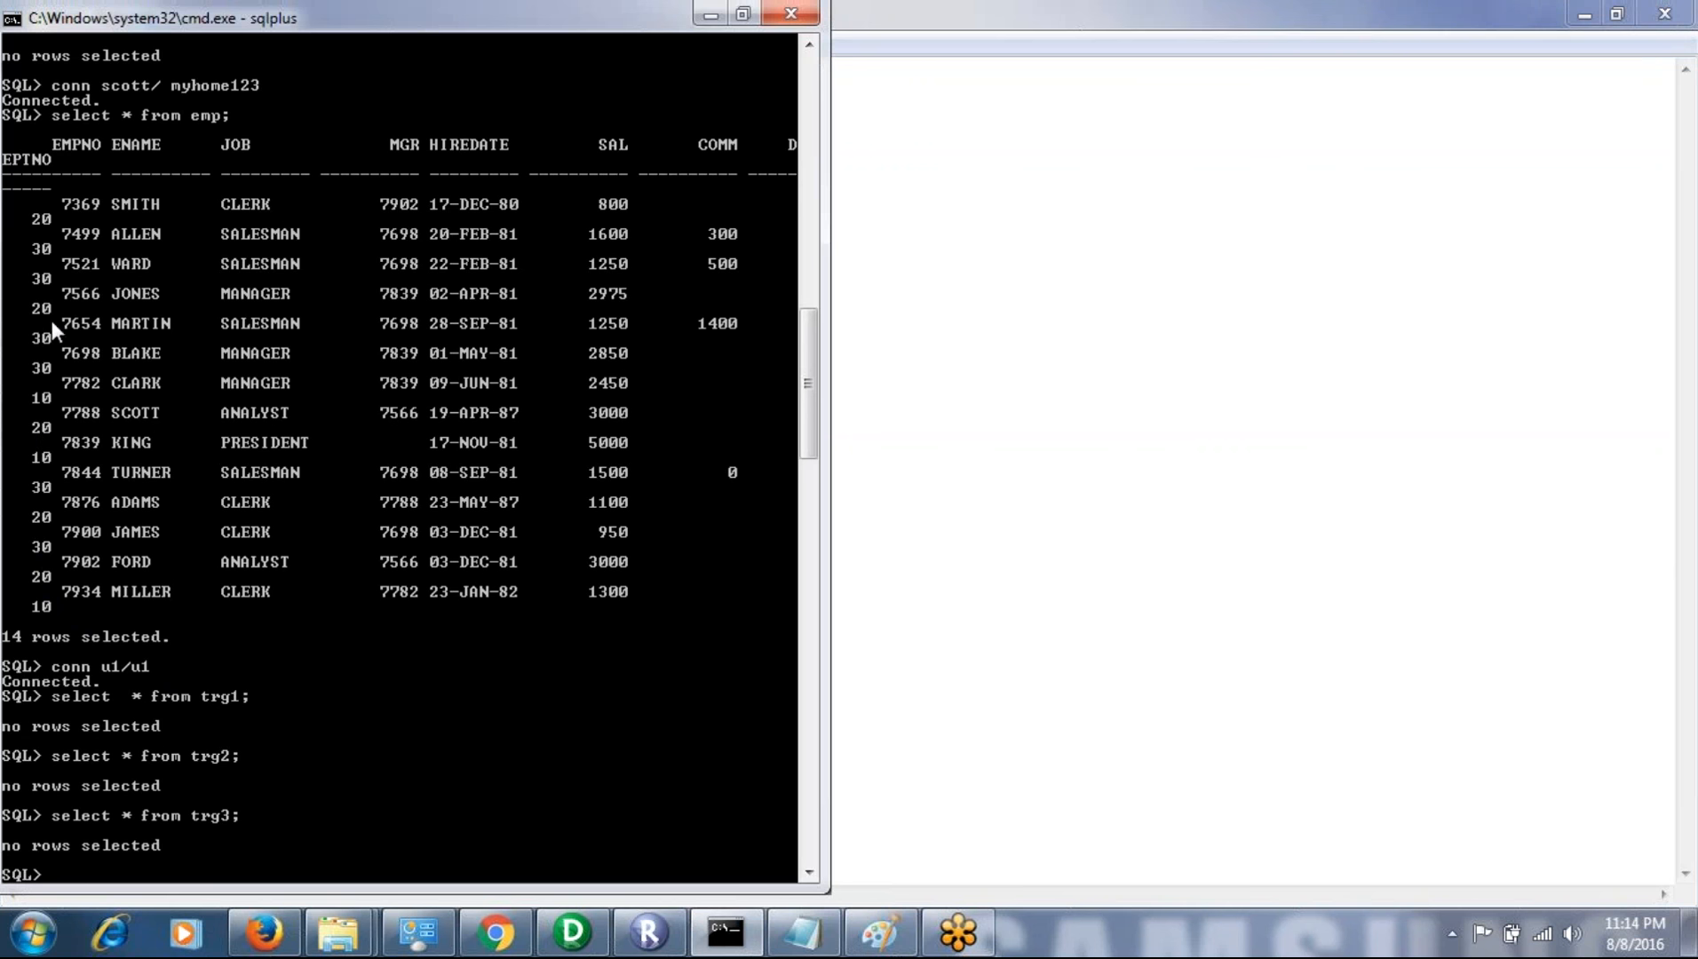
click(793, 940)
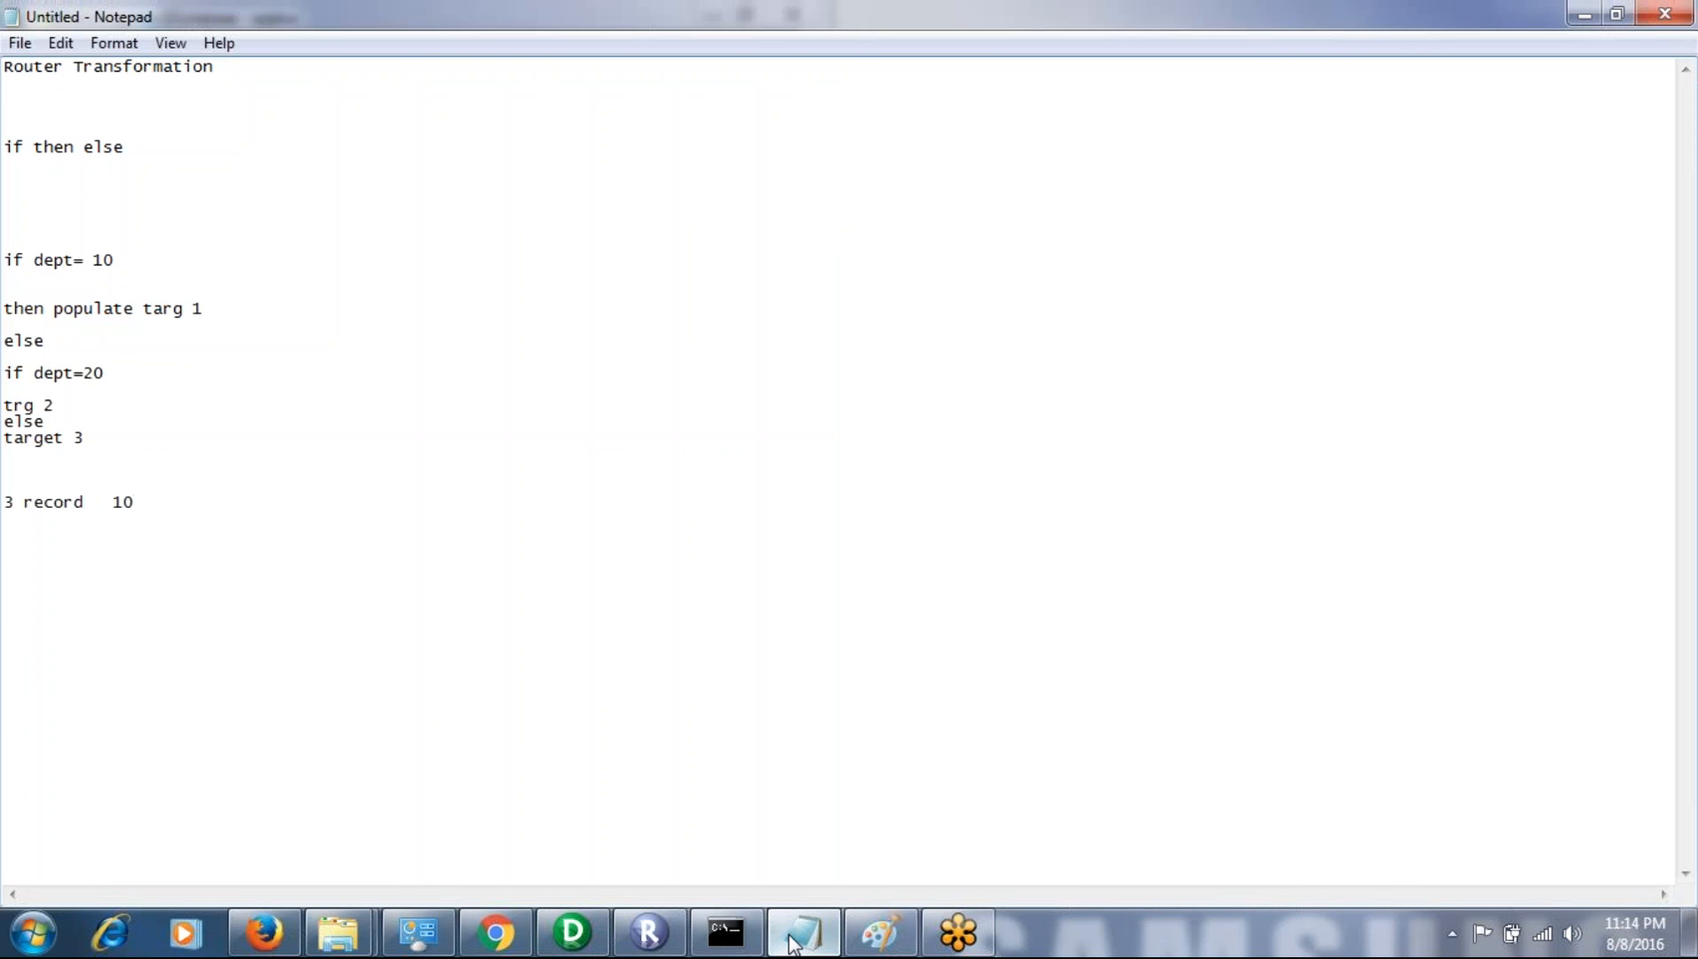
text(5    20)
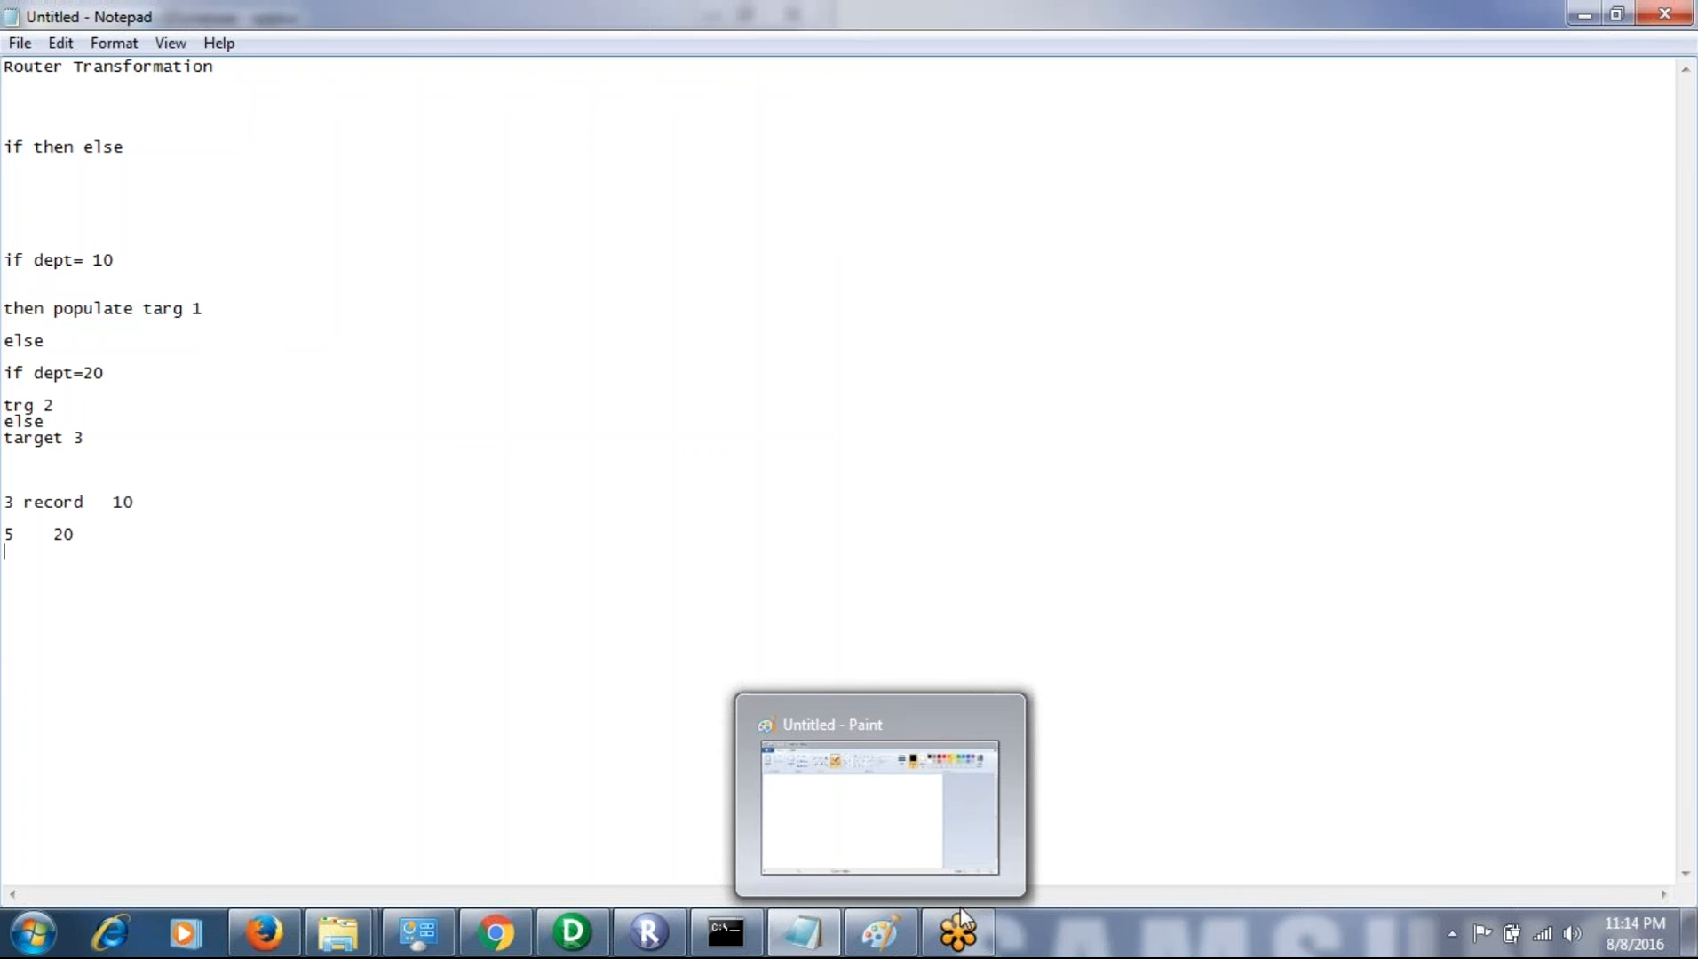
- Switch to Informatica PowerCenter Repository Manager and disconnect the infa_rep repository
mouse_move(730, 934)
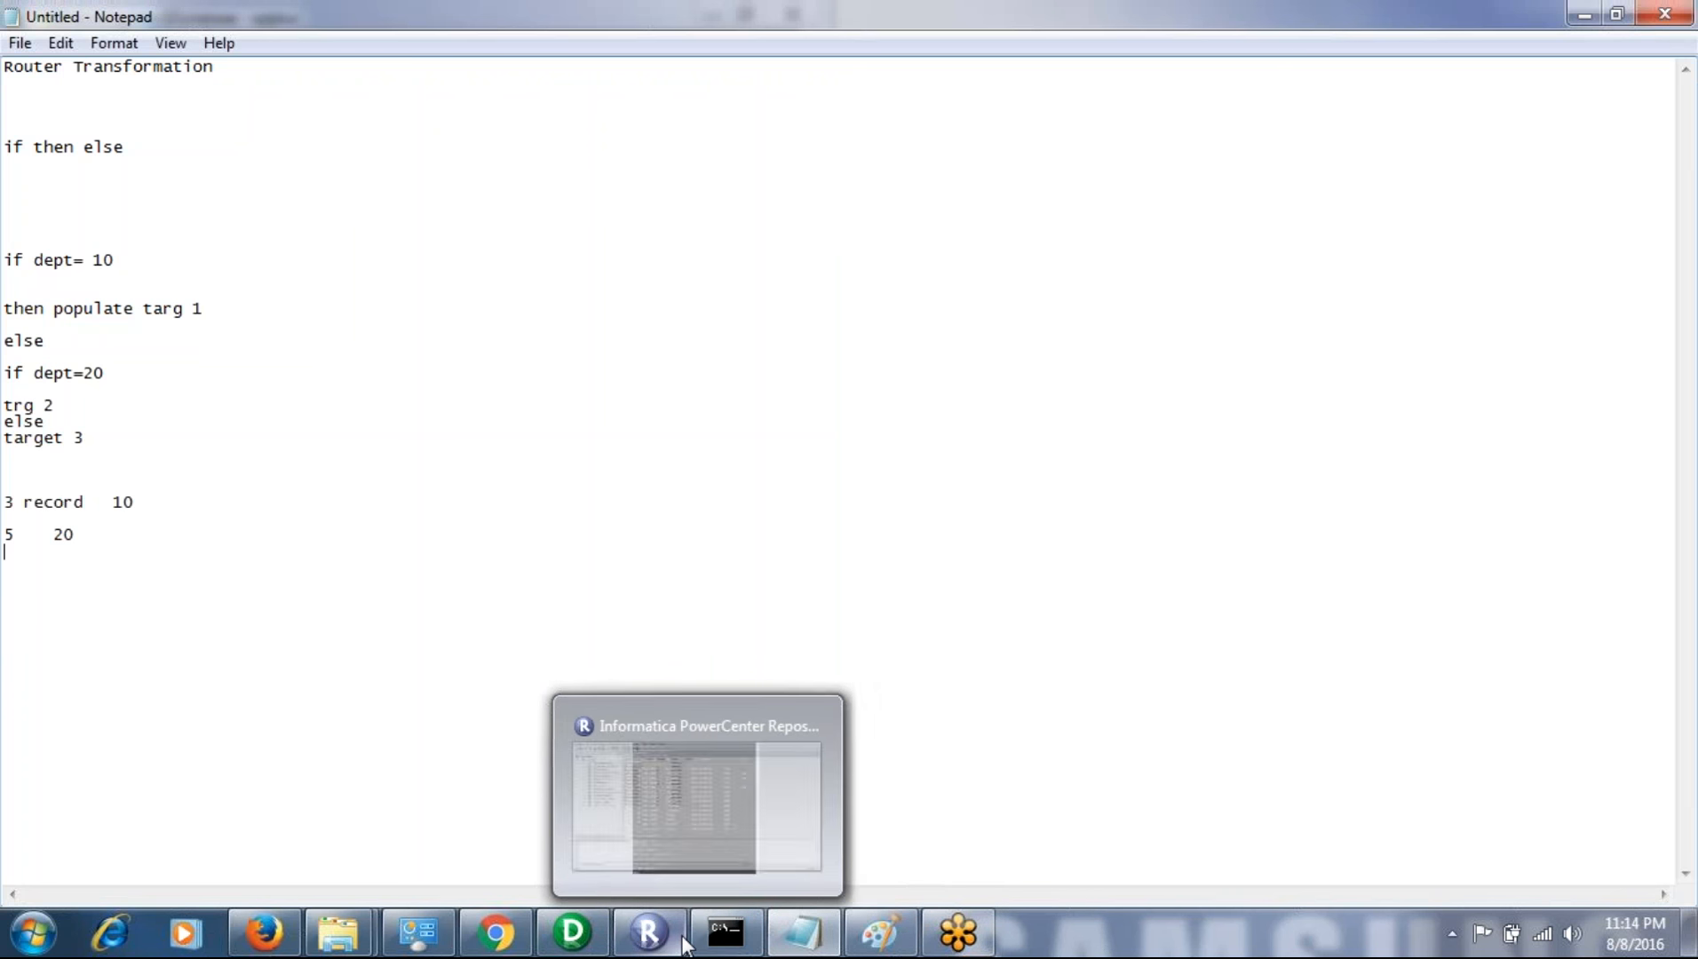
click(652, 931)
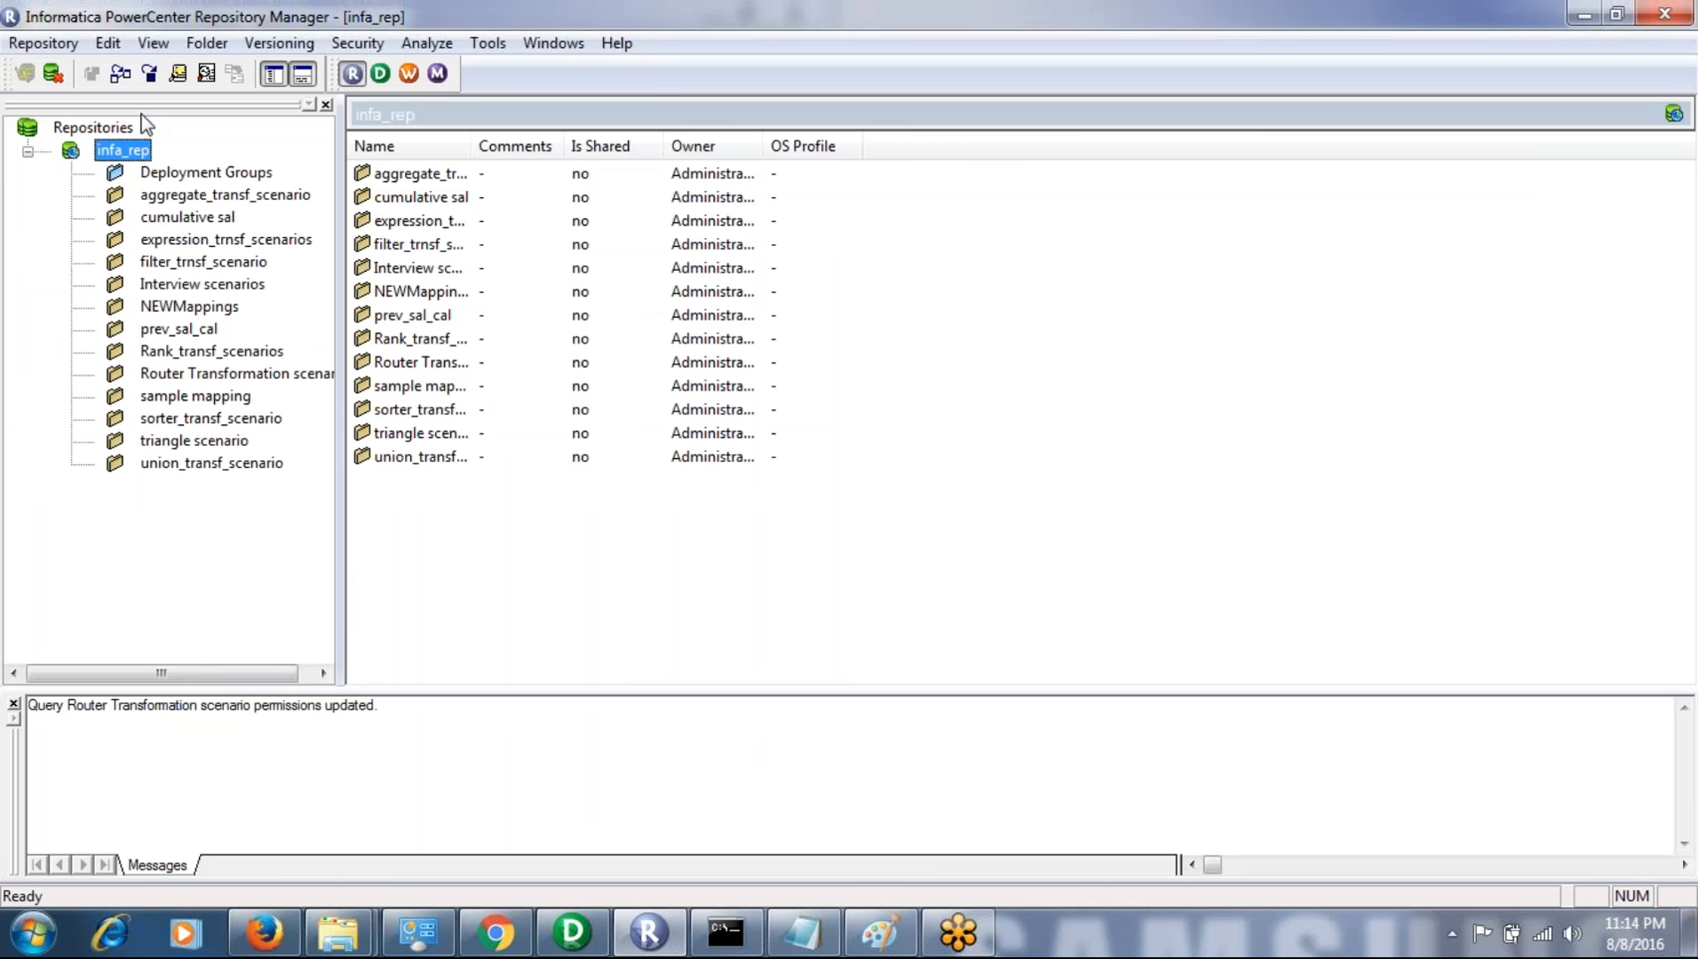
right_click(133, 167)
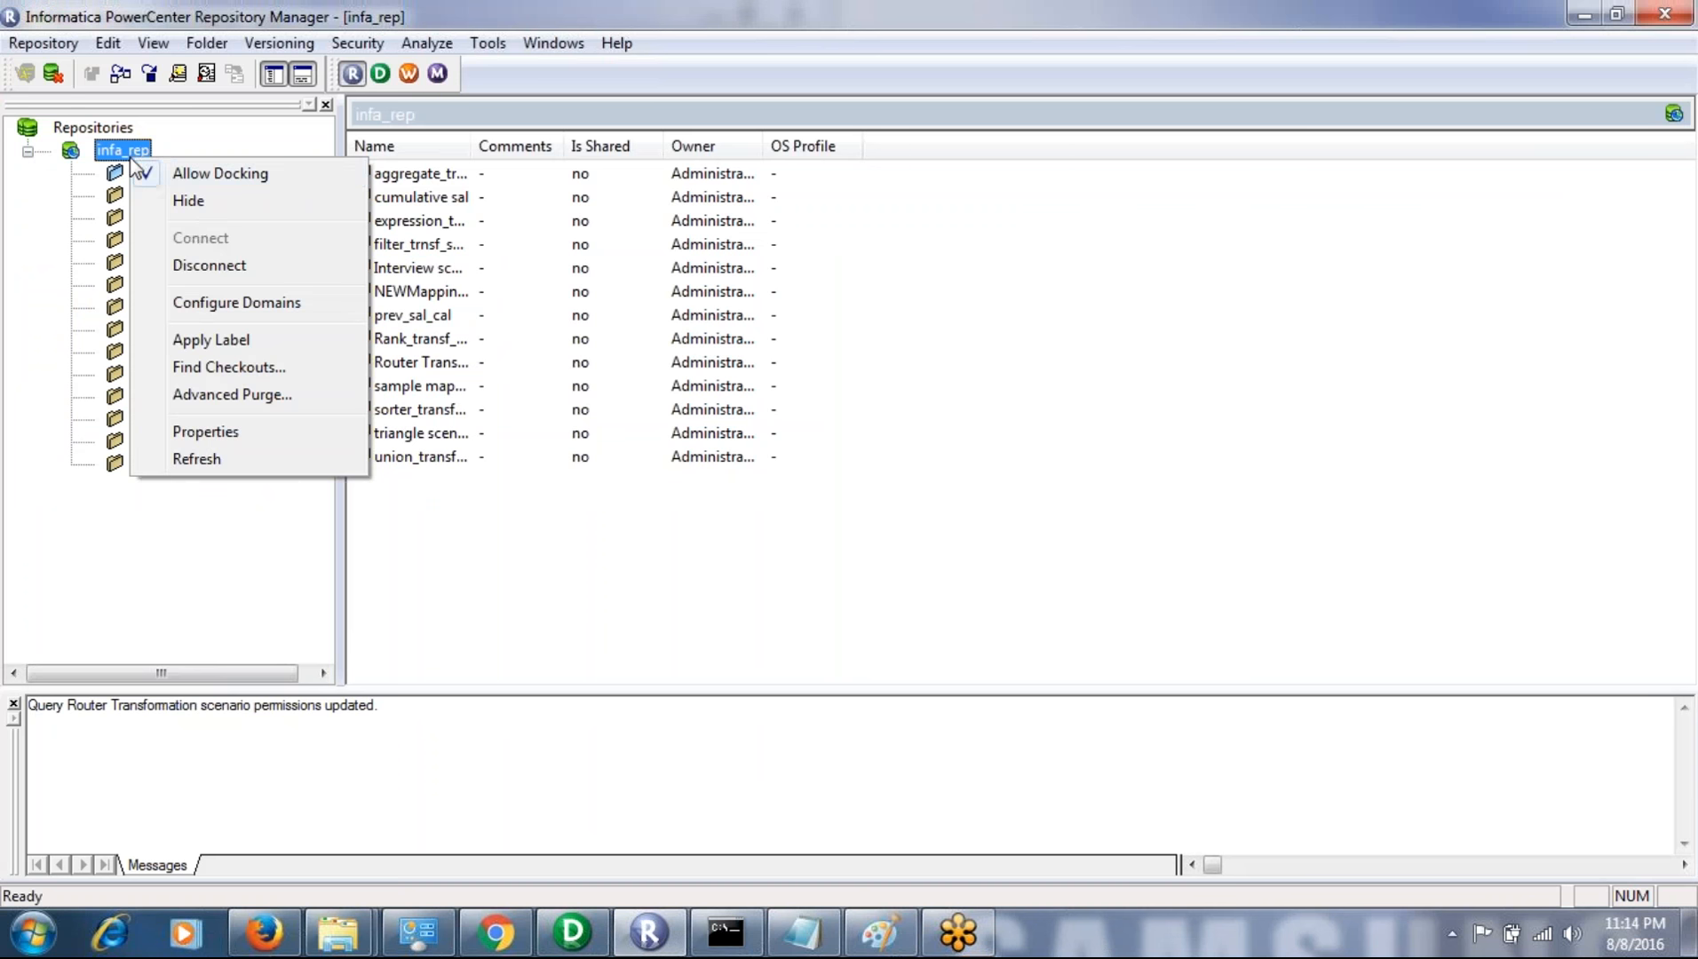
click(206, 263)
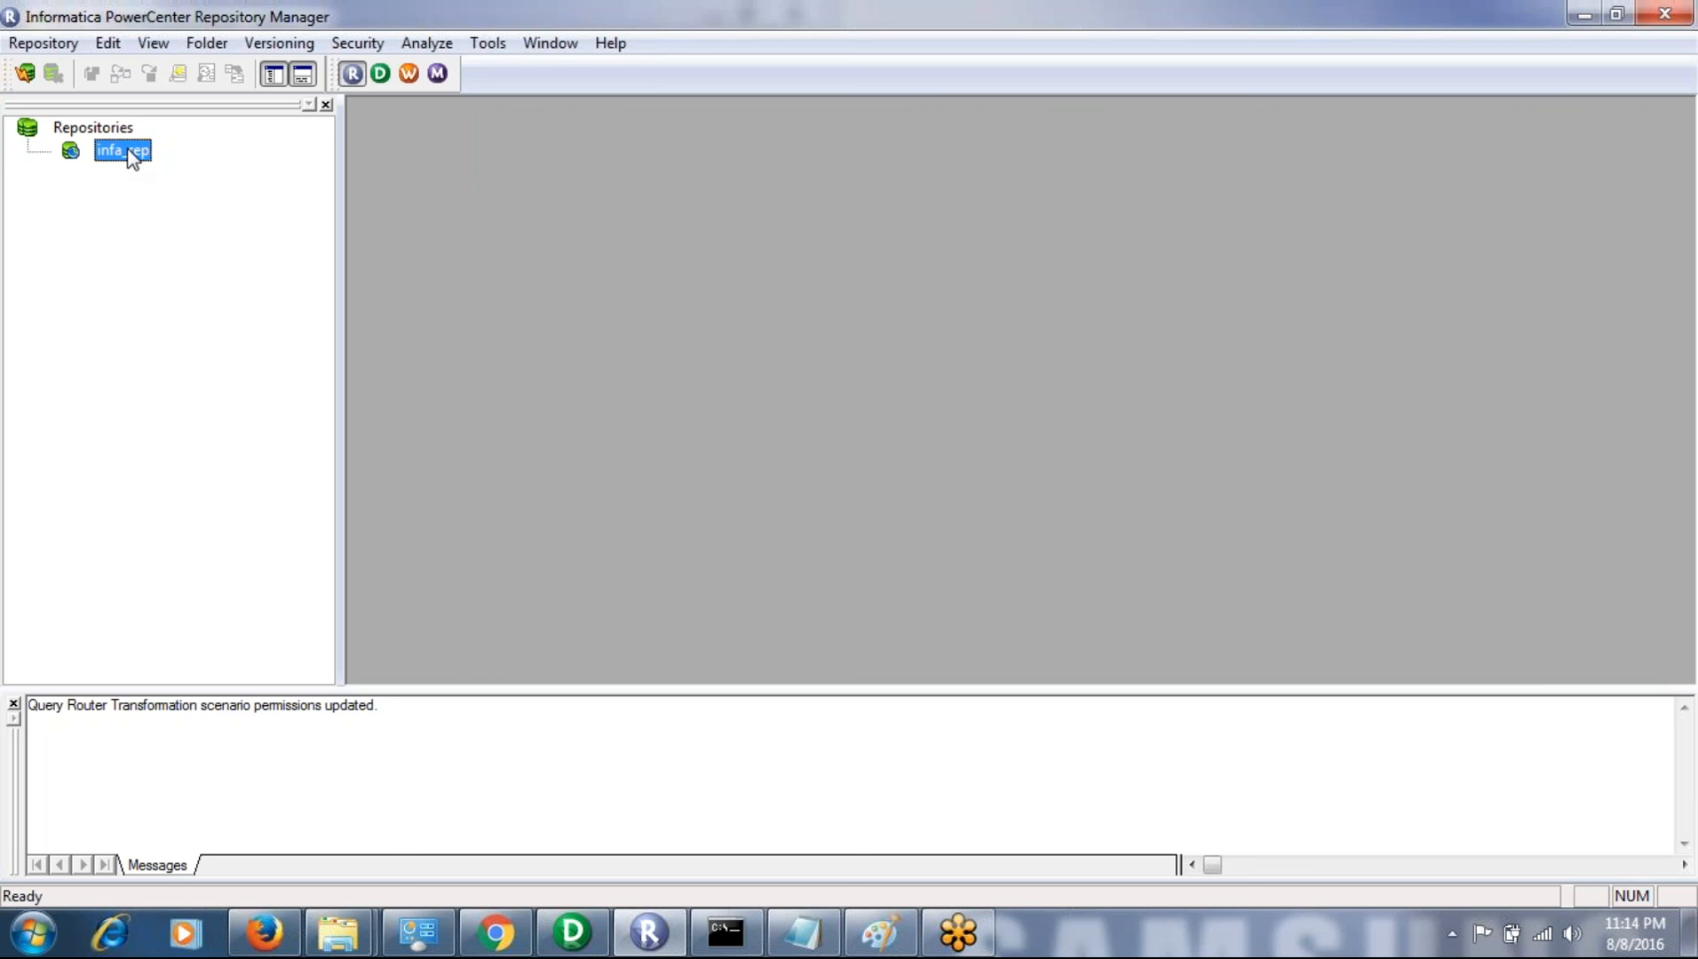
- Reconnect to the infa_rep repository as Administrator, entering the account password
right_click(132, 165)
click(199, 231)
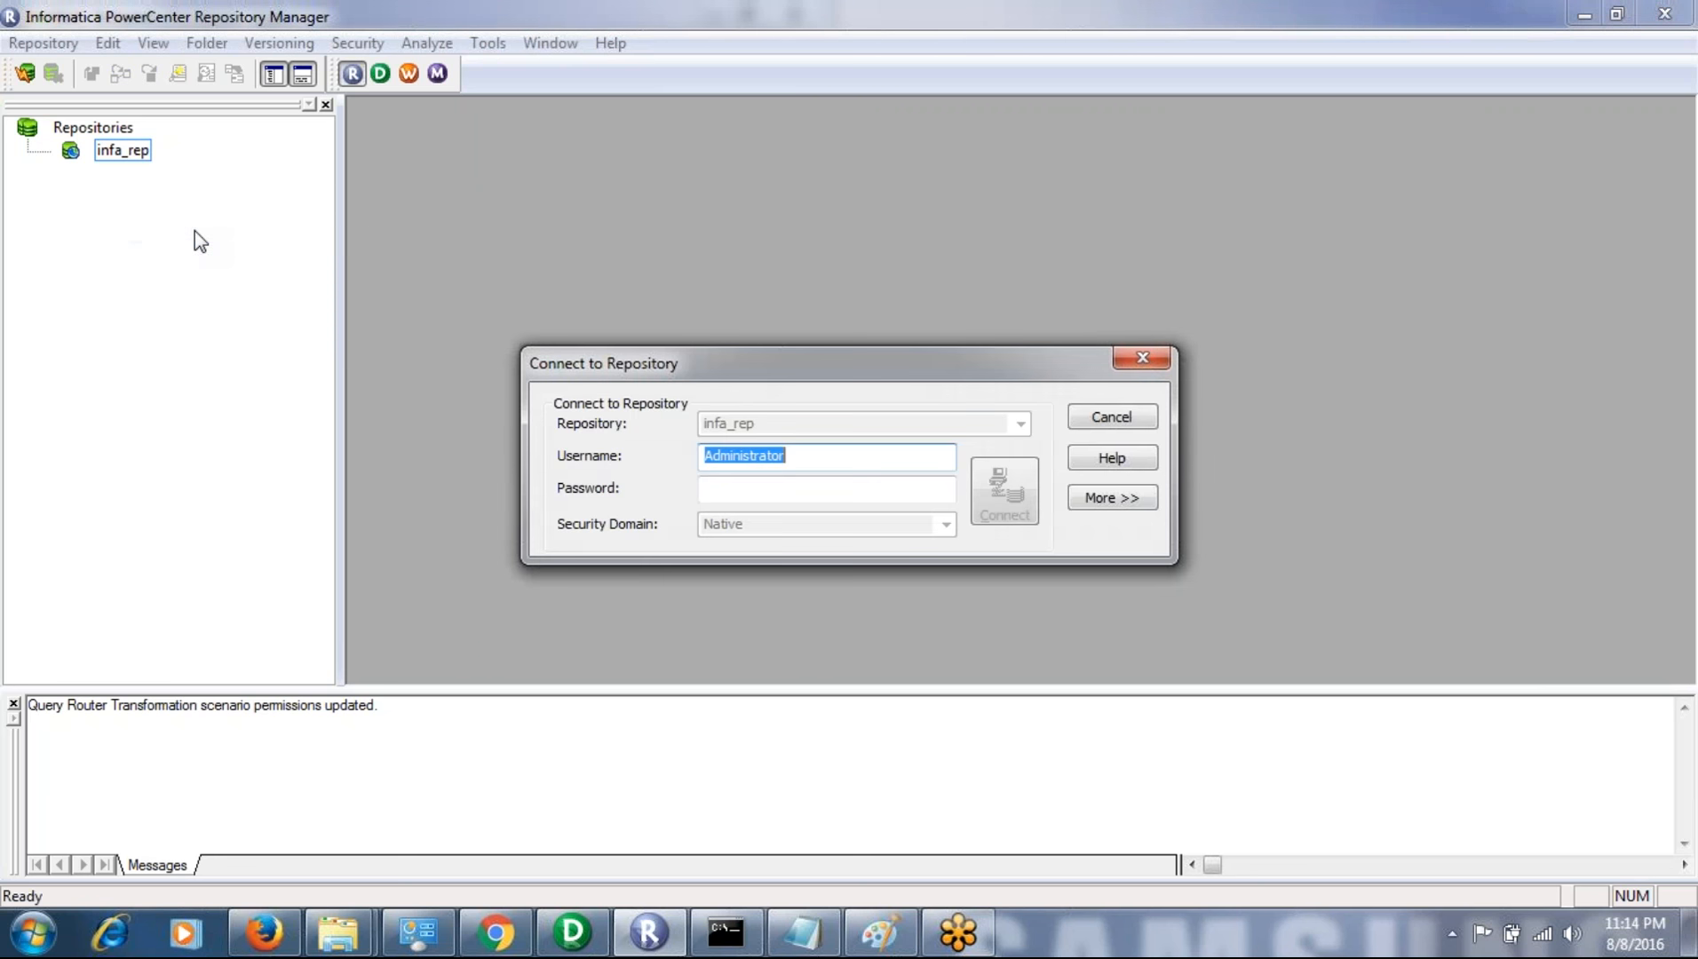
key(Tab)
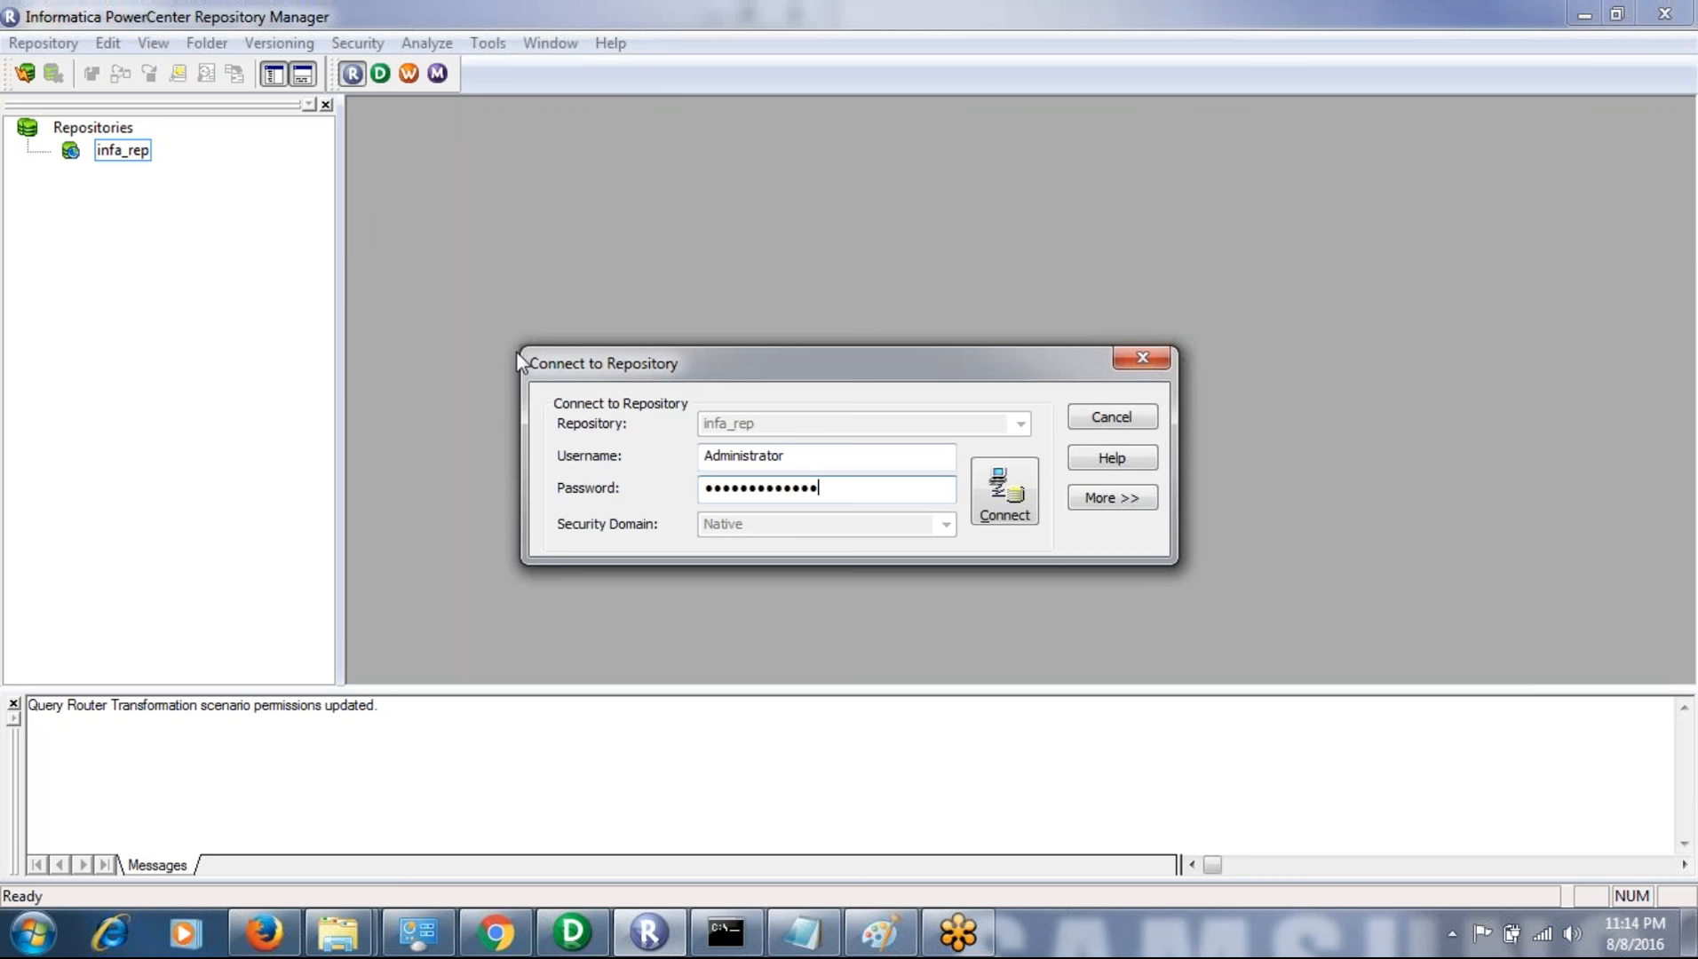
key(Return)
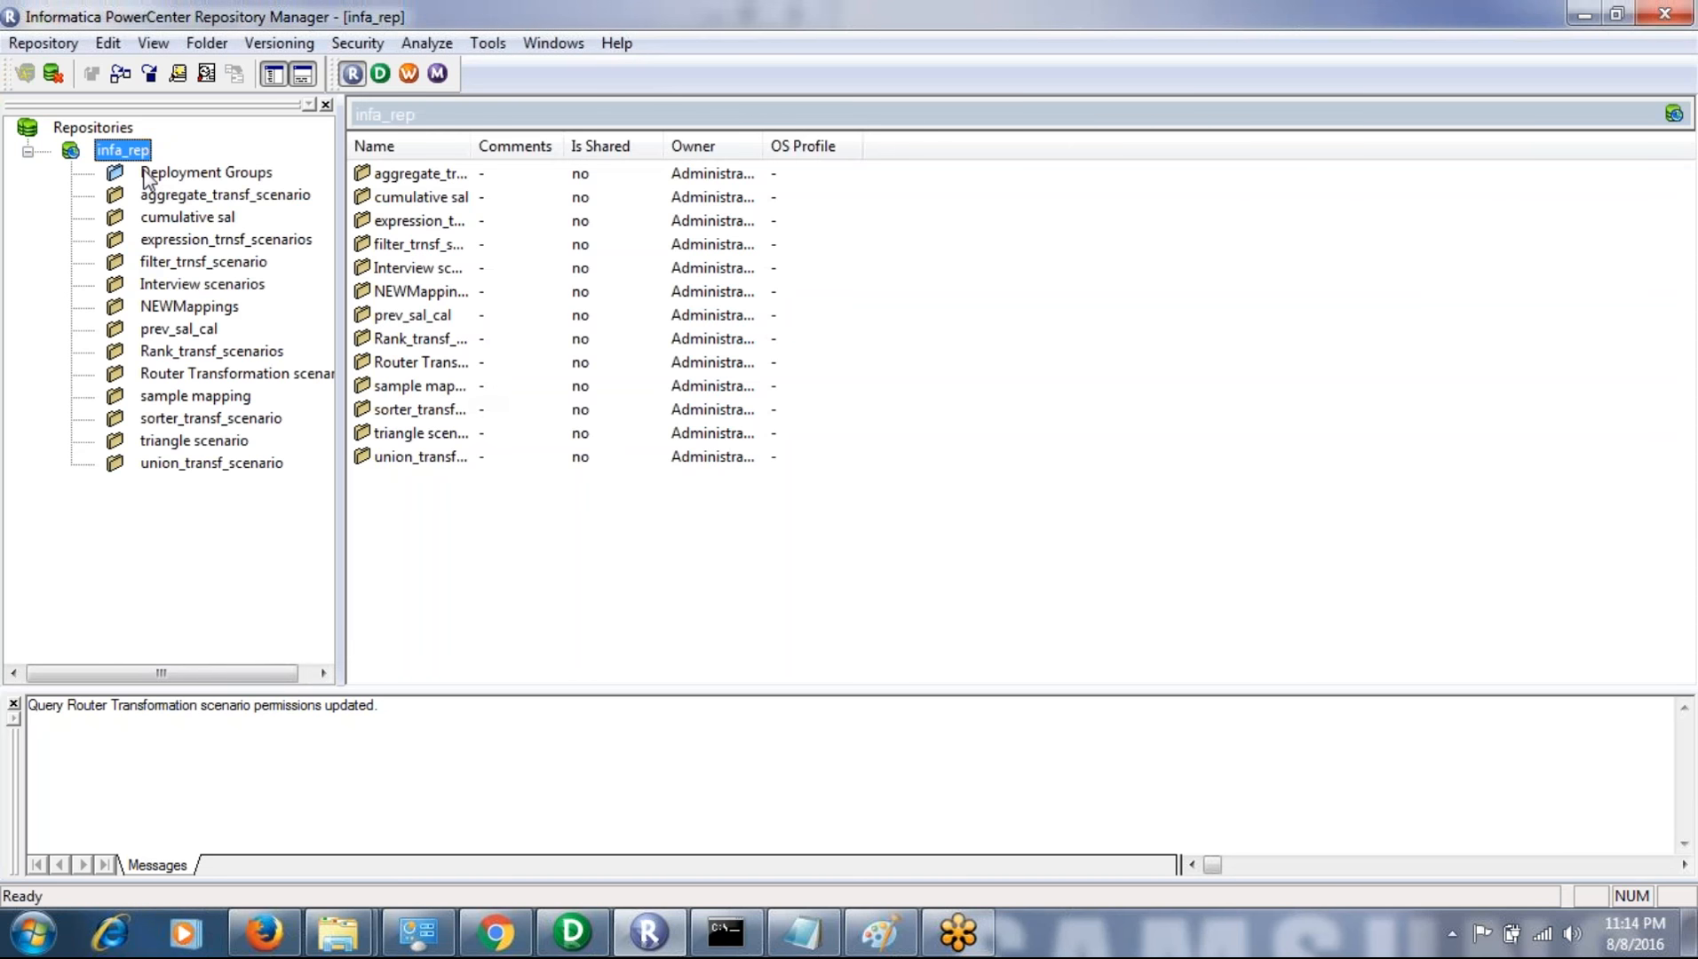
click(207, 42)
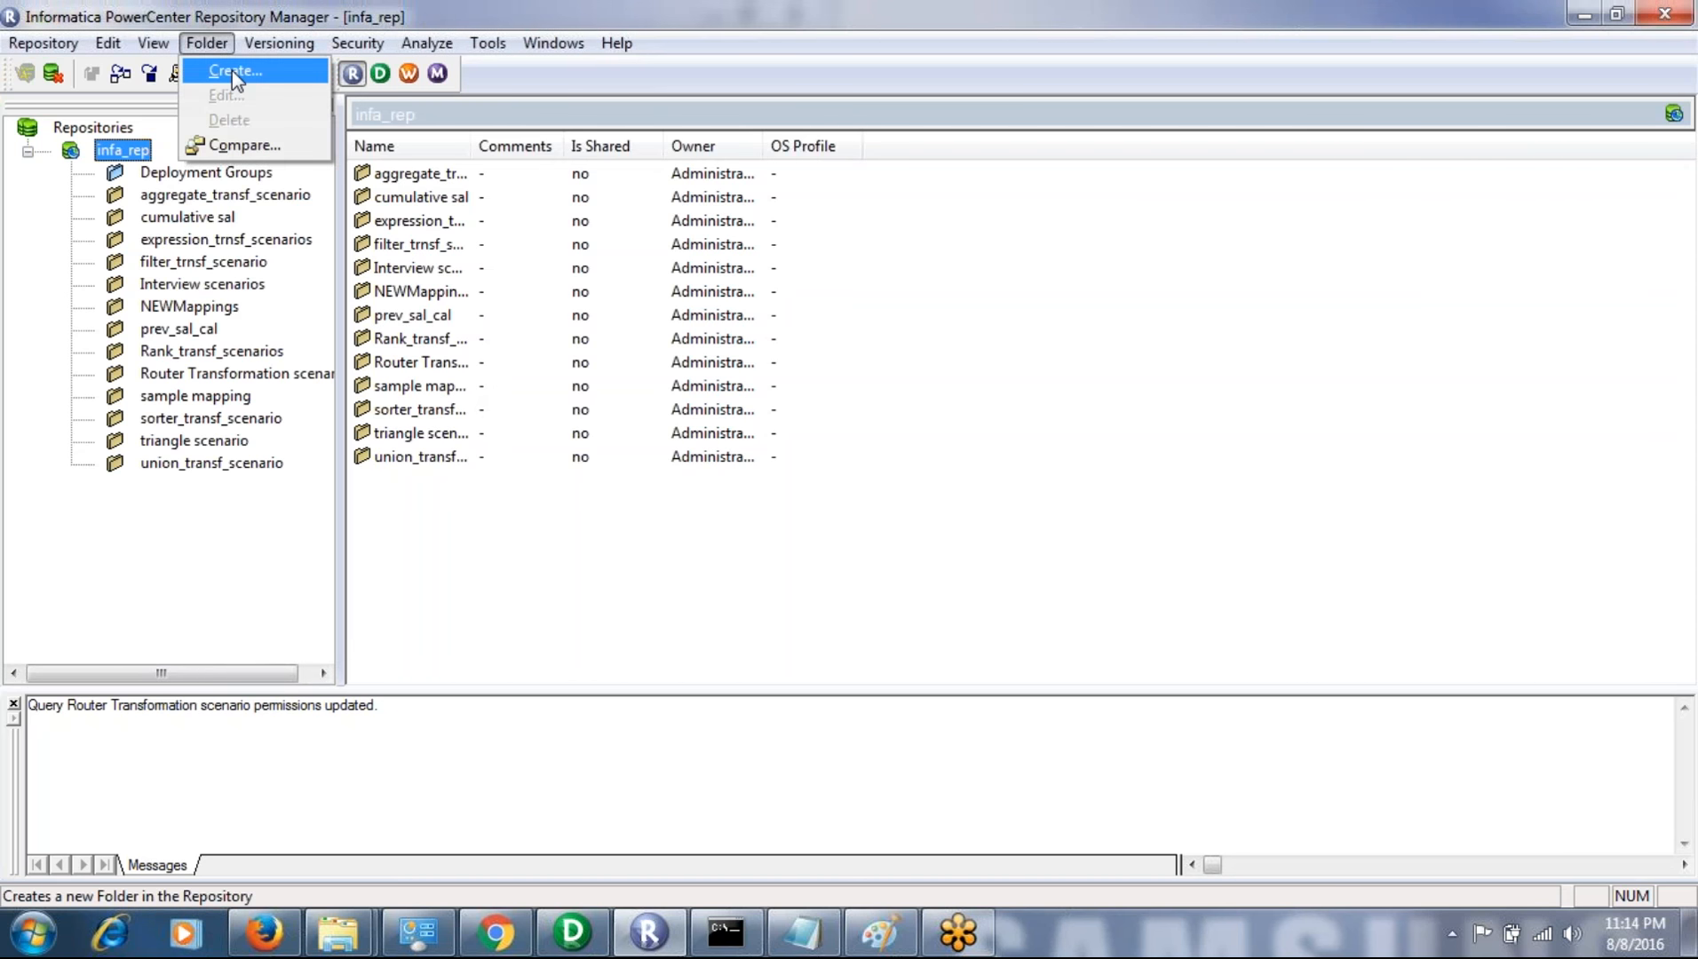
click(231, 70)
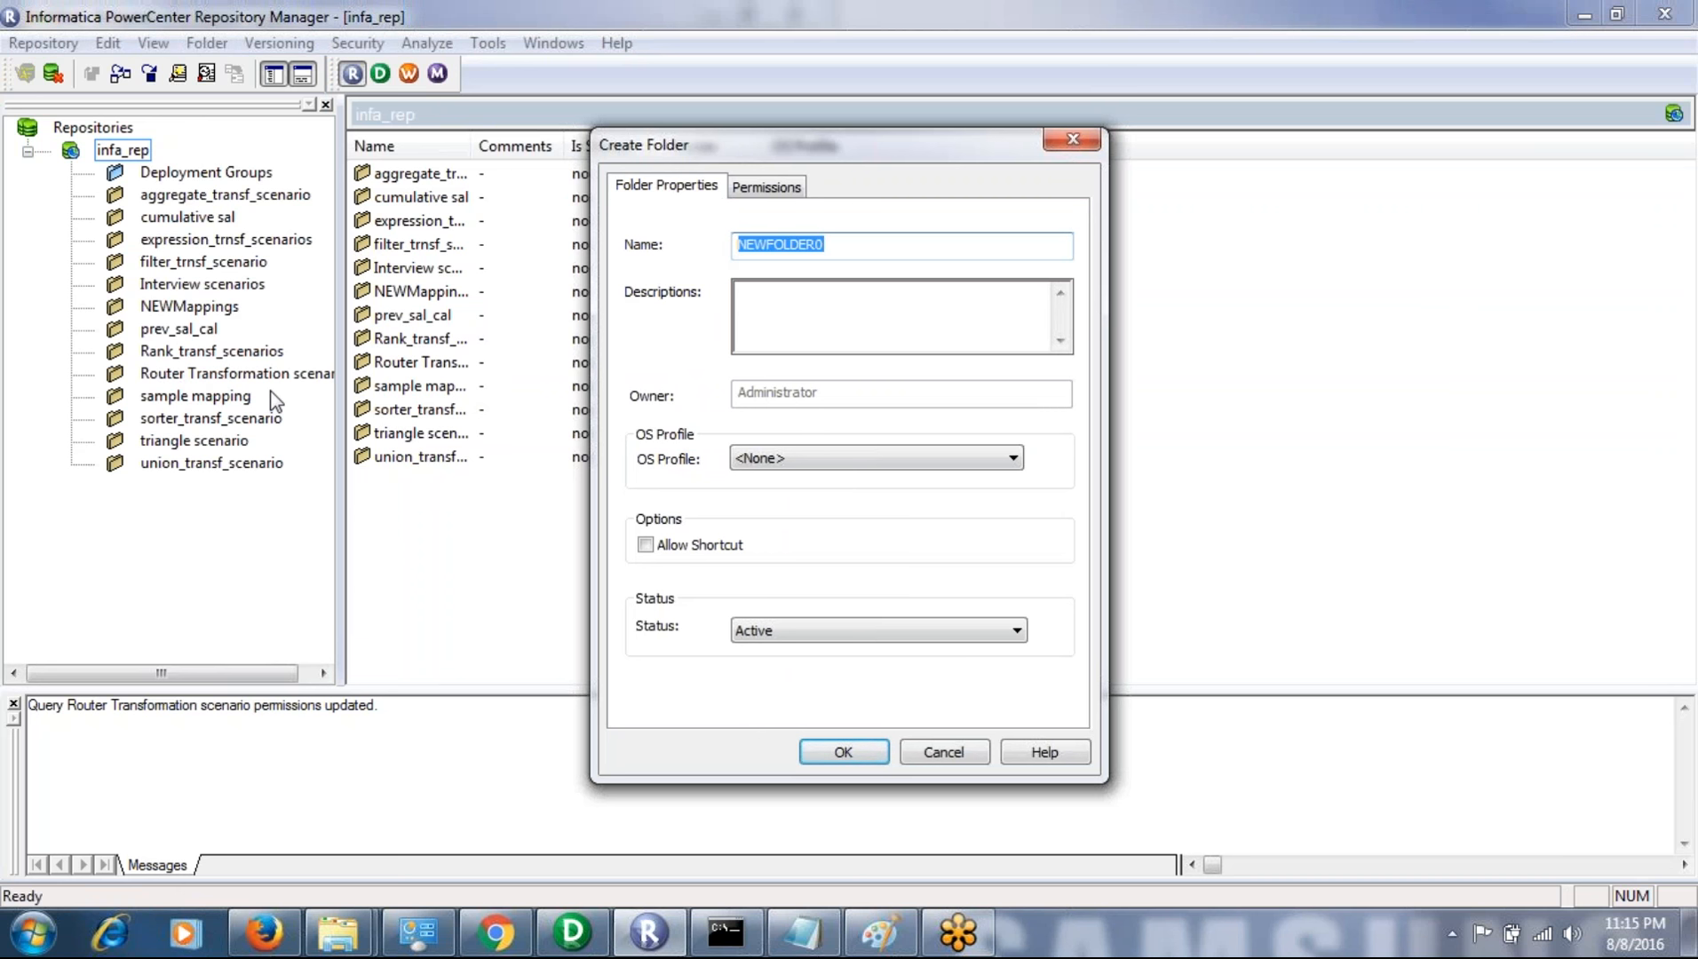
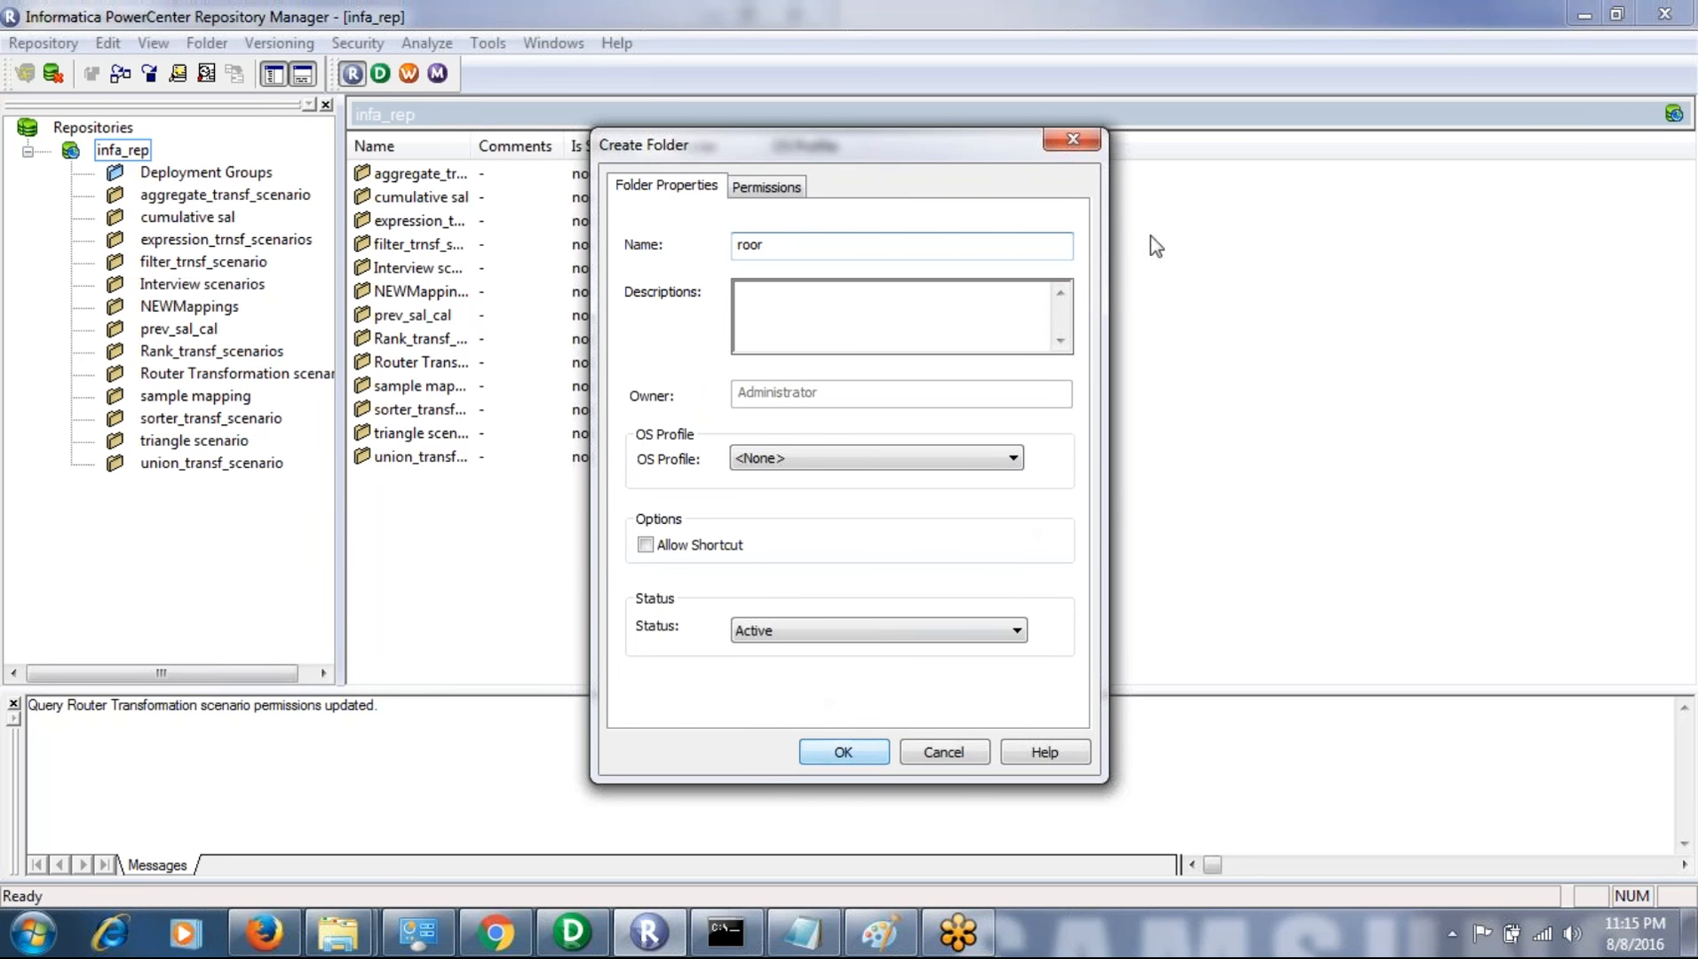
click(1072, 142)
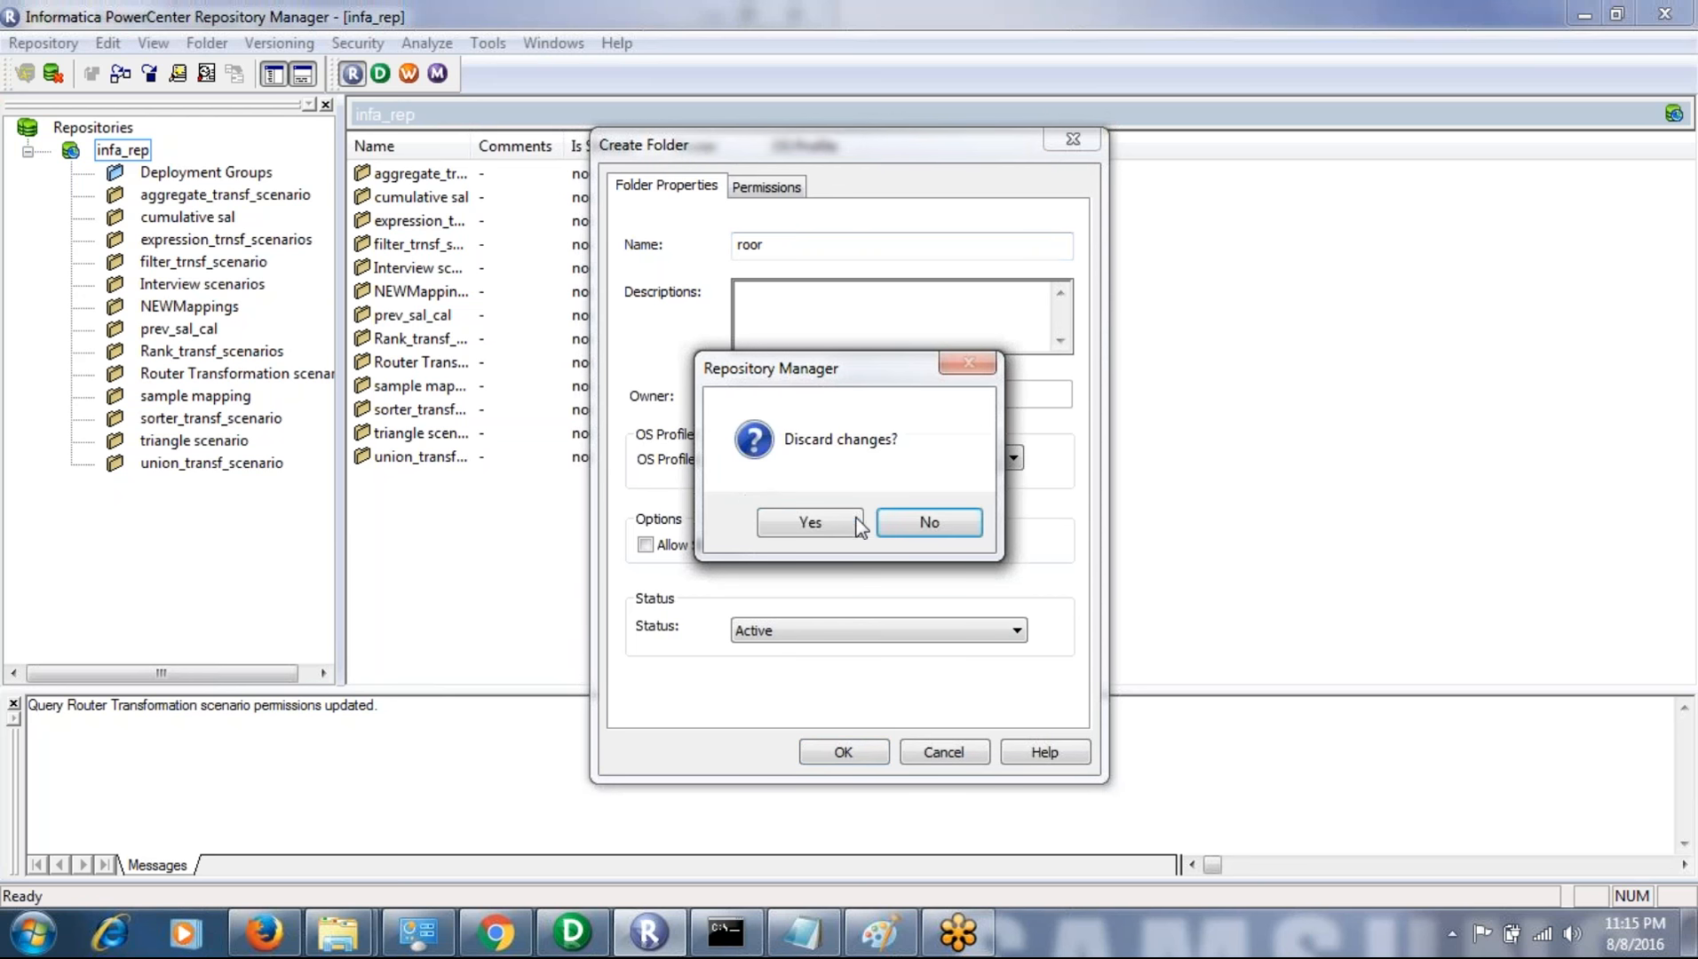
click(810, 524)
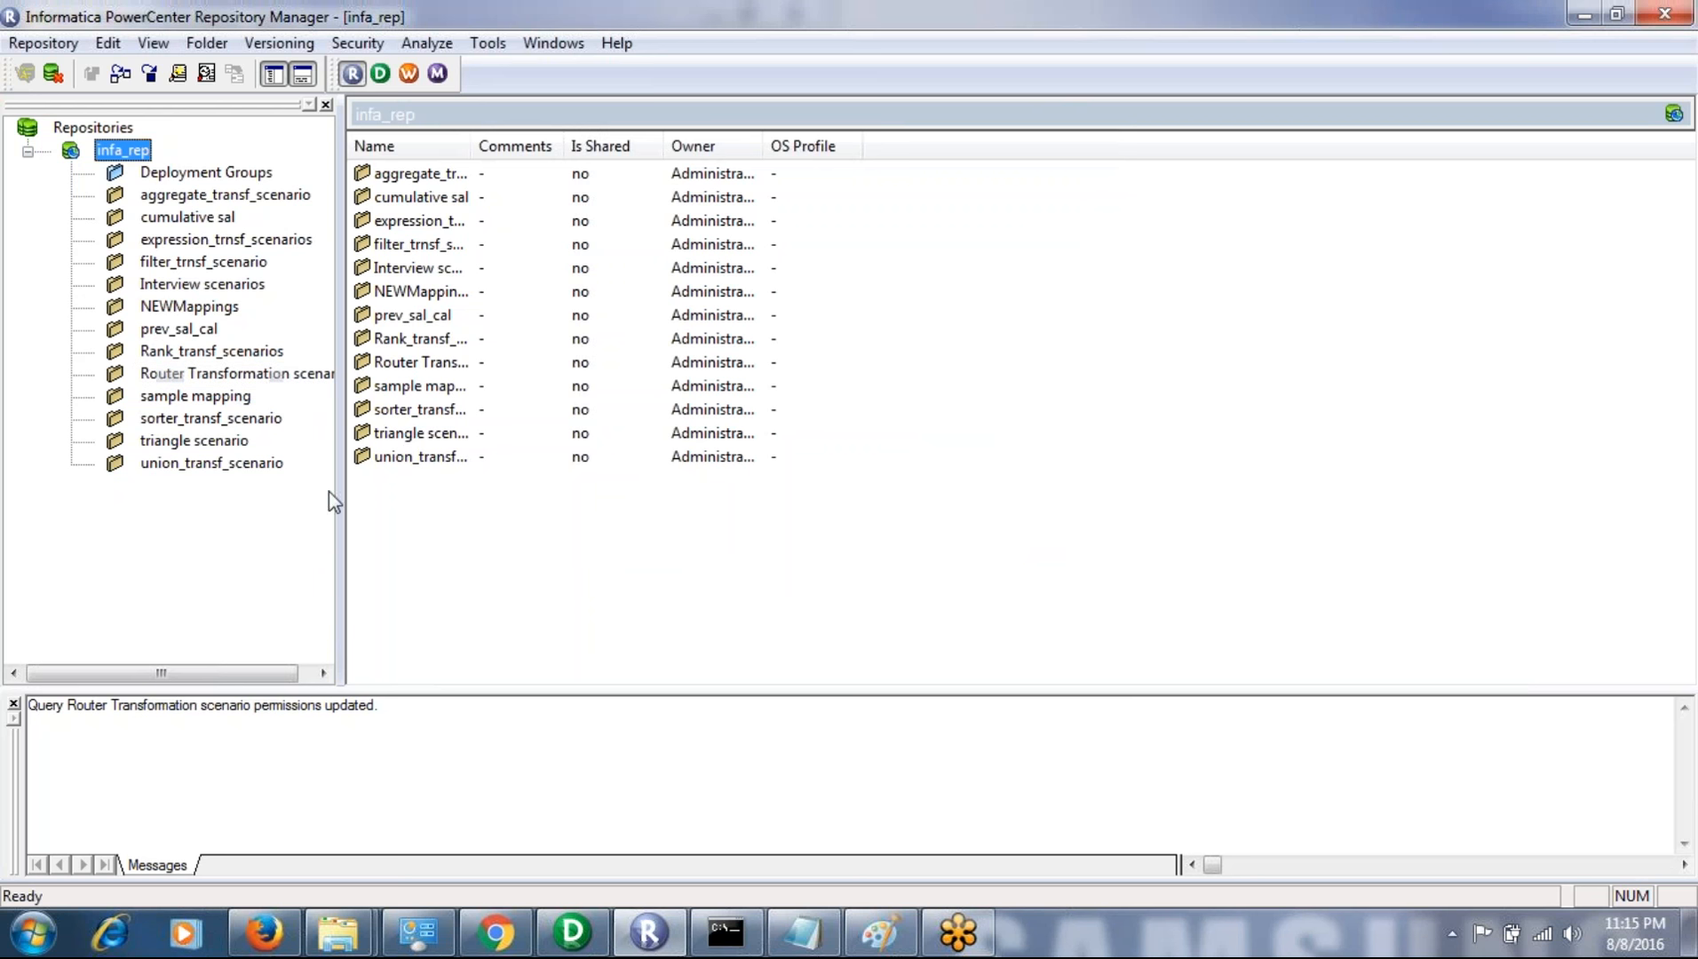
- Switch to Informatica PowerCenter Designer, collapse the Router Transformation scenario folder and disconnect the infa_rep repository
mouse_move(583, 932)
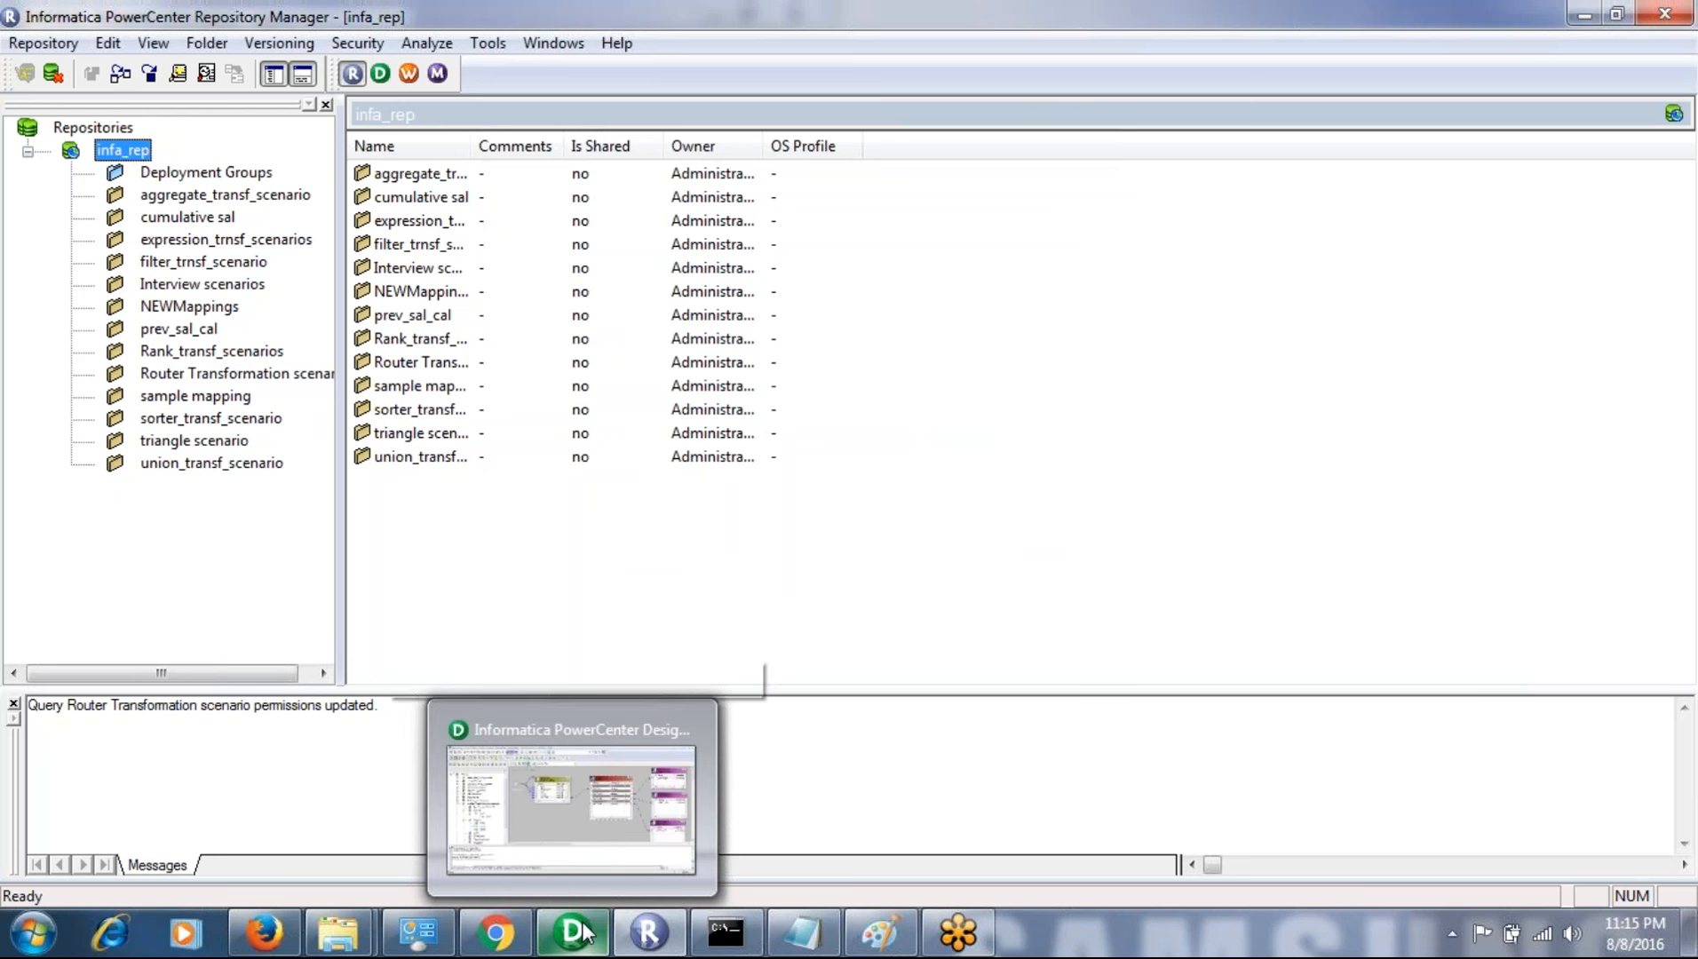
click(584, 932)
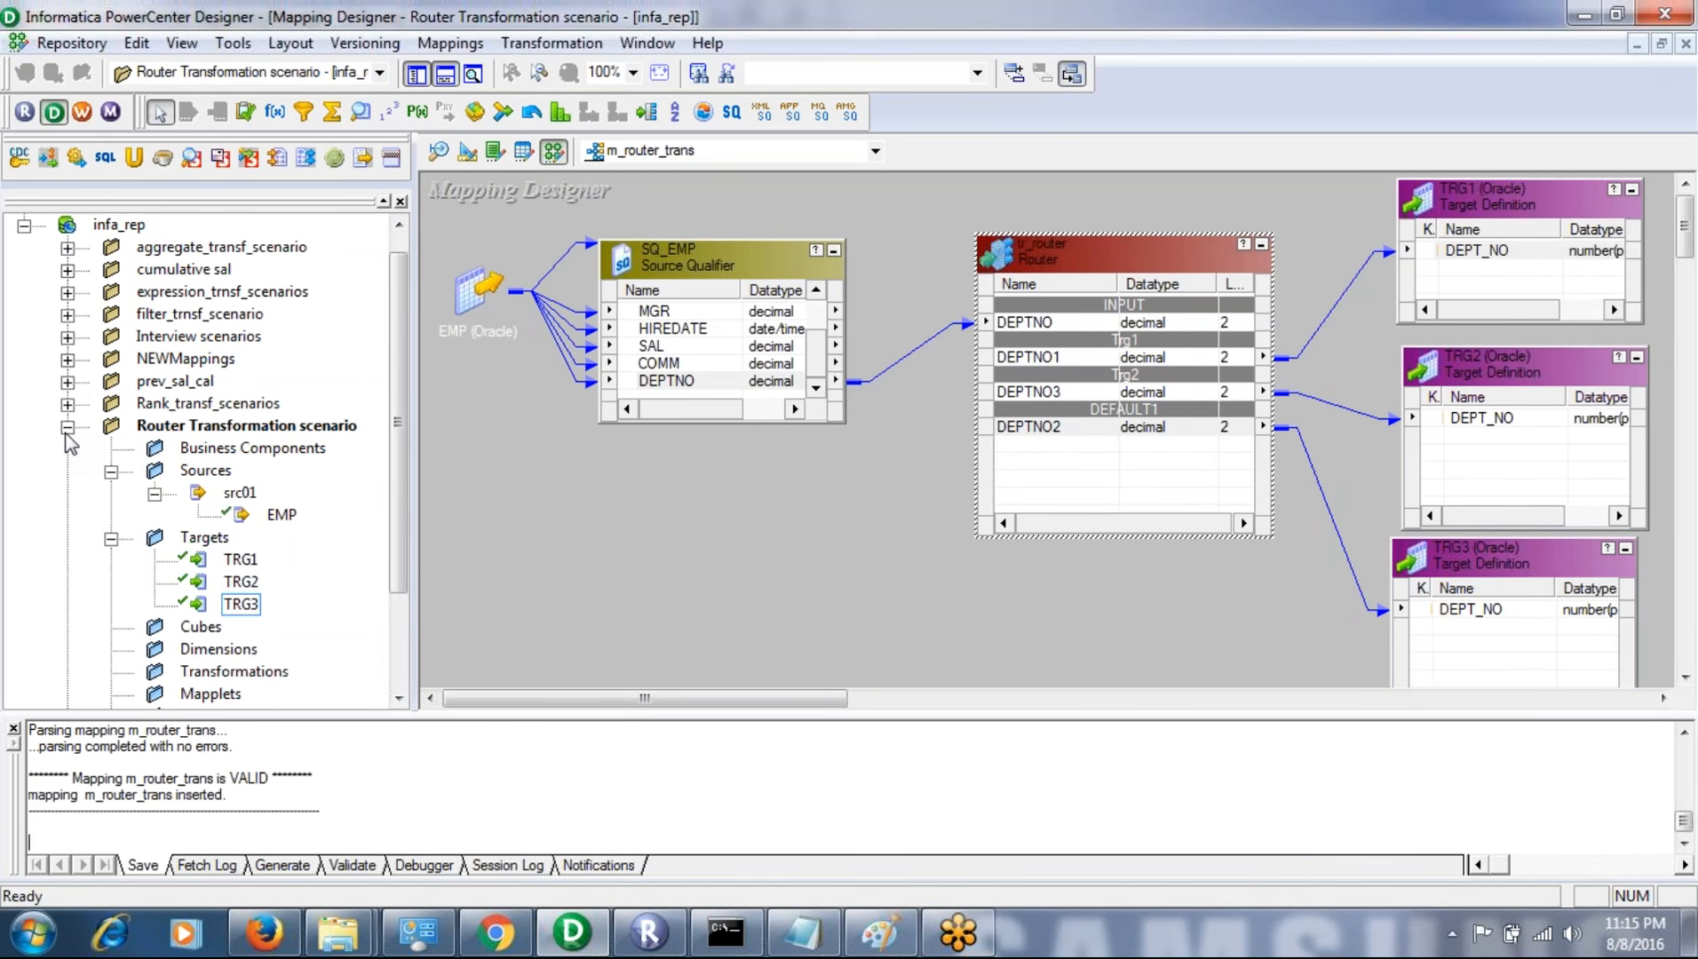
click(467, 539)
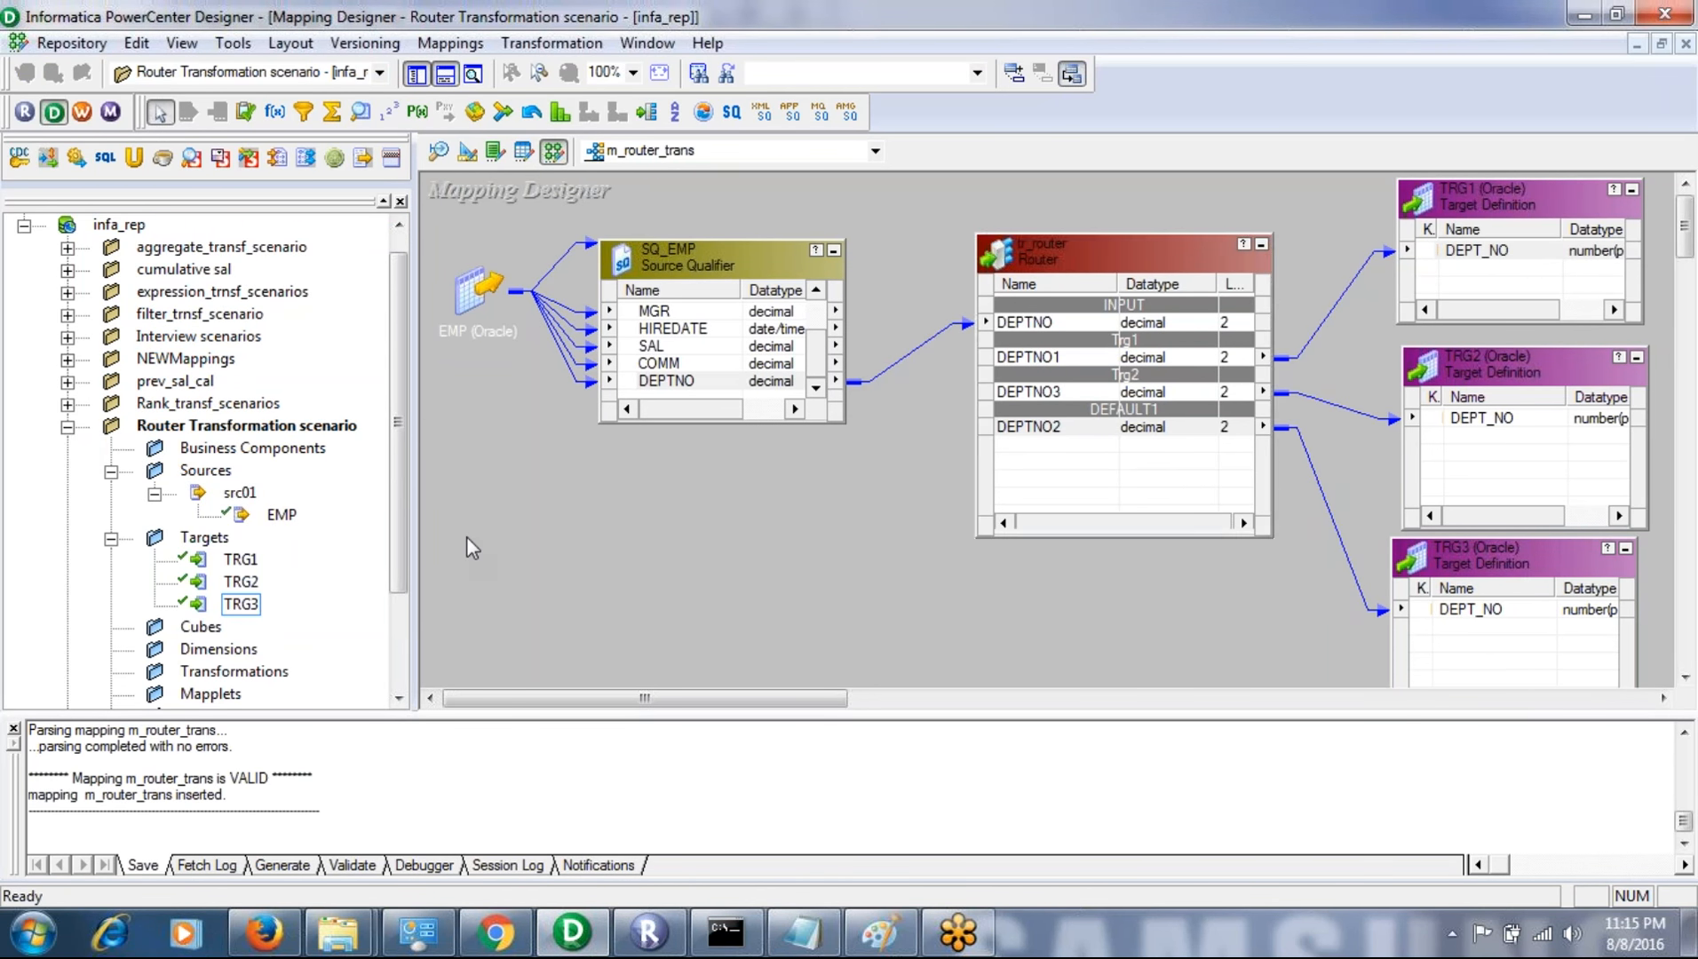
click(66, 428)
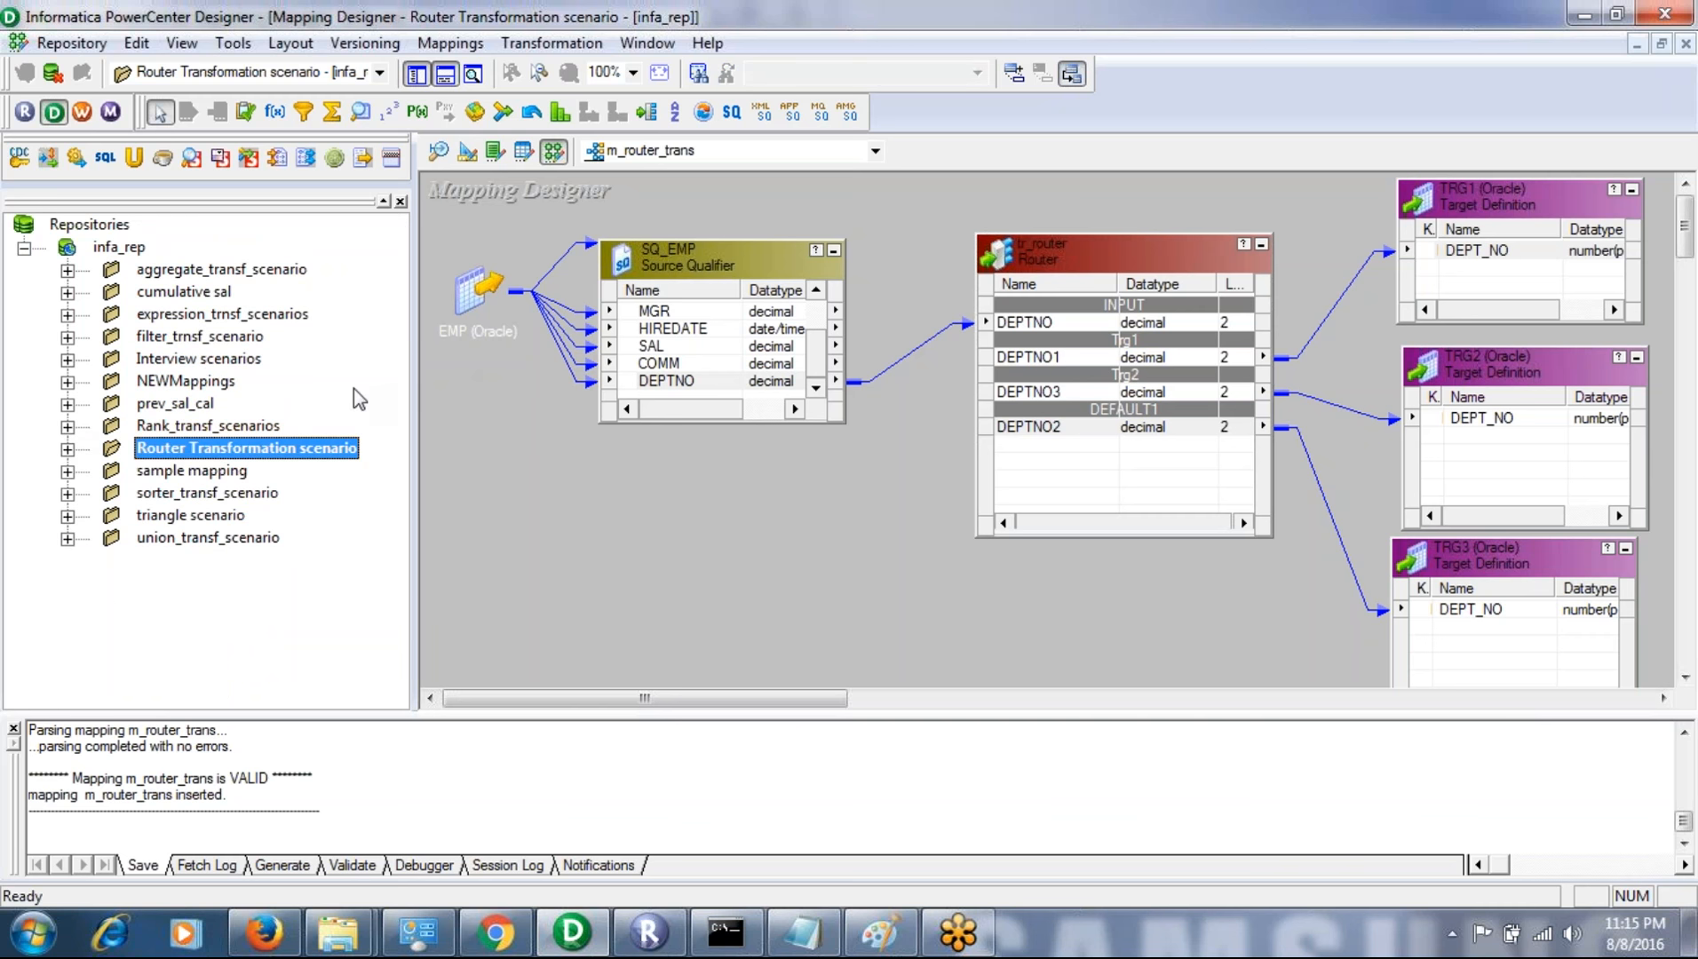
click(123, 254)
right_click(122, 254)
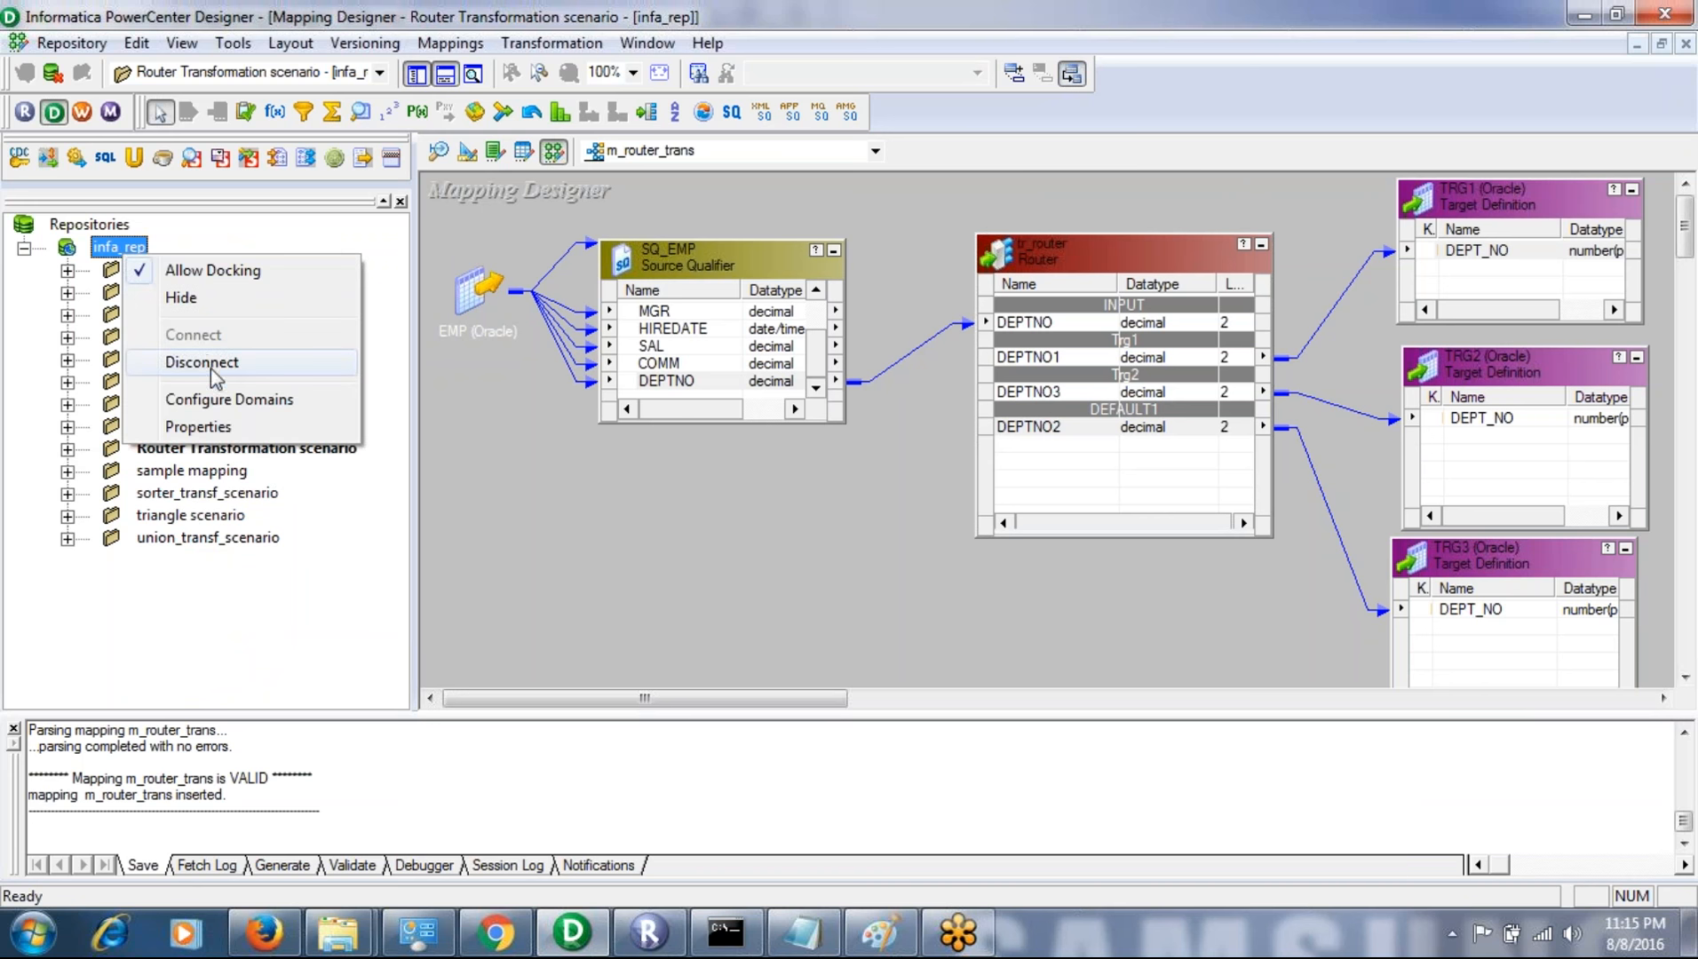
click(201, 359)
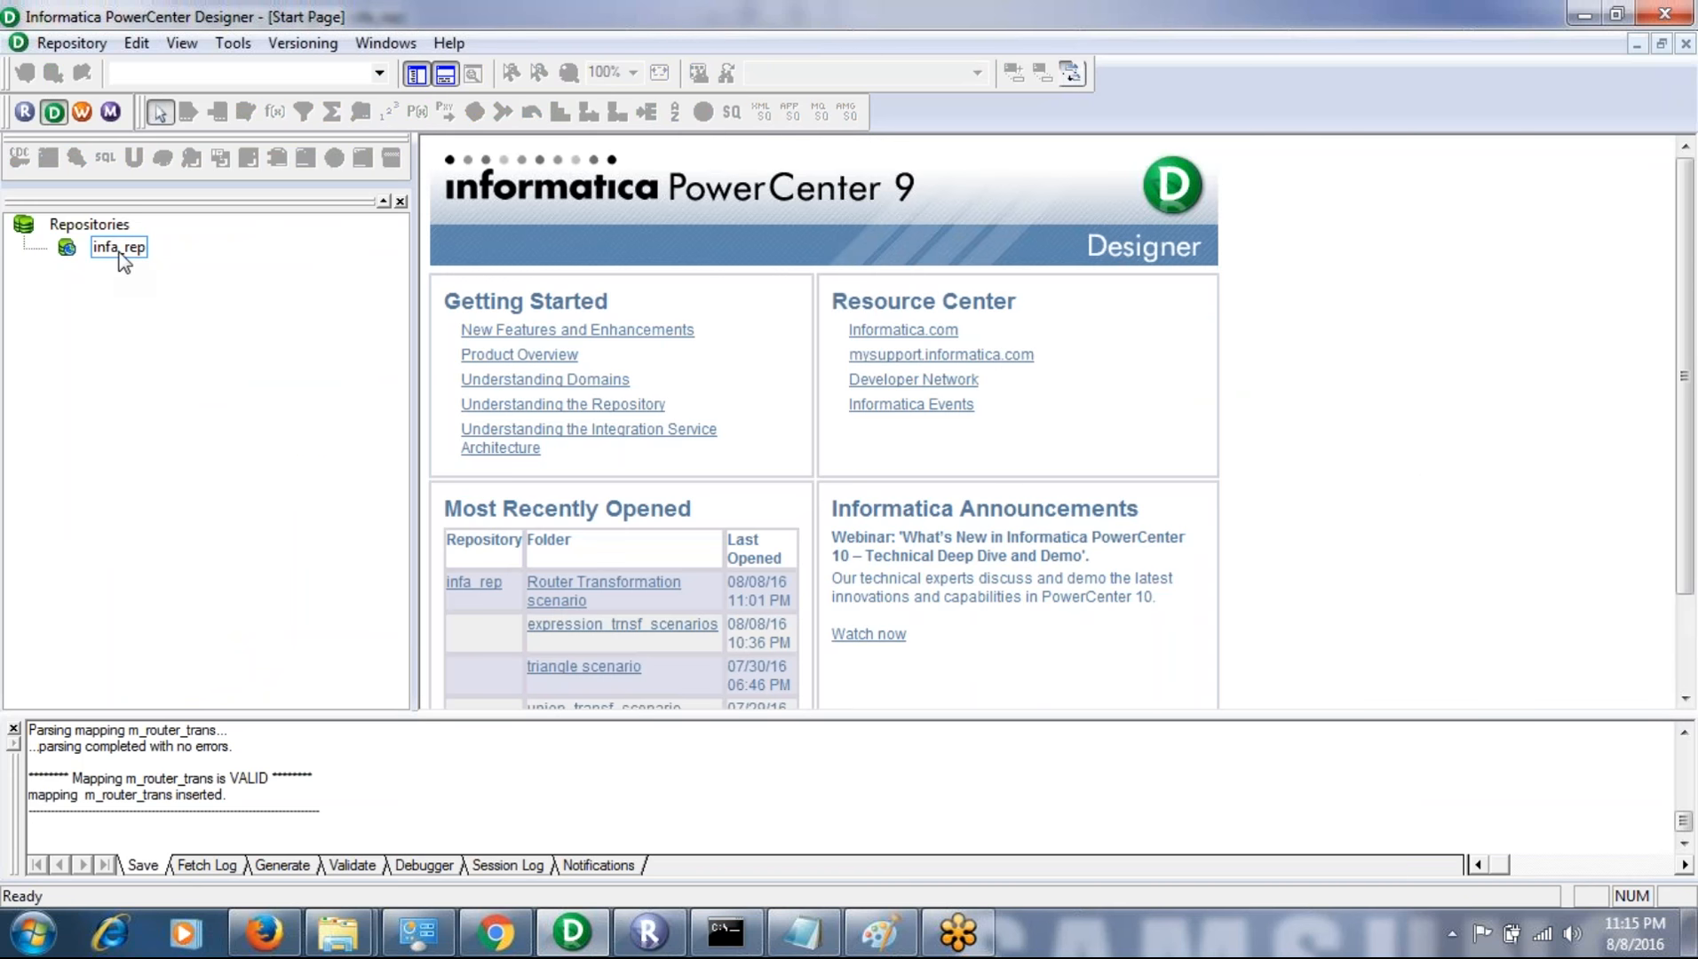
- Reconnect Designer to the infa_rep repository as Administrator, entering the account password
right_click(118, 252)
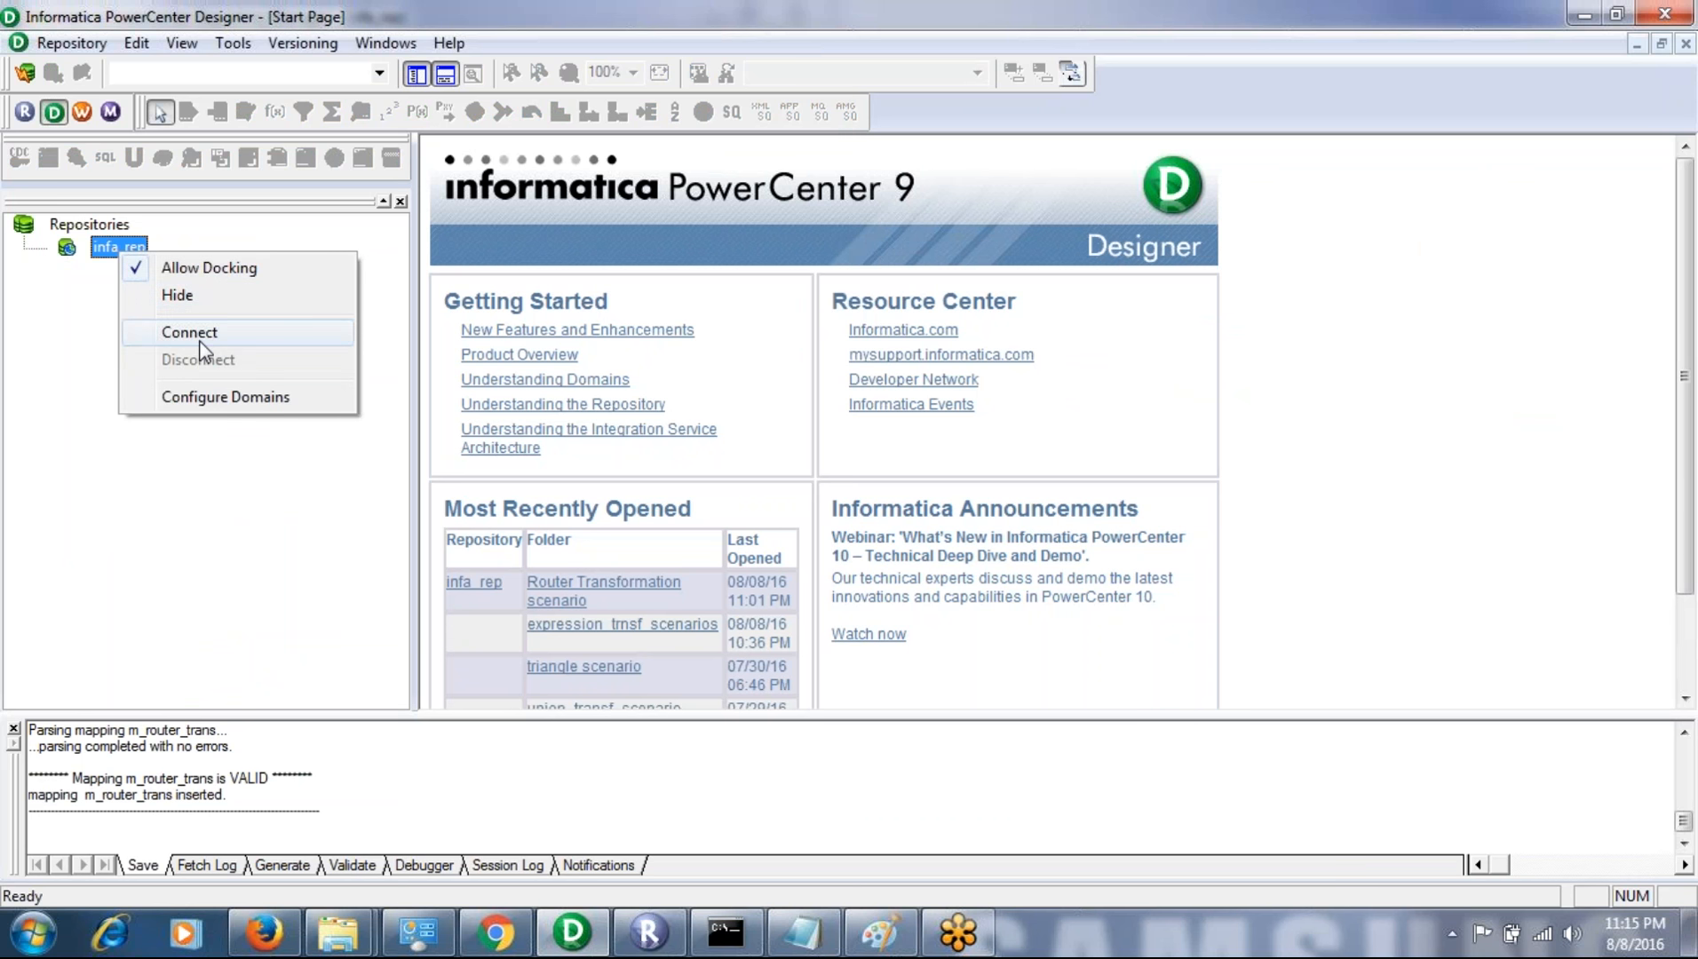
click(198, 341)
key(Tab)
key(ctrl+v)
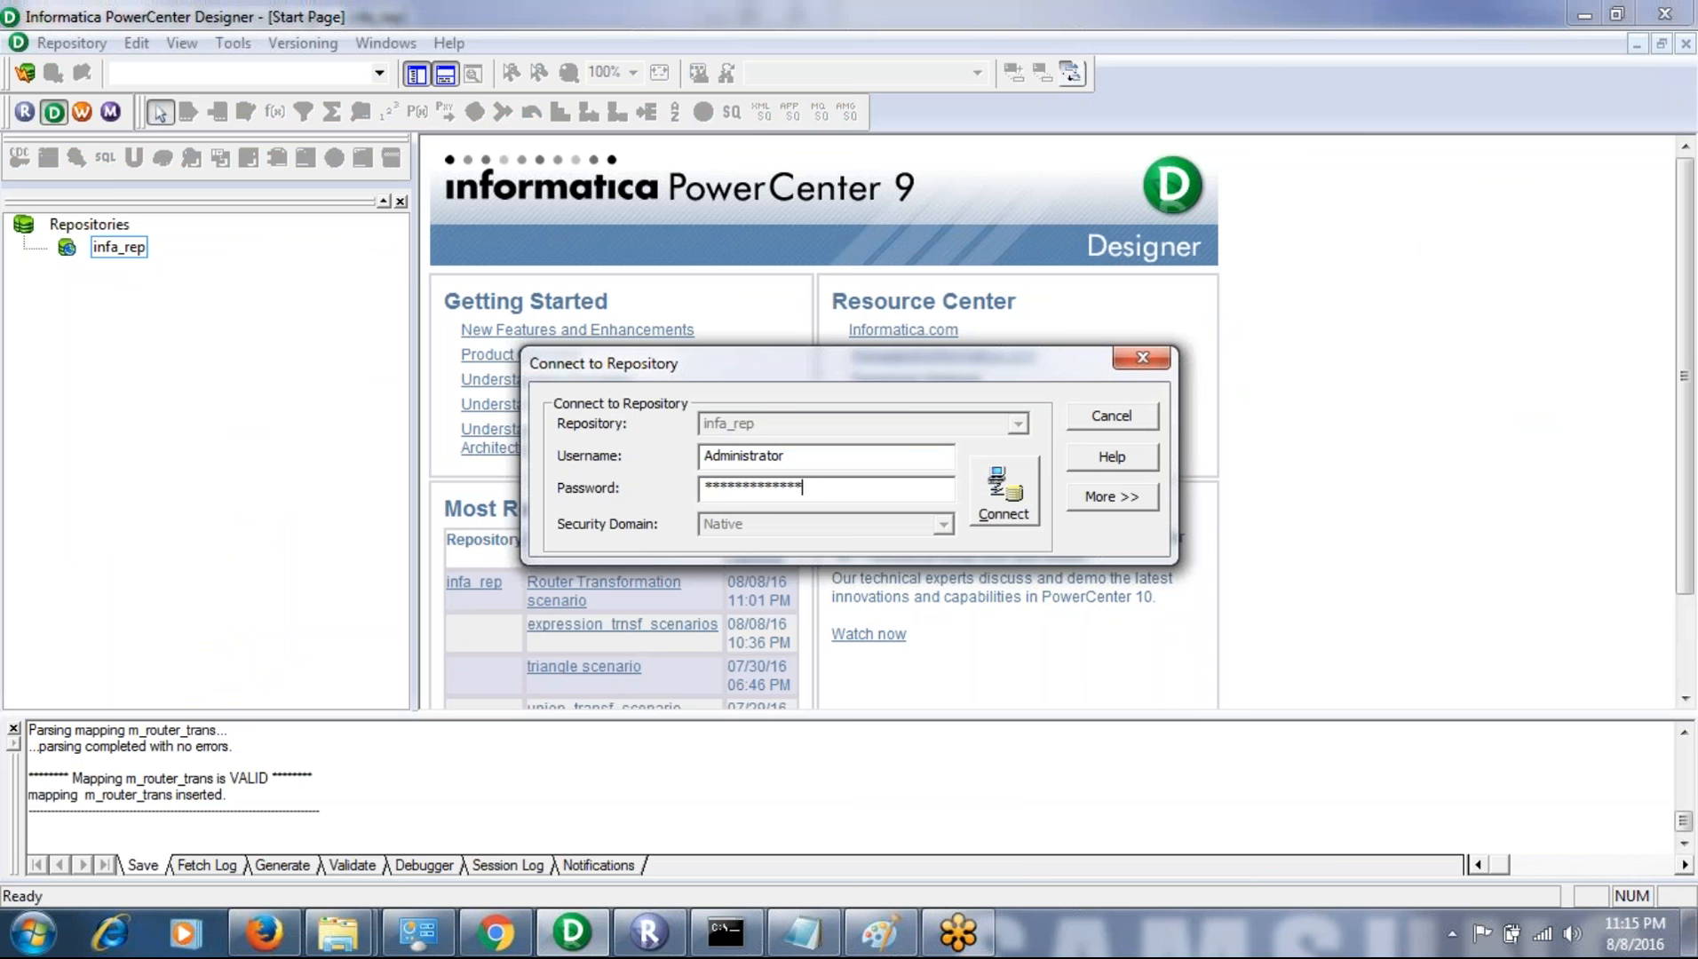
click(1003, 518)
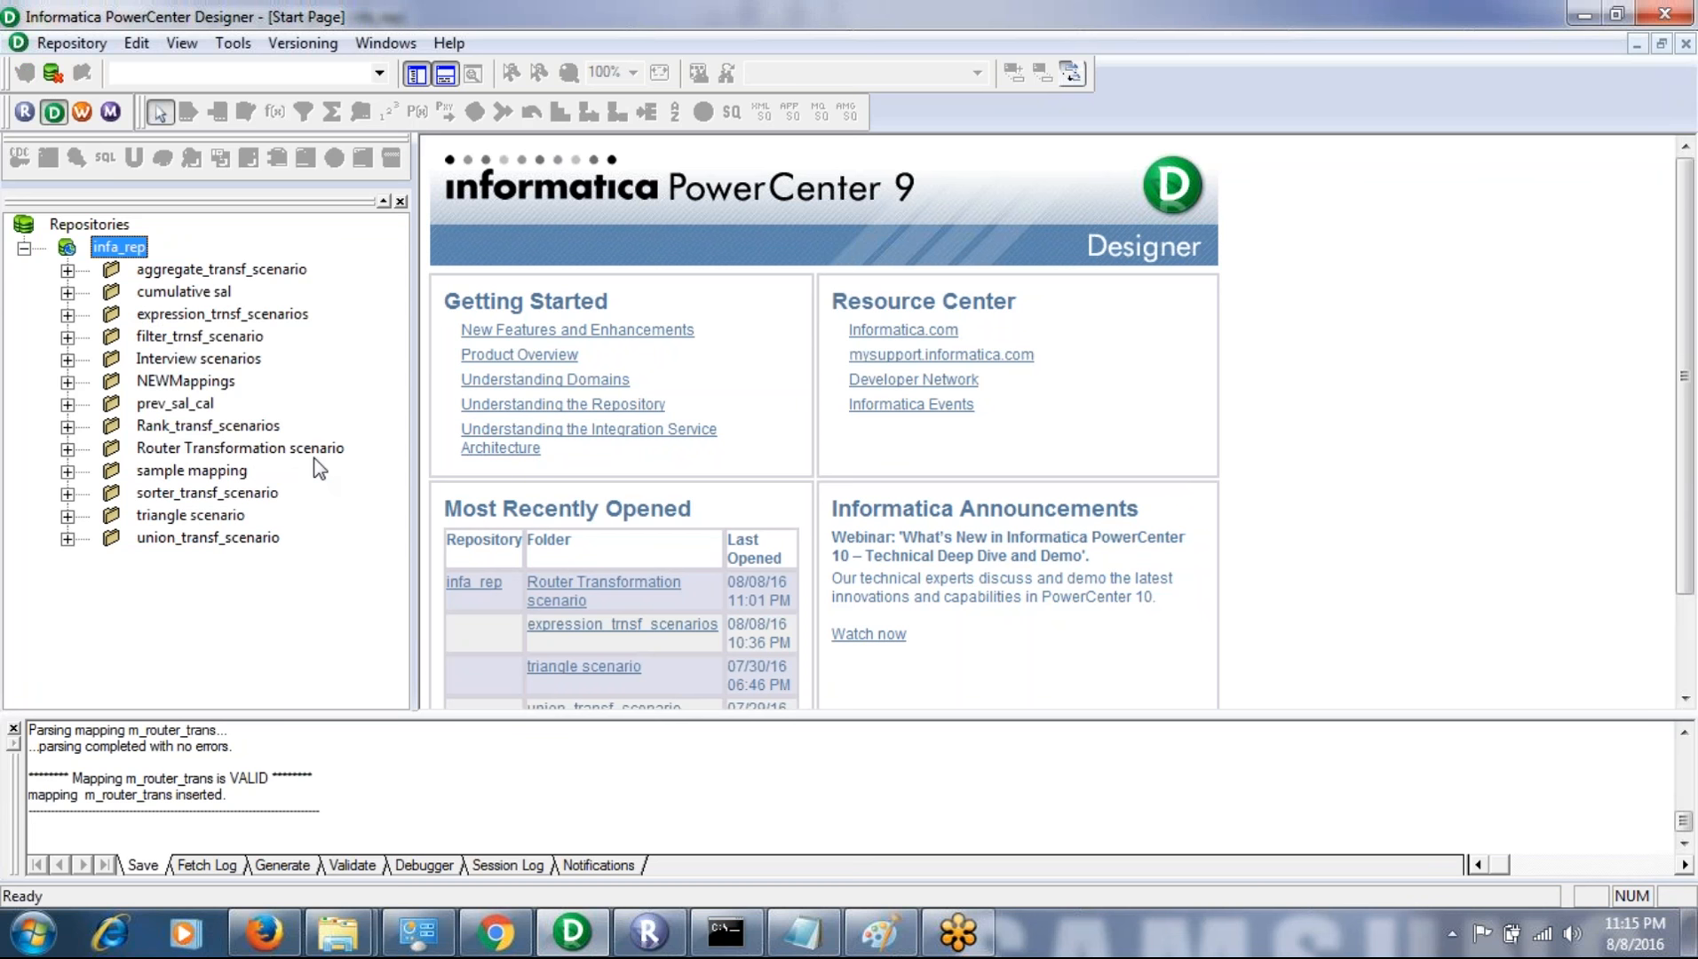
- Open the Router Transformation scenario folder in the Source Analyzer and select the EMP source definition
click(266, 450)
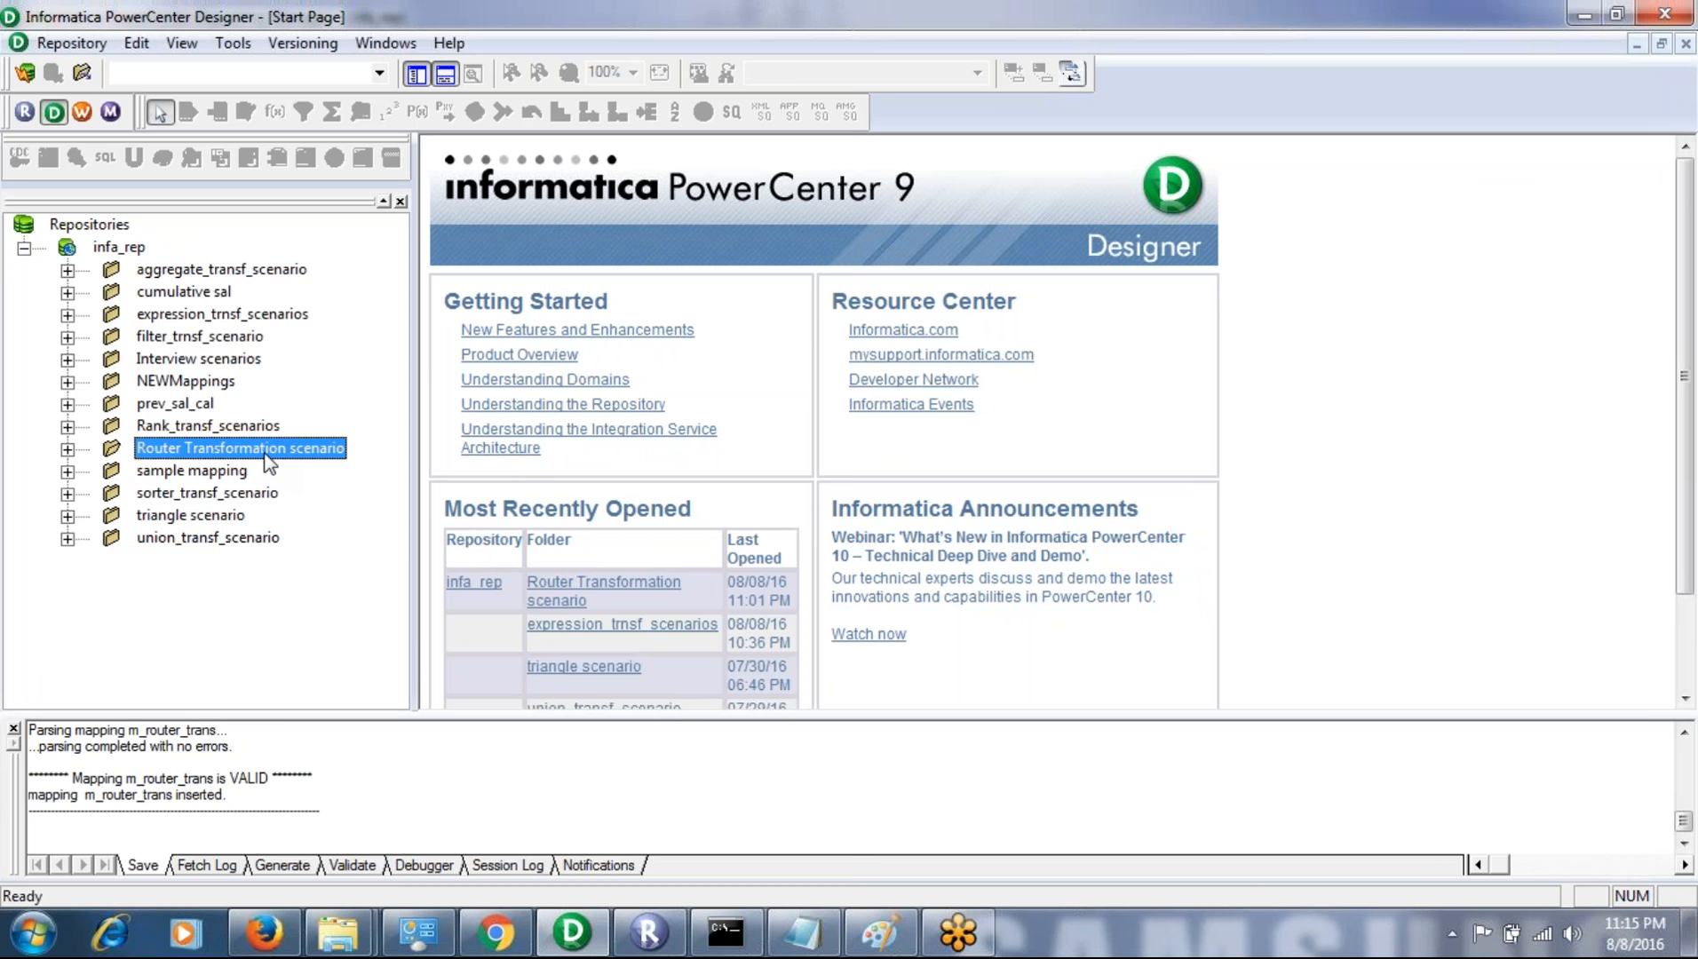
click(233, 42)
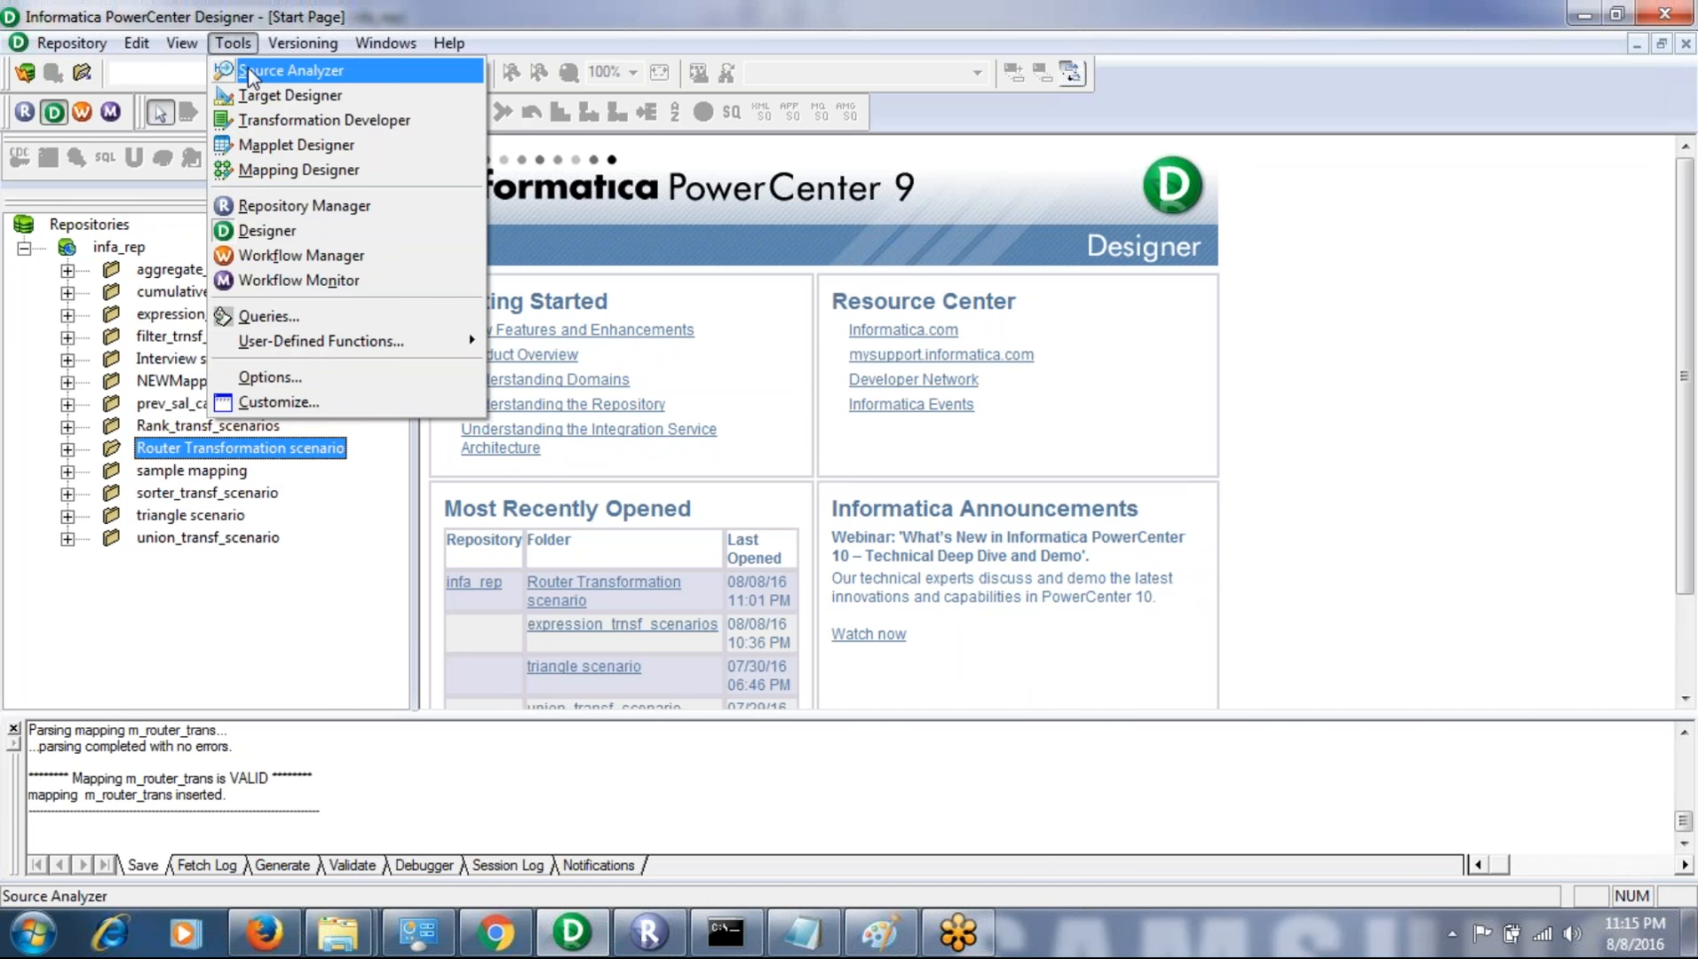
click(290, 70)
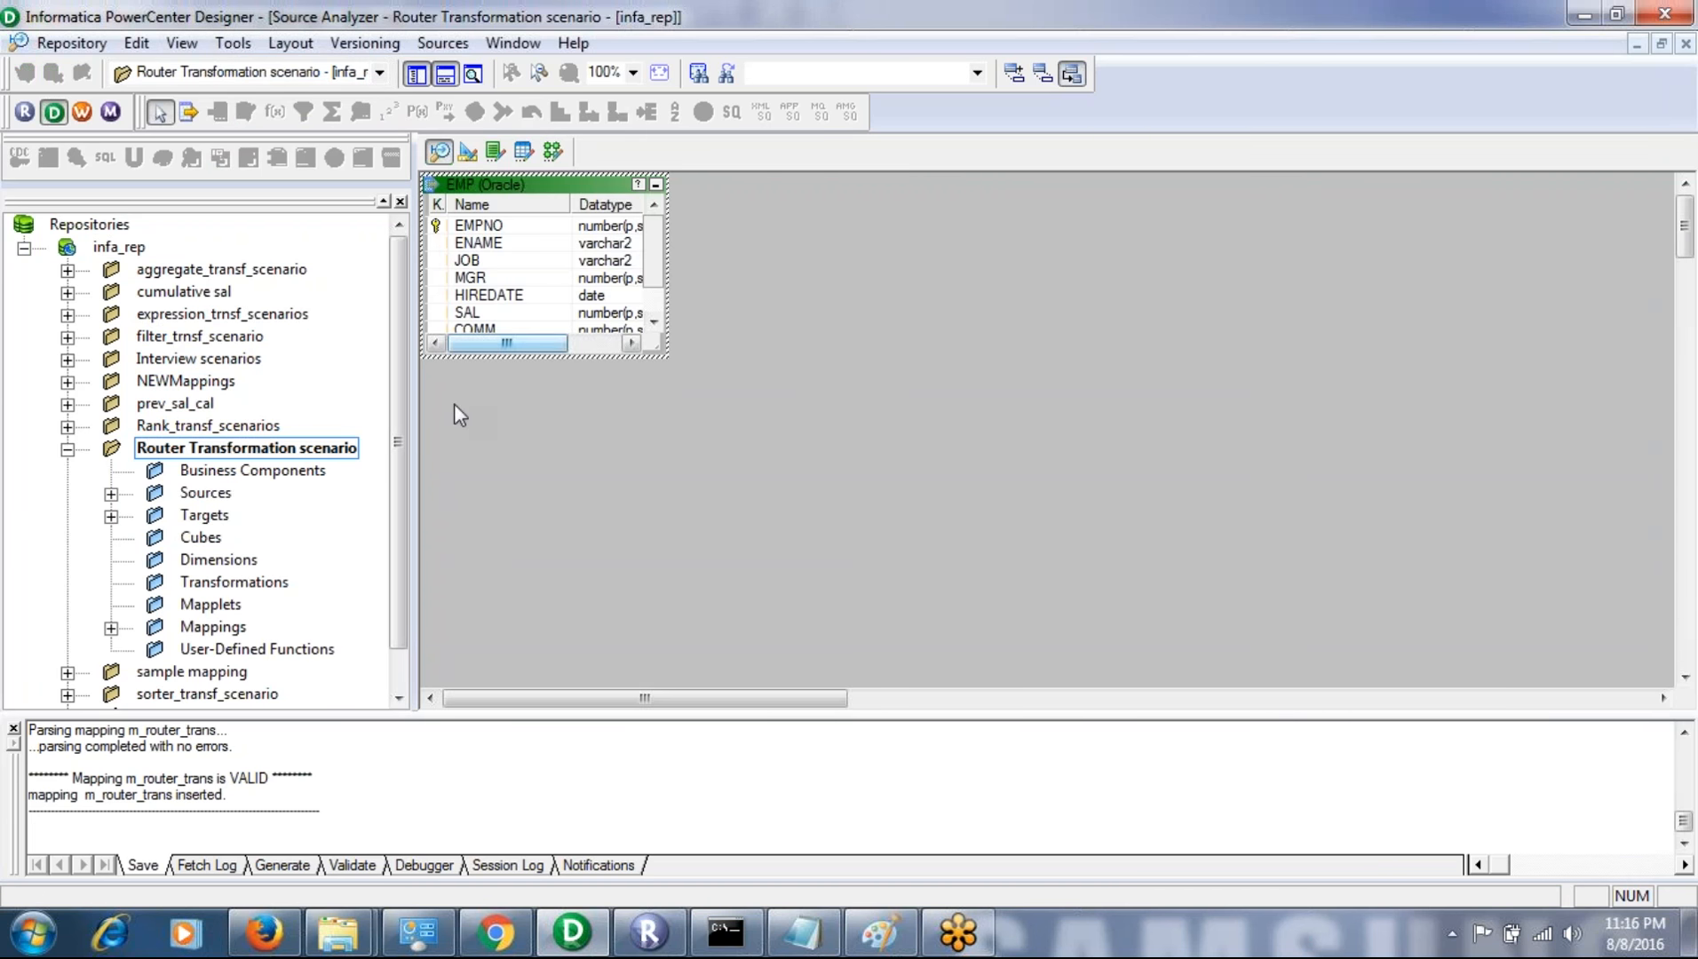
click(442, 47)
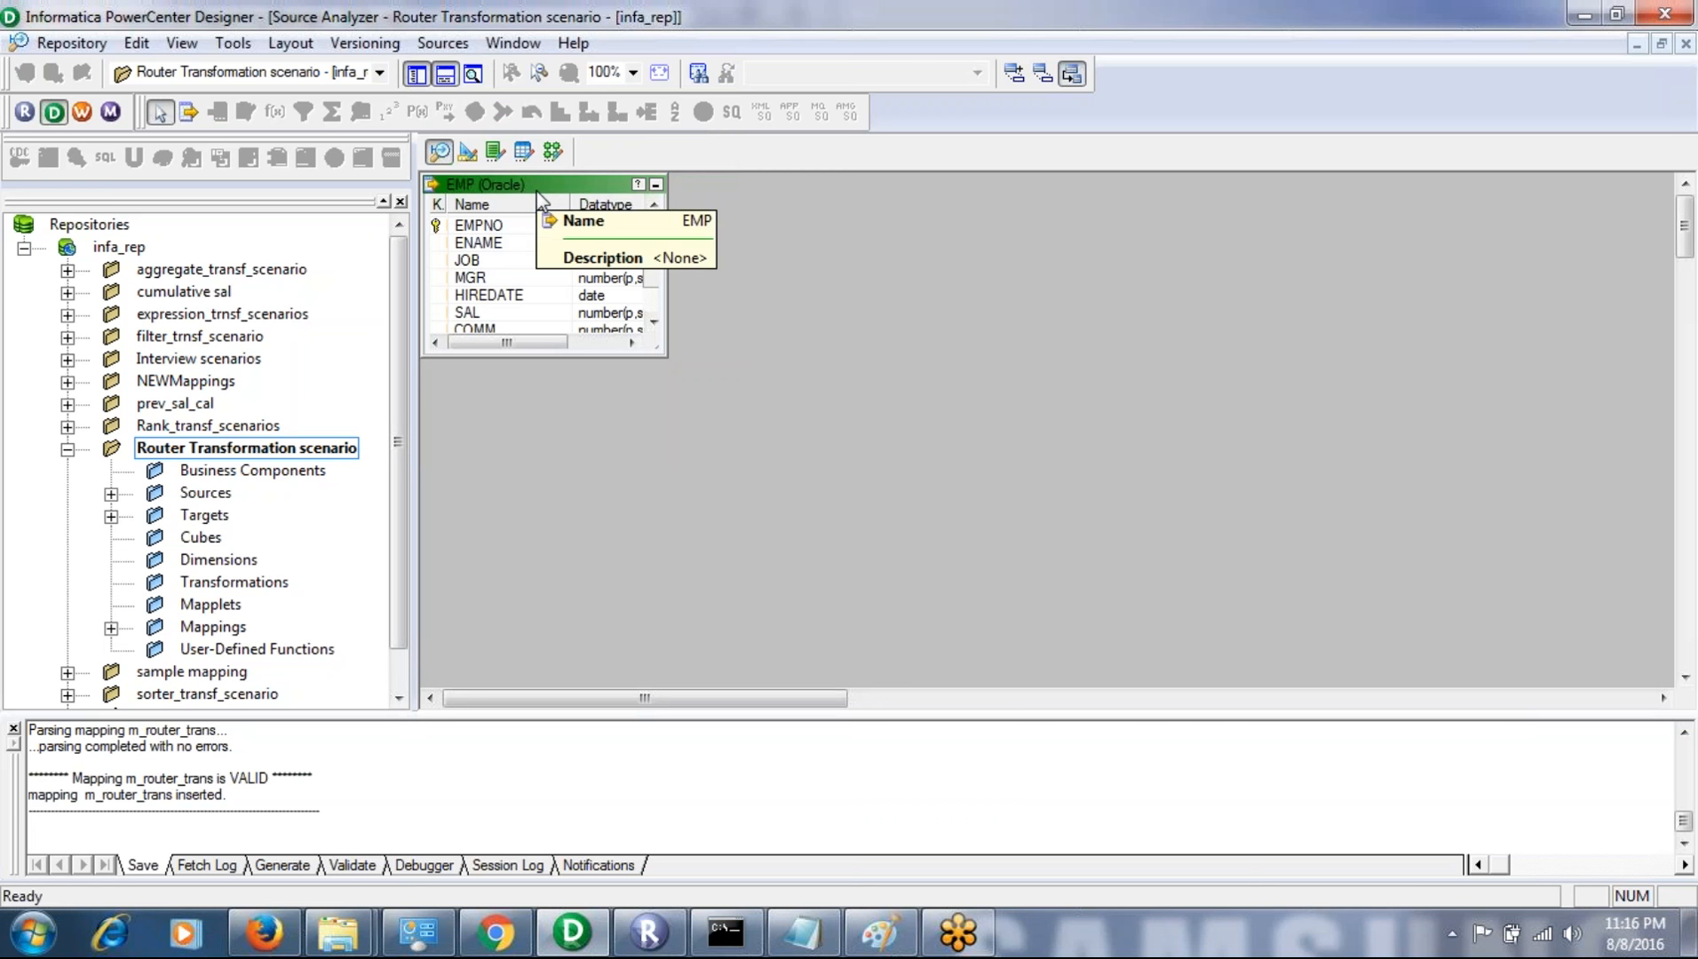
click(542, 198)
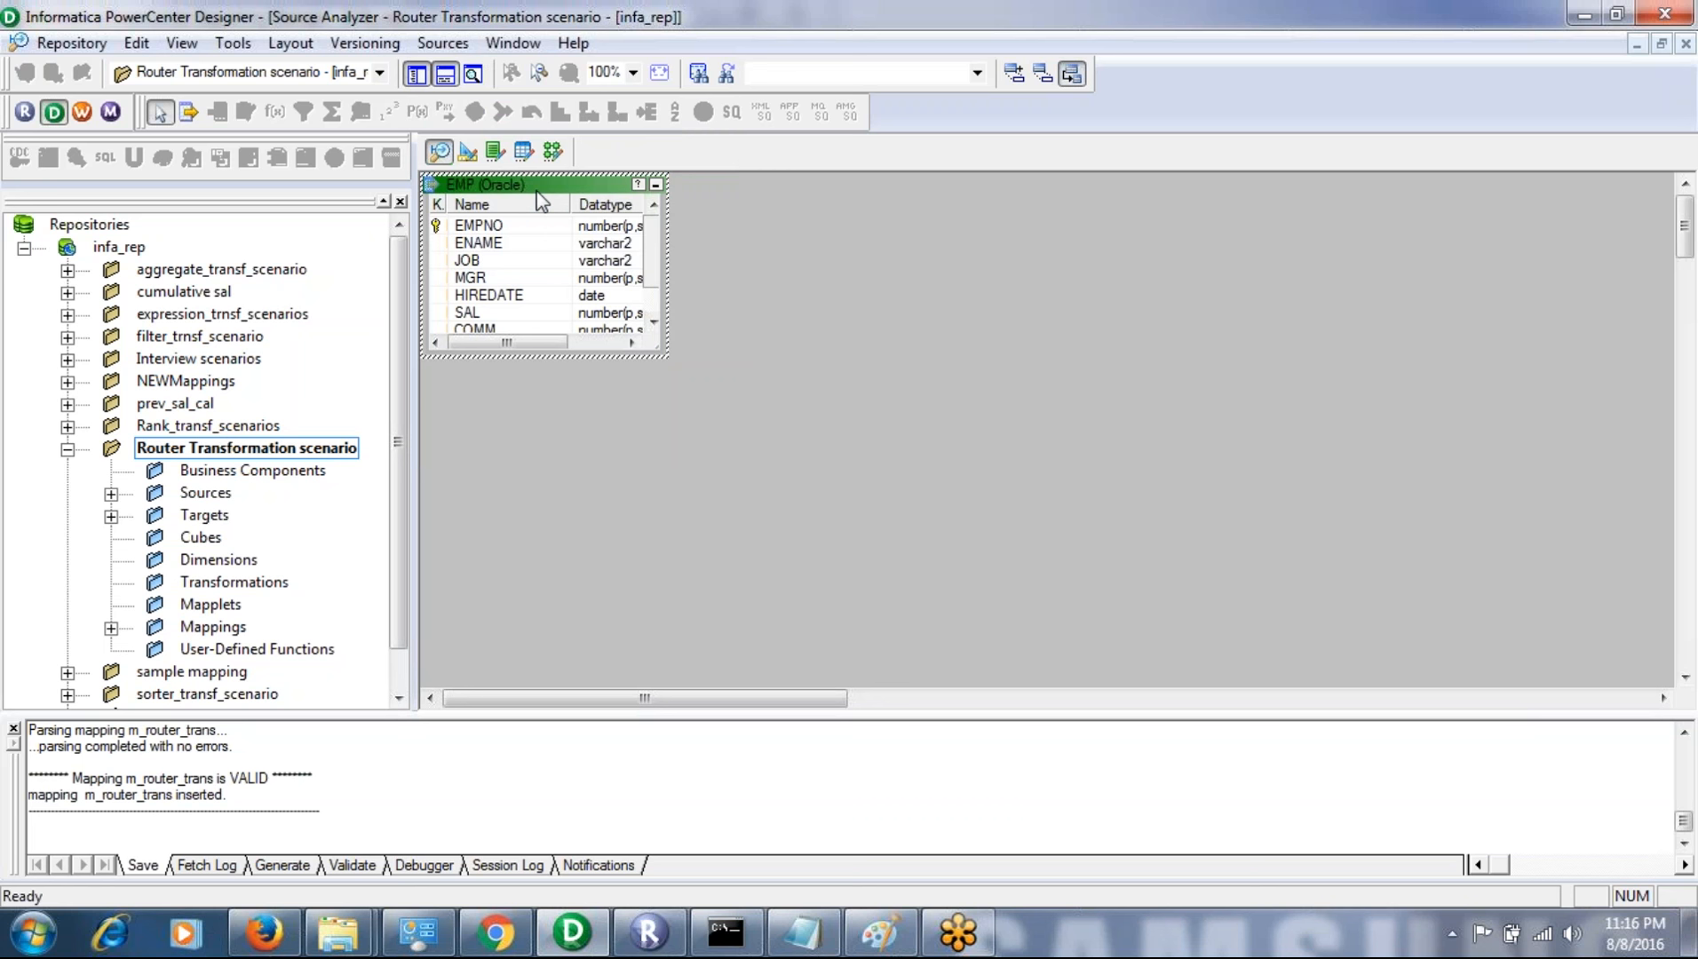
- Open the Target Designer to view the TRG1, TRG2 and TRG3 definitions and check their queries in the sqlplus window
click(752, 579)
click(248, 46)
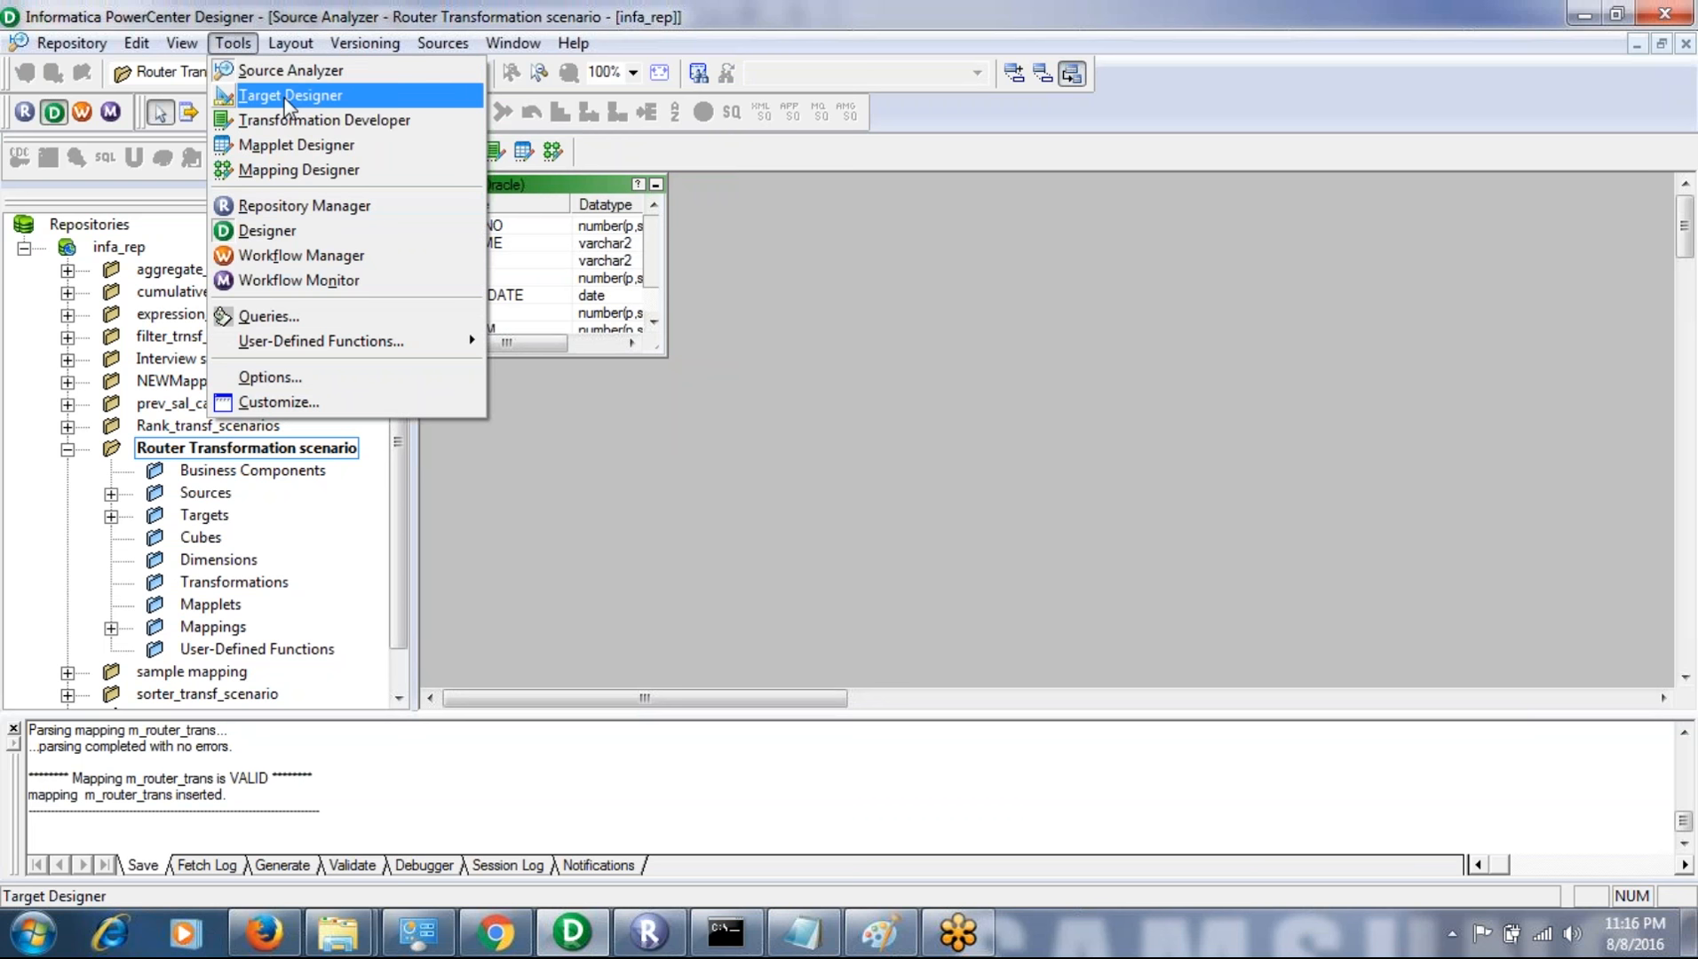
click(286, 96)
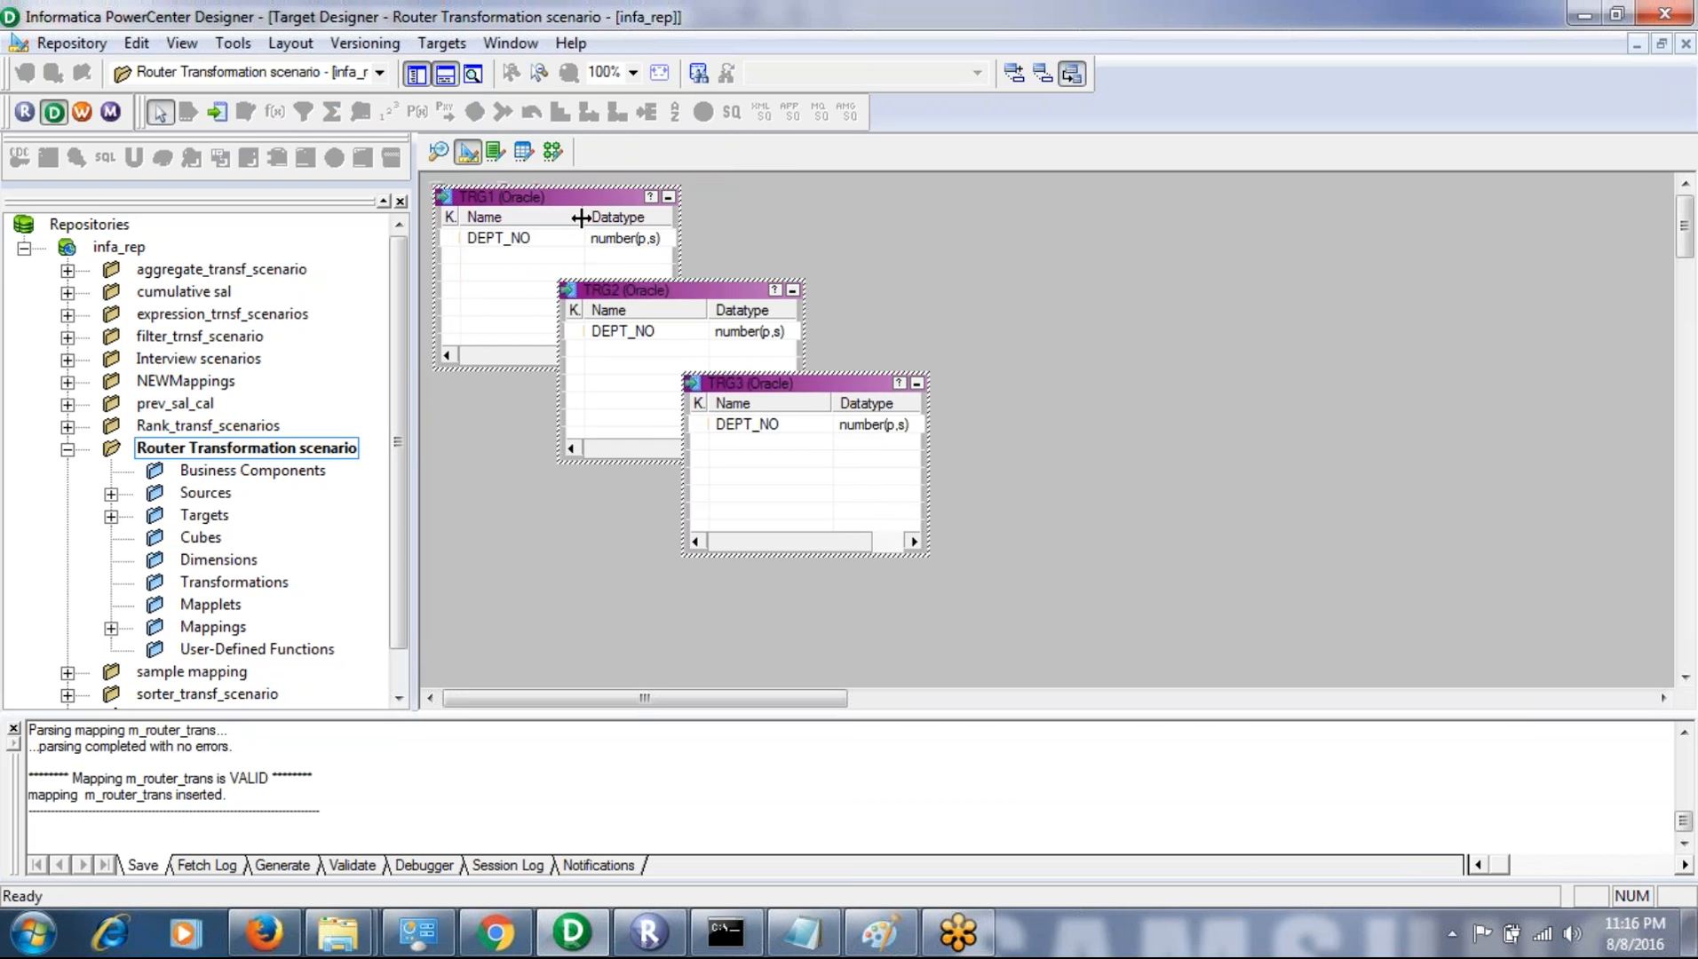
click(446, 44)
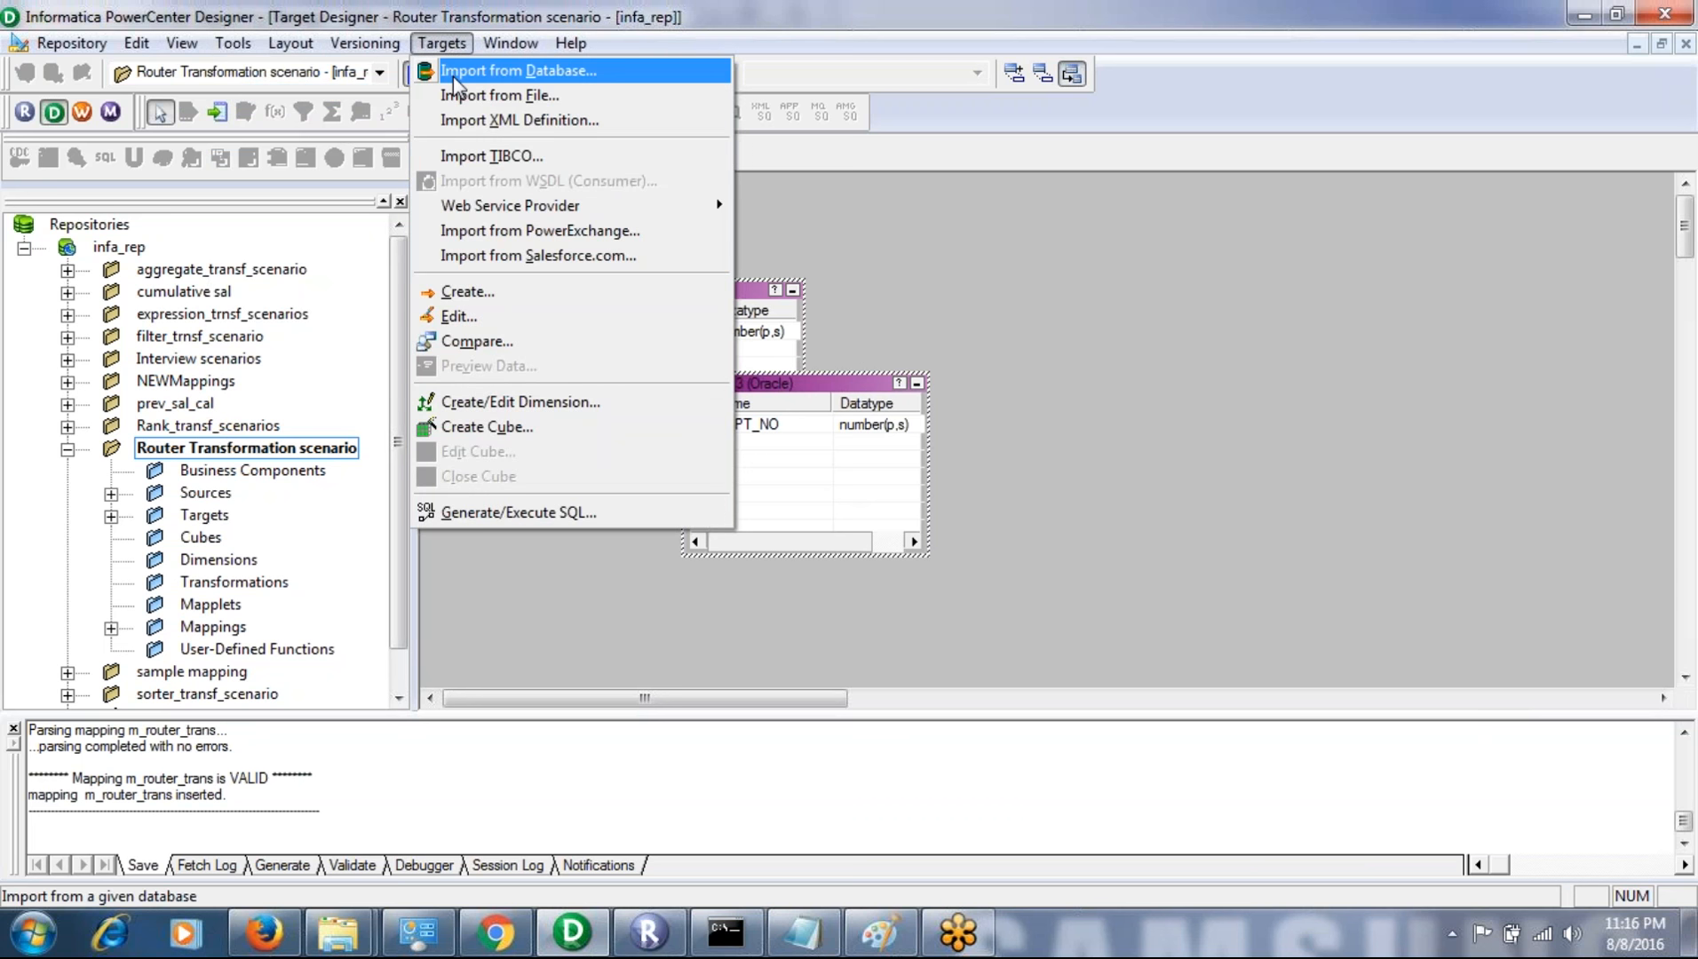
click(837, 285)
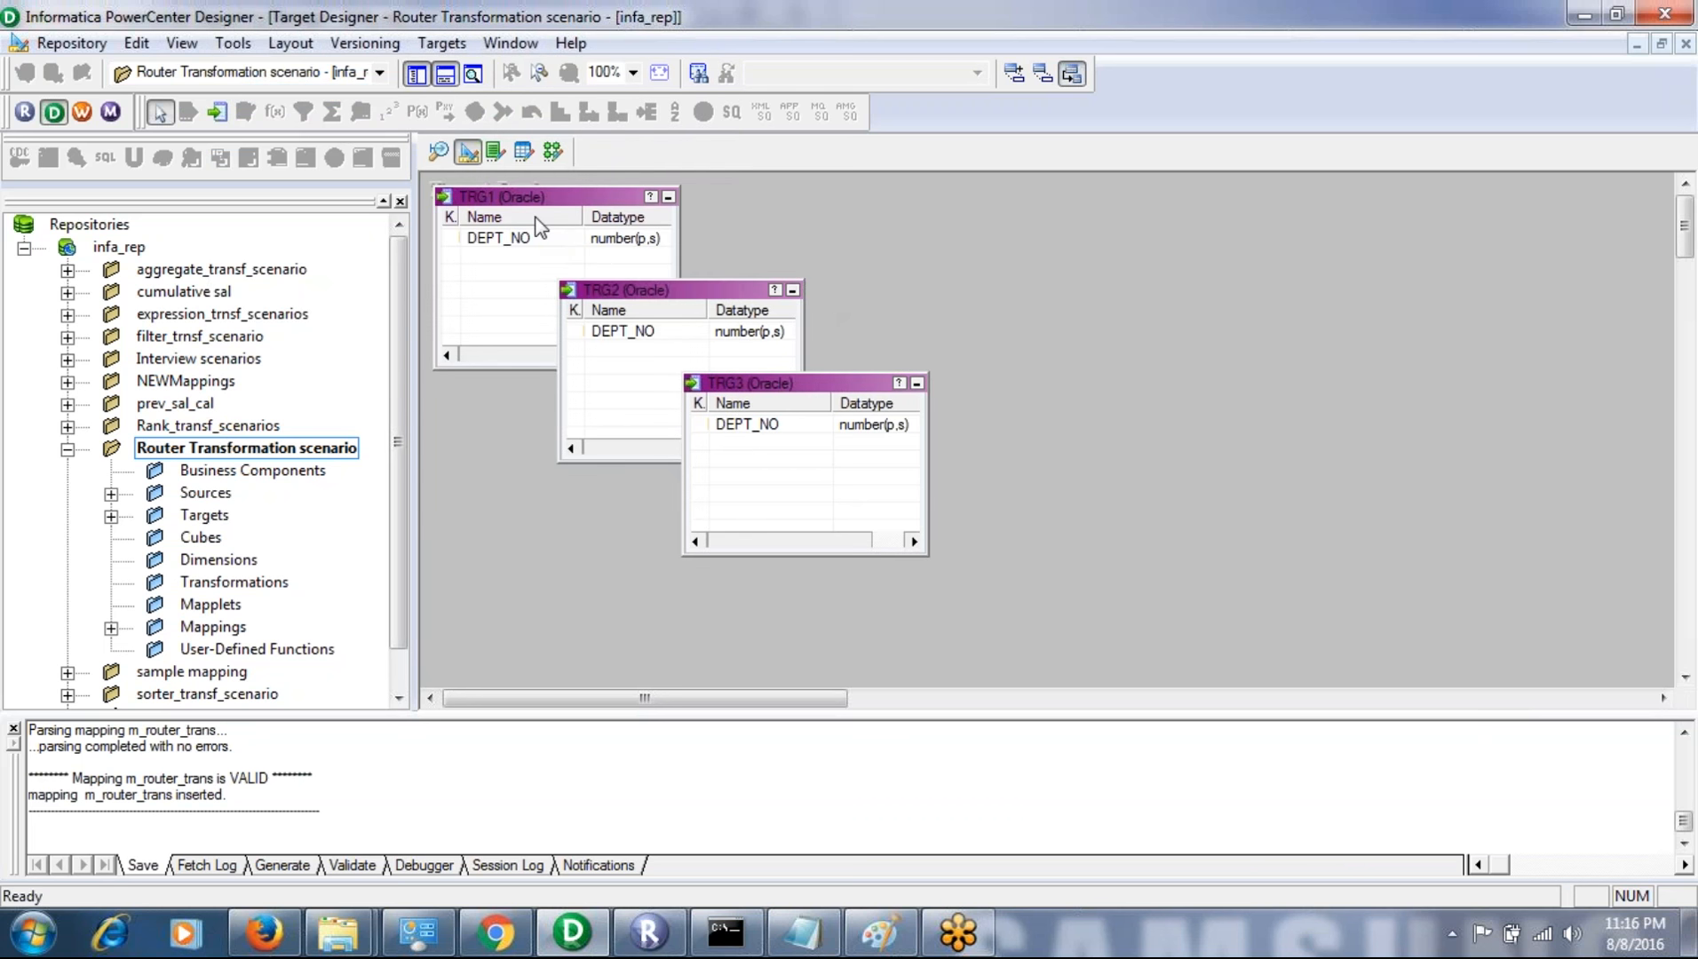
click(726, 932)
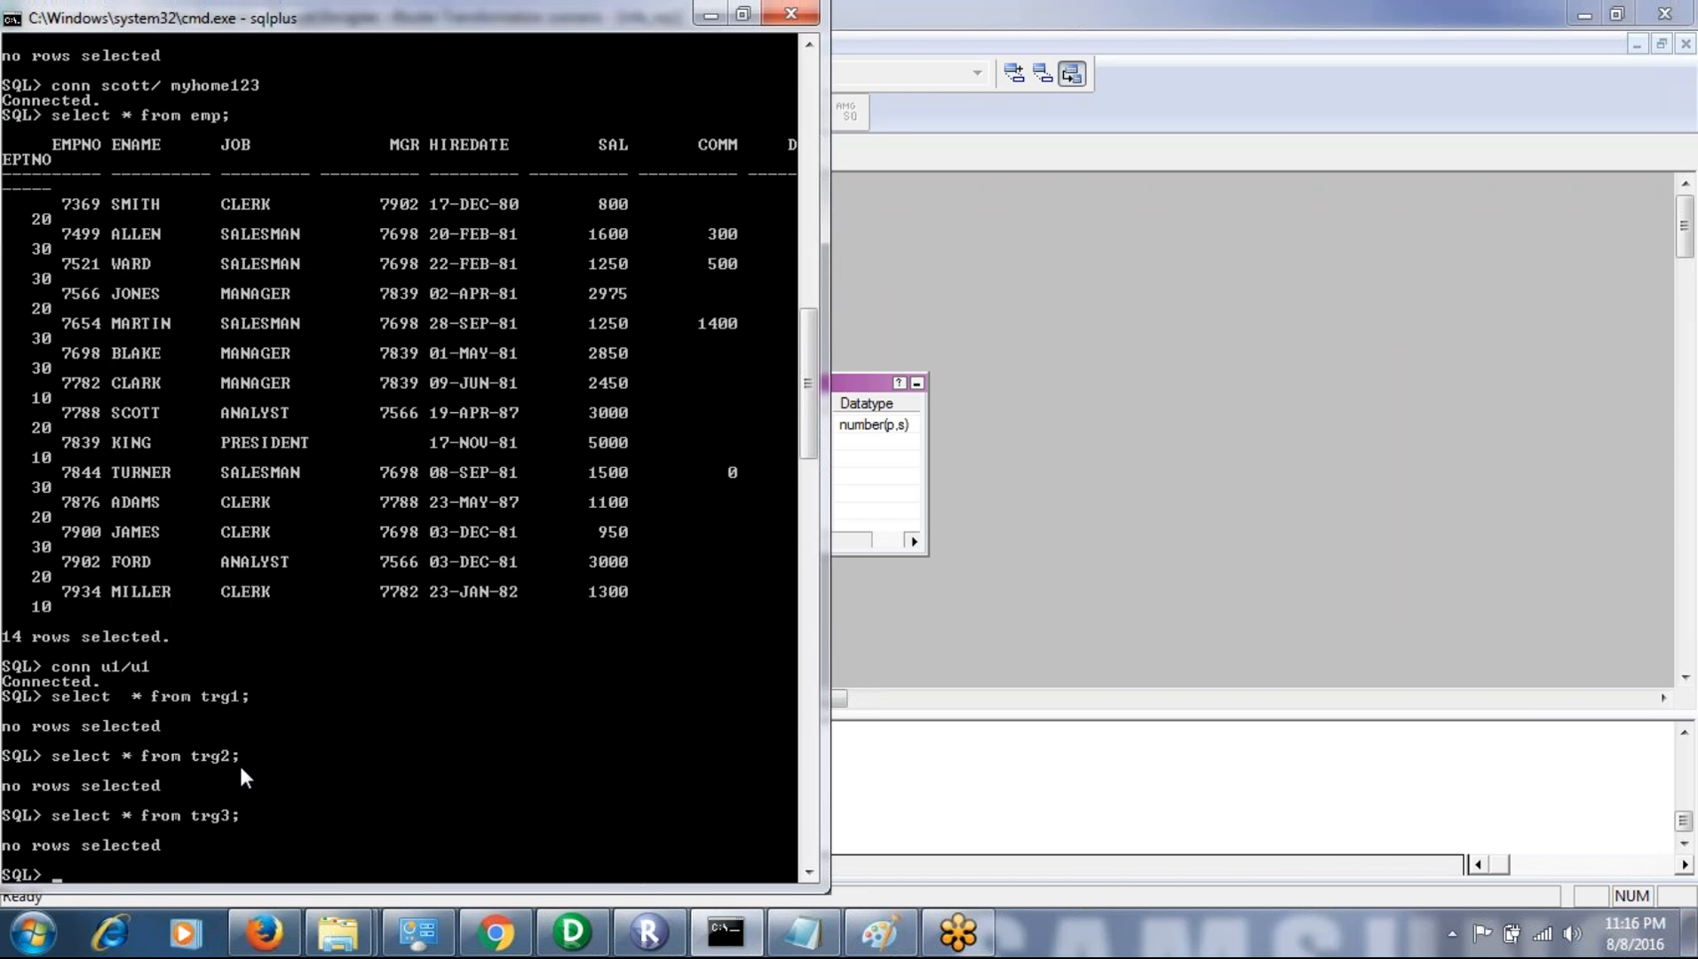
click(1012, 588)
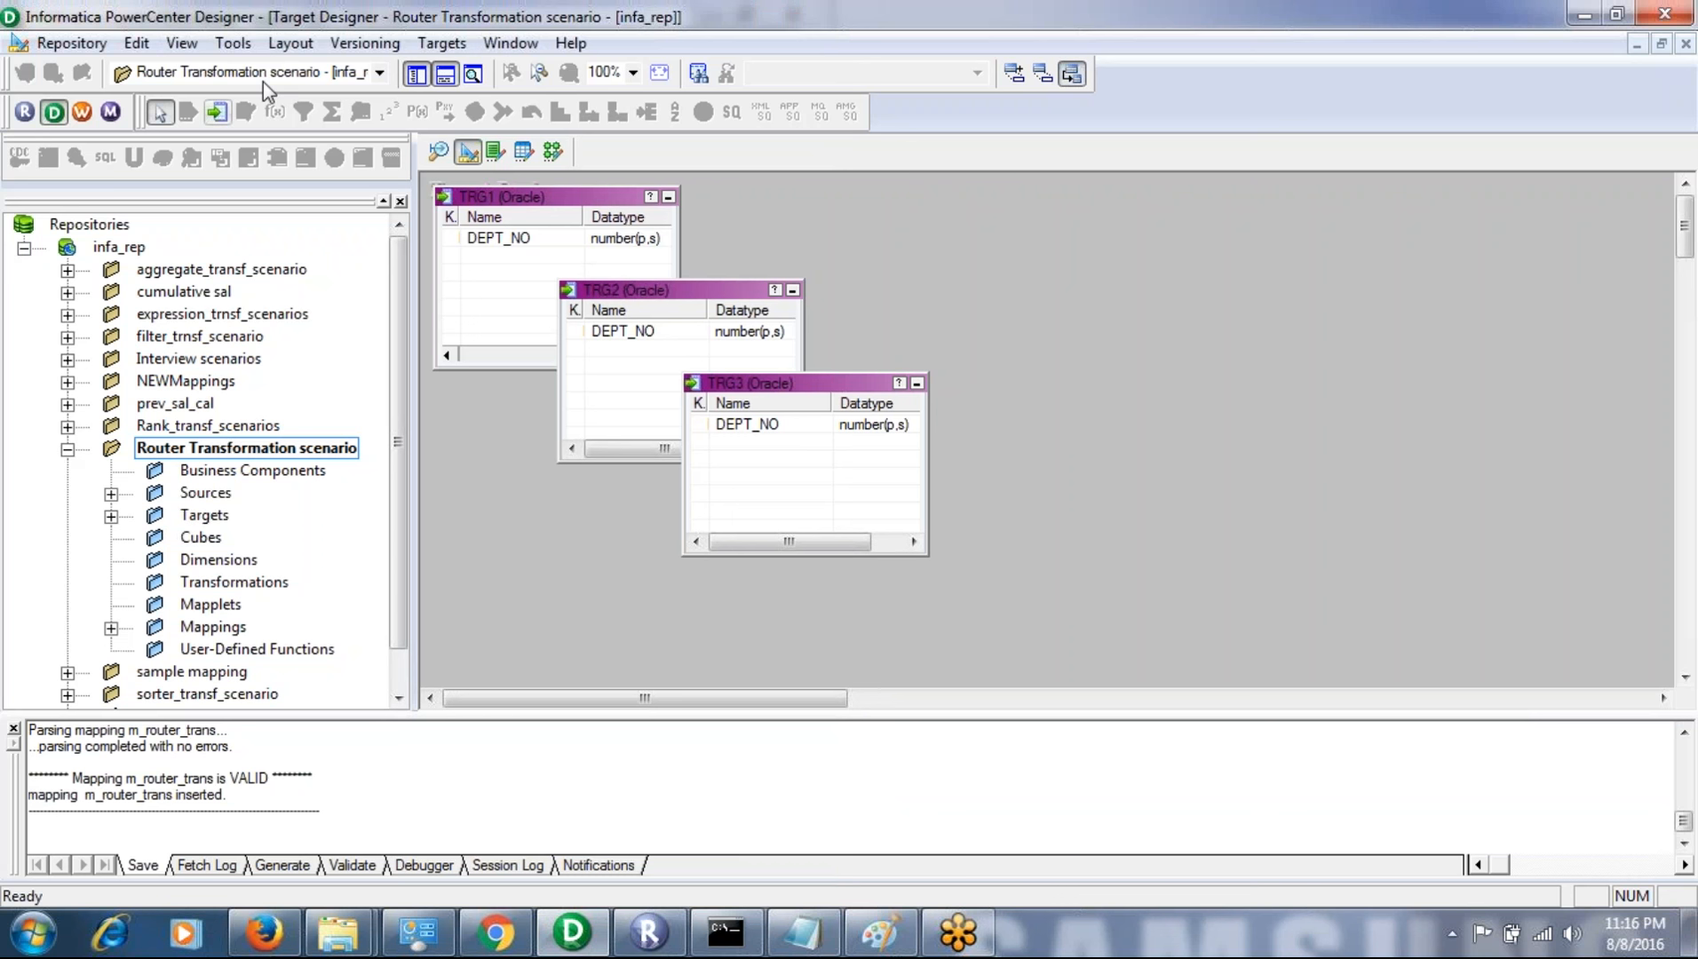
- Open the m_router_trans mapping in the Mapping Designer
click(258, 51)
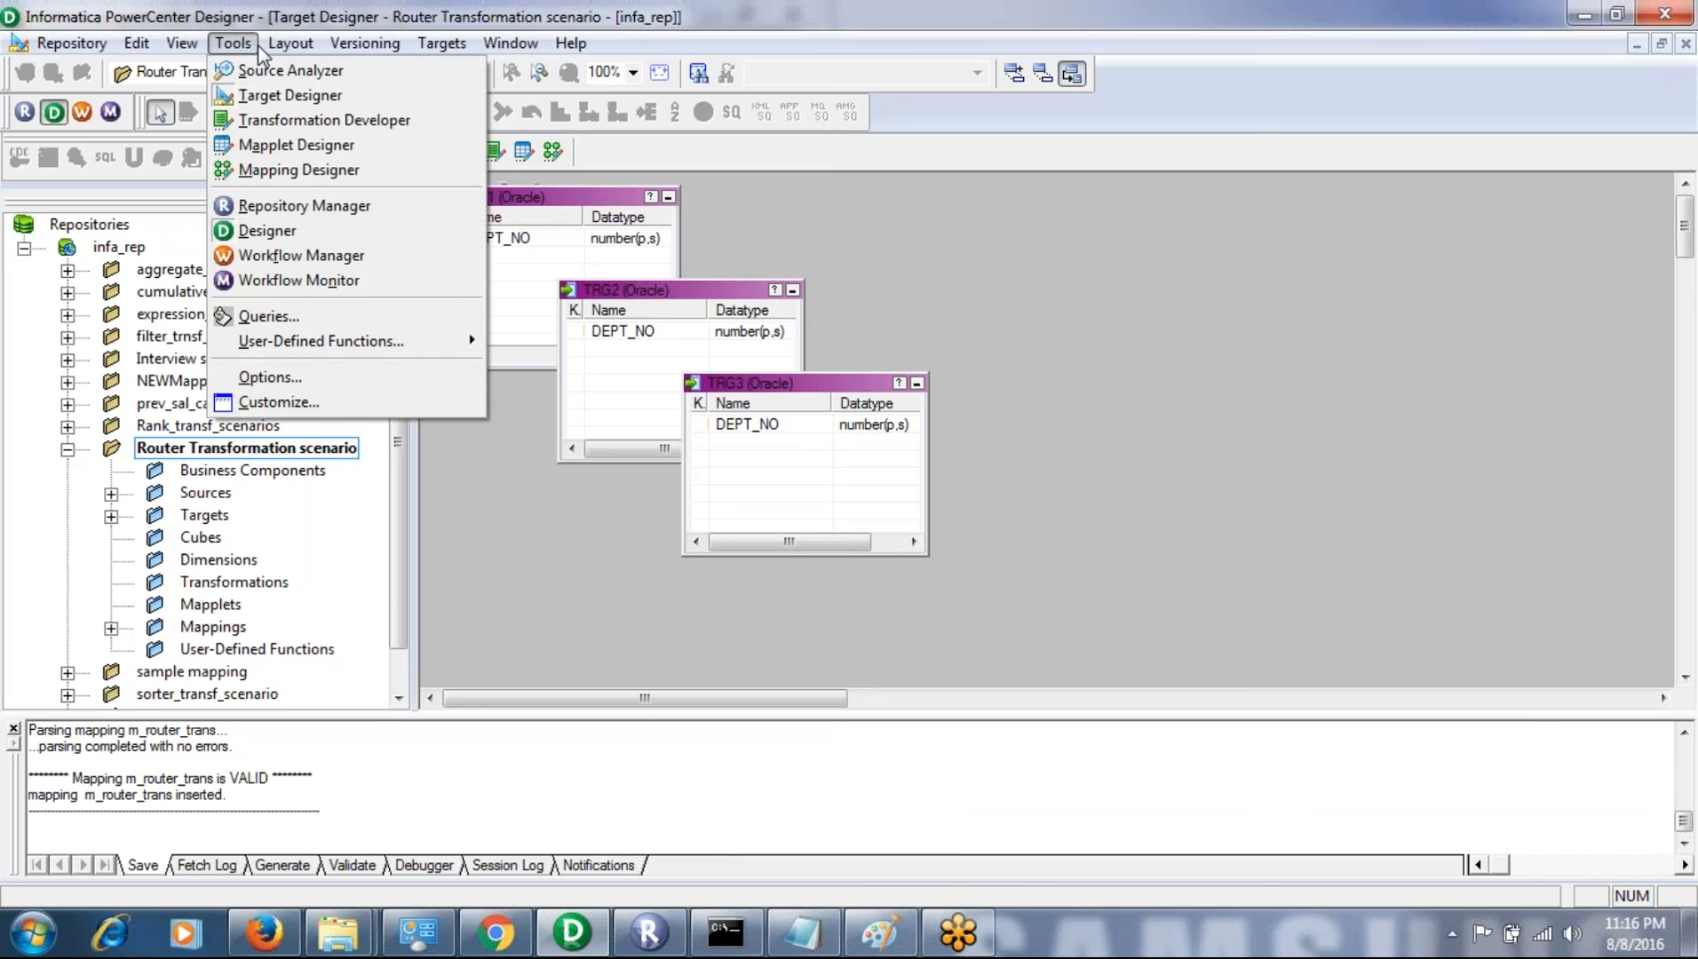
click(295, 147)
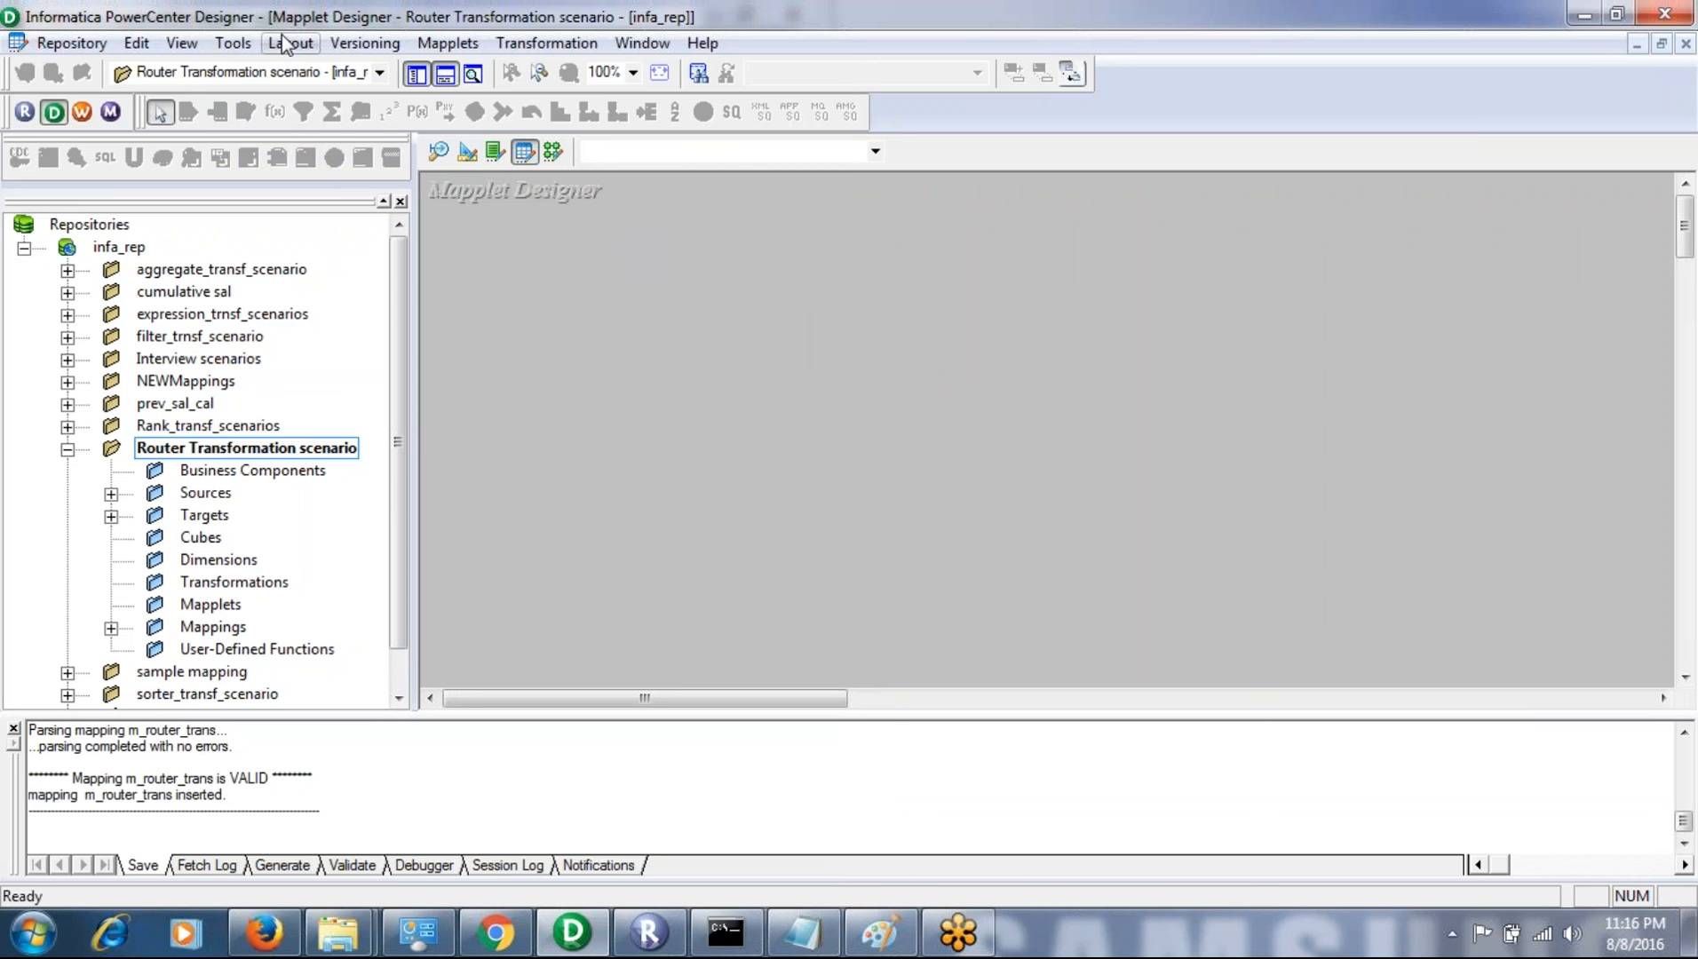
click(249, 44)
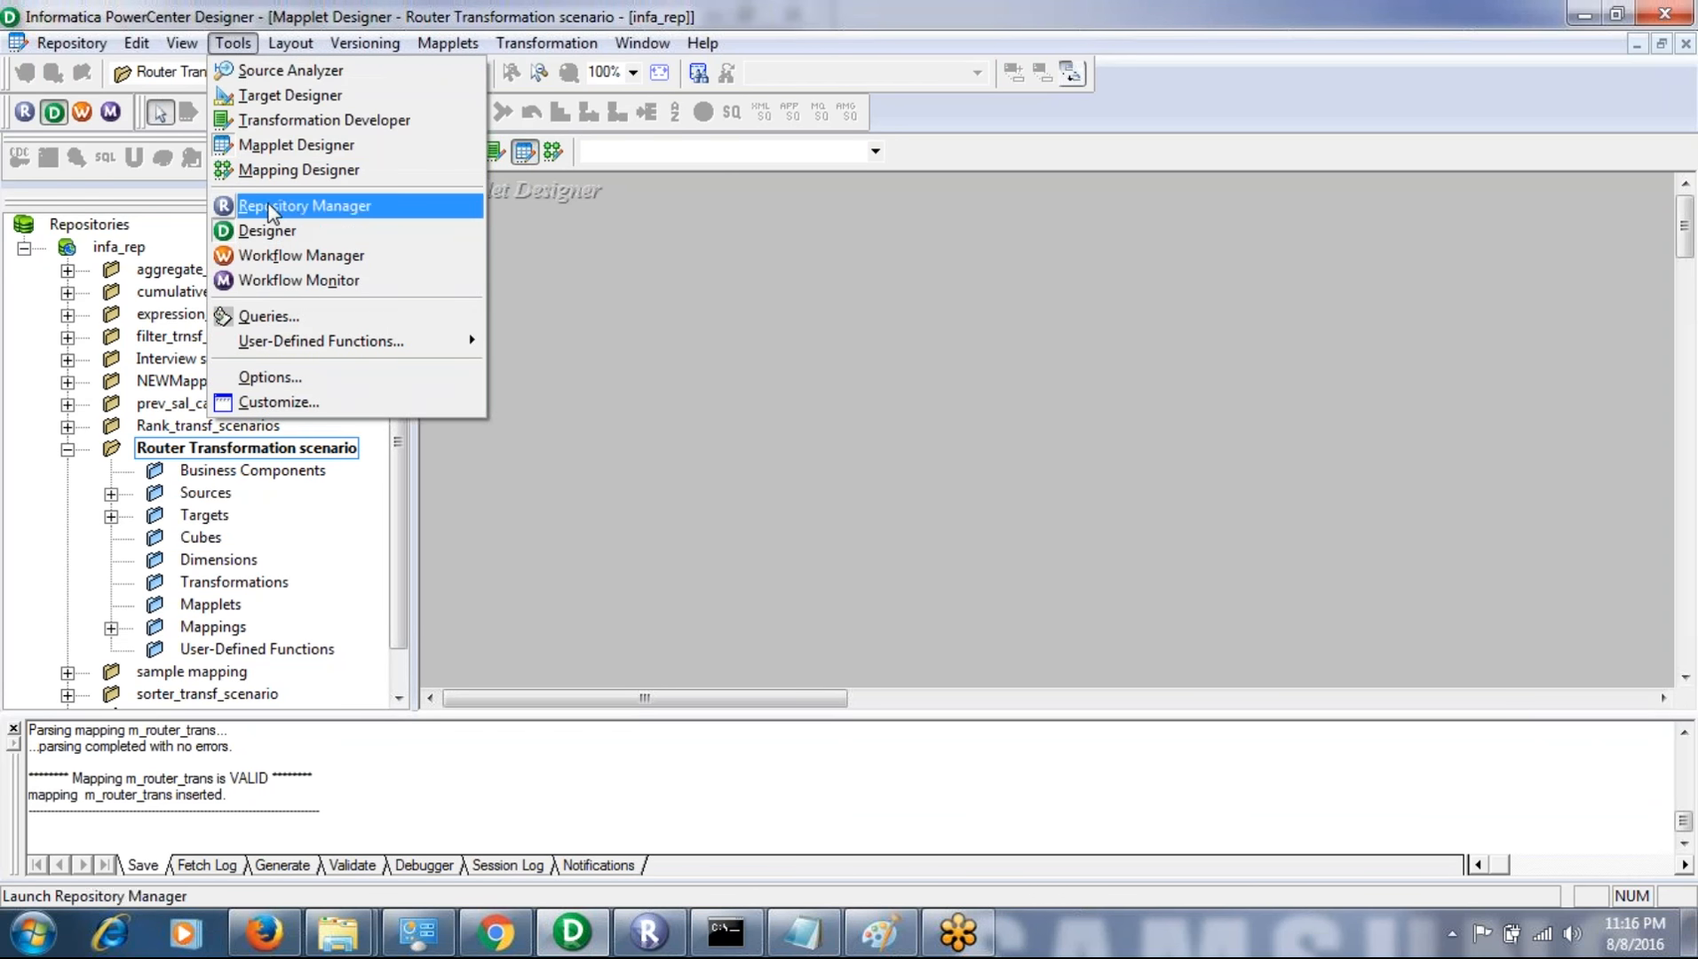
click(274, 171)
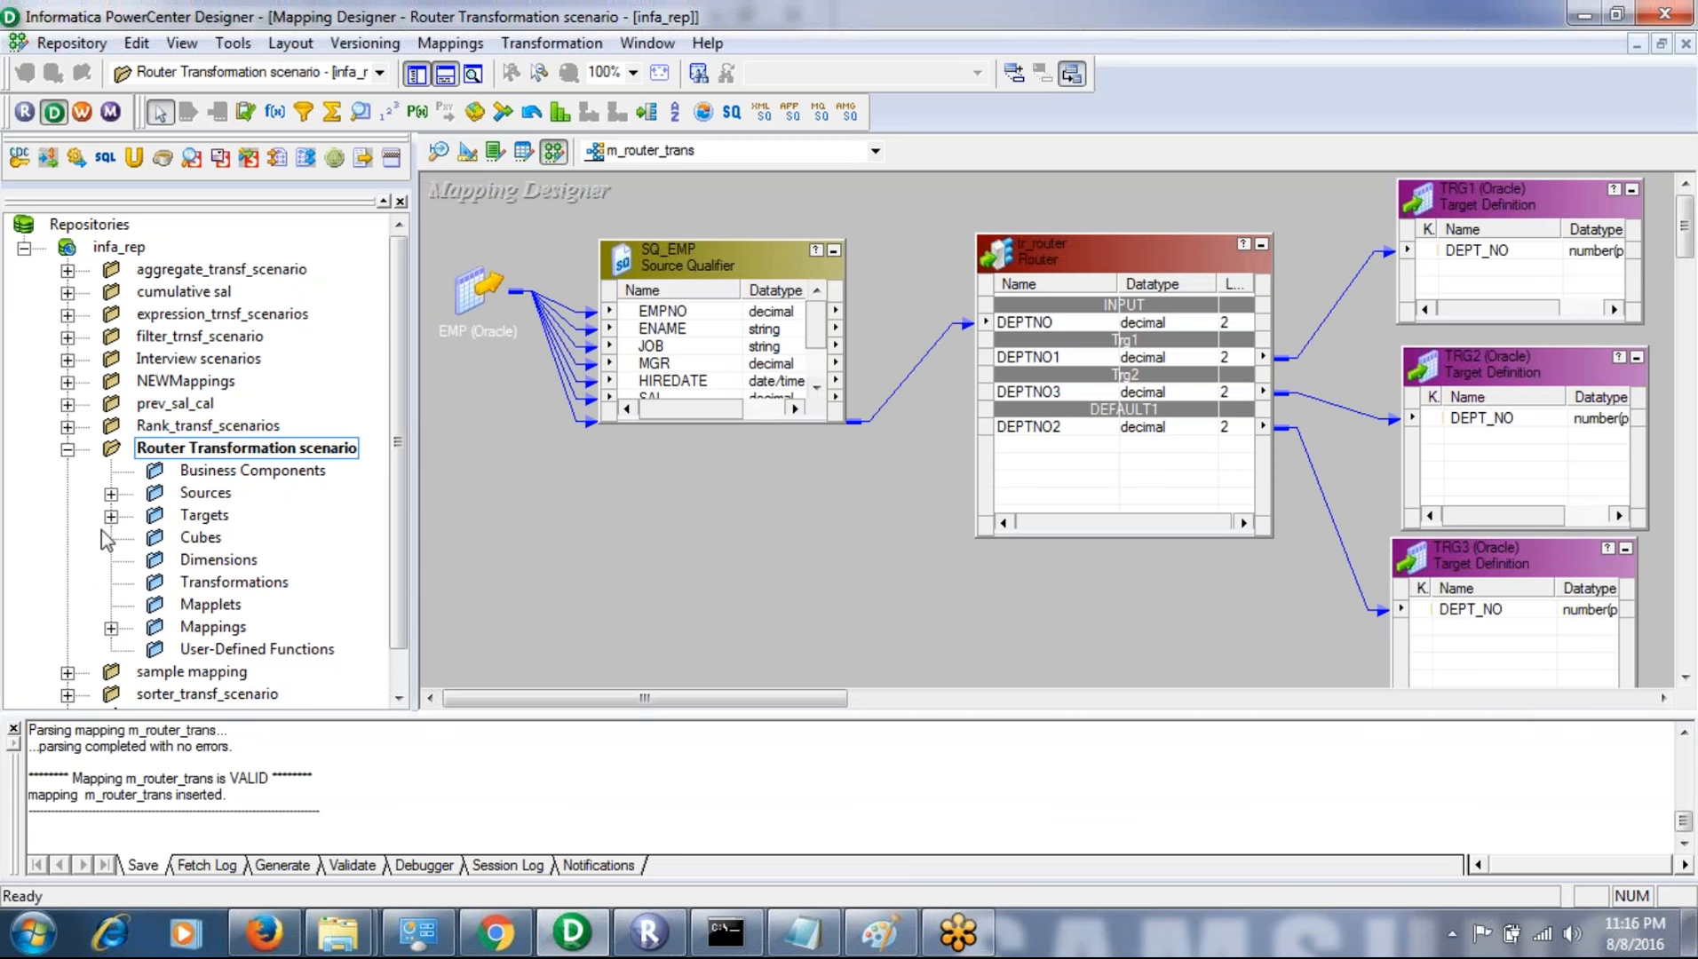
- Show the EMP source under src01 and the TRG1, TRG2 and TRG3 targets in the Router Transformation scenario folder
click(110, 494)
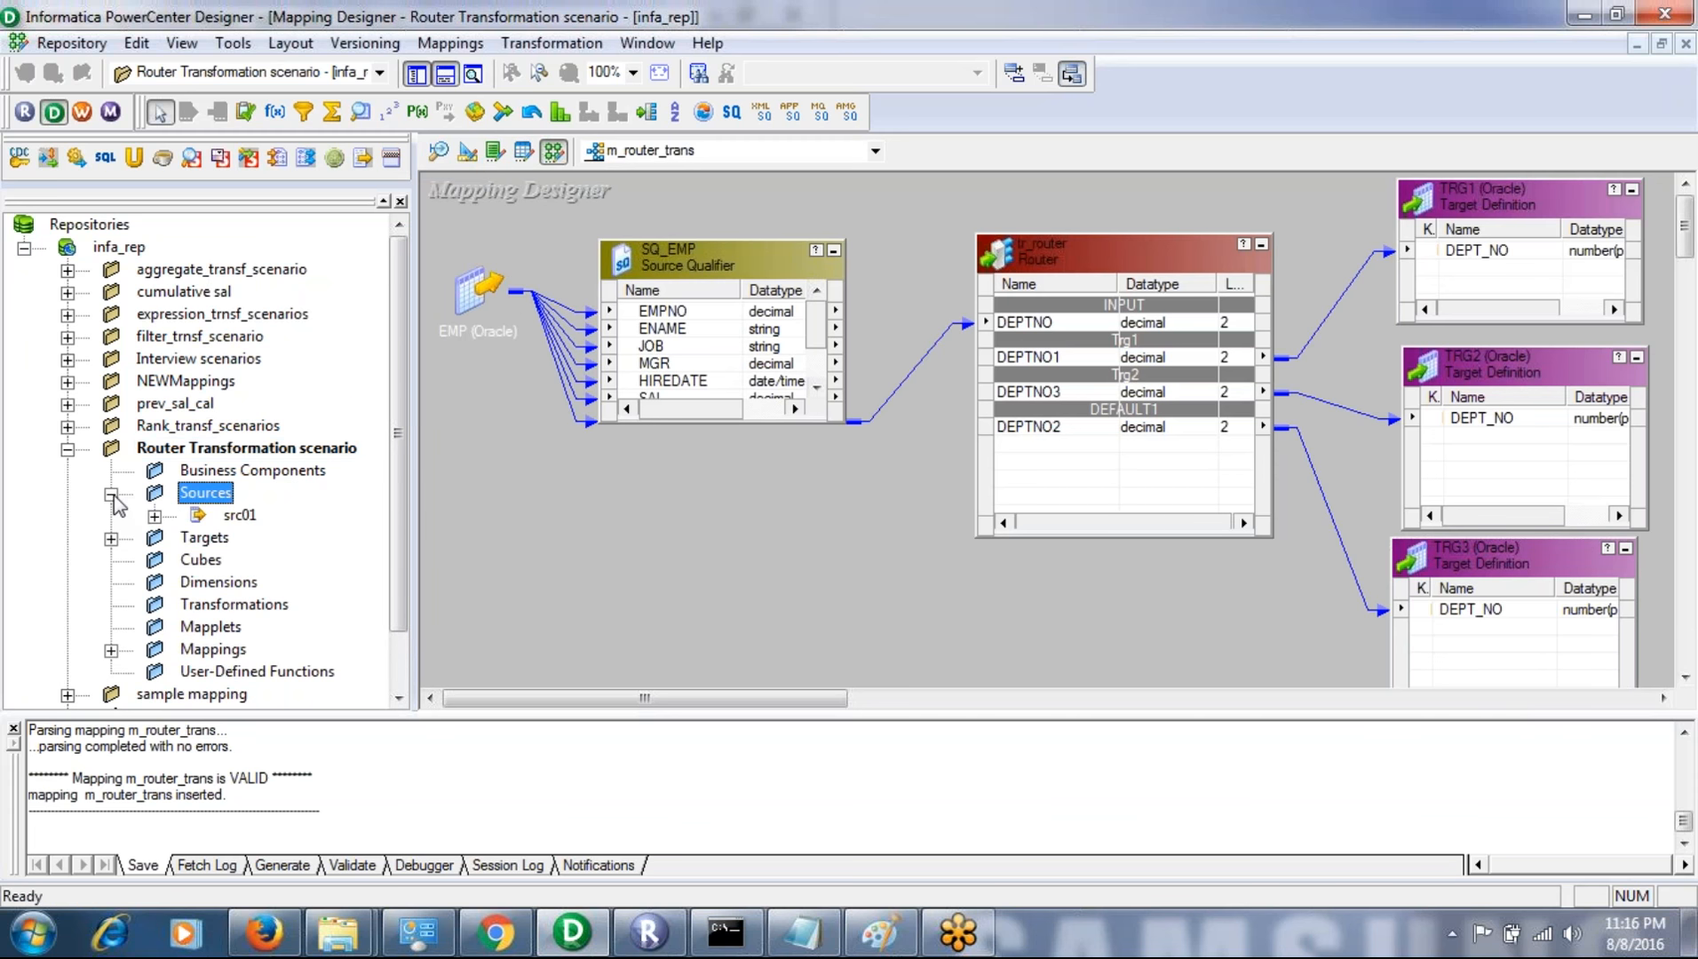
click(156, 516)
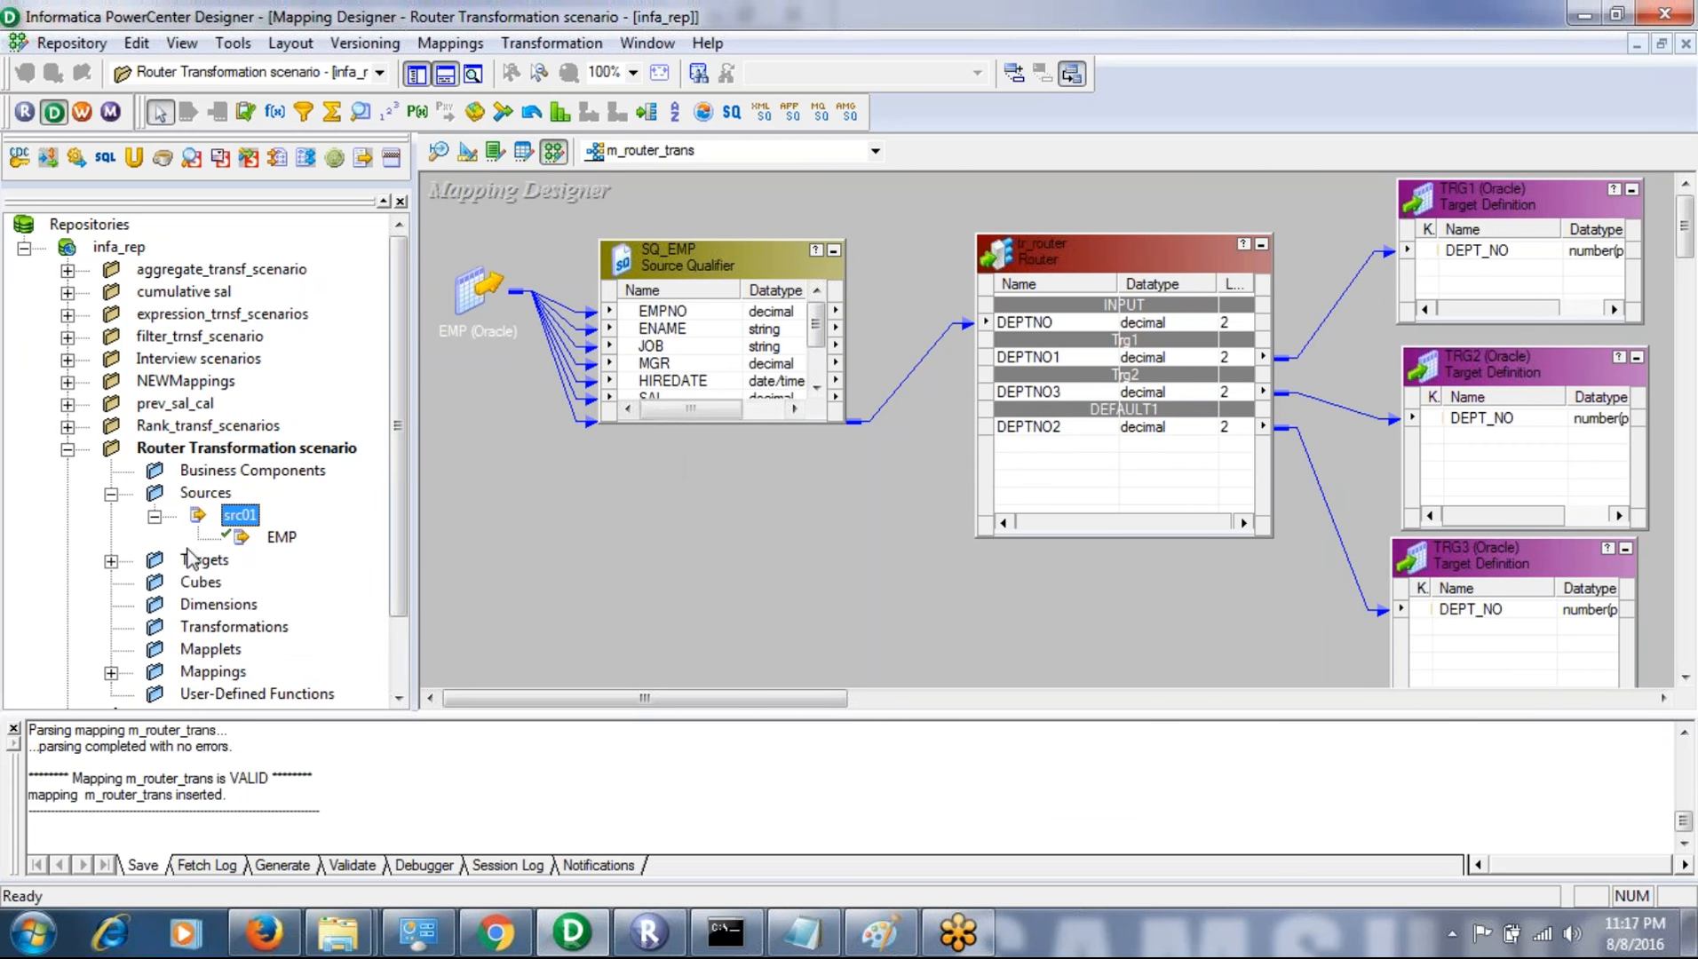
click(111, 494)
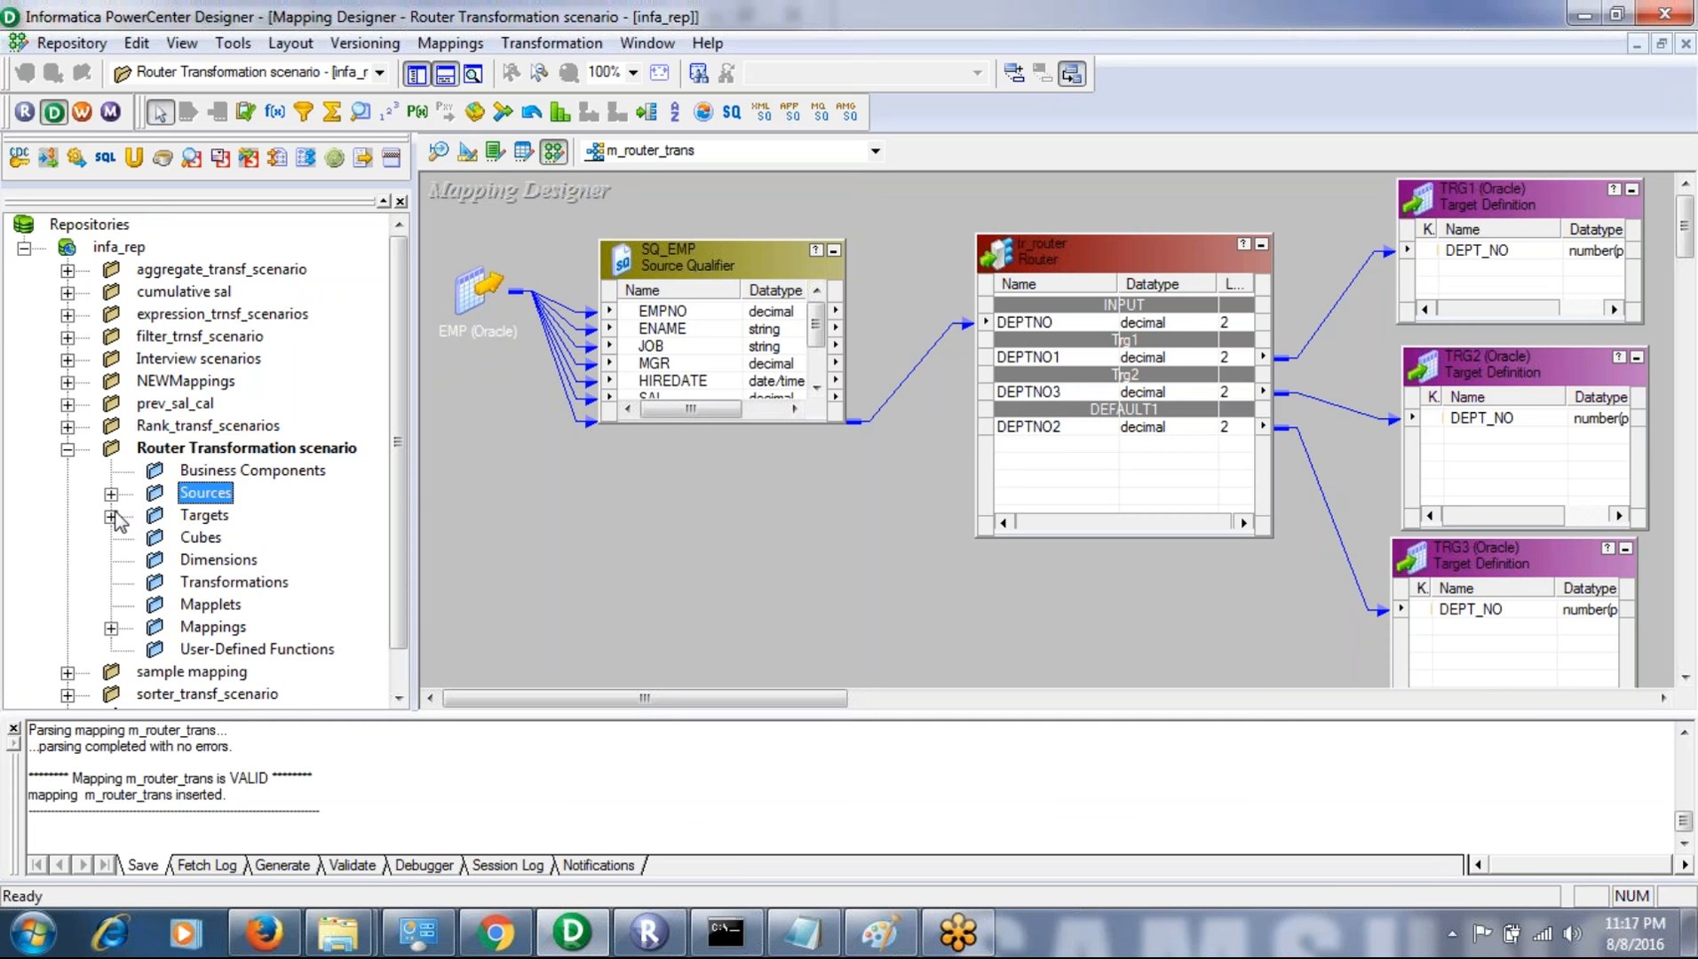
click(110, 516)
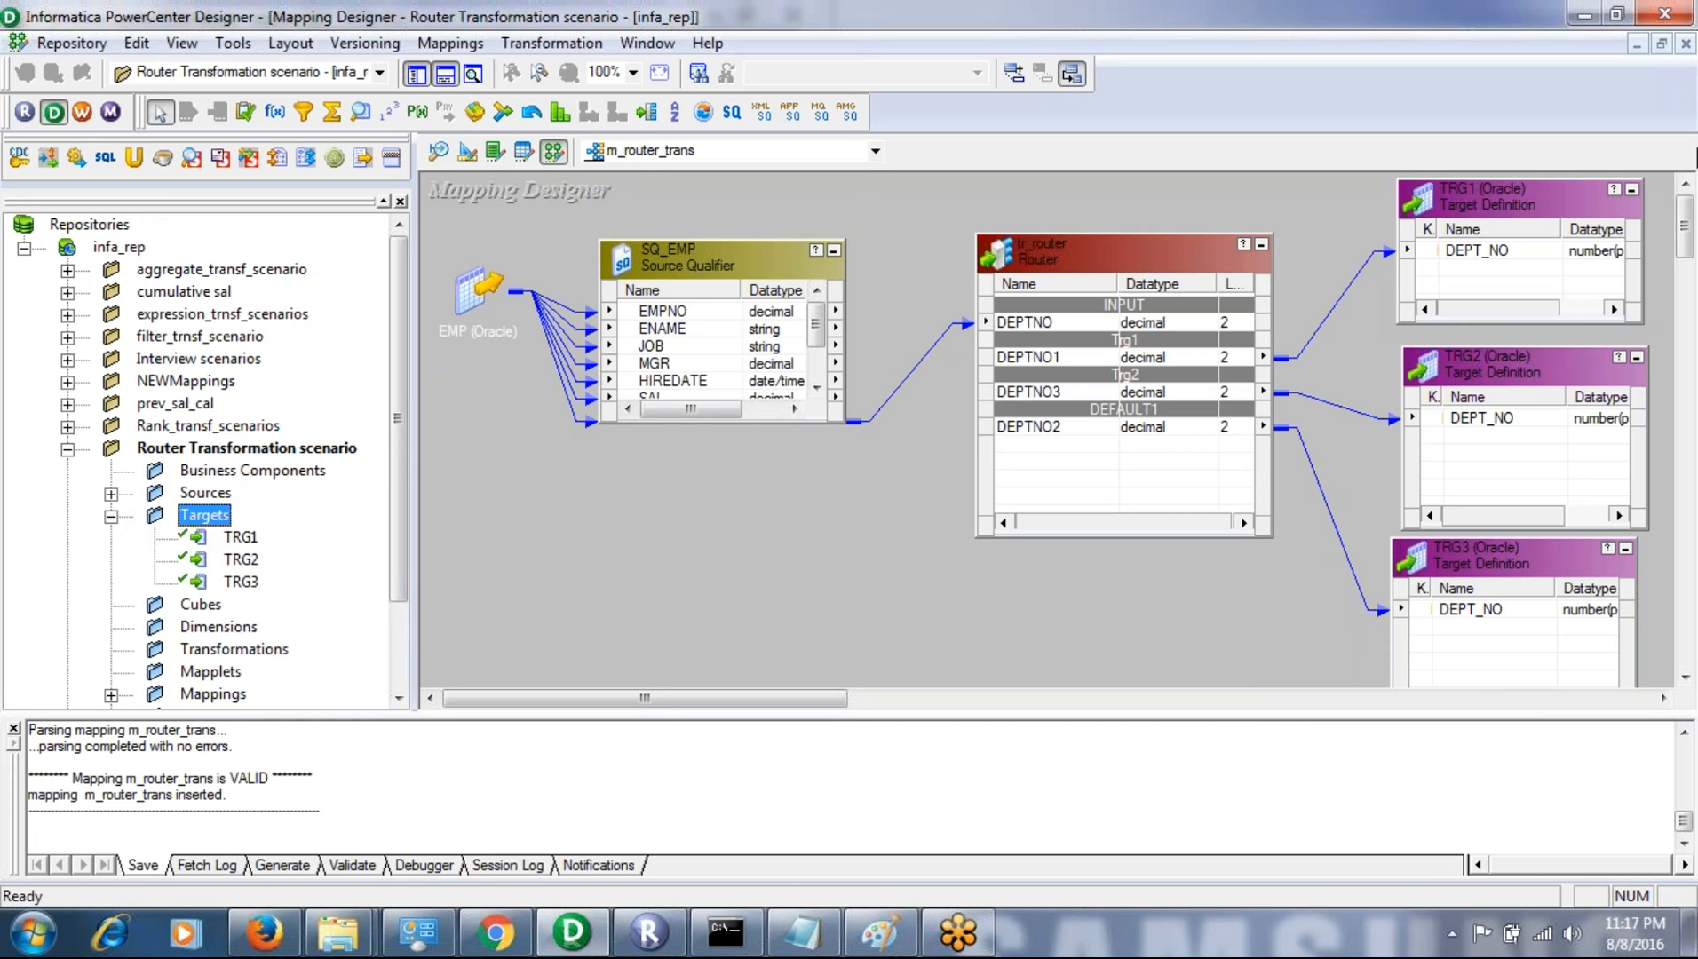
click(1141, 599)
click(1053, 280)
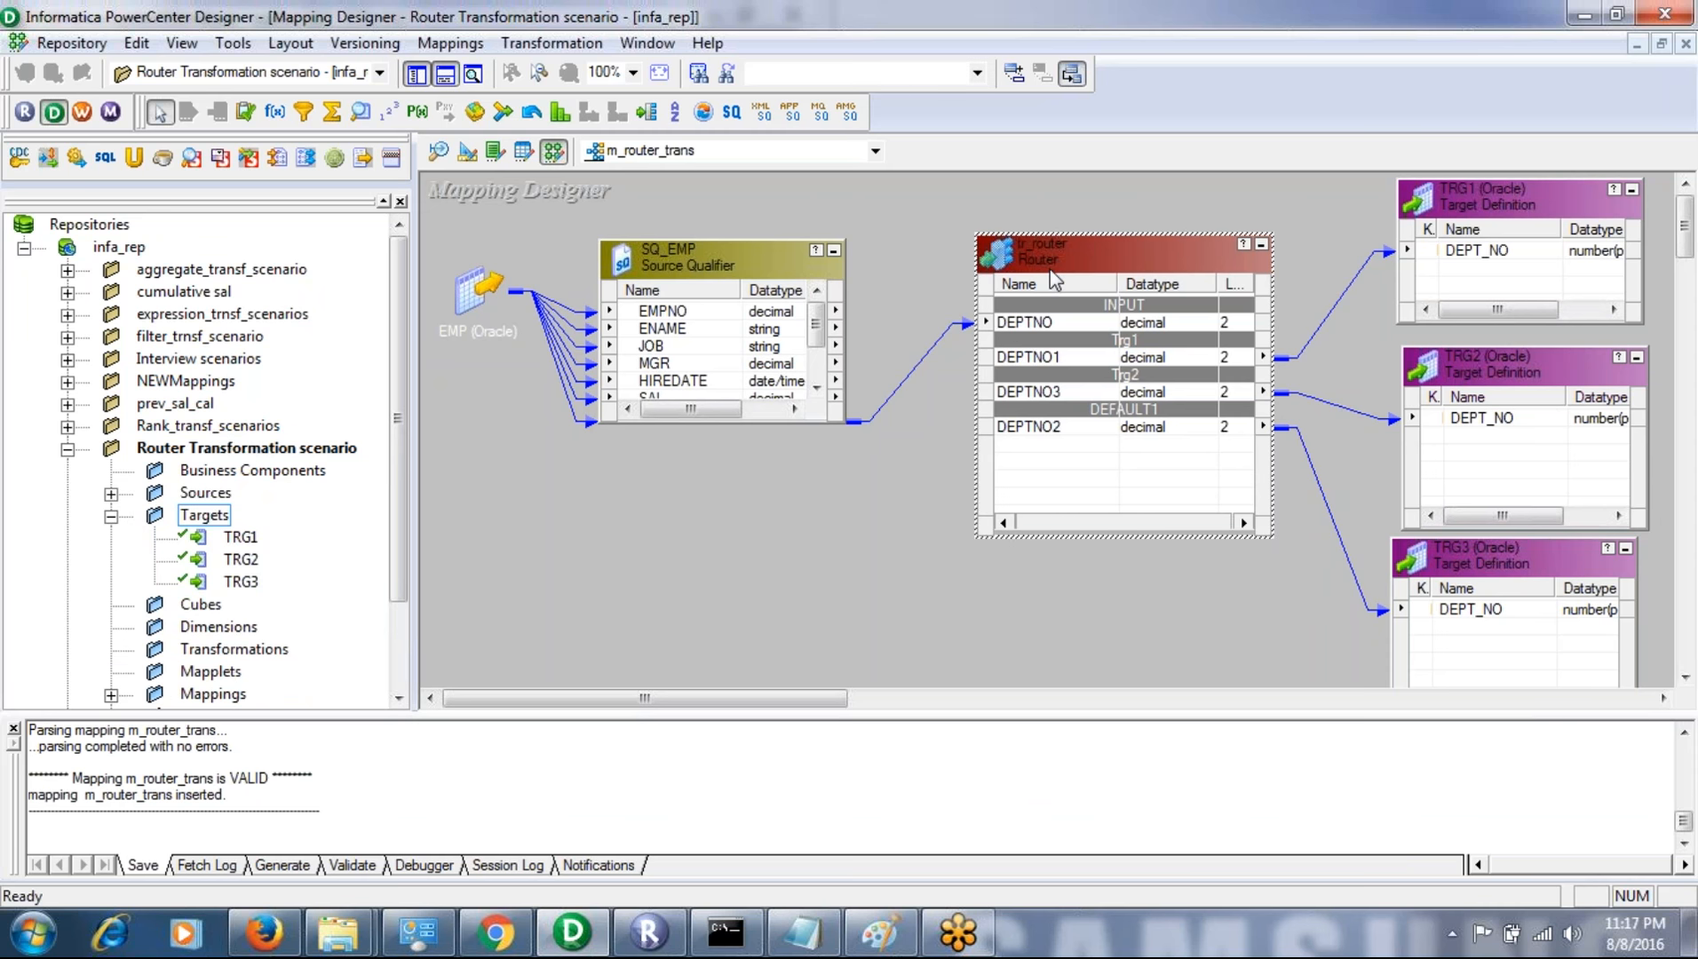
key(Delete)
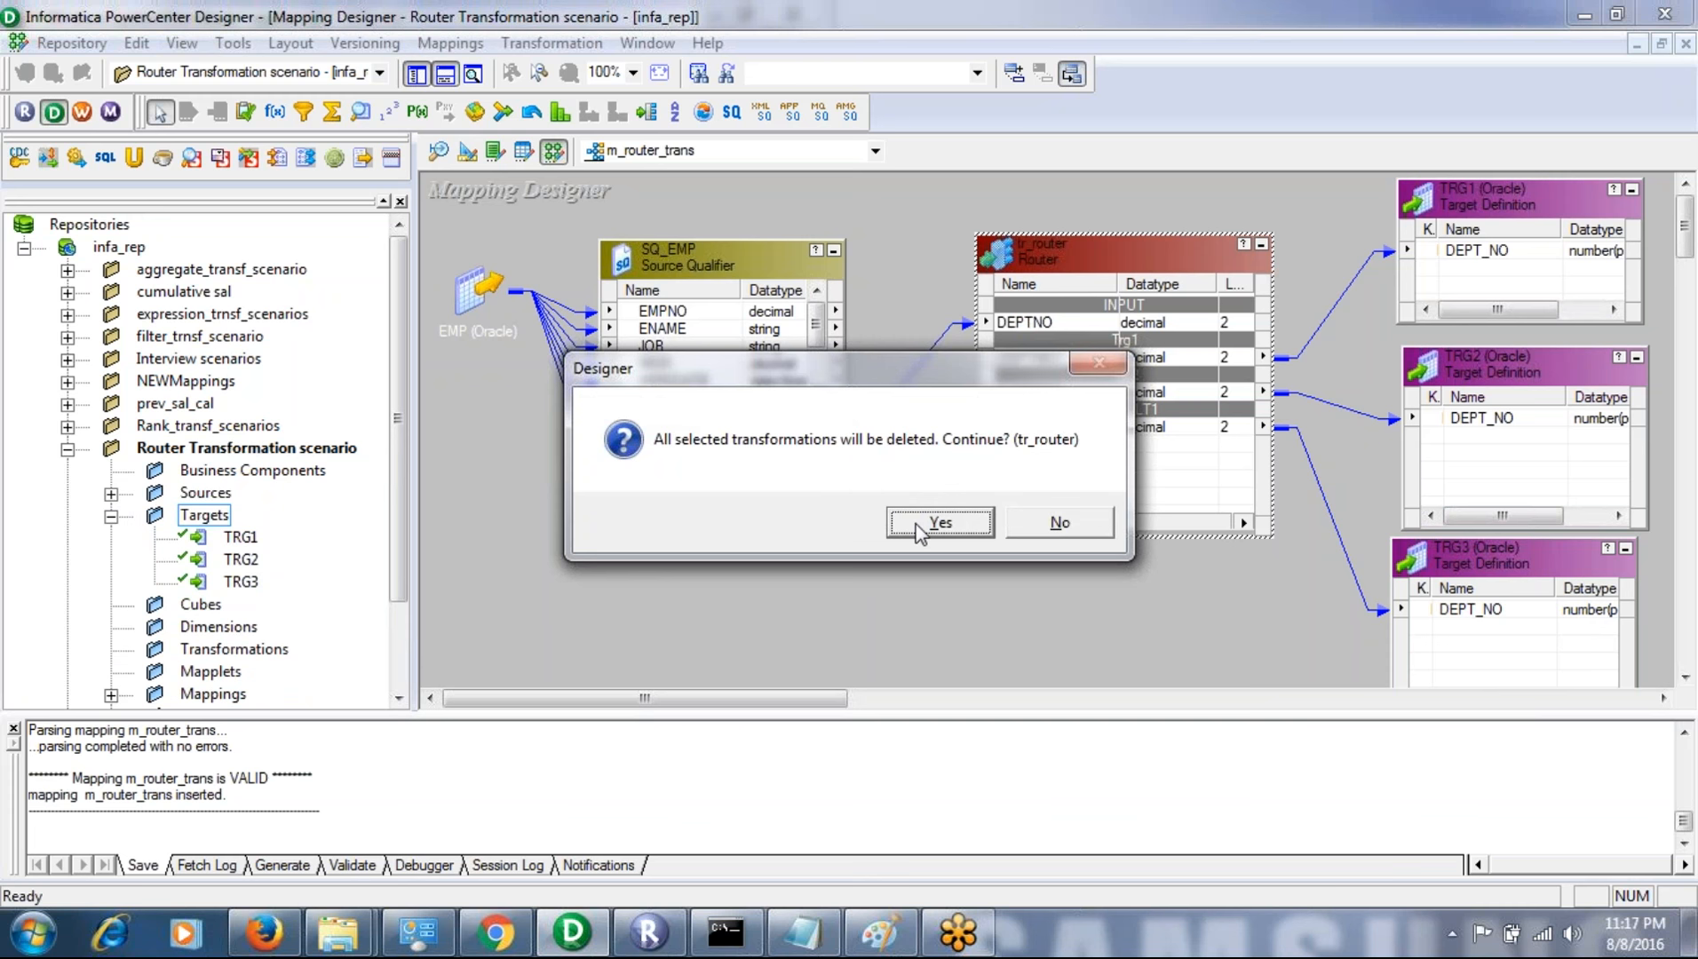
click(1030, 524)
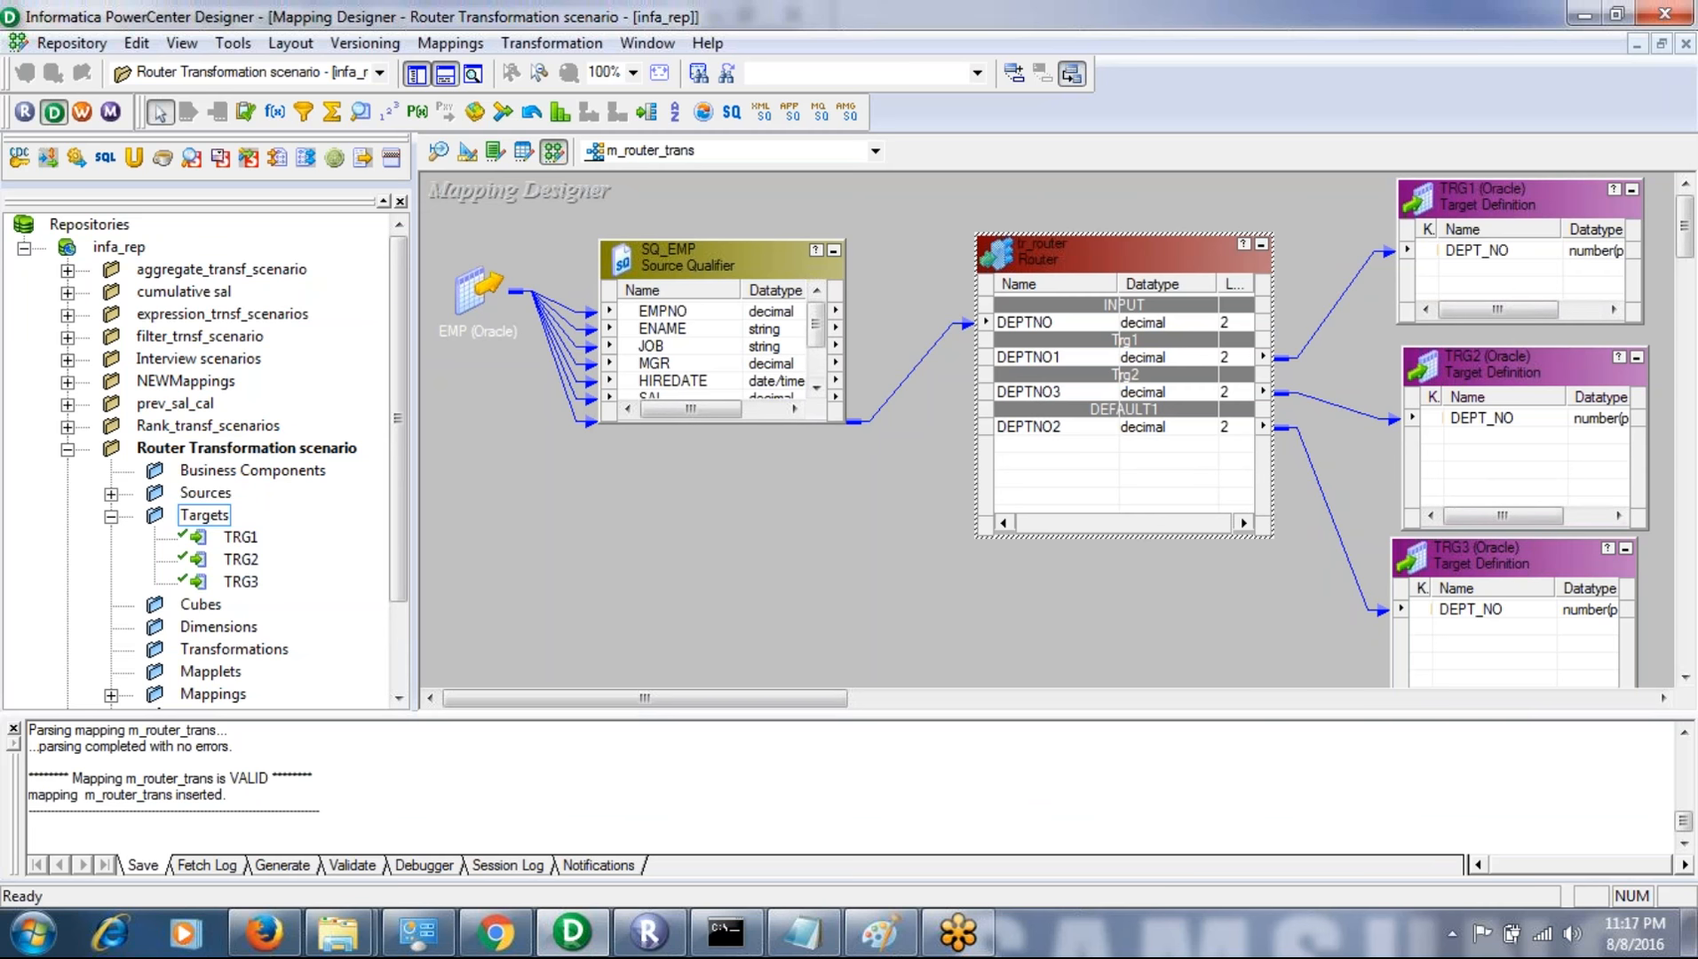
- Create a Router transformation named "rou" in the m_router_trans mapping
click(537, 43)
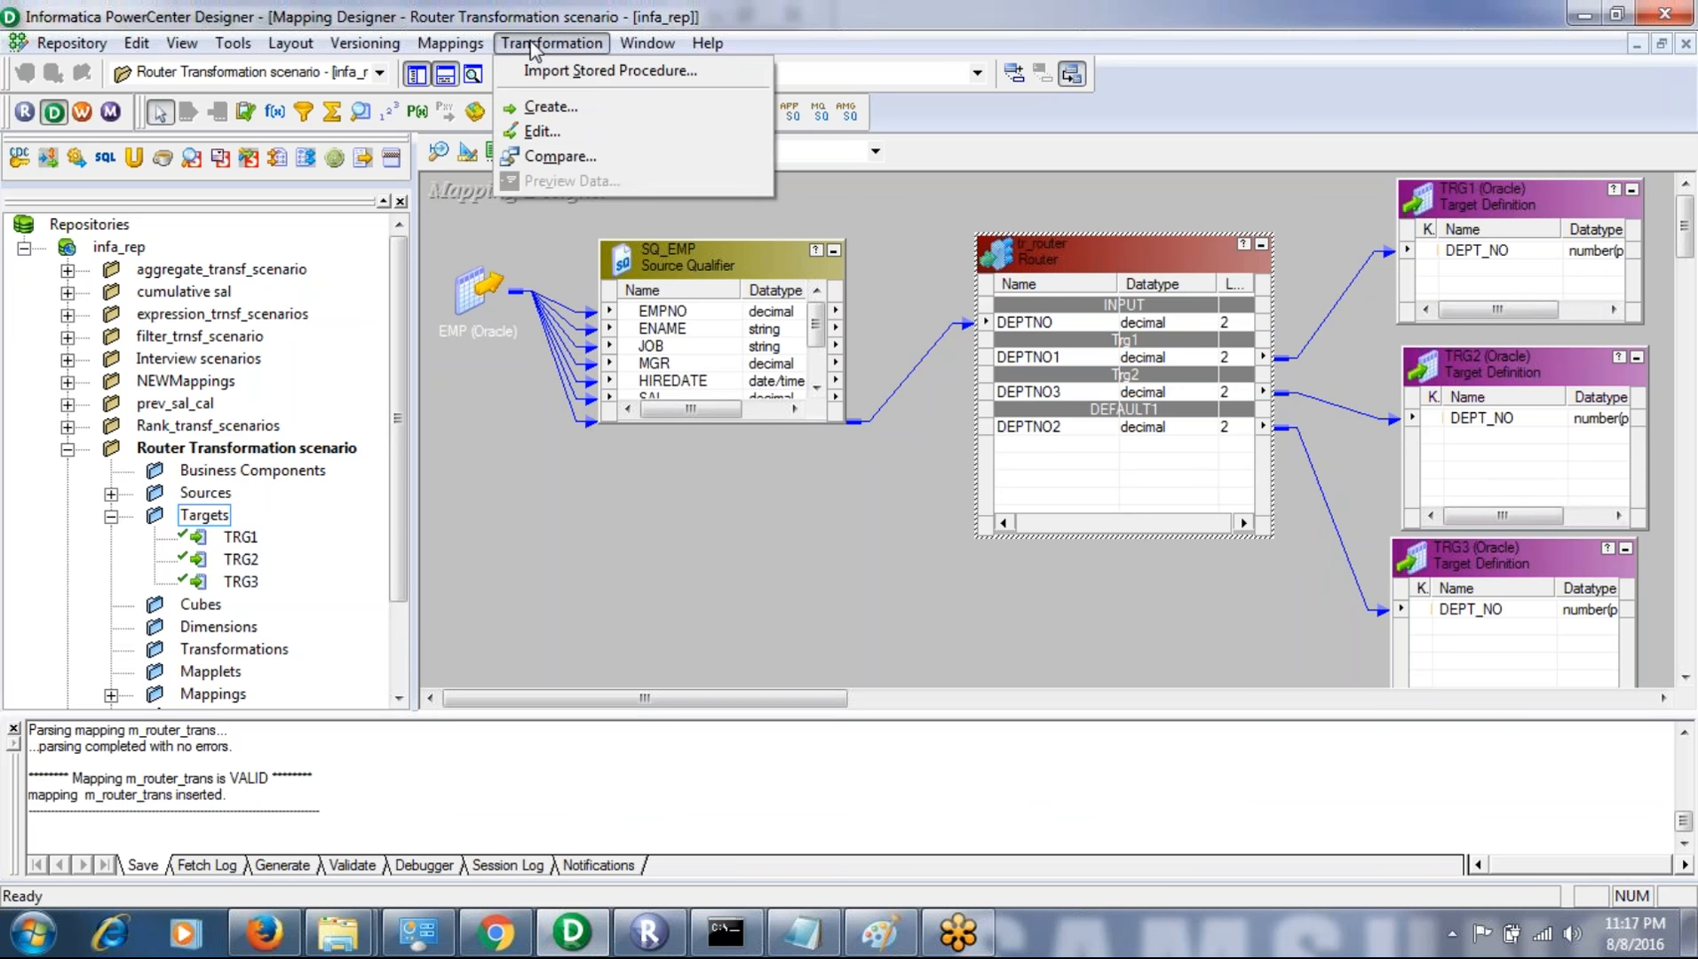
click(544, 107)
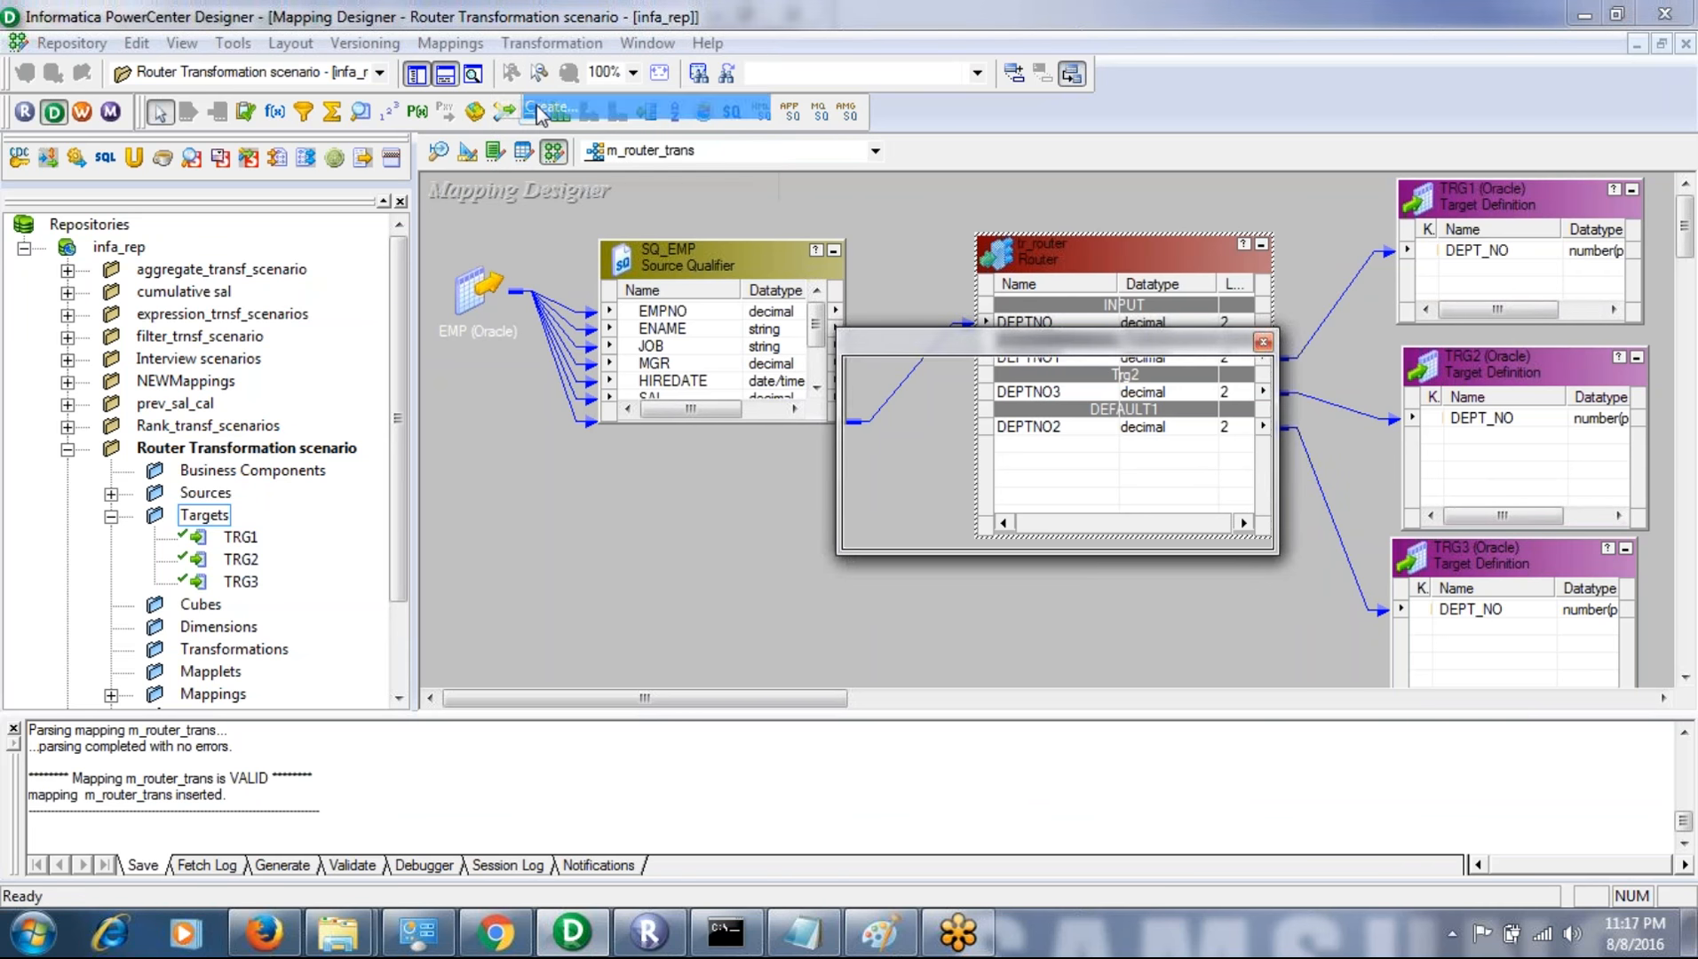
key(u)
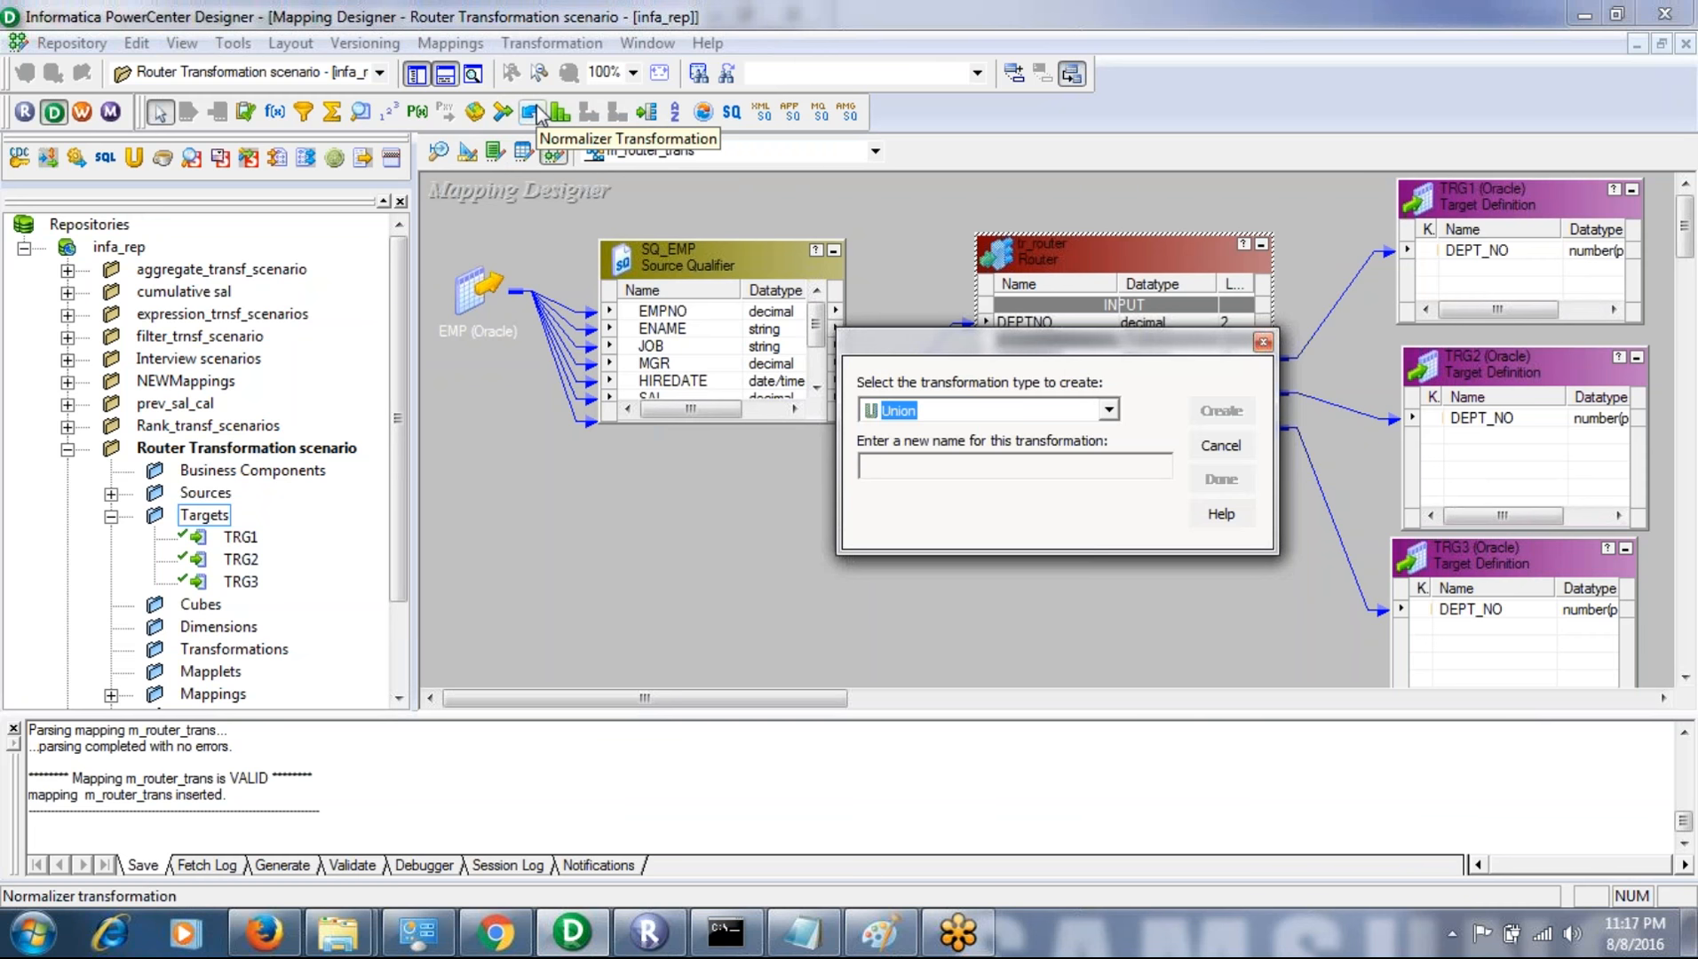
key(r)
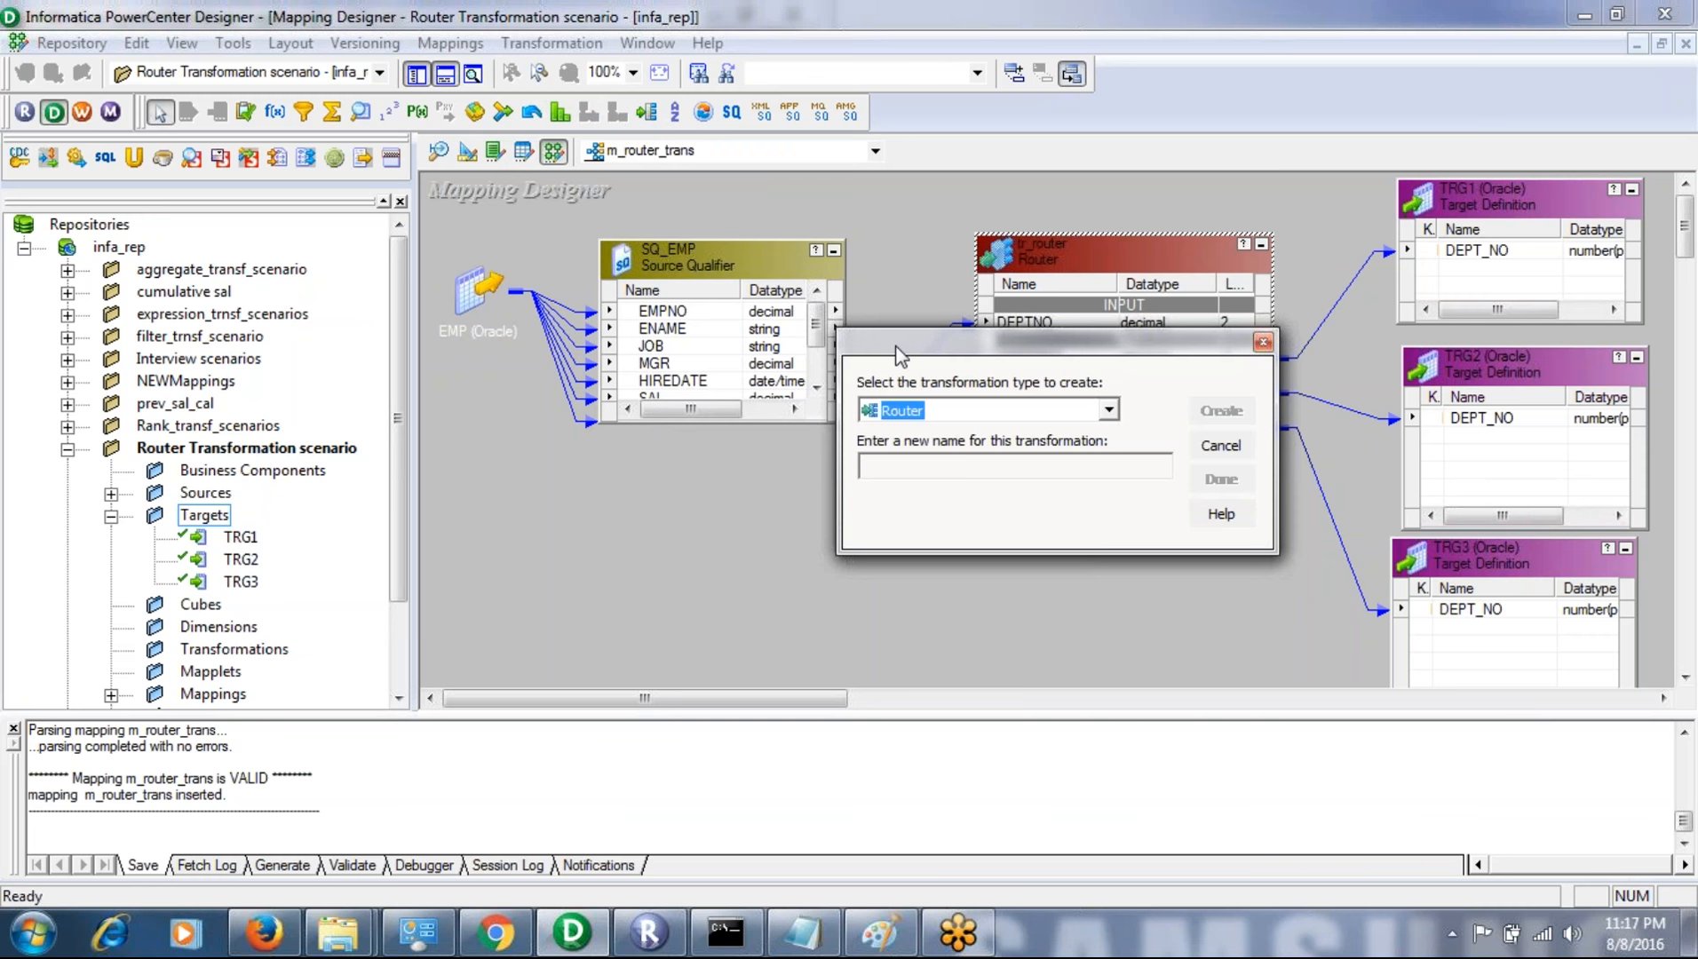
click(929, 465)
text(rou)
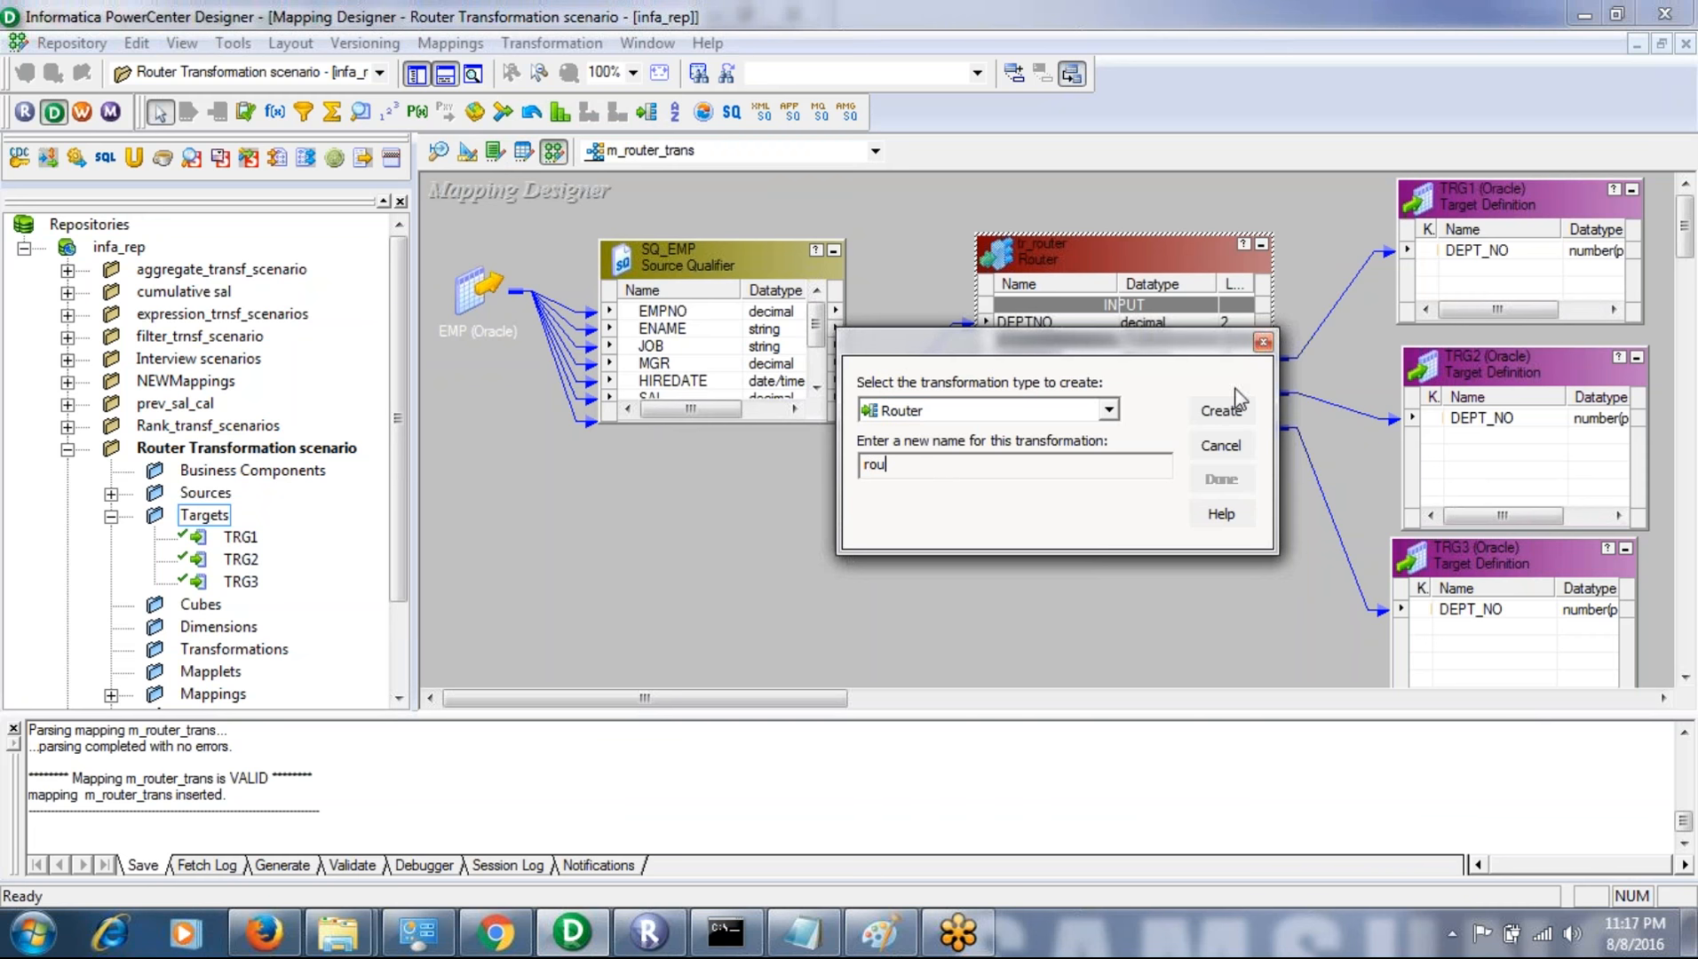
click(1221, 411)
click(1217, 480)
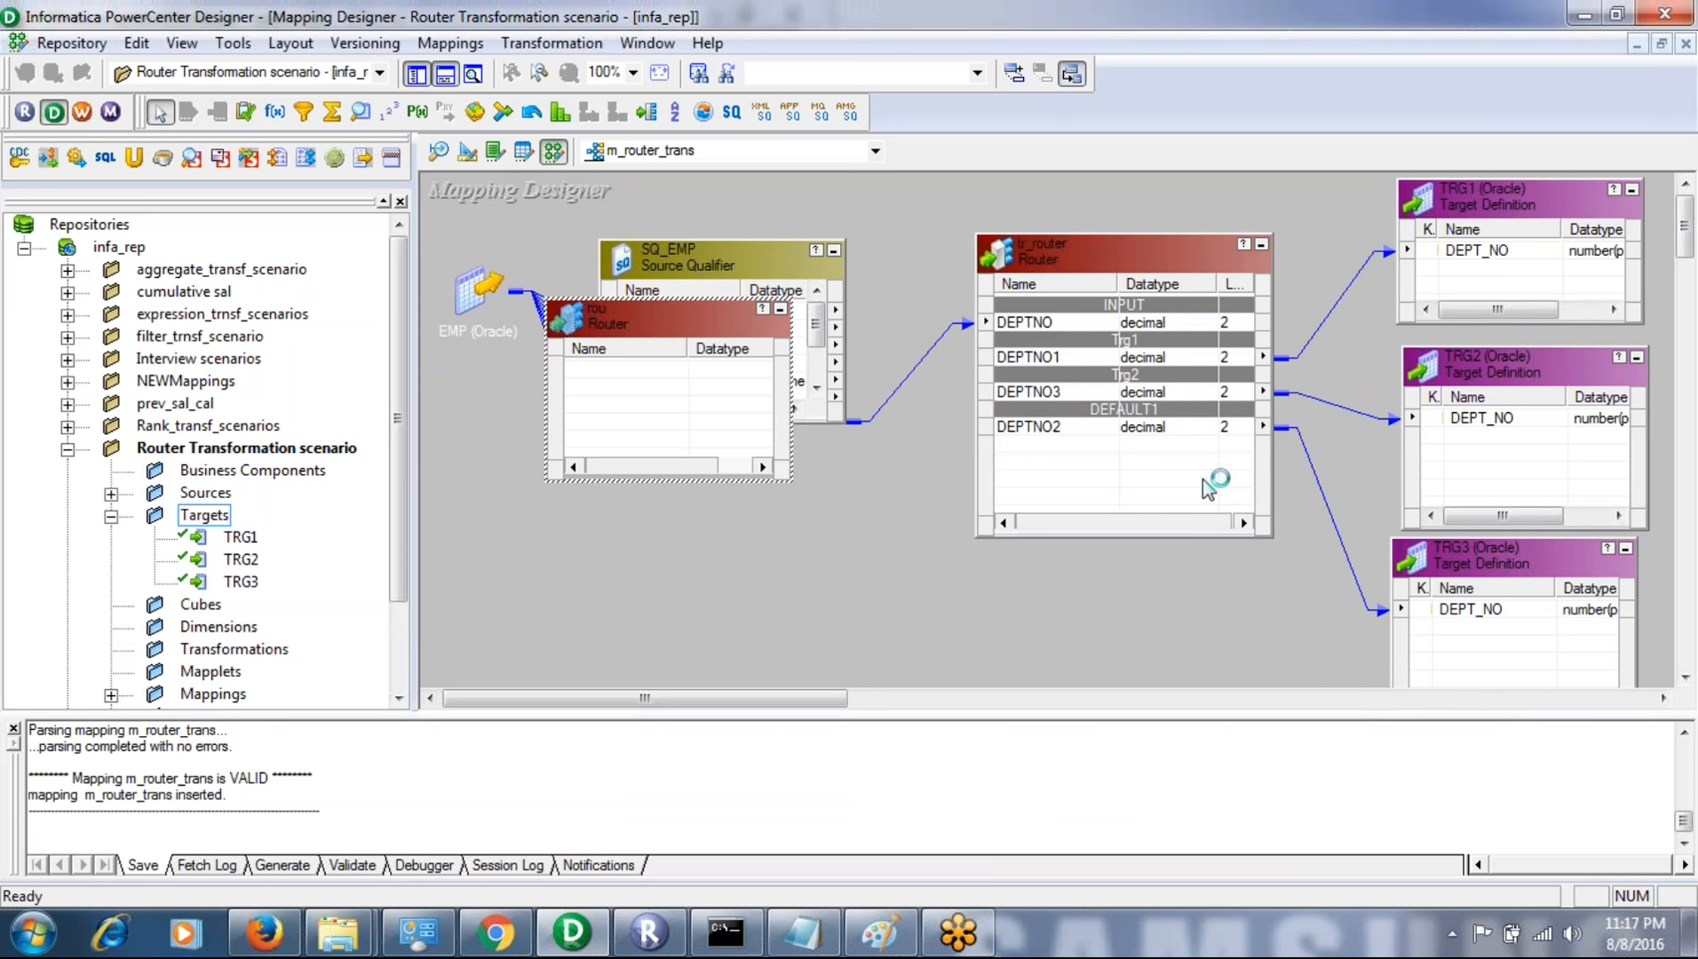
- Move the rou transformation below tr_router's ports, iconize and restore it, and delete it from the mapping
drag(645, 335, 1017, 495)
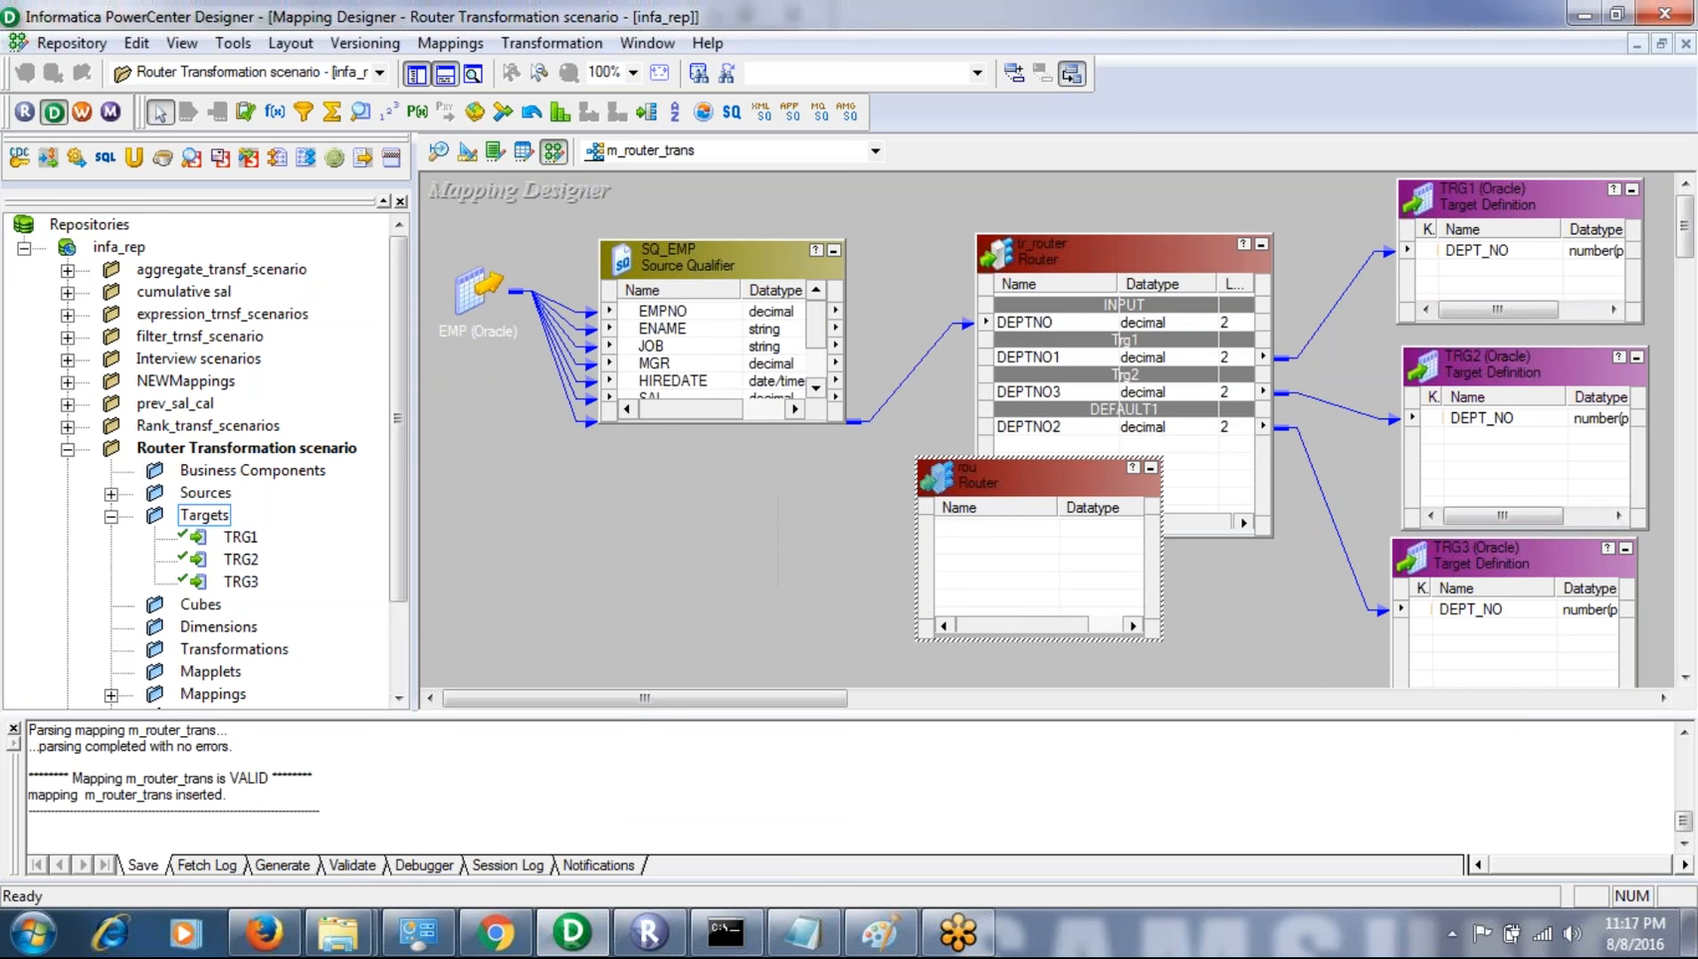
click(1150, 467)
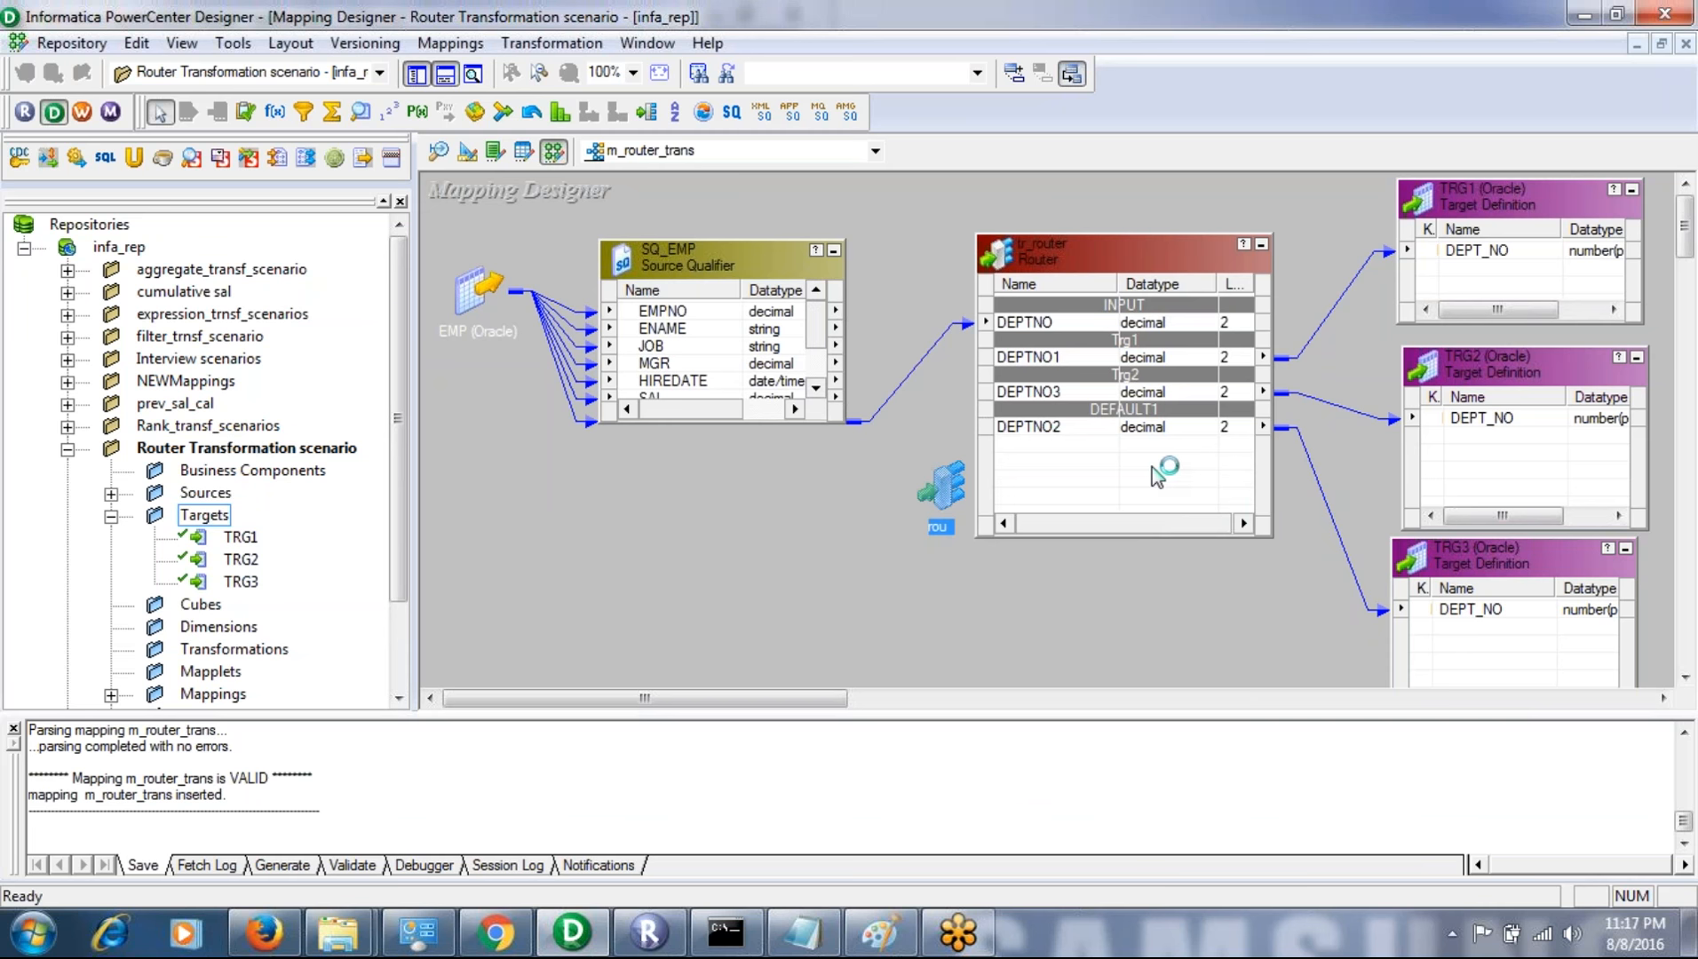
double_click(949, 493)
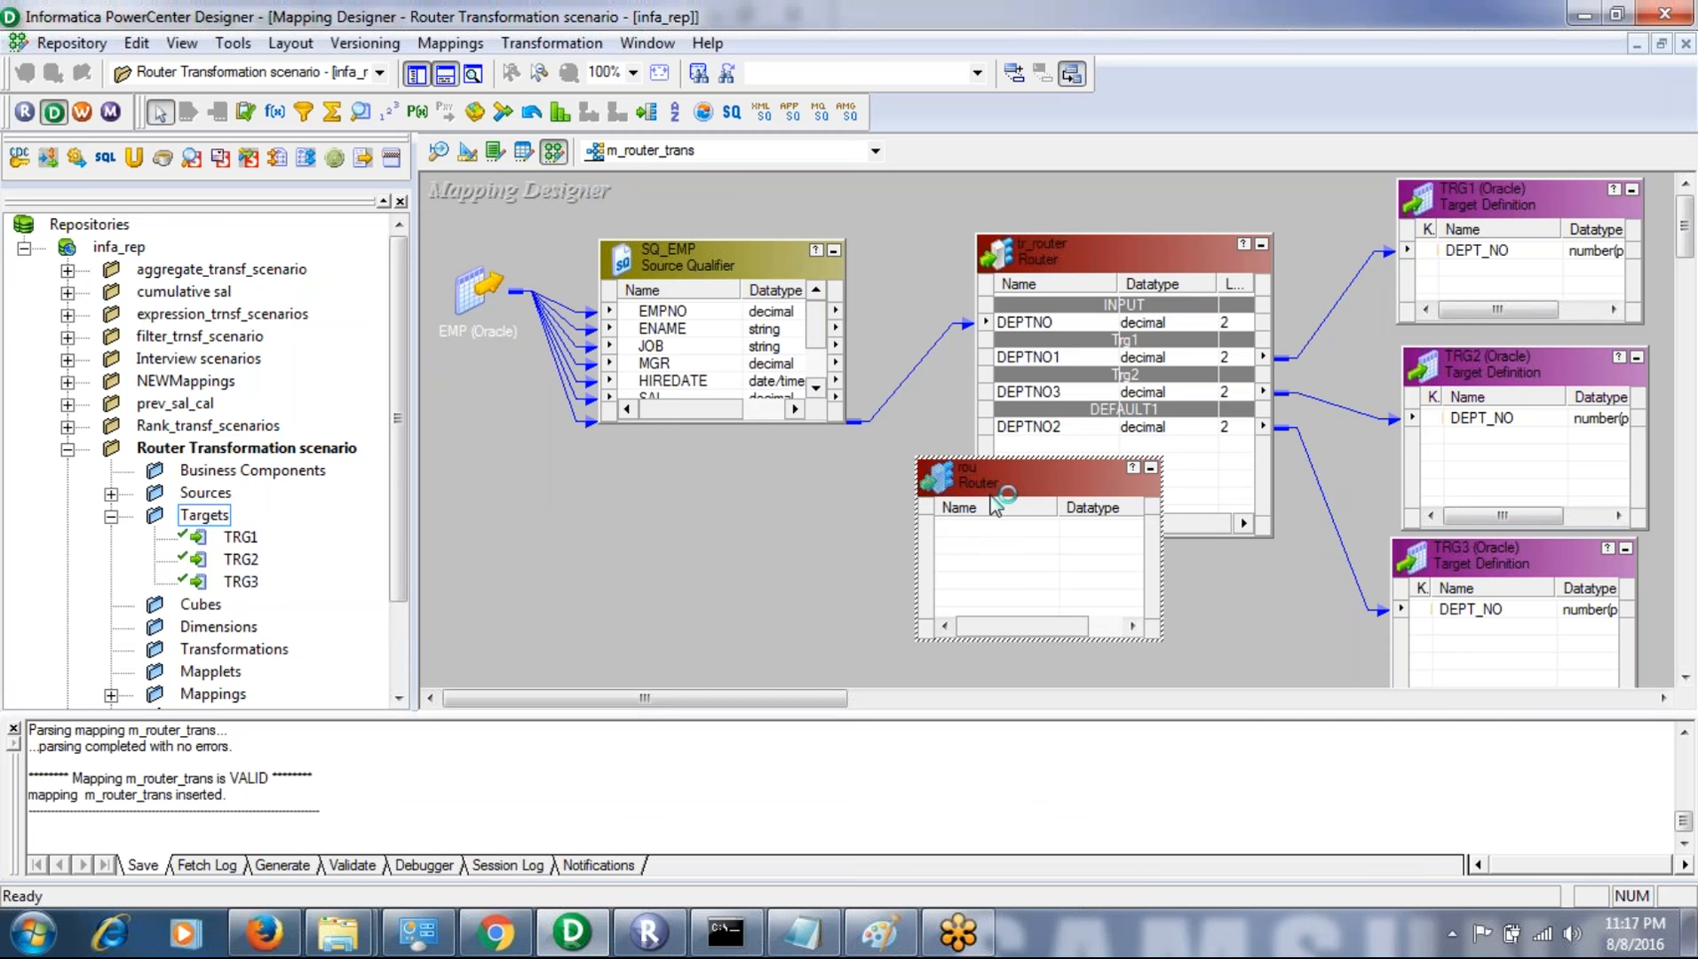
key(Delete)
key(Return)
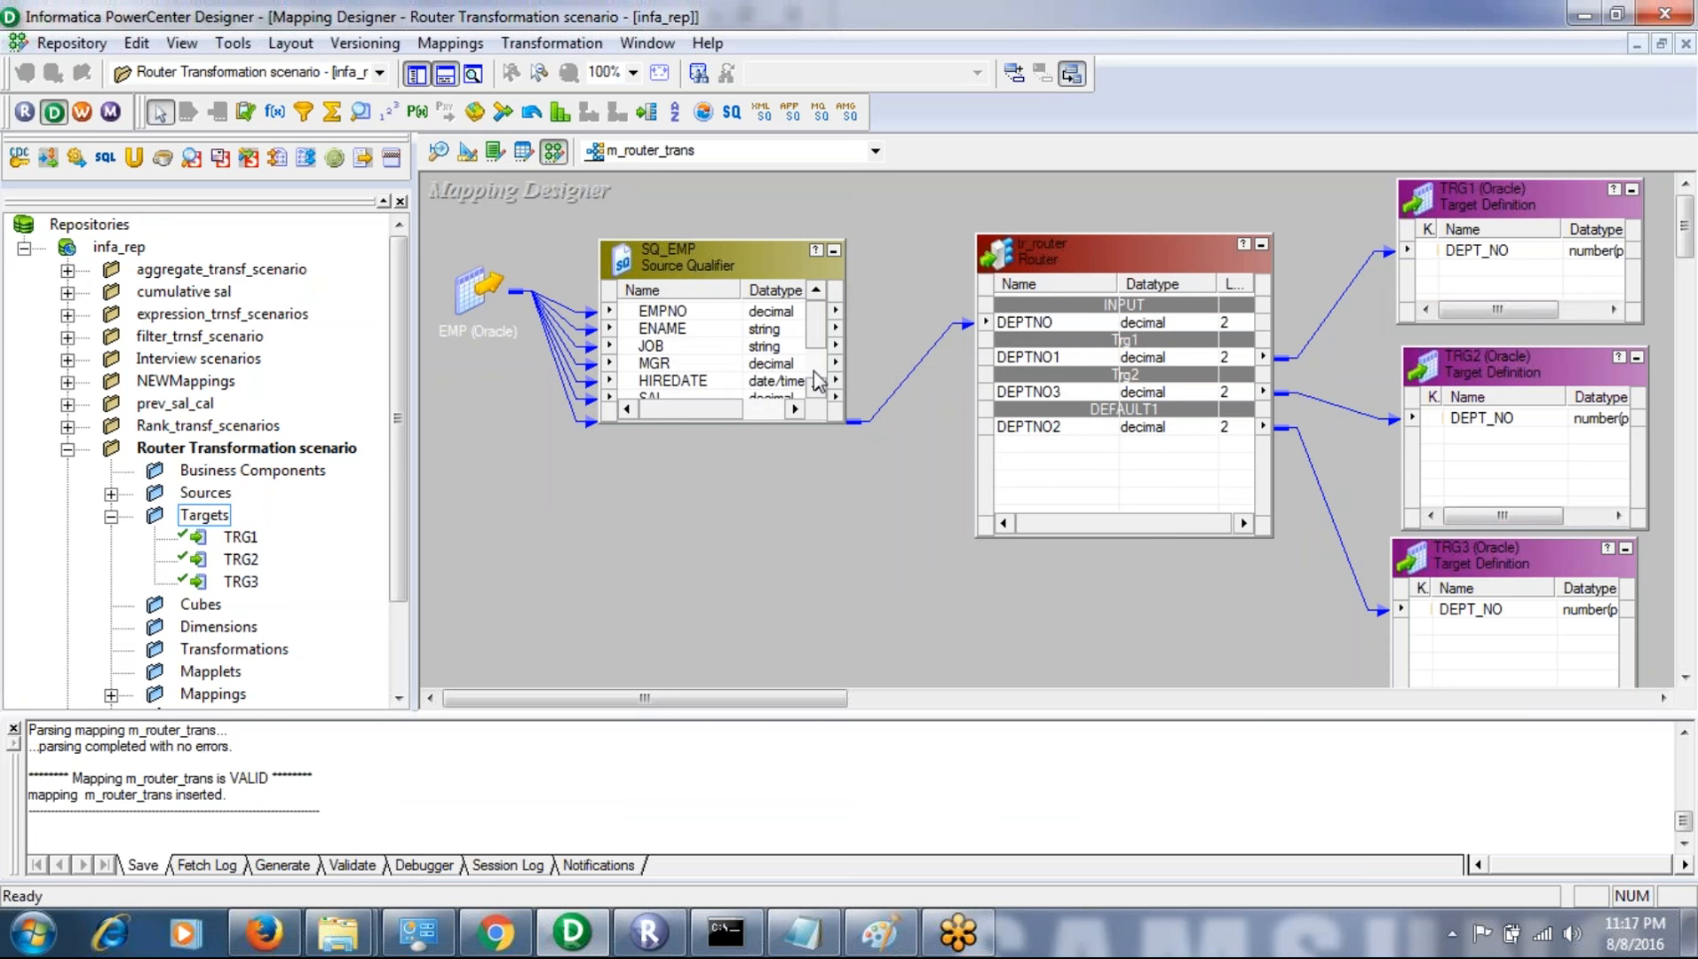
- Select the DEPTNO port in SQ_EMP and inspect the DEPTNO input port of the tr_router transformation
scroll(816, 382, down, 1)
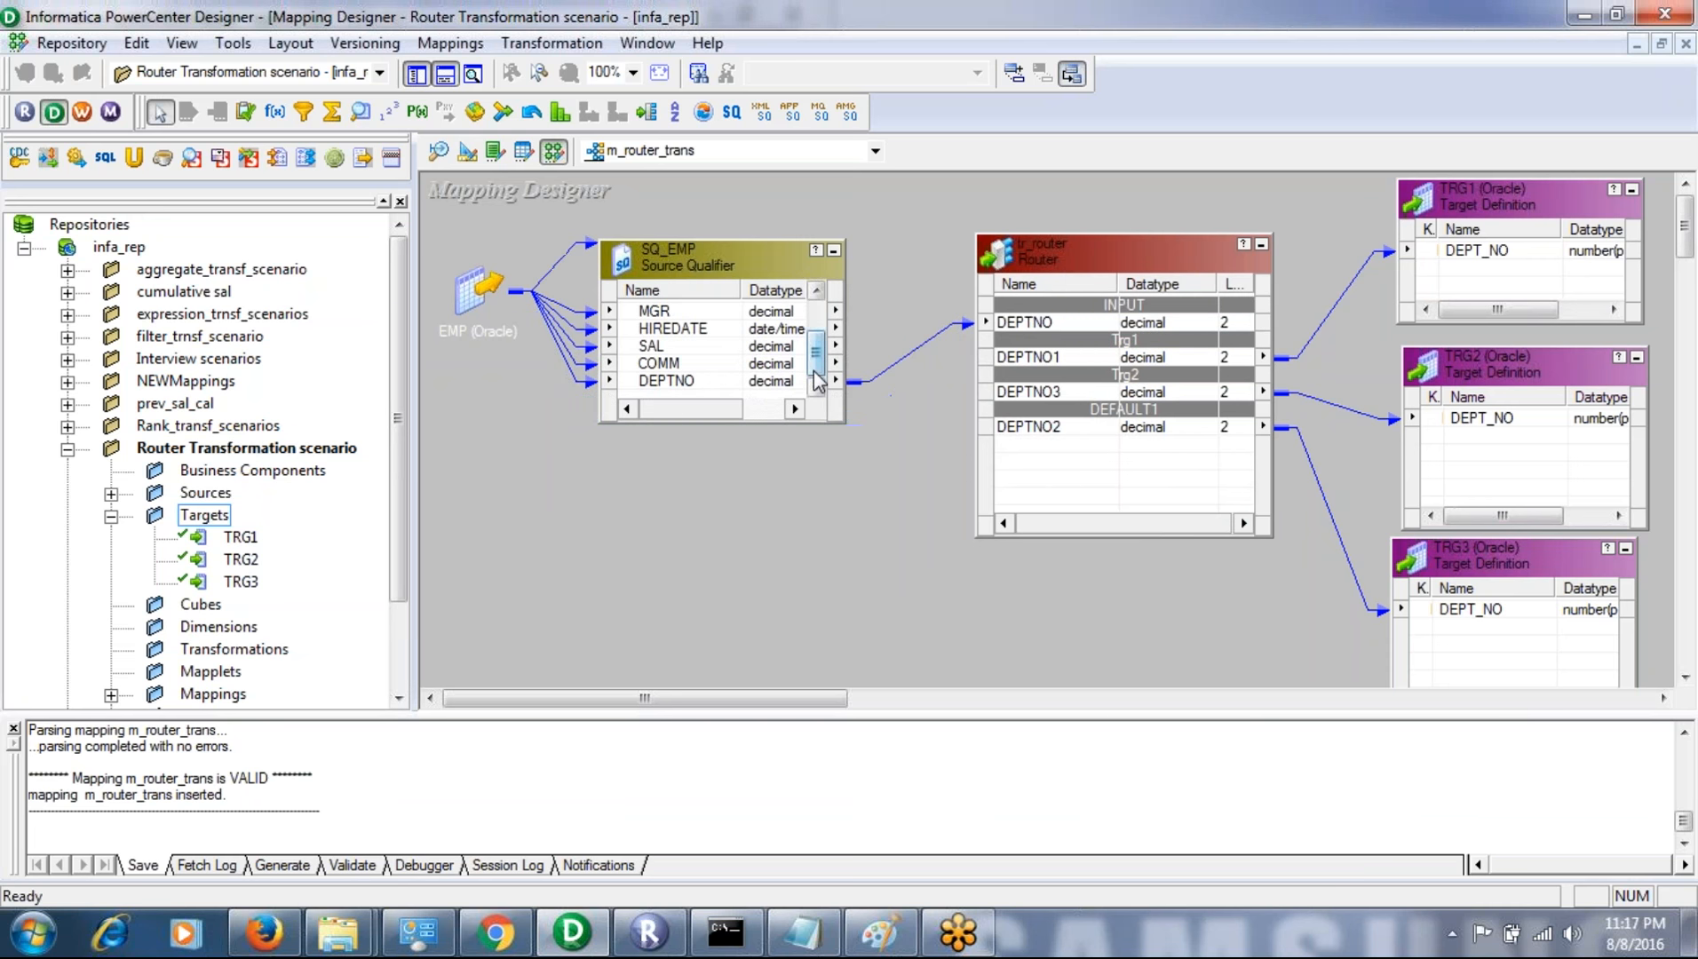
click(702, 382)
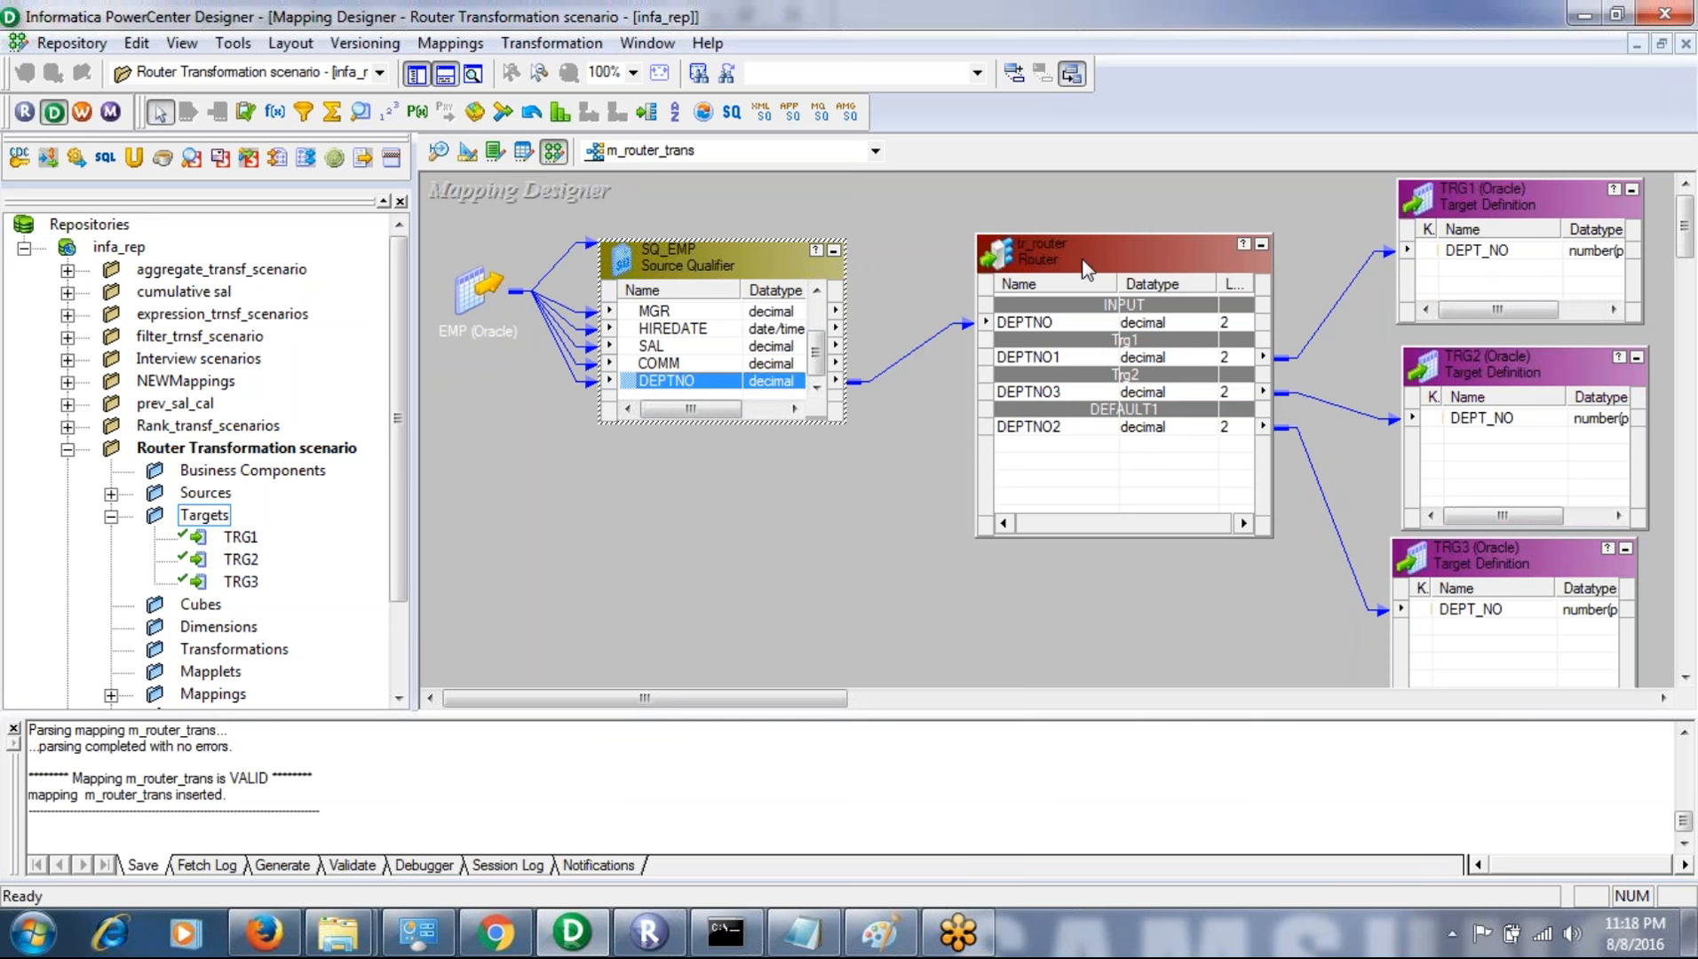
double_click(1068, 277)
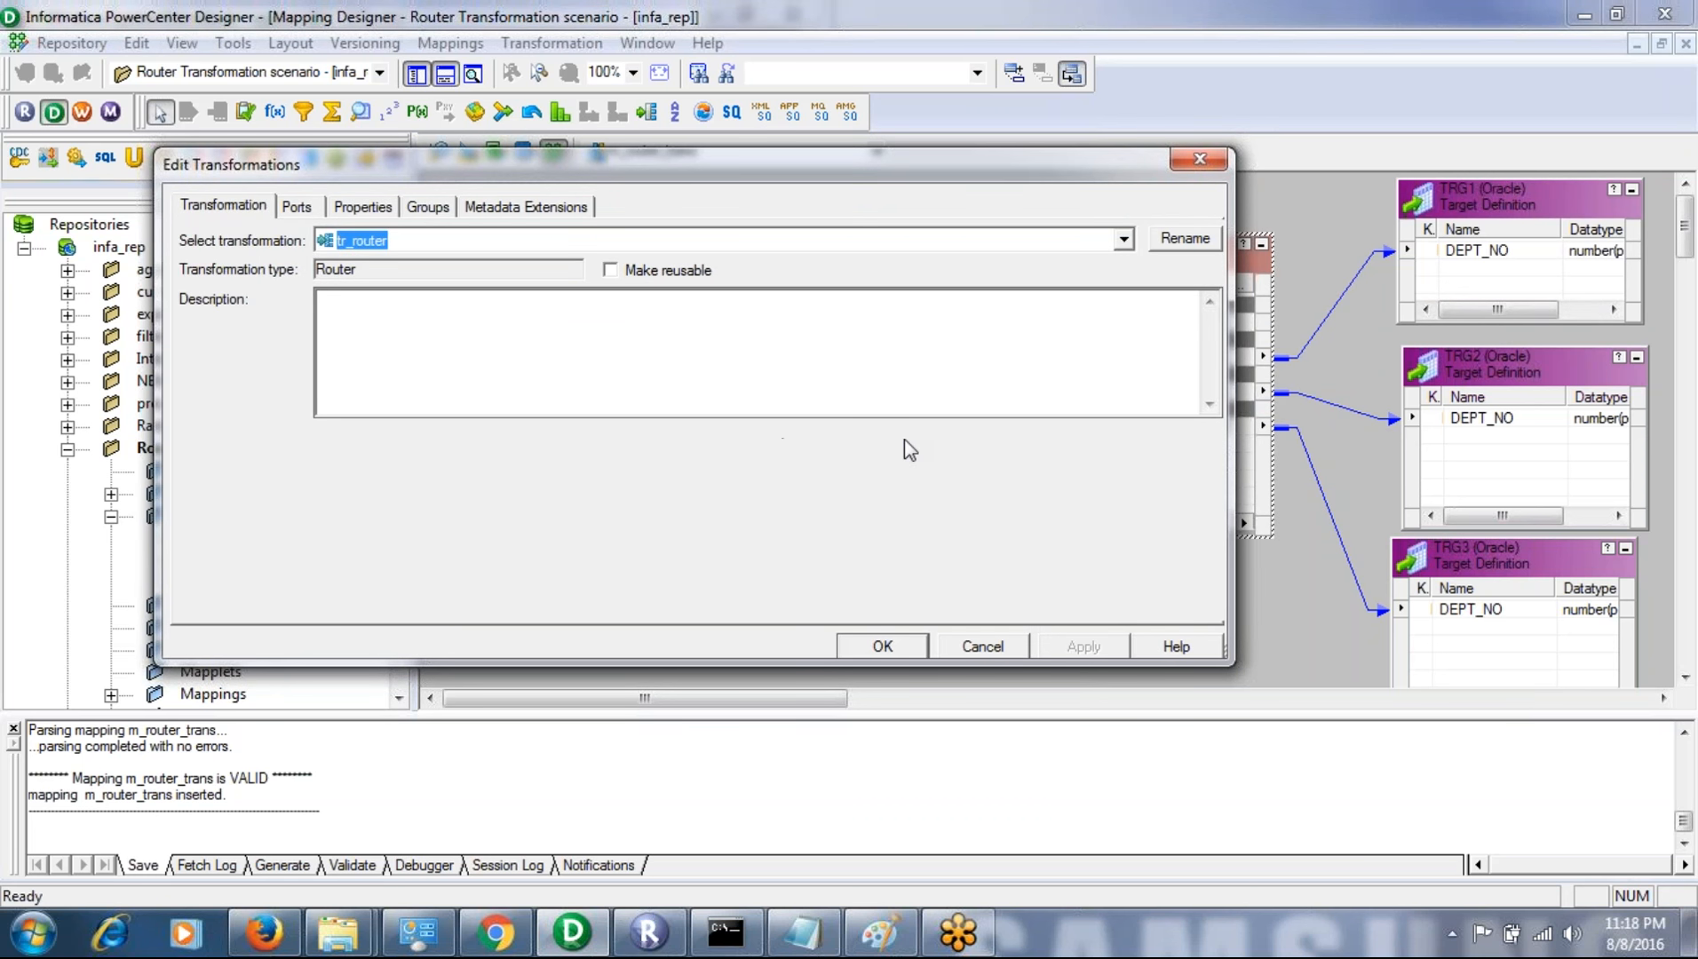
click(299, 209)
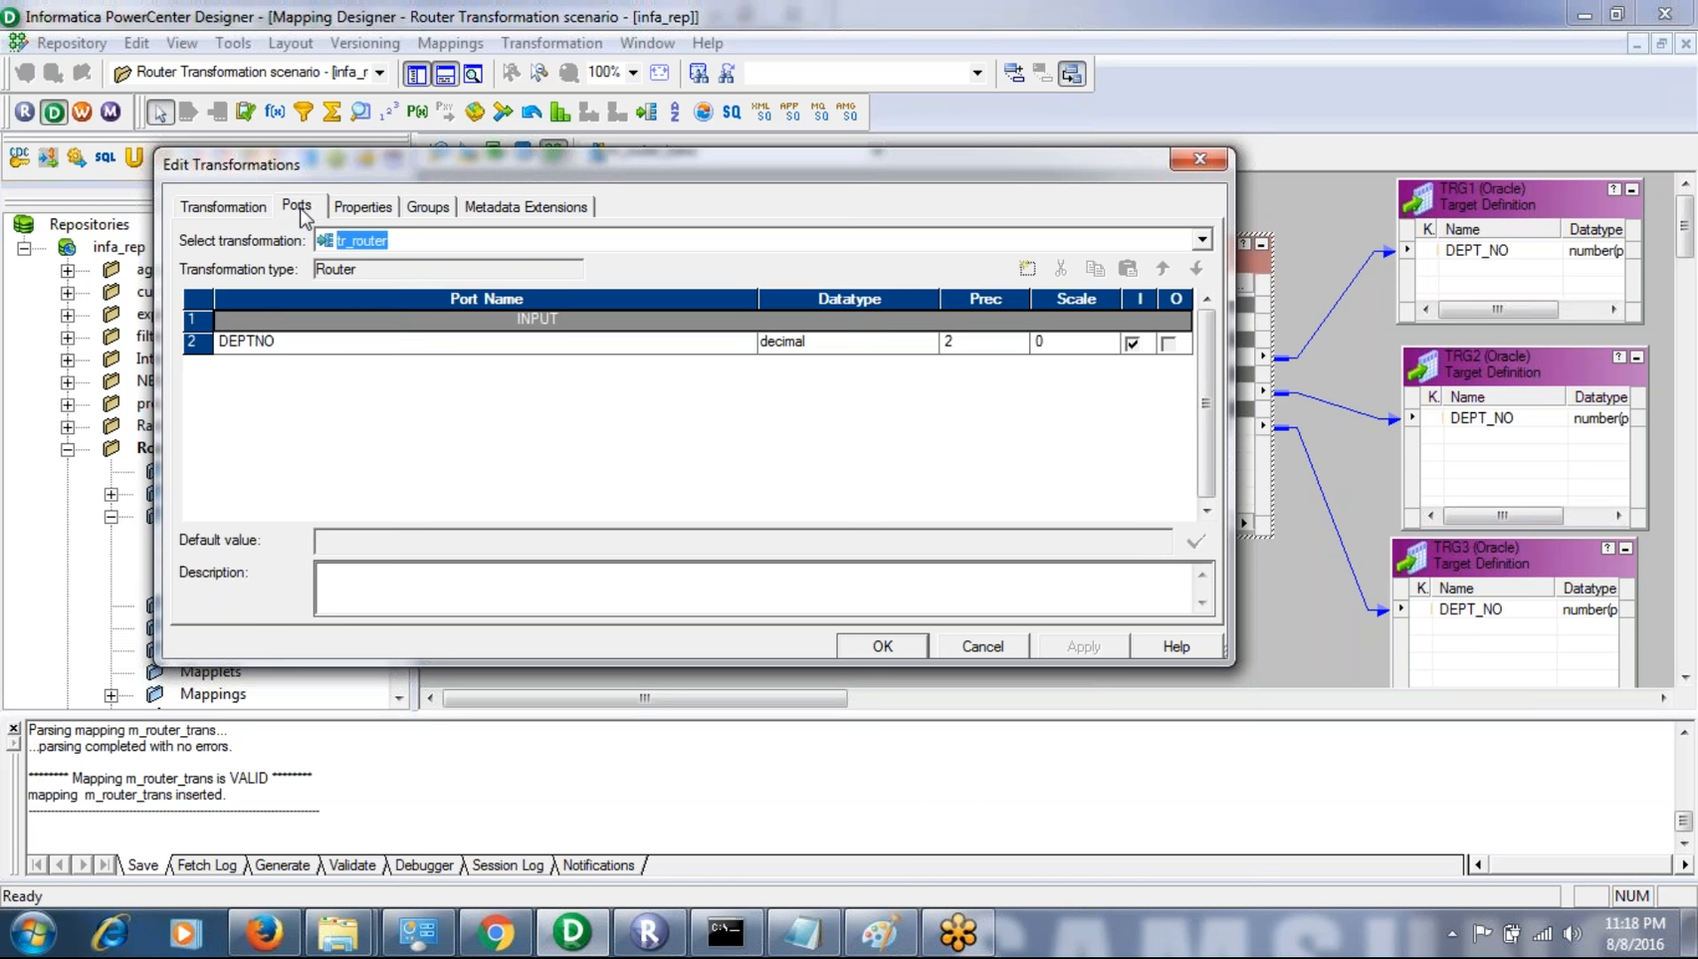
click(291, 345)
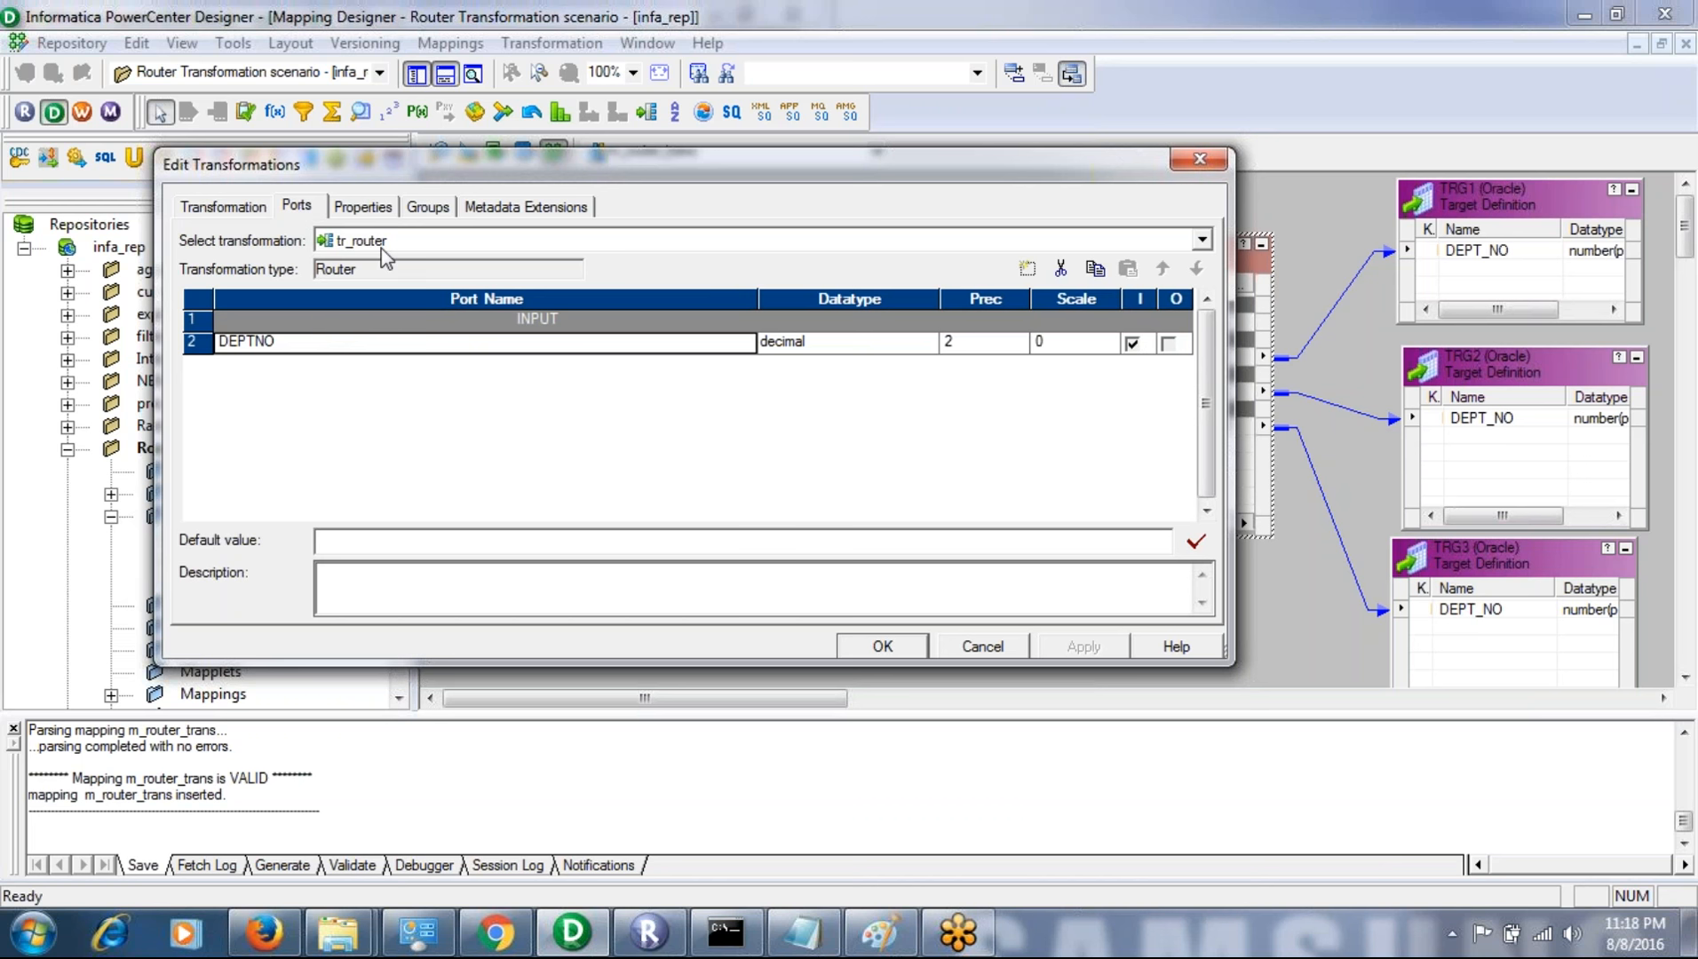
- Delete the existing Trg1 and Trg2 groups from the tr_router transformation
click(373, 207)
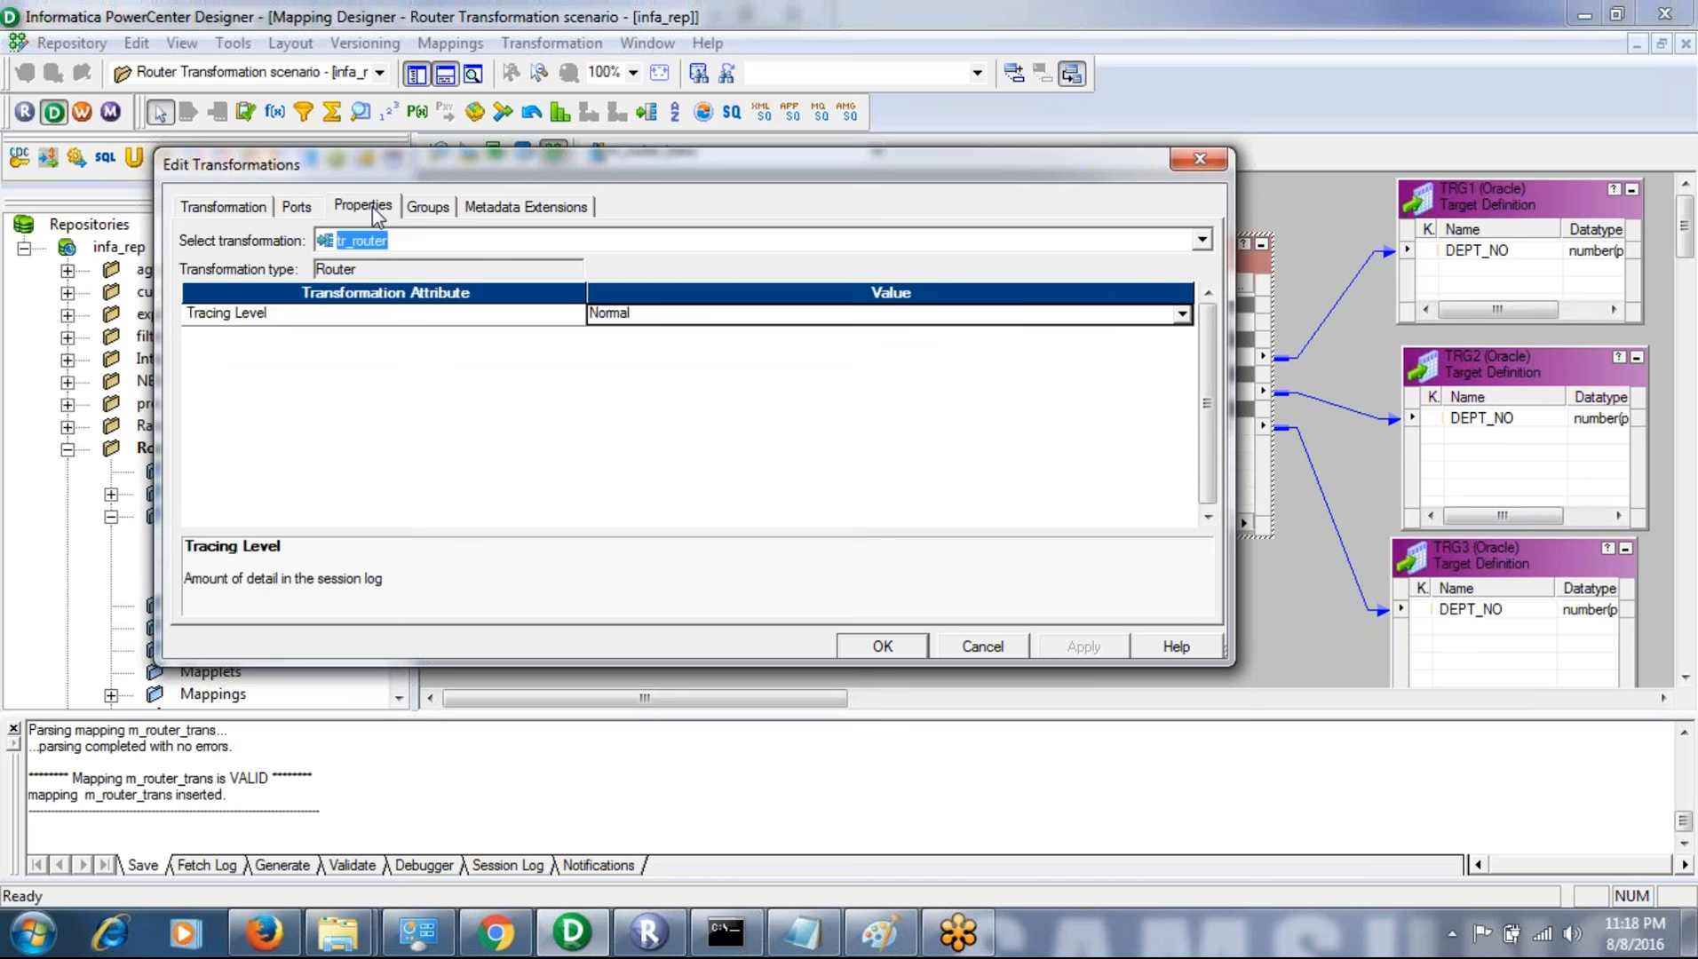
click(426, 209)
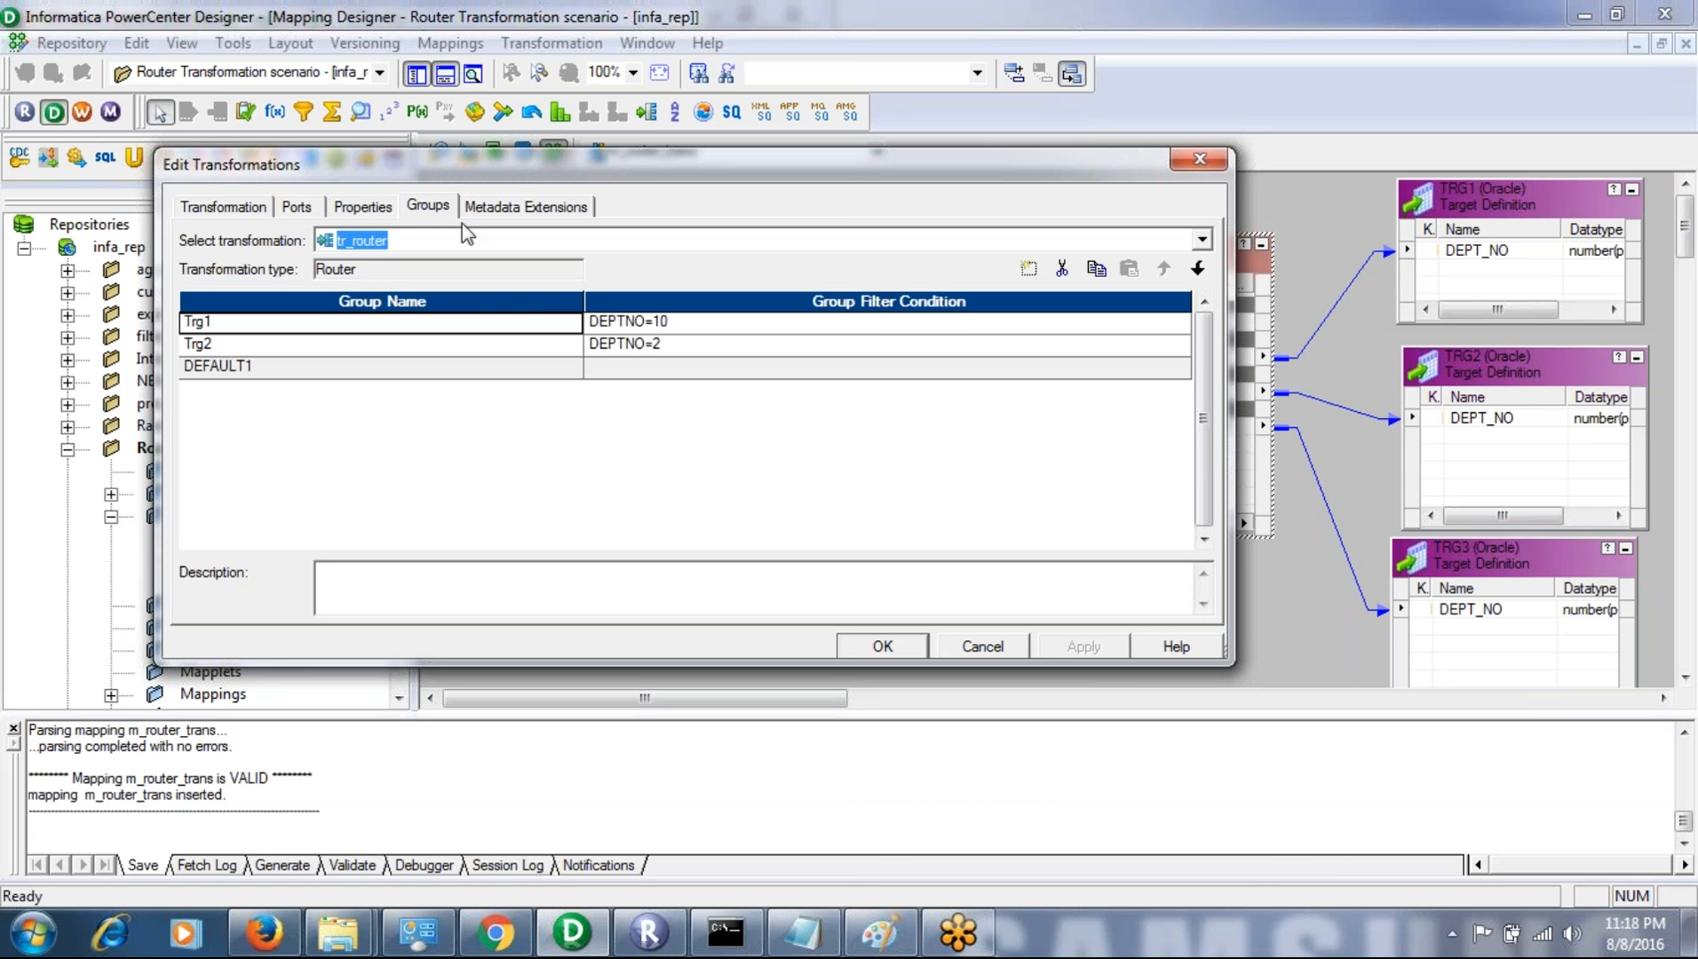
click(1063, 269)
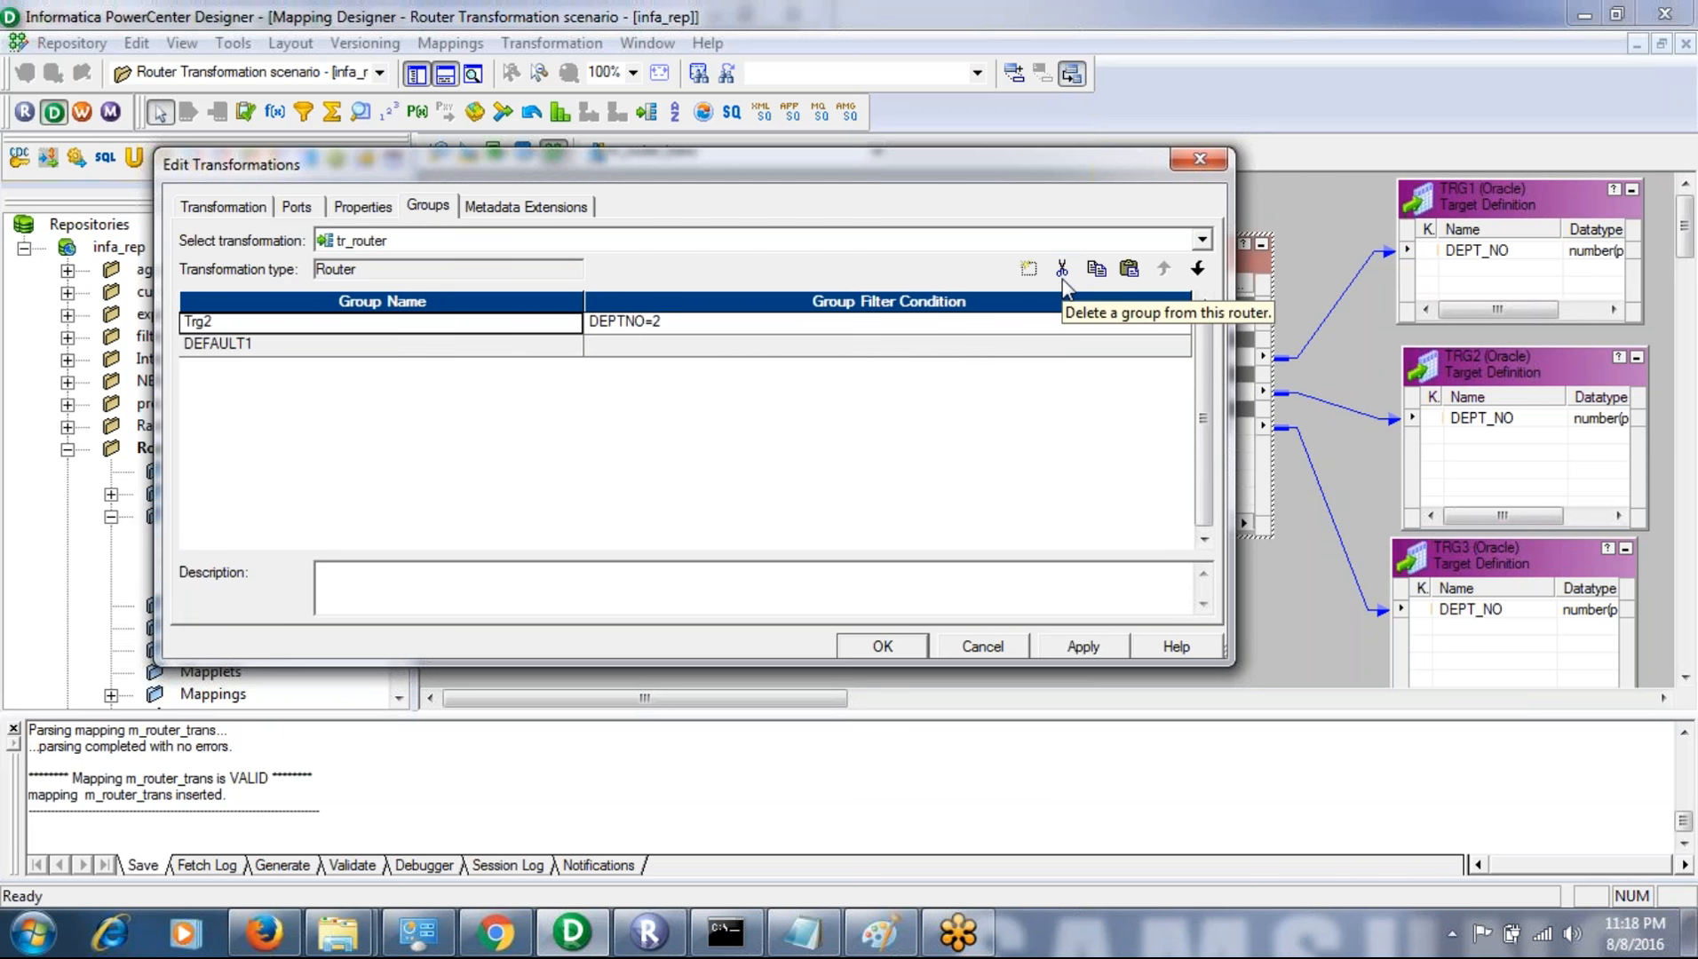
click(1062, 269)
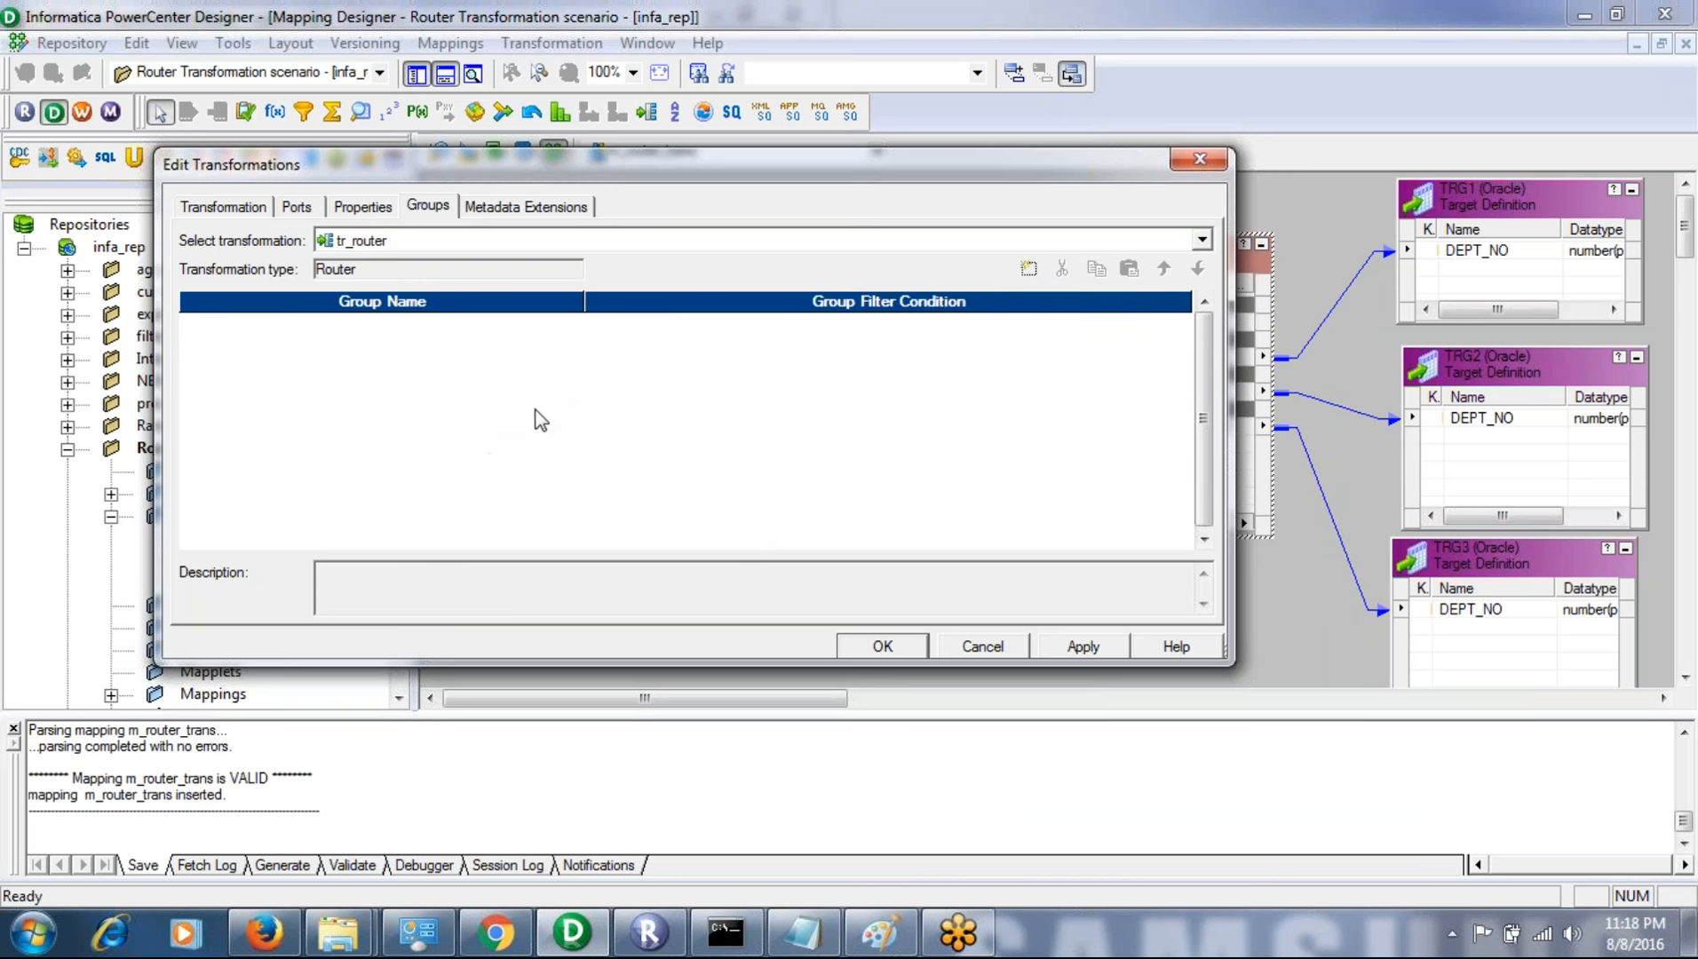
- Add a new router group to tr_router and name it trg1
click(1029, 269)
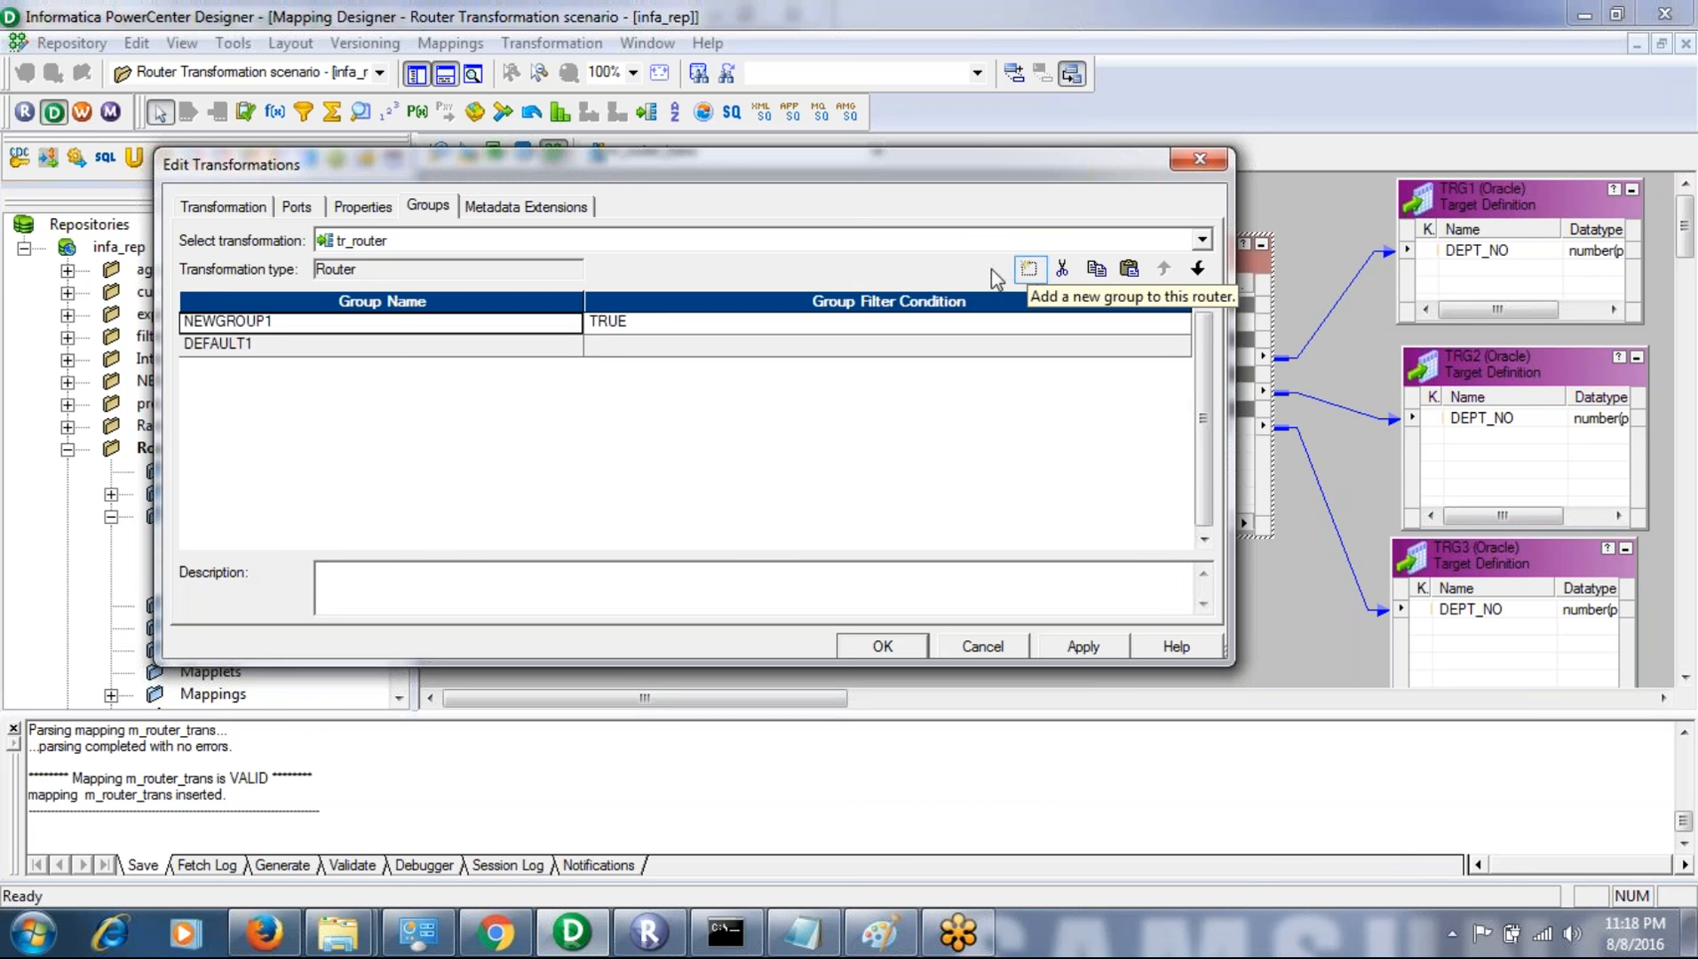
click(327, 346)
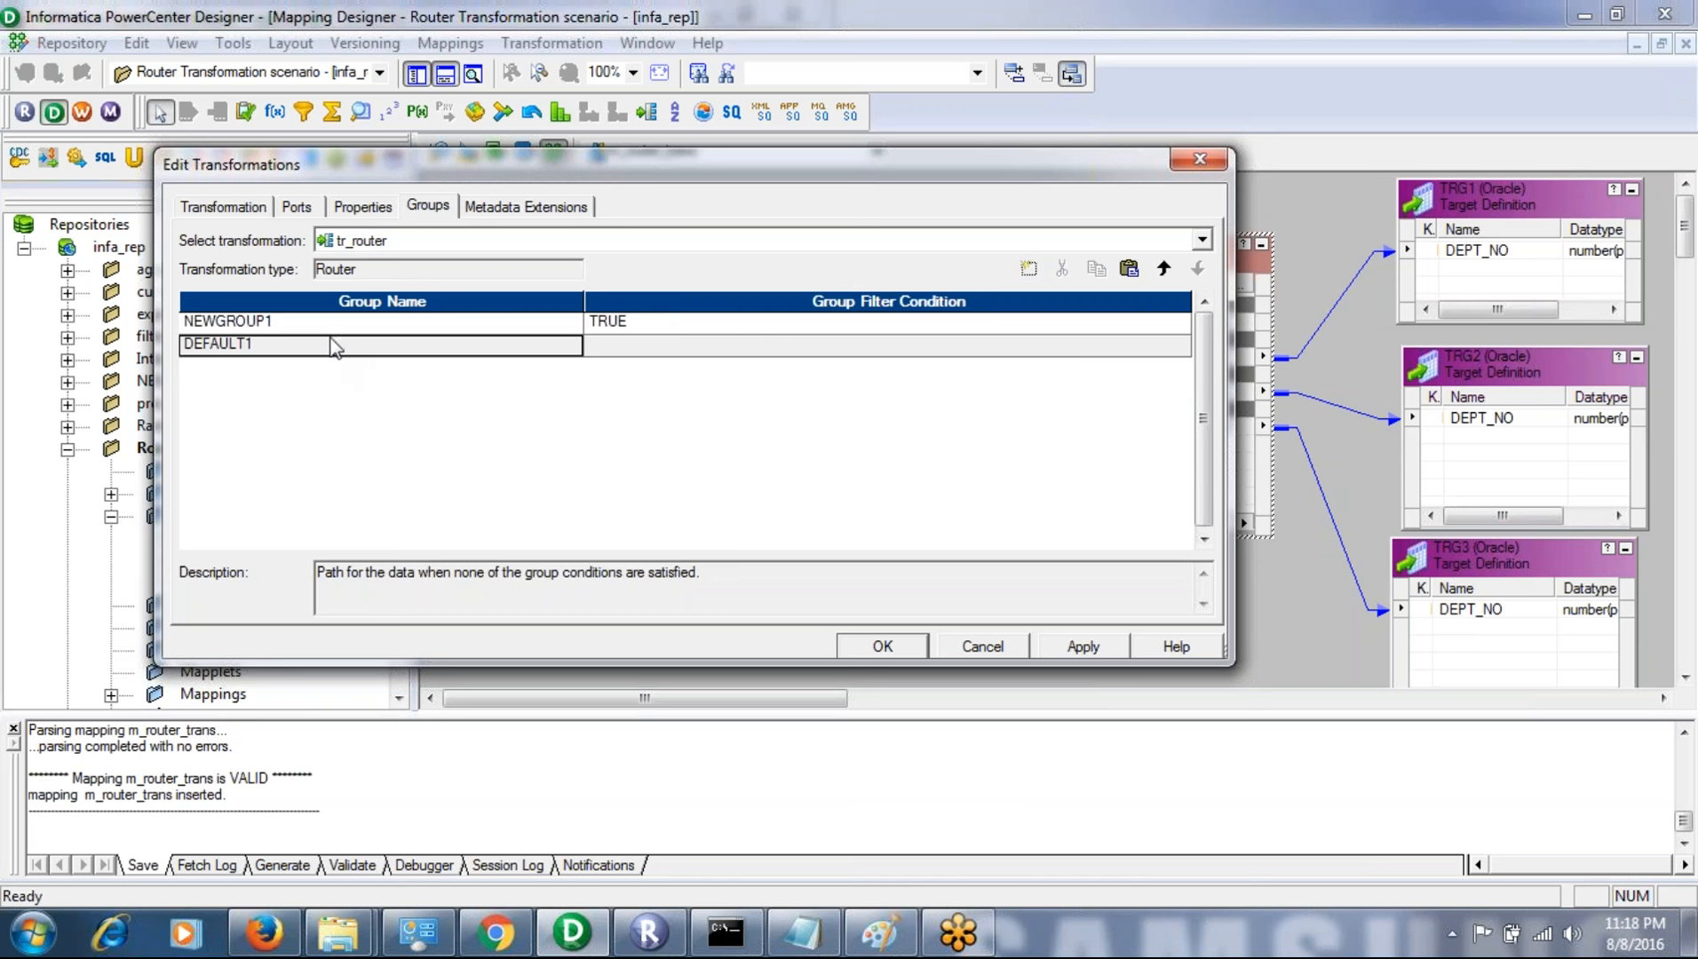
click(341, 331)
text(trg1)
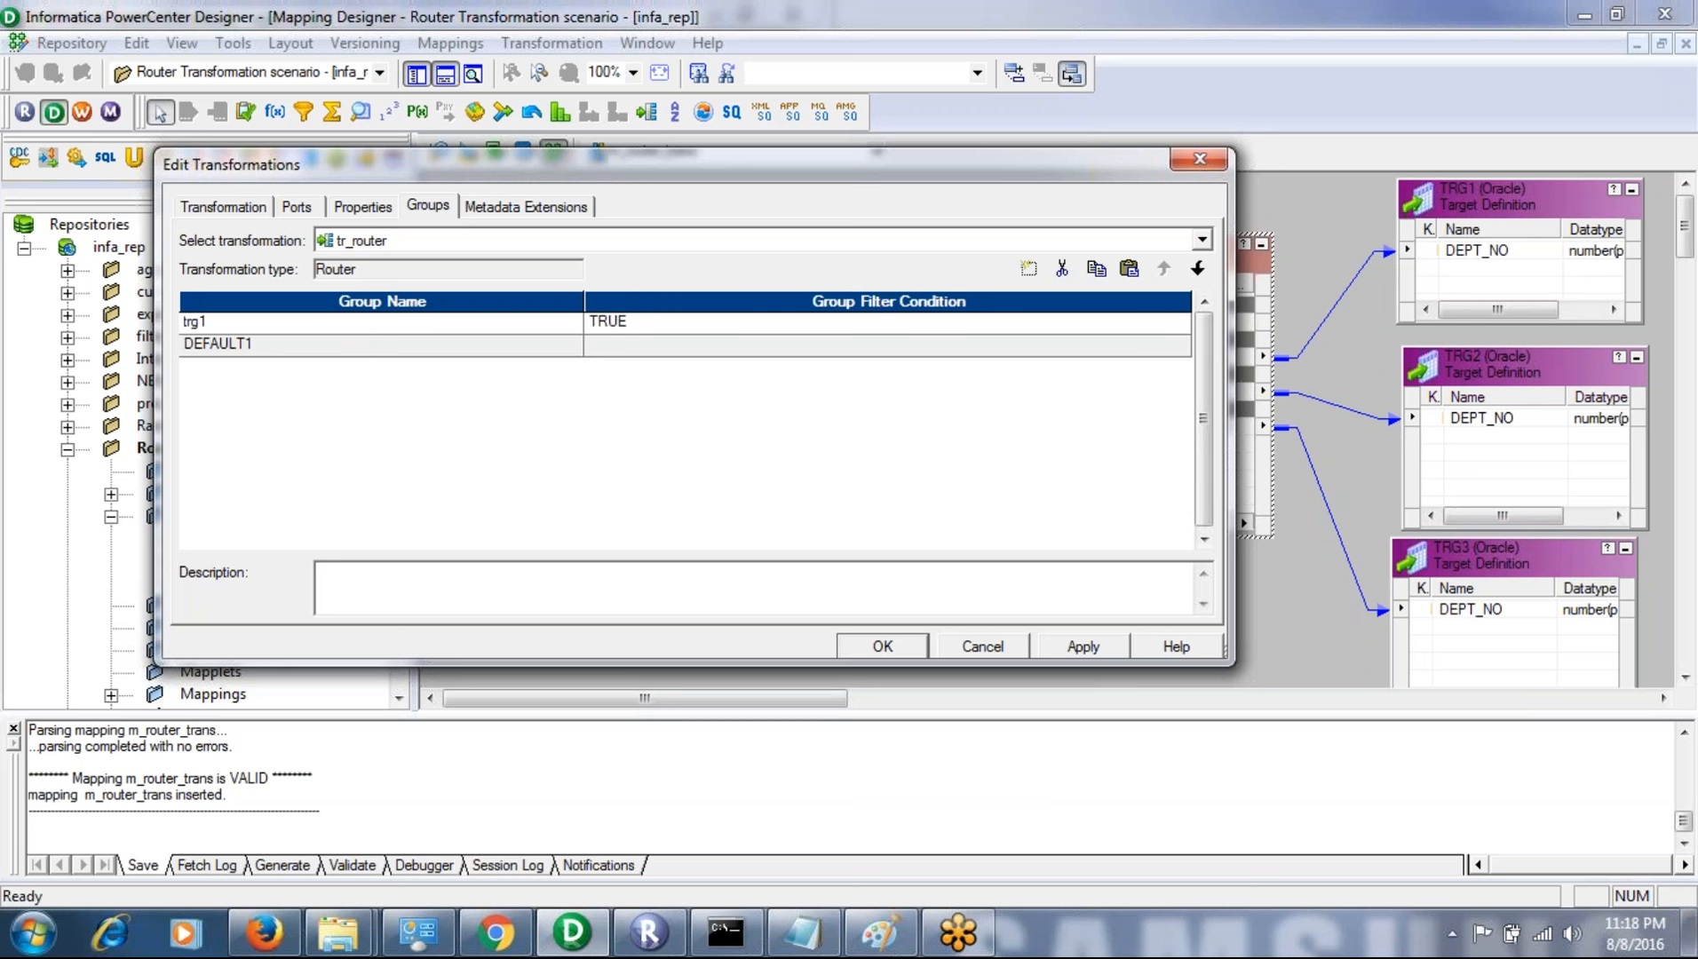
- Set the trg1 group filter condition to DEPTNO=10 using the router's DEPTNO port, and validate the expression
click(656, 325)
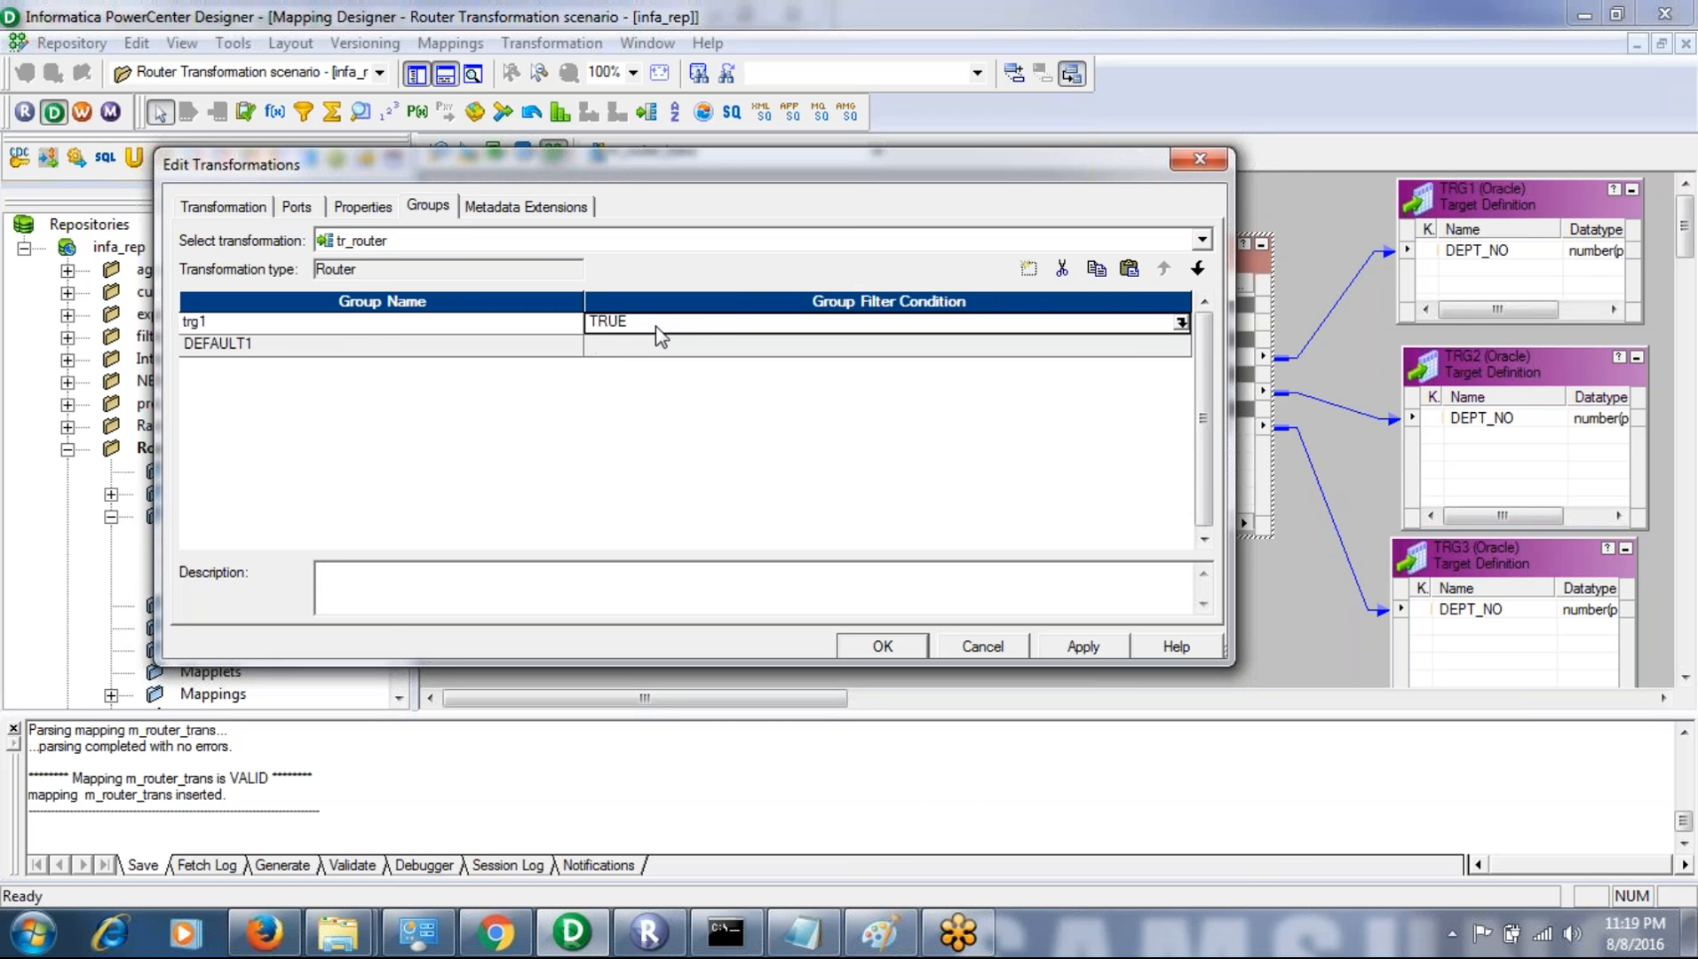
click(1180, 323)
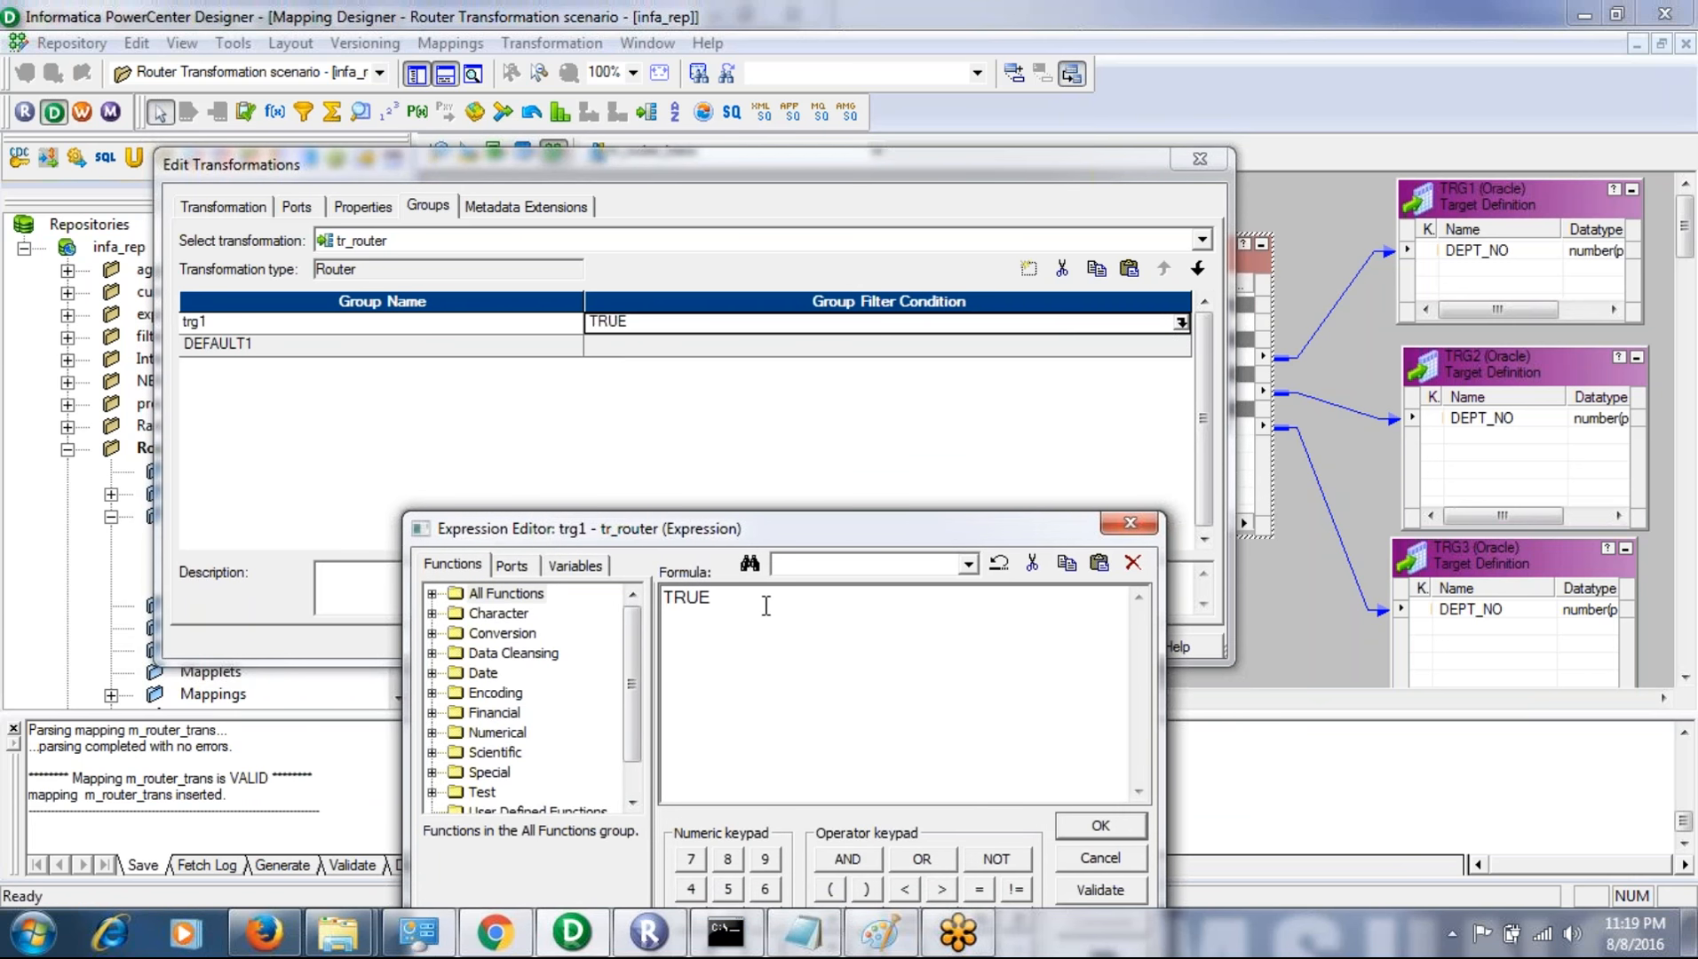
key(BackSpace)
key(BackSpace)
key(BackSpace)
key(BackSpace)
click(512, 568)
double_click(518, 633)
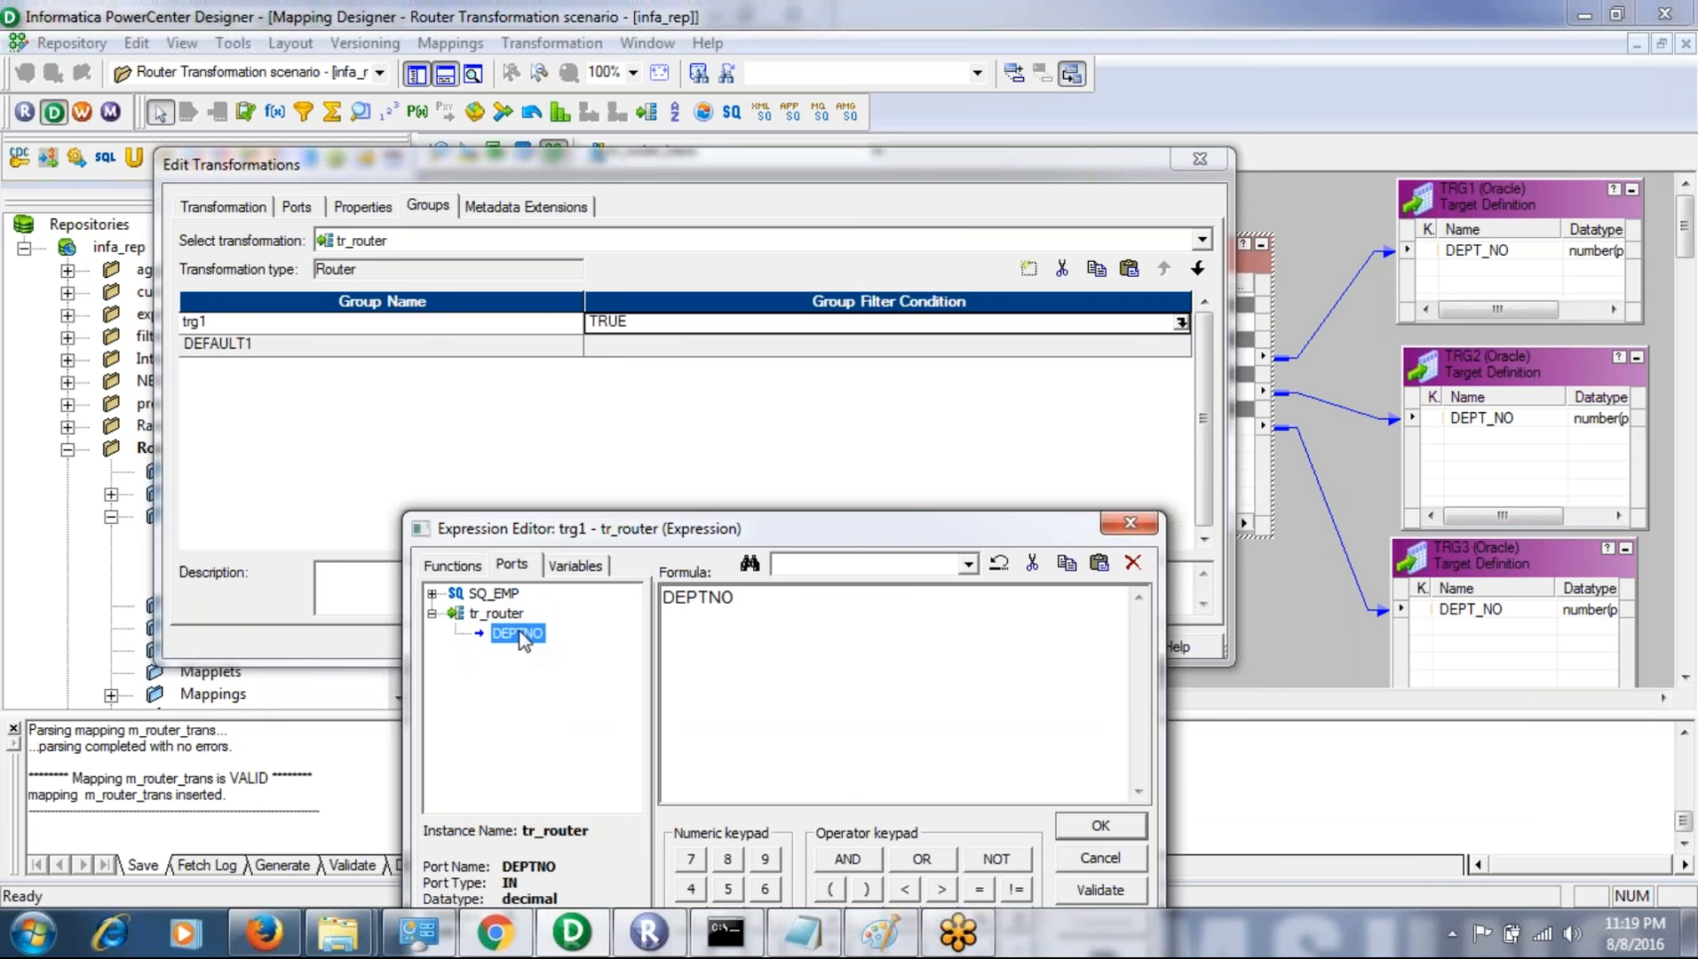
click(775, 602)
click(1100, 889)
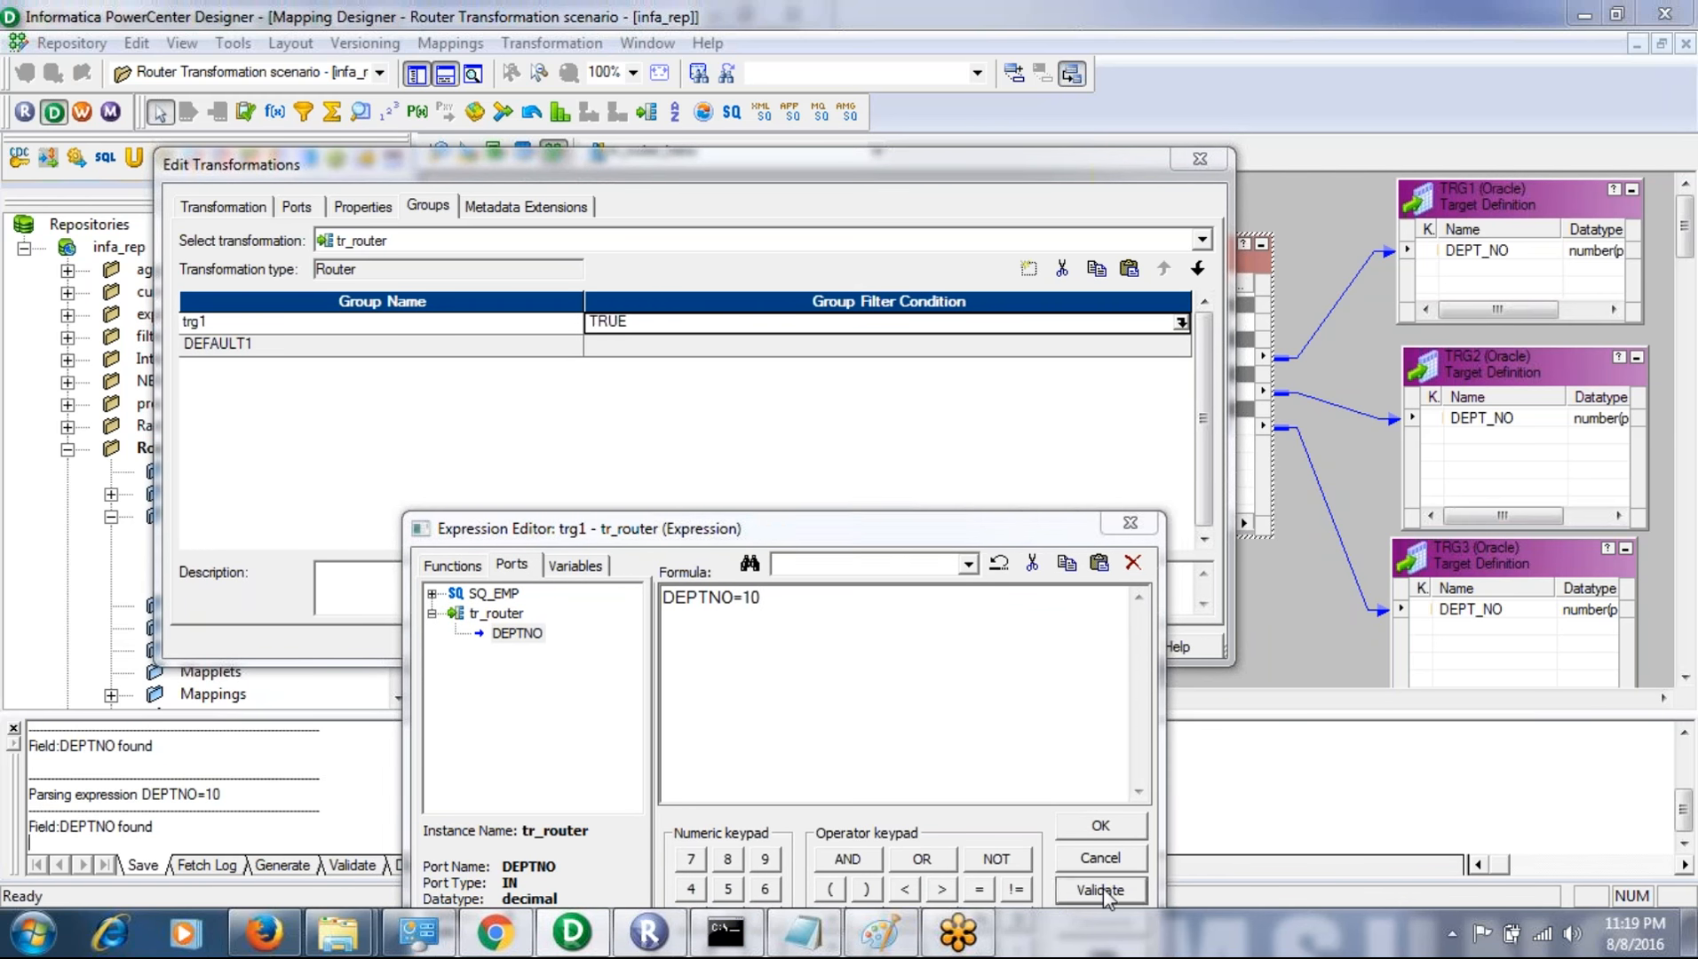
click(959, 524)
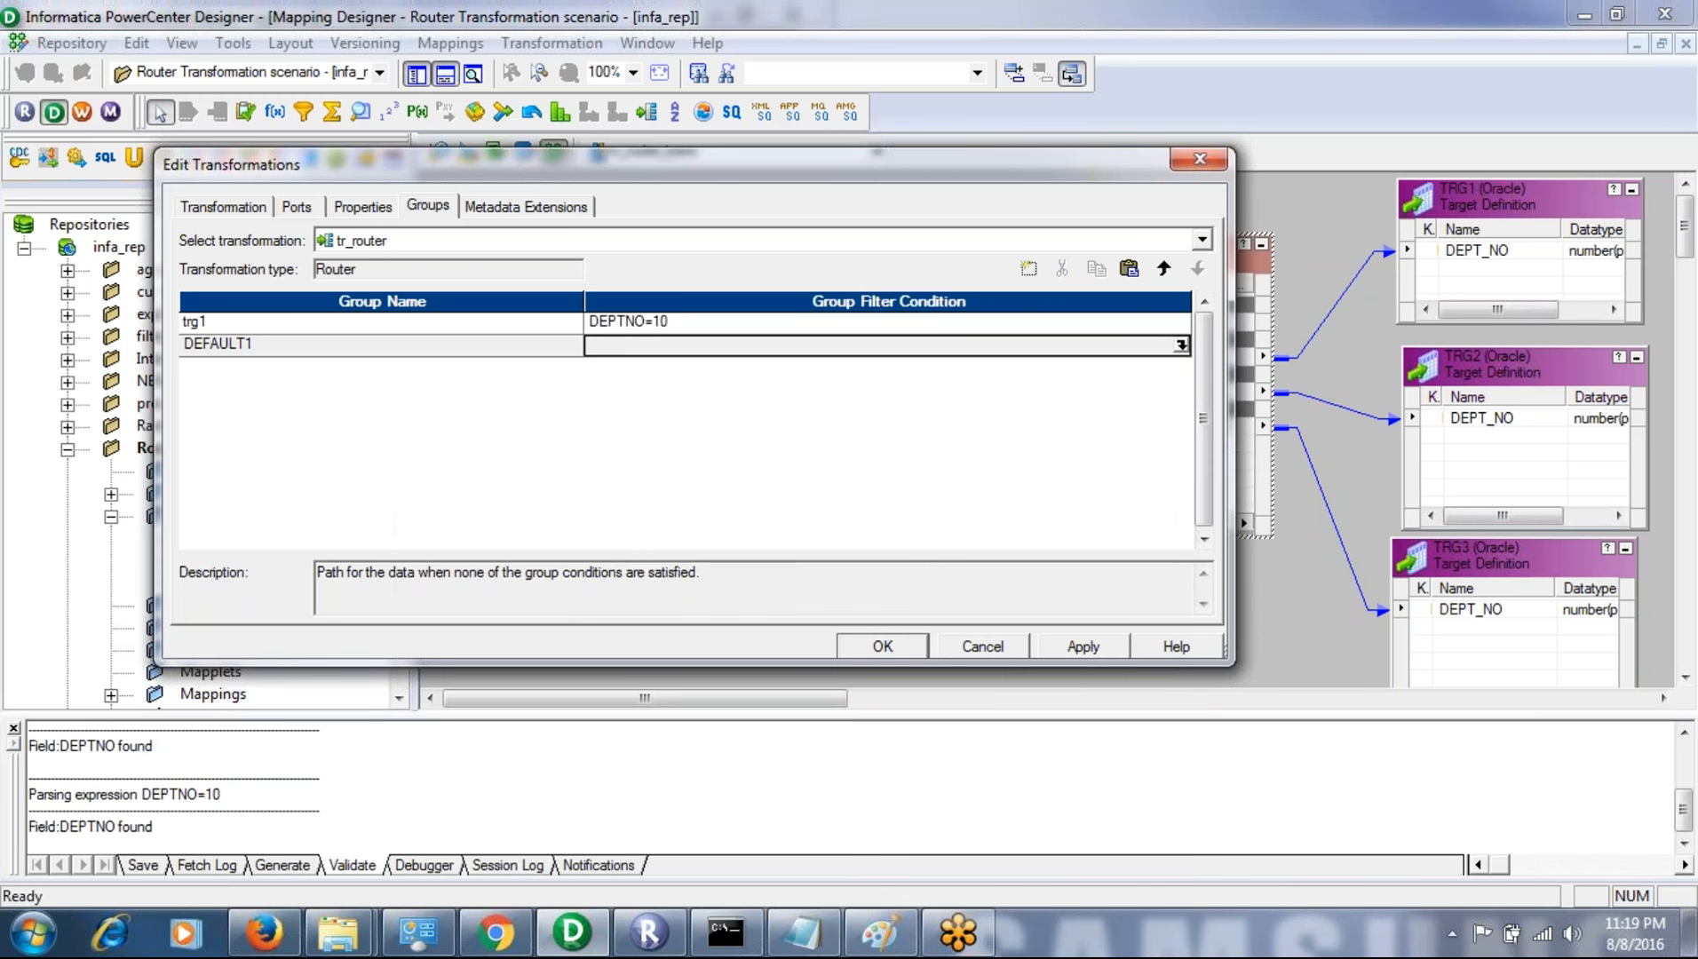
click(665, 321)
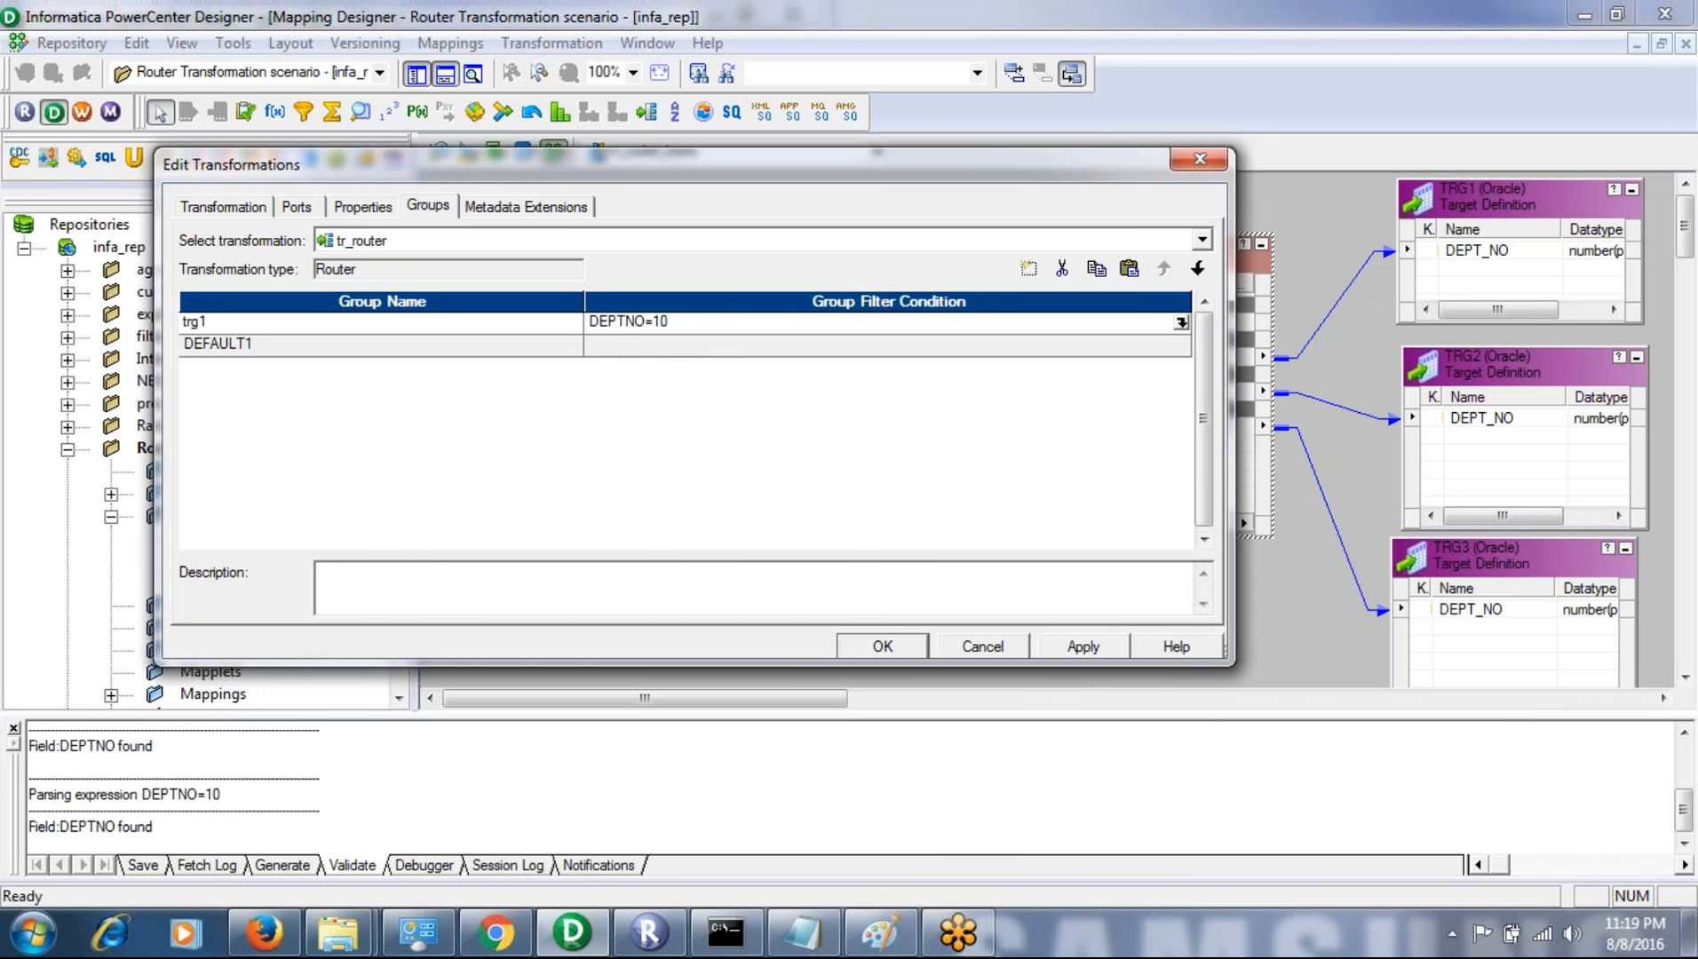
- Add a second router group named trg2 and place it above the DEFAULT1 group
click(468, 343)
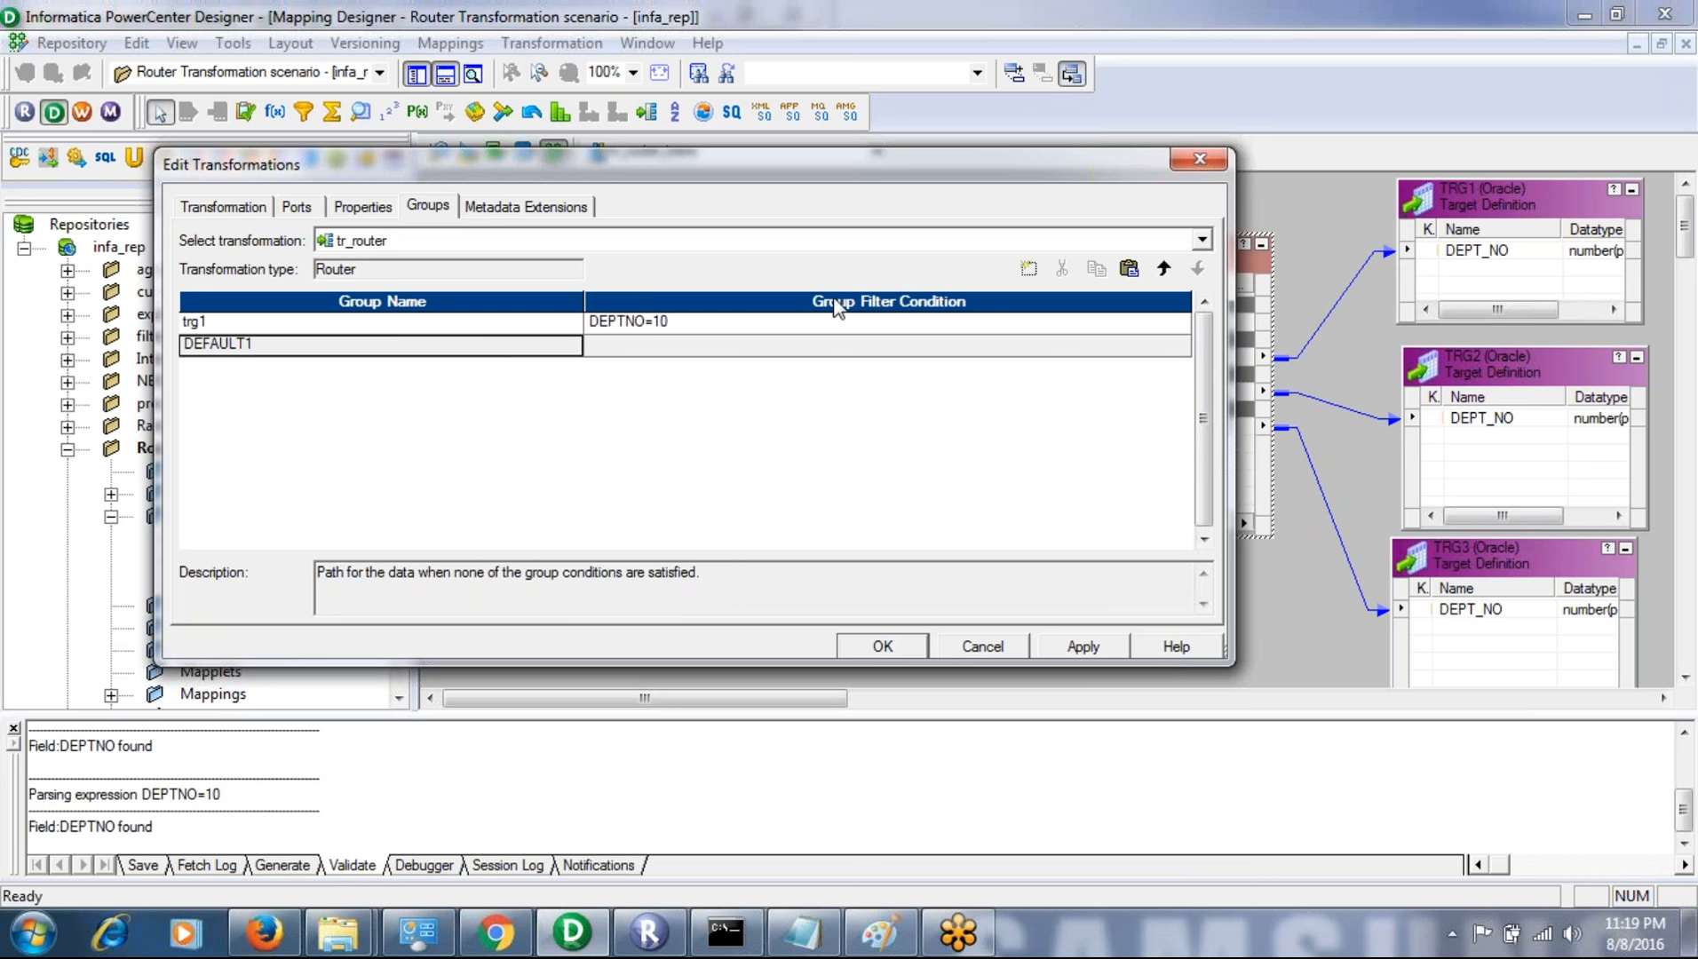
click(1028, 269)
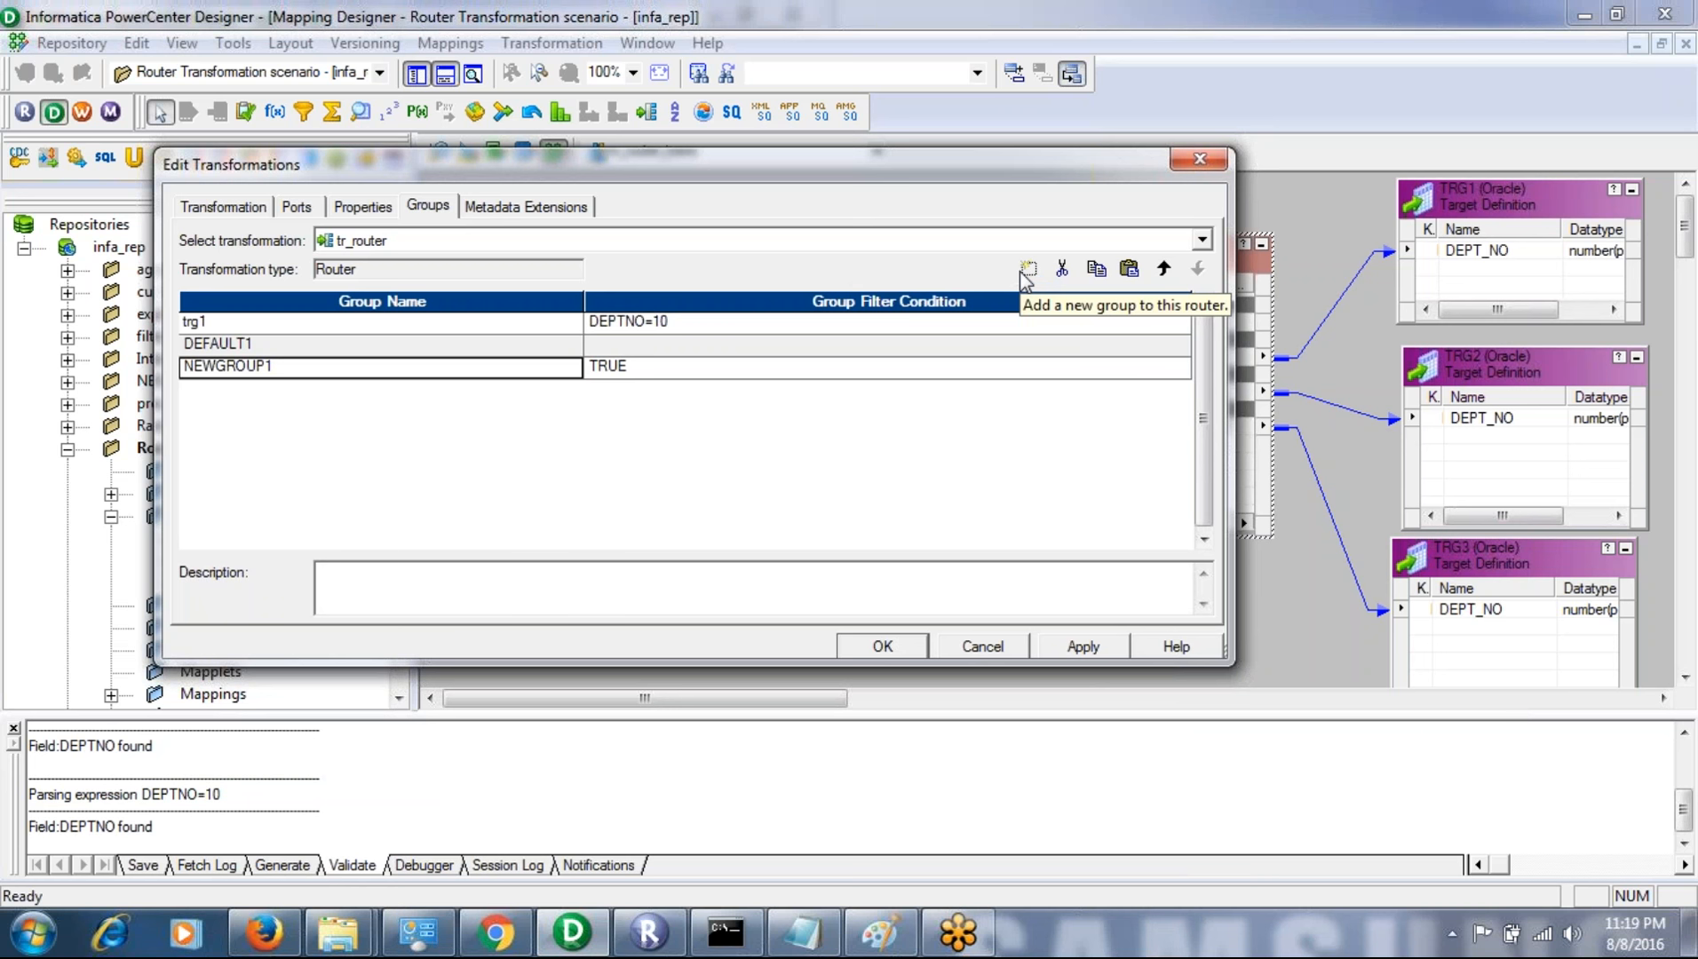
click(367, 356)
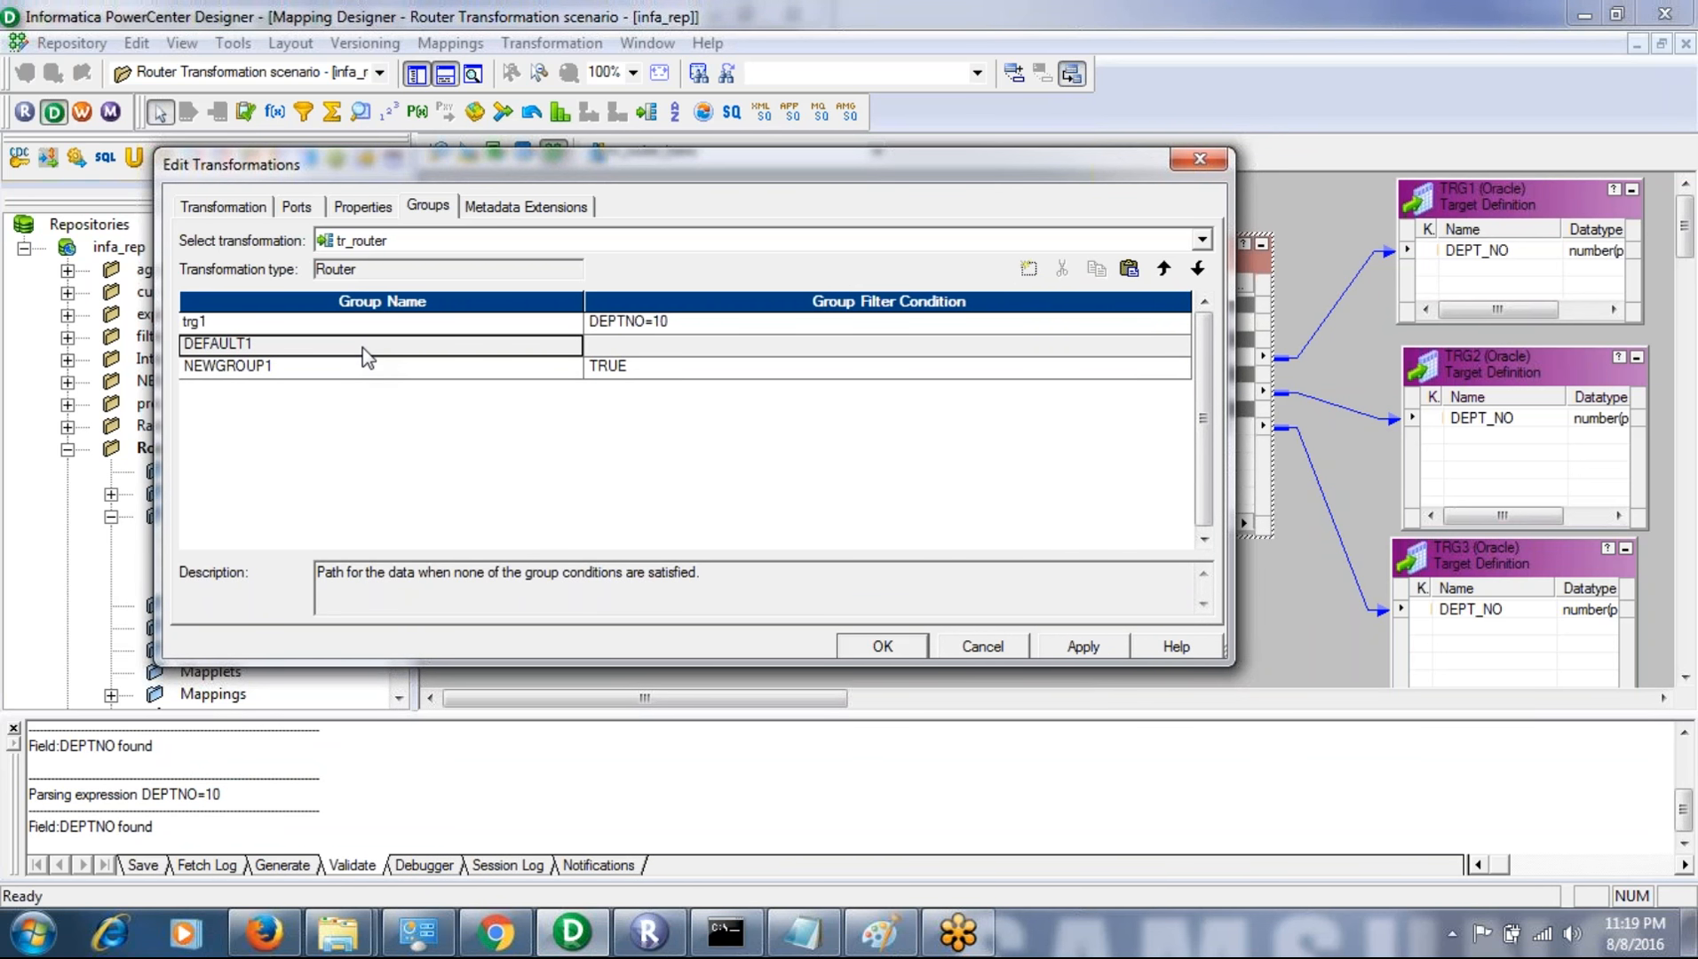
click(360, 369)
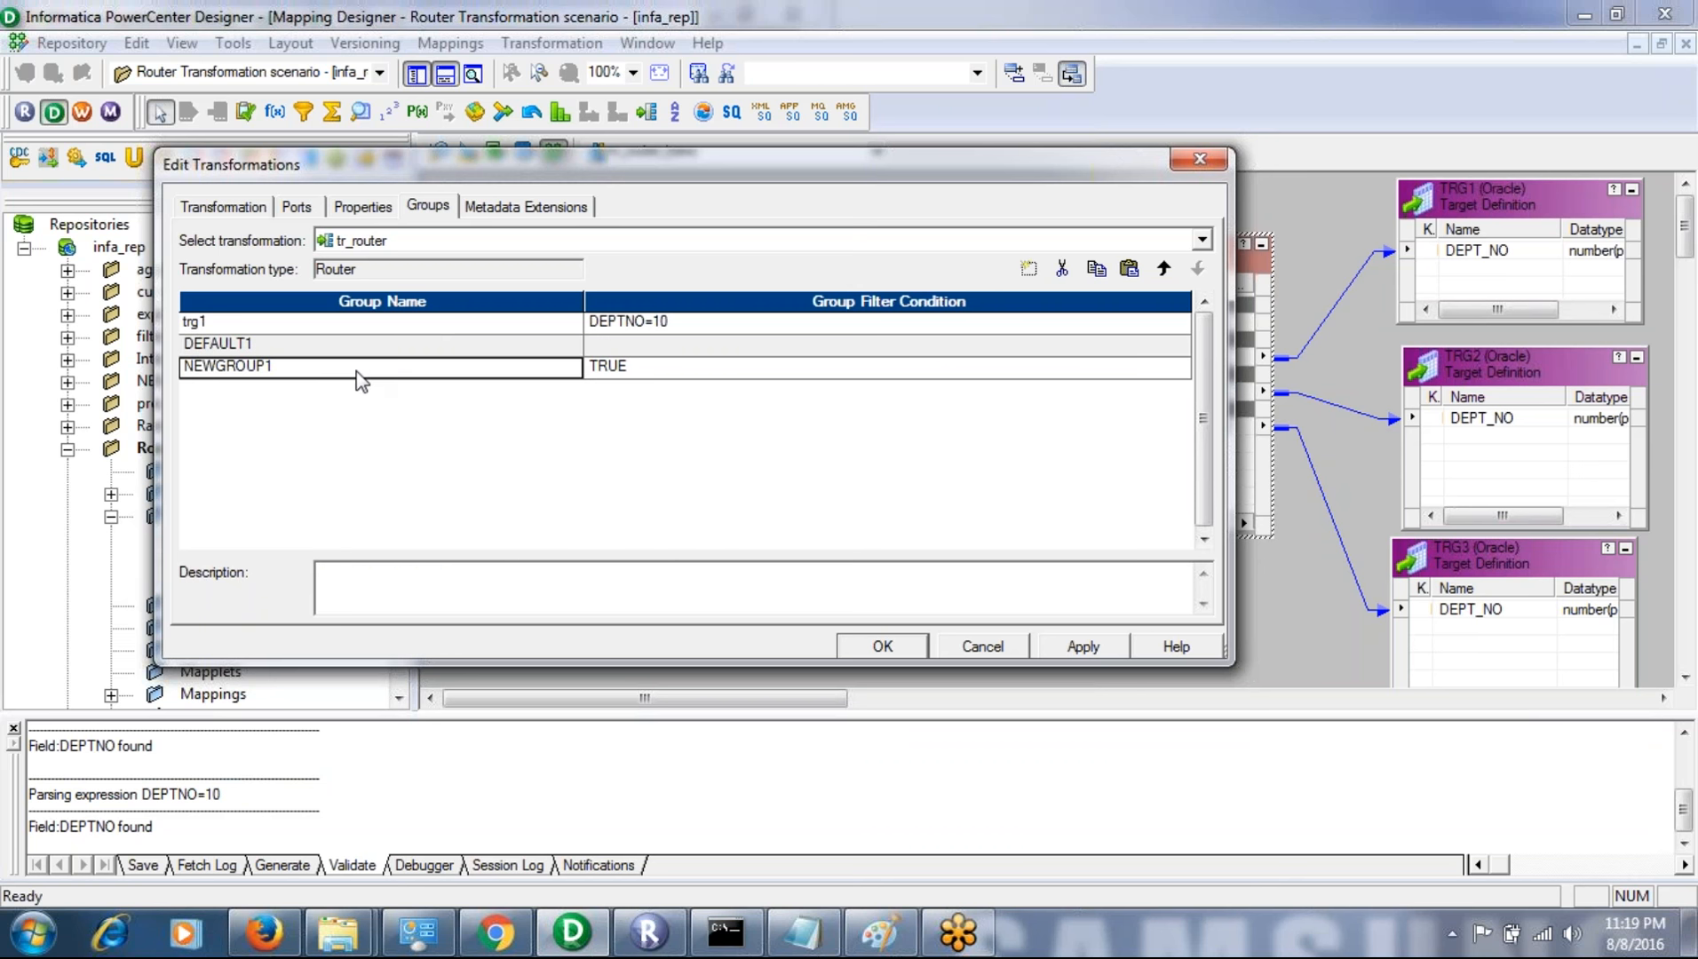
click(334, 355)
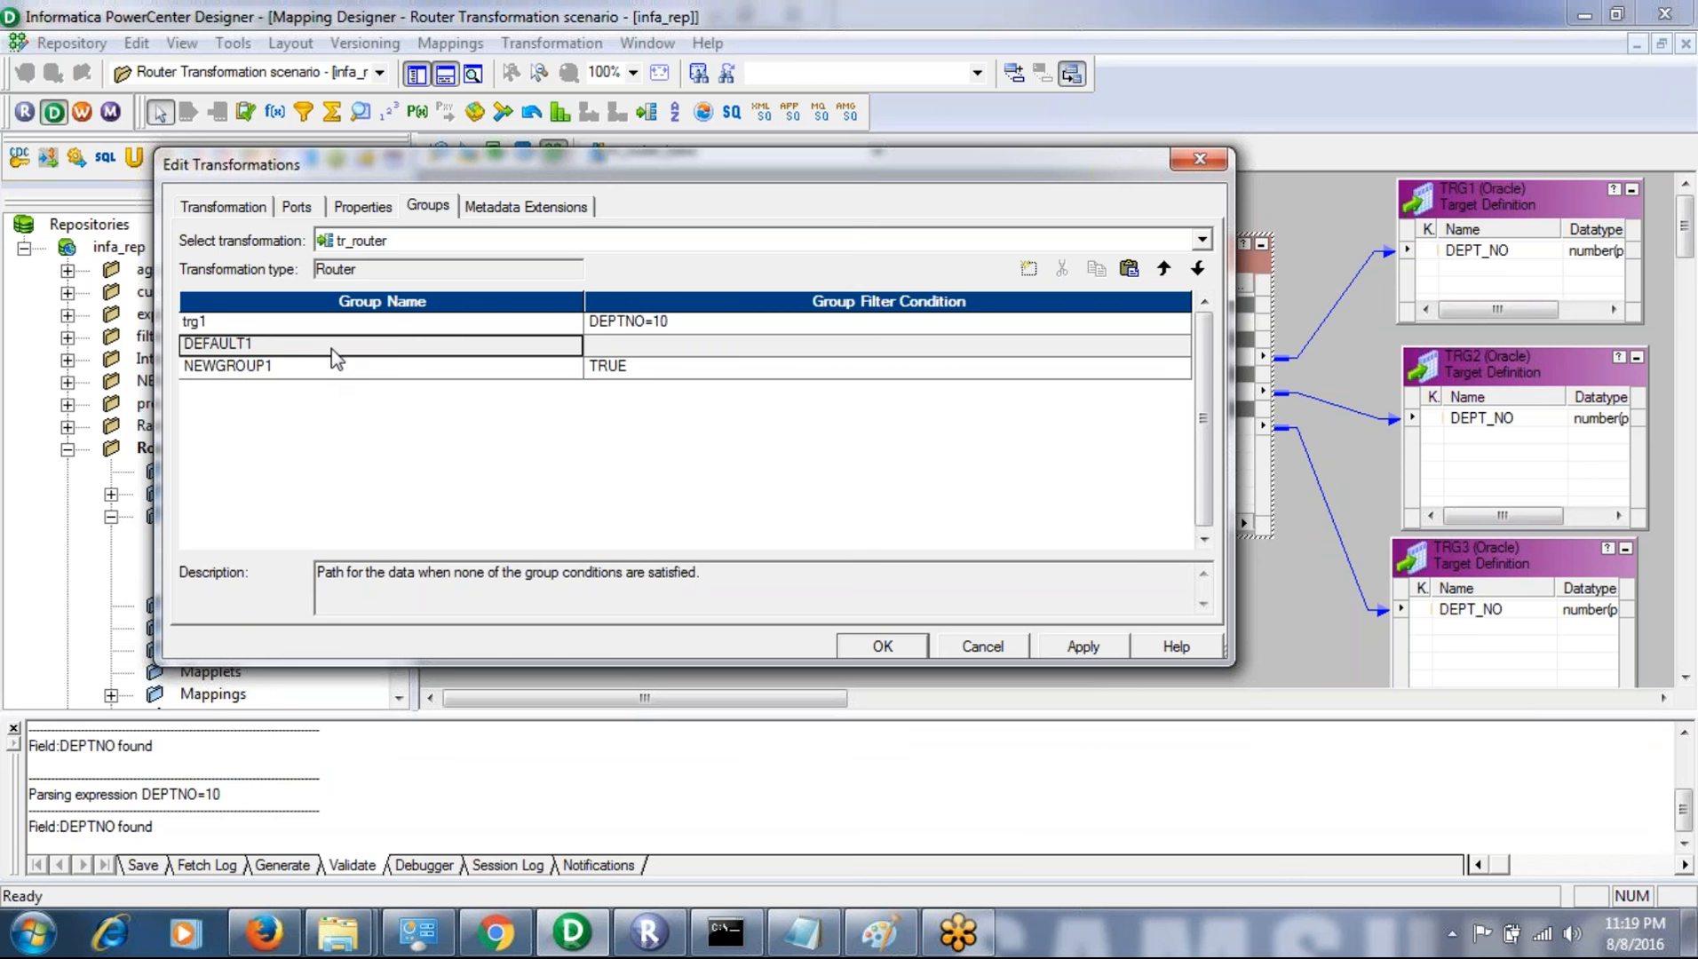
click(1198, 269)
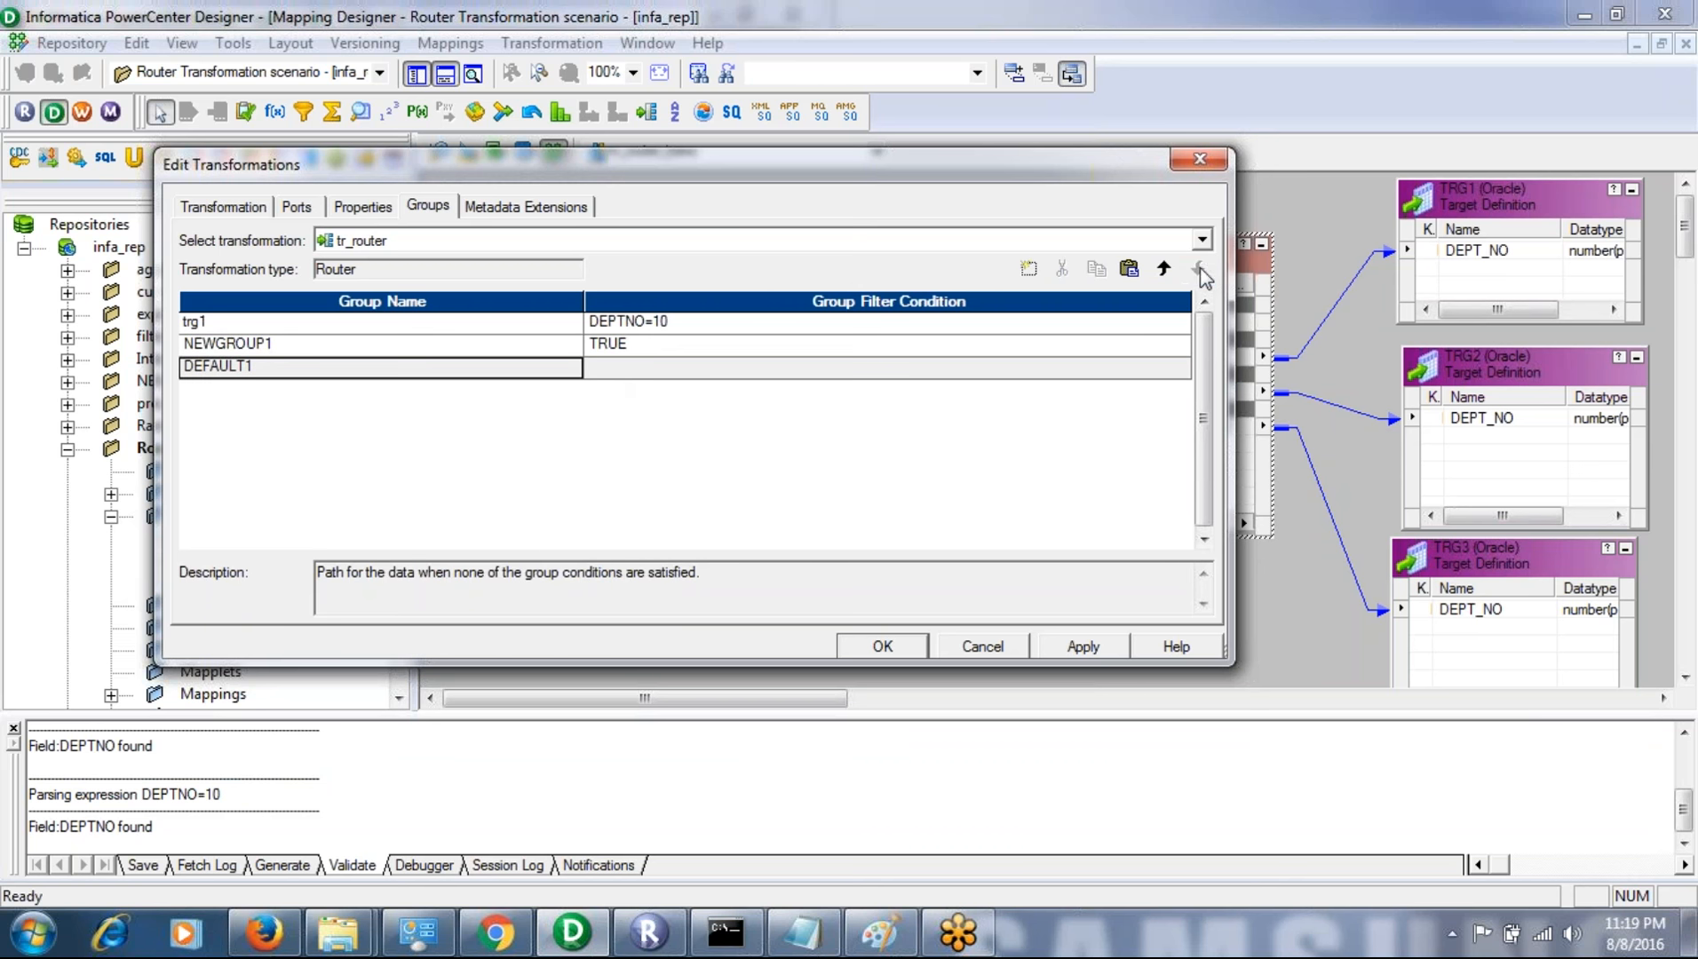
click(548, 346)
text(trg)
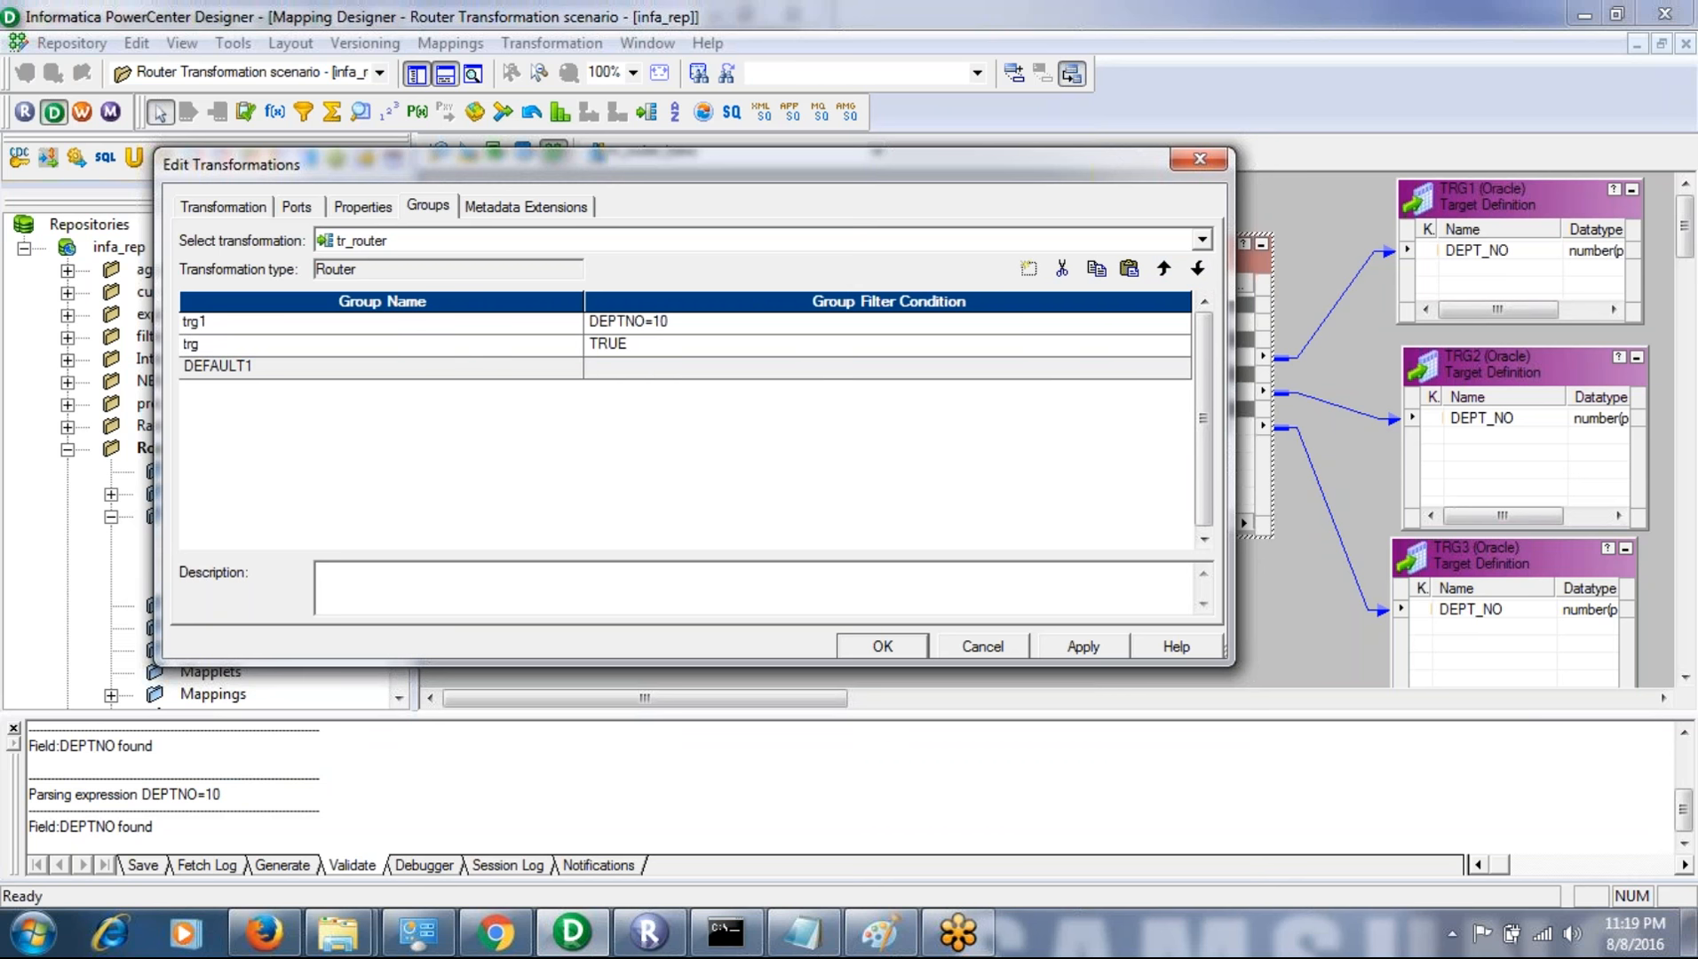
text(2)
- Set the trg2 group filter condition to DEPTNO=20 using the router's DEPTNO port, and validate the expression
click(755, 348)
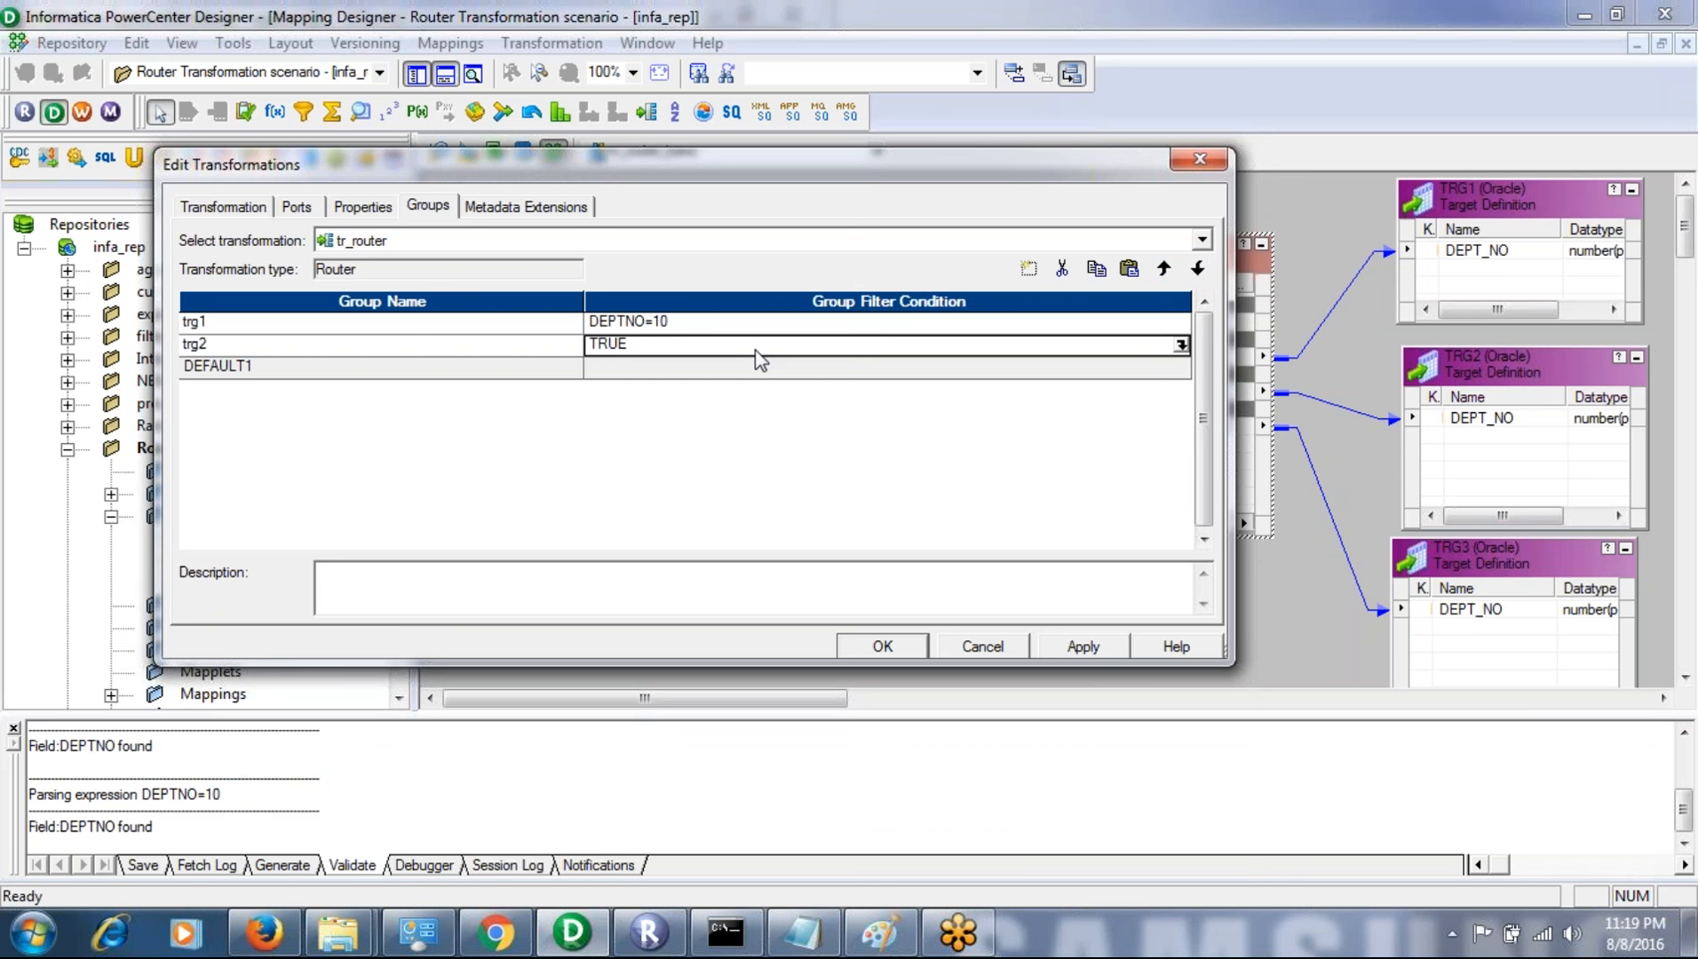
click(1180, 345)
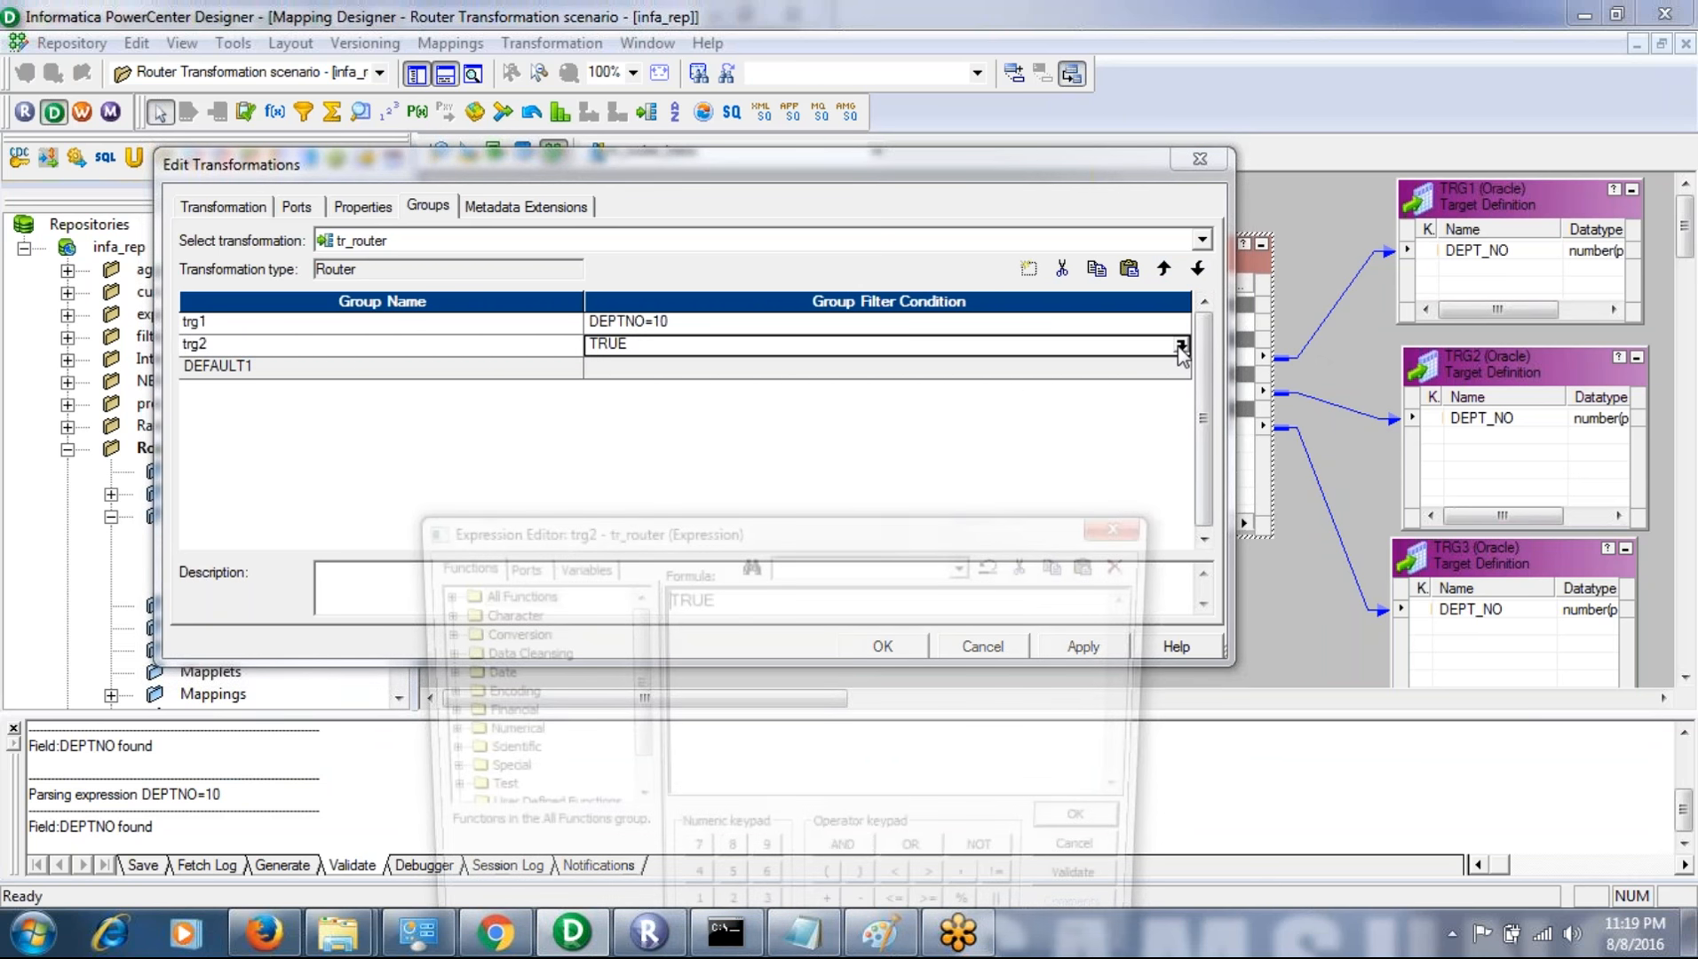
click(765, 619)
key(BackSpace)
key(BackSpace)
key(BackSpace)
key(BackSpace)
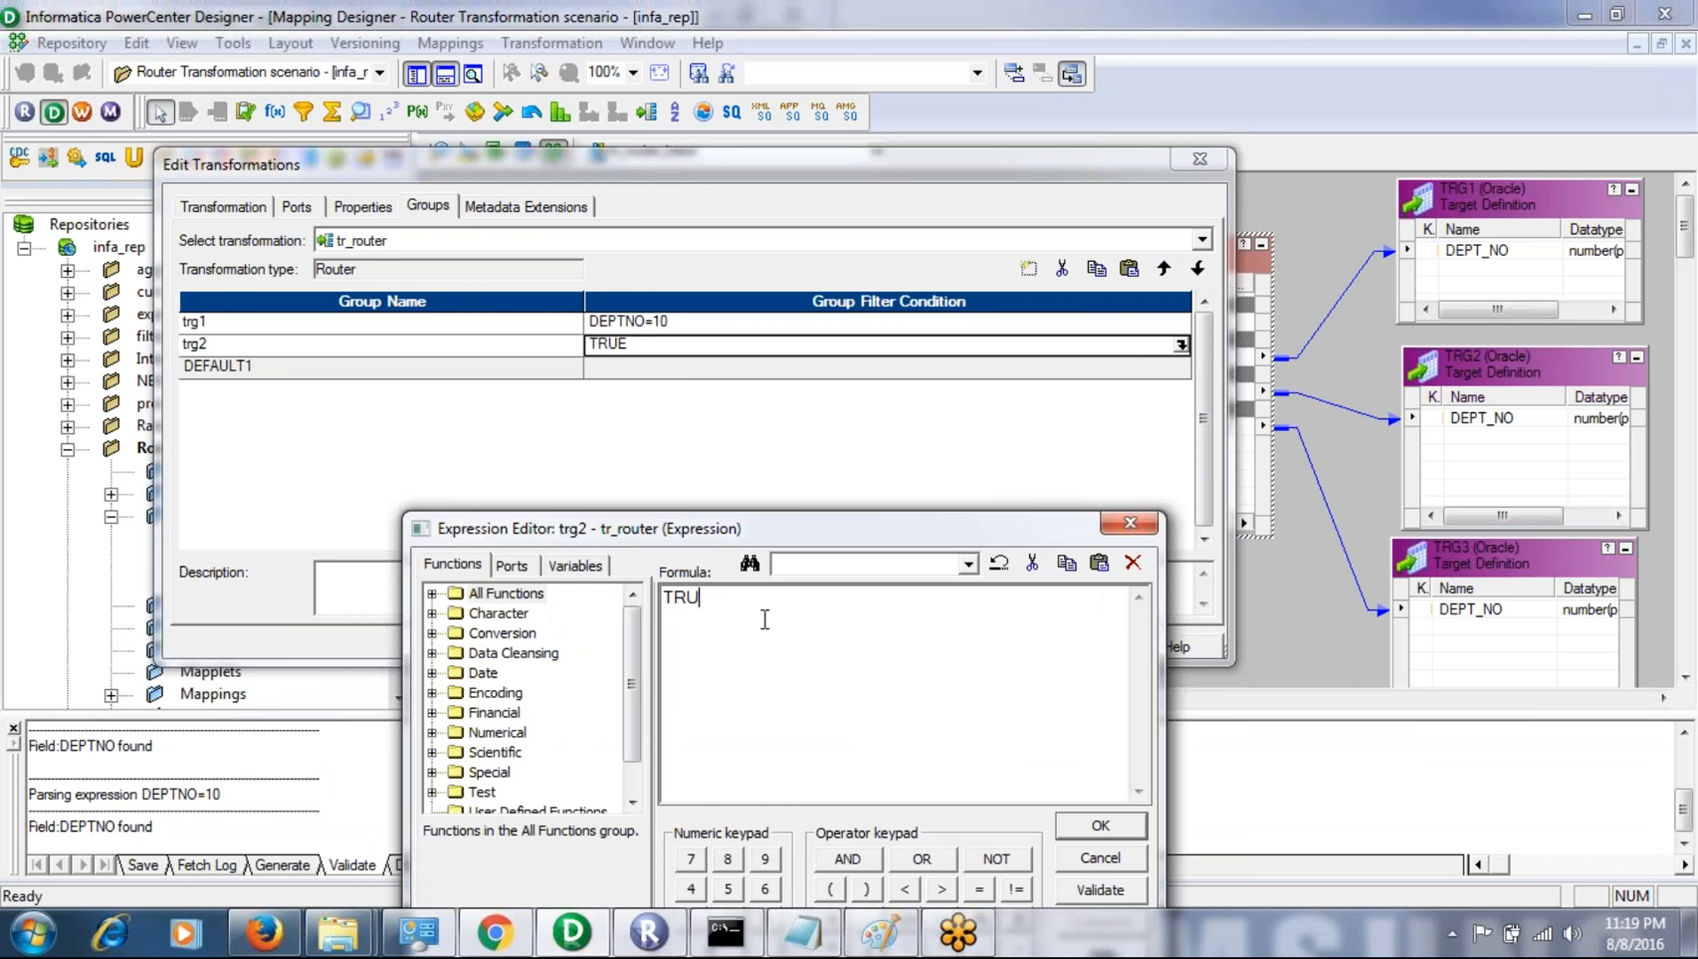
click(512, 565)
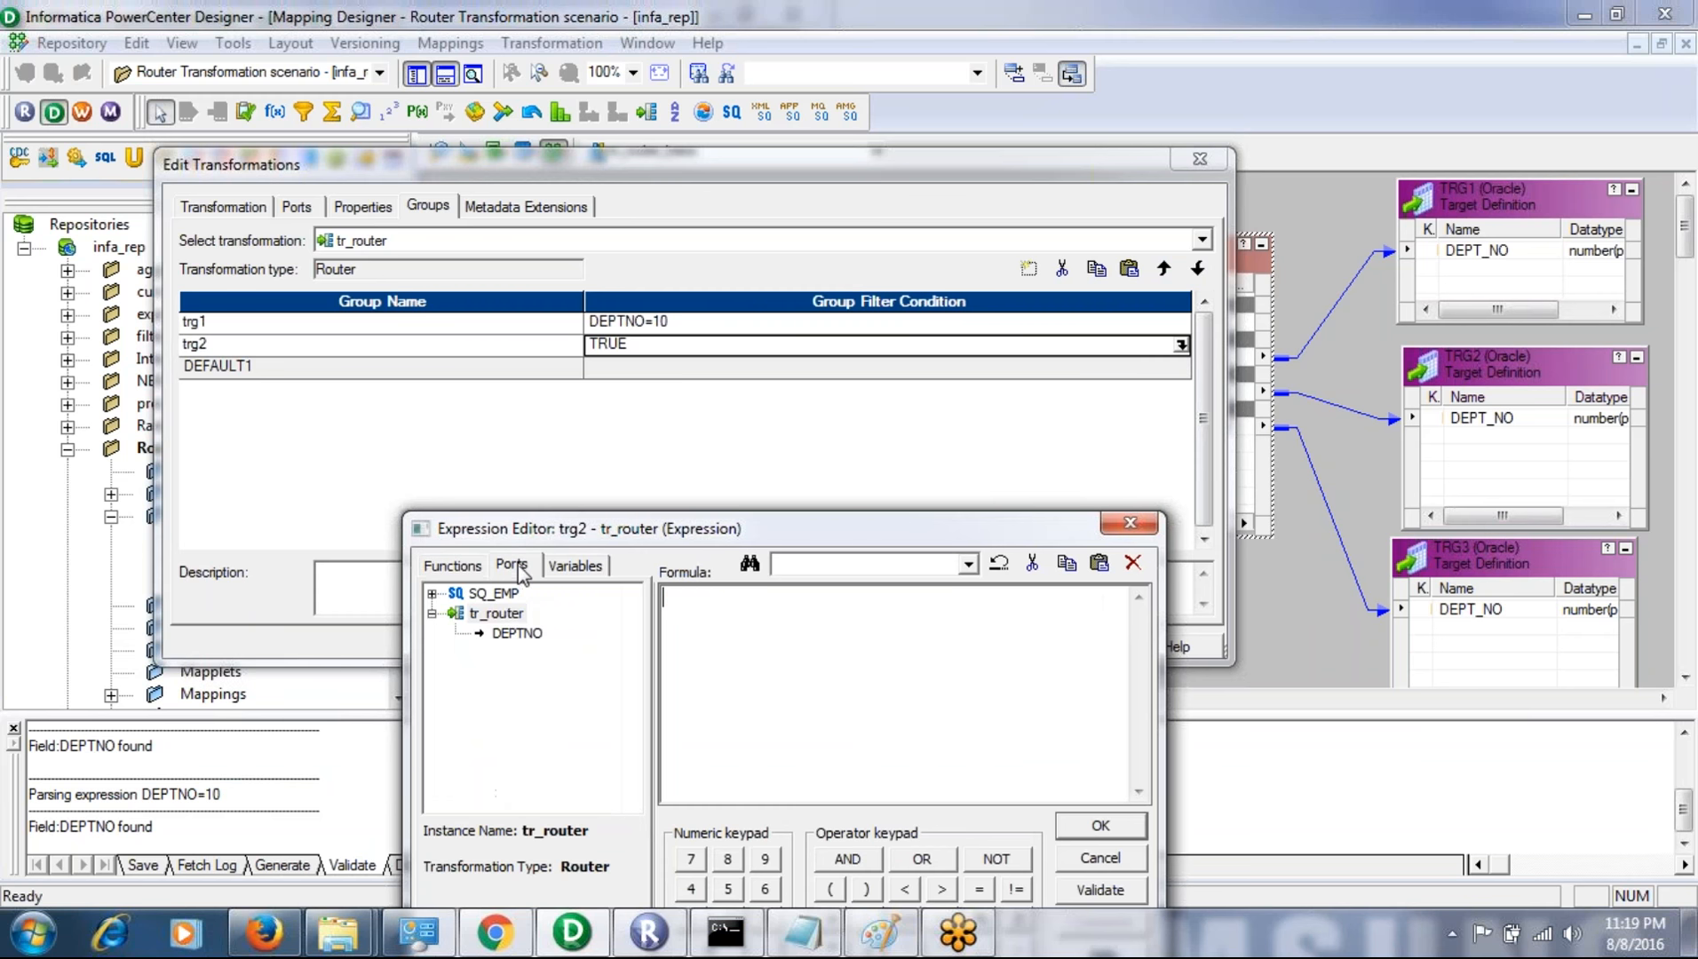
double_click(515, 633)
text(=)
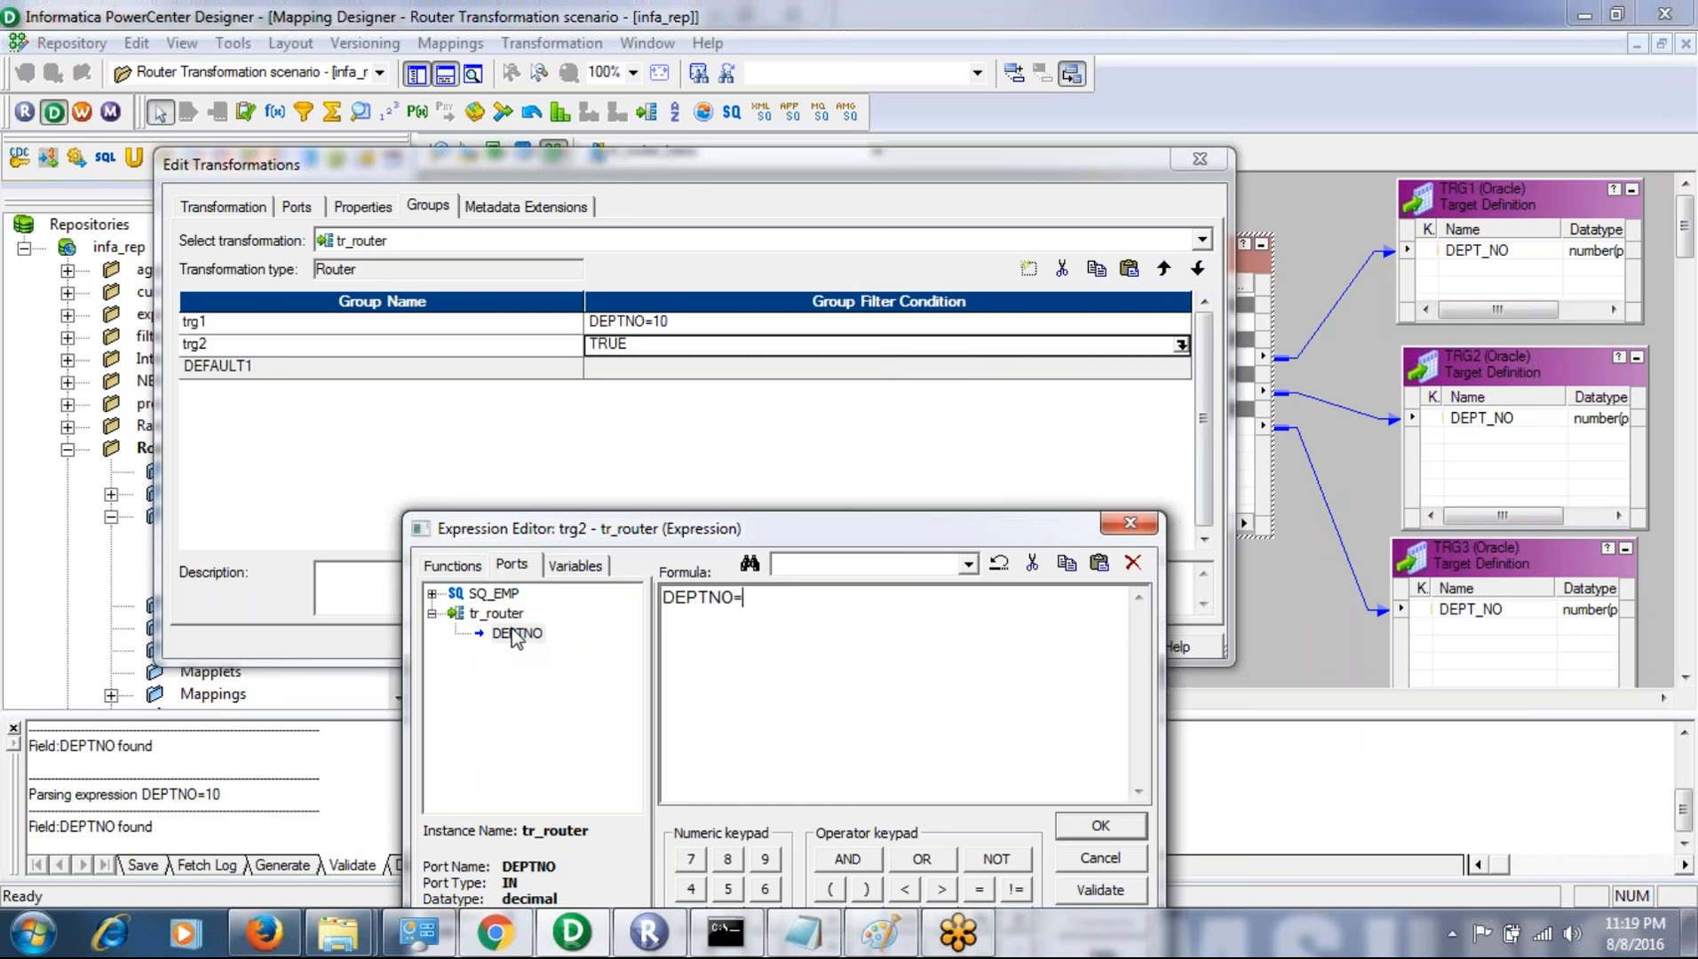
text(20)
click(1101, 890)
click(873, 808)
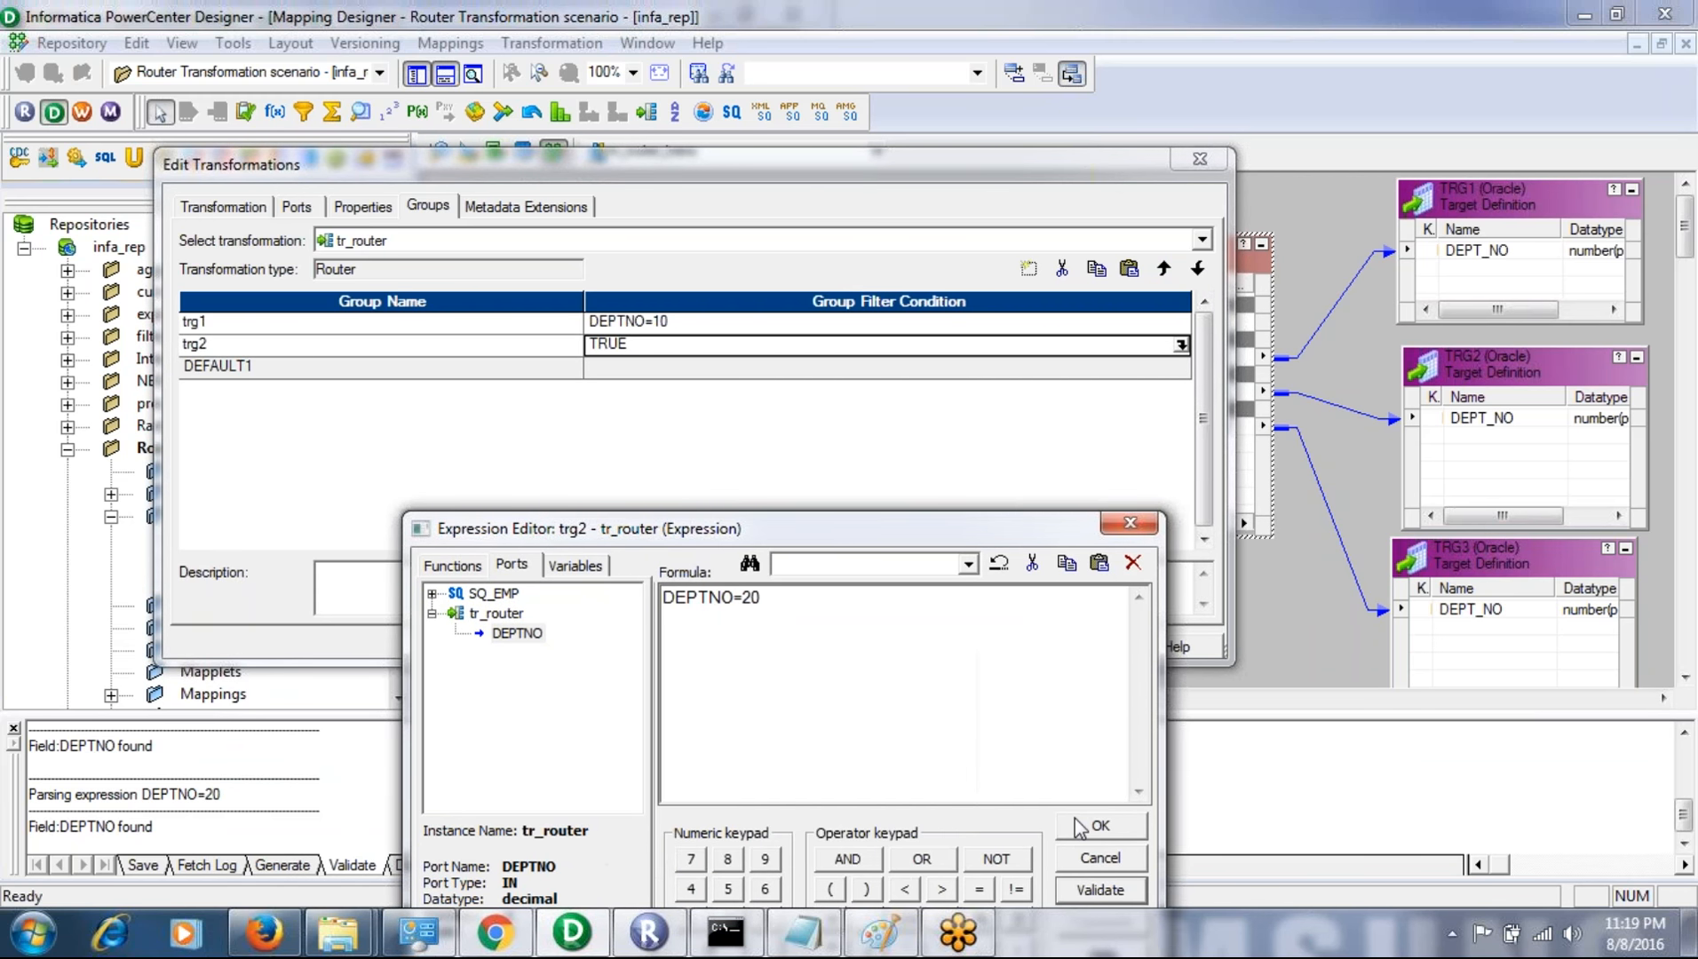
click(1080, 827)
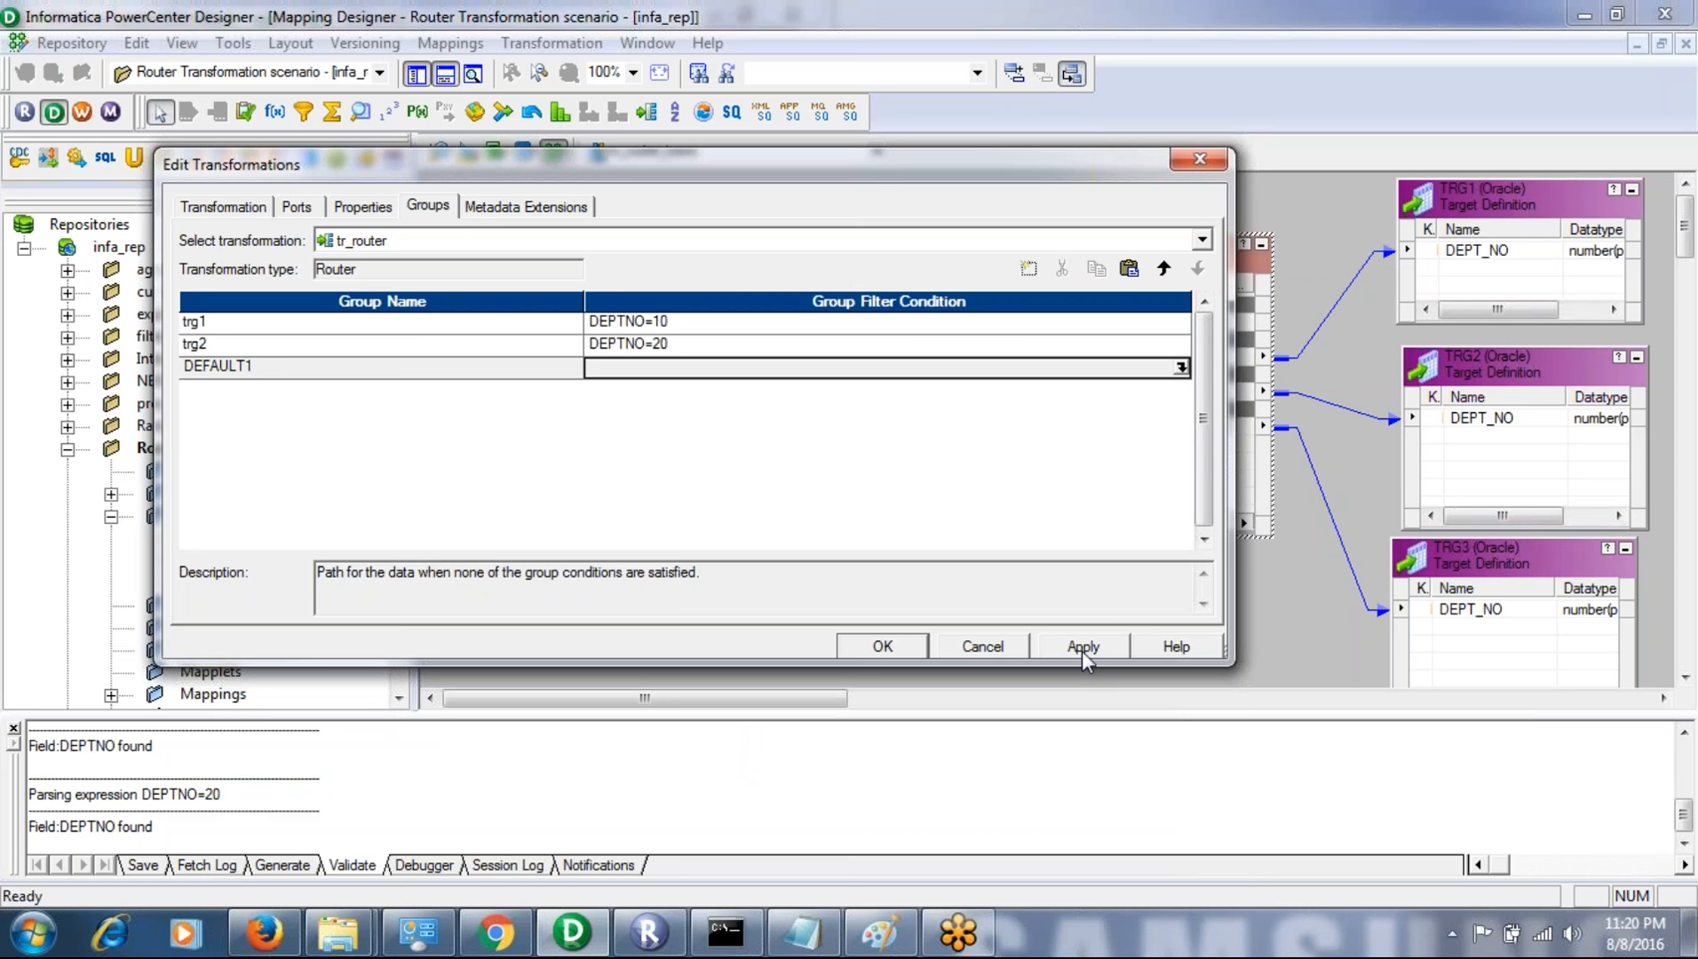
- Review the tracing level options without changing them, and apply the new group definitions to tr_router
click(357, 210)
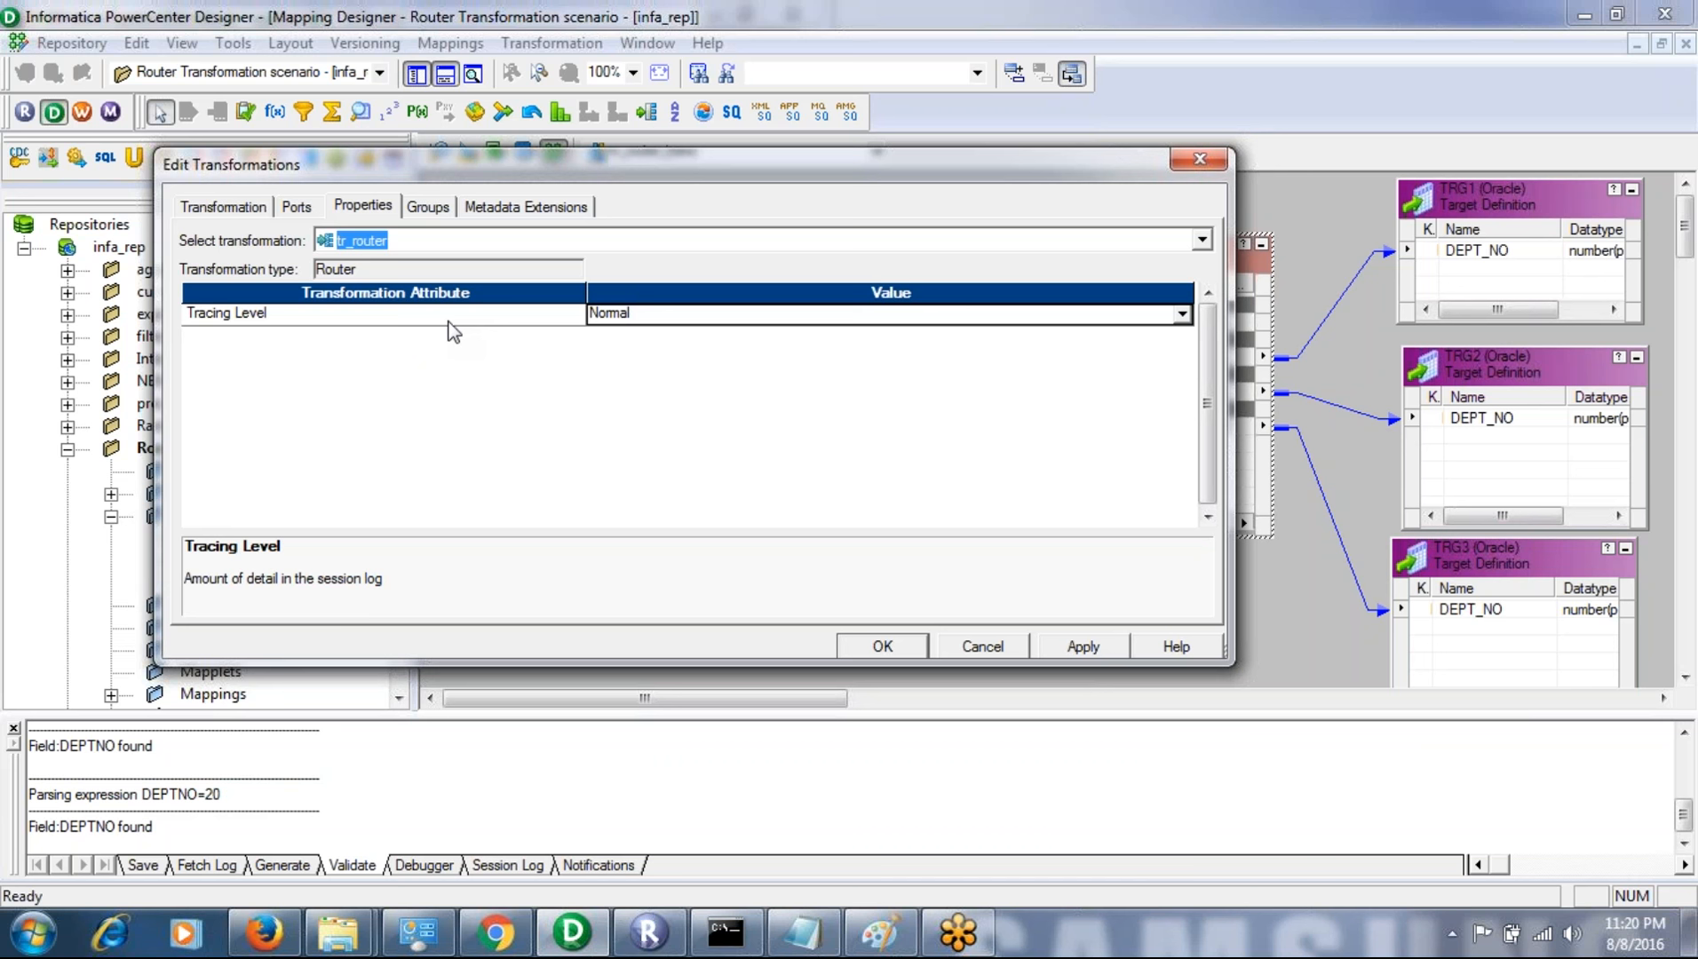
click(626, 319)
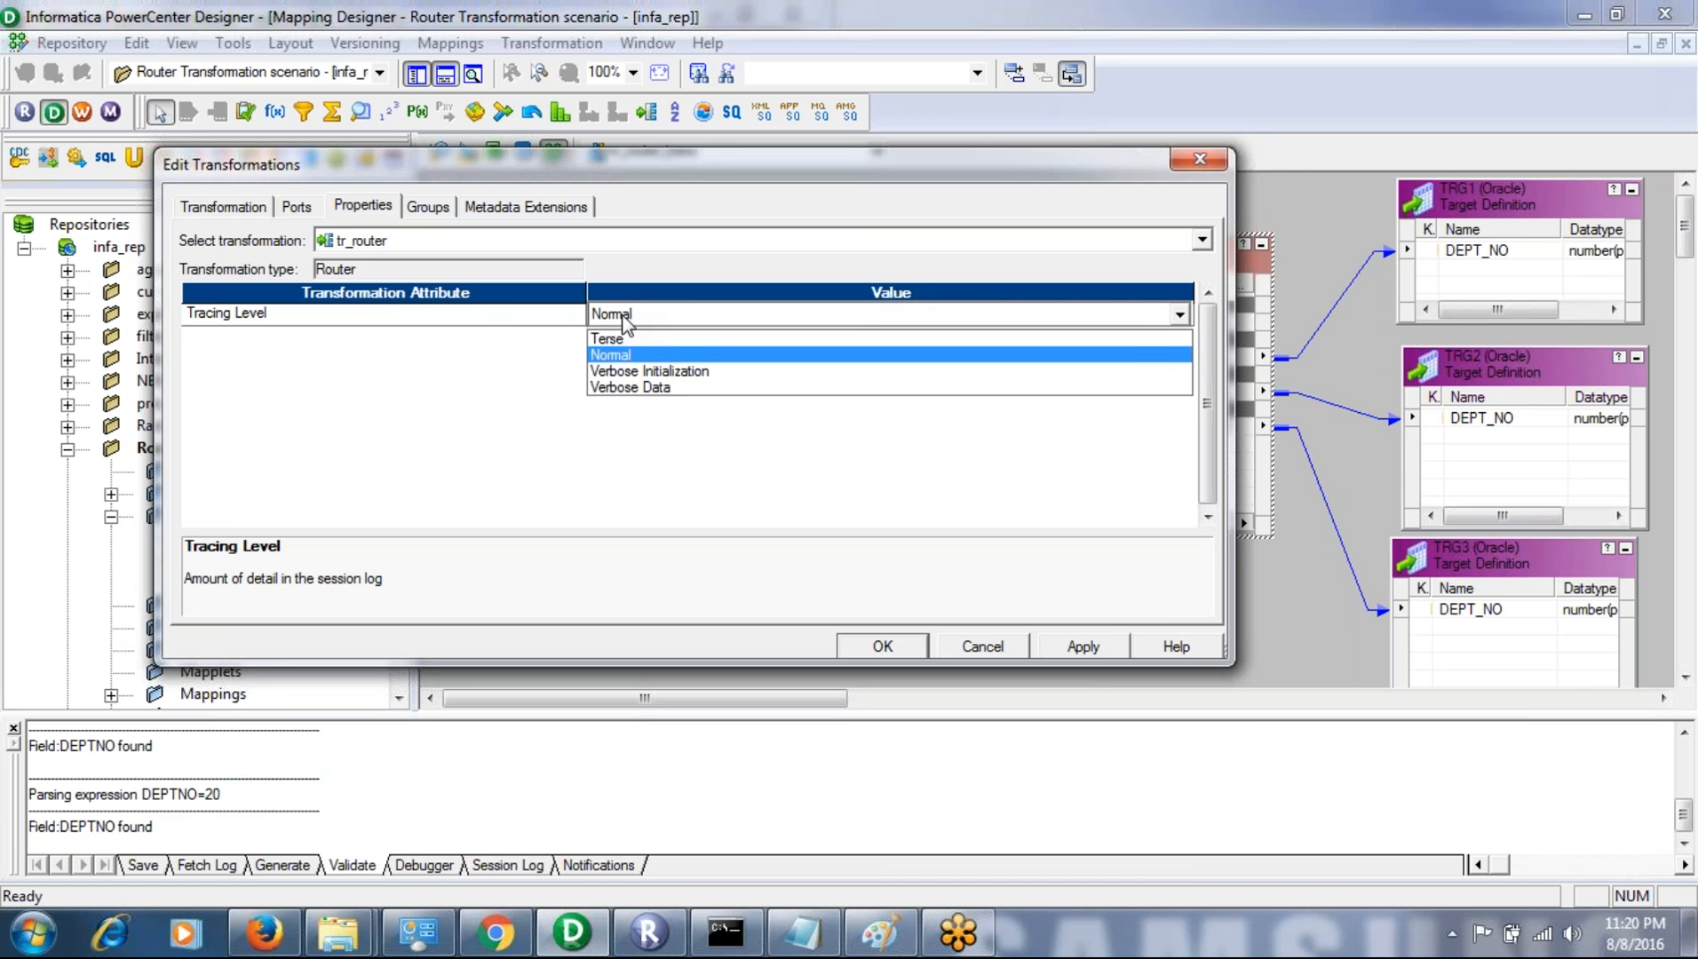
click(323, 354)
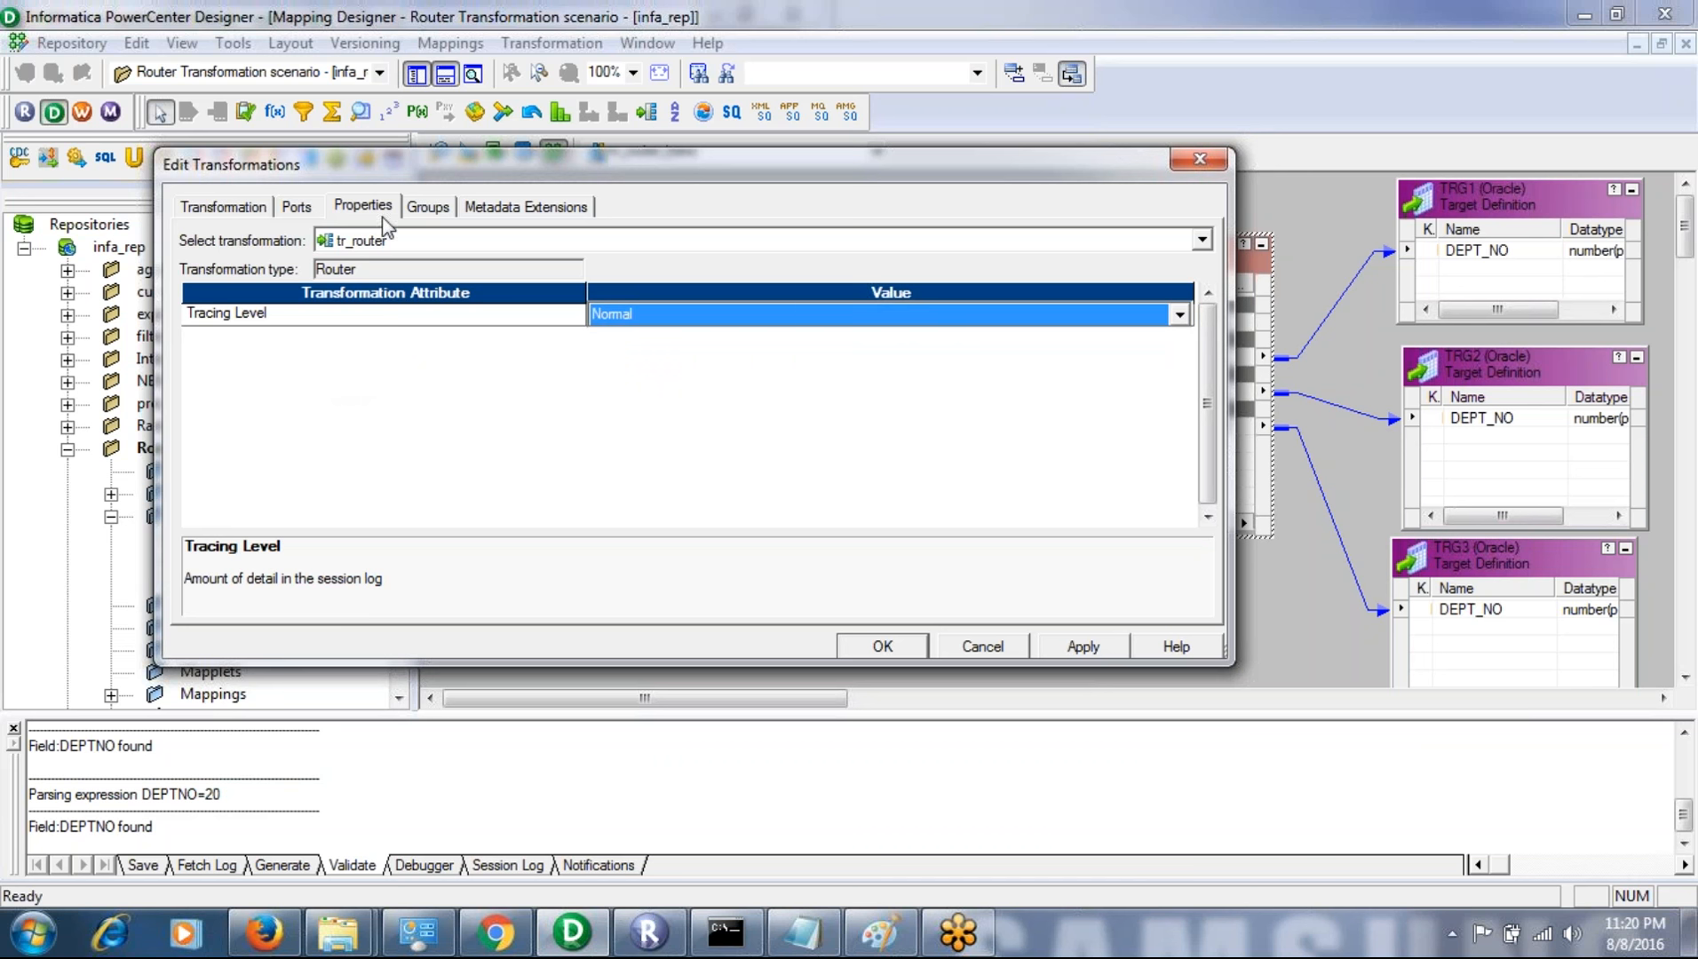
click(437, 205)
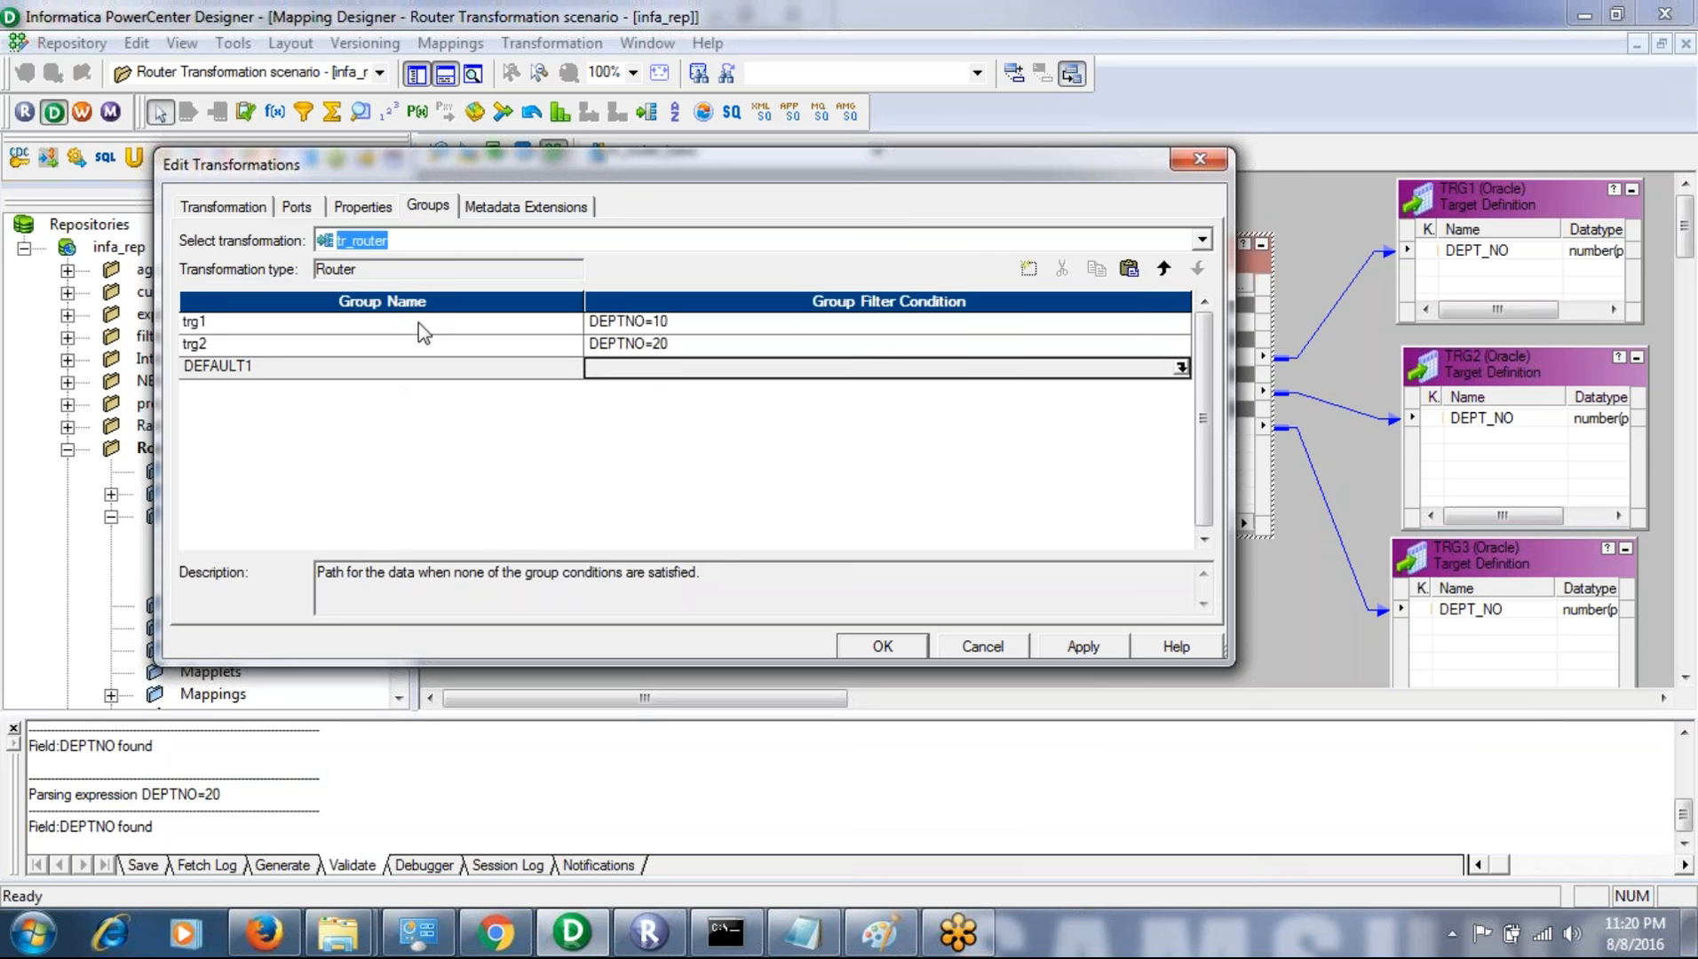
click(1077, 651)
click(866, 646)
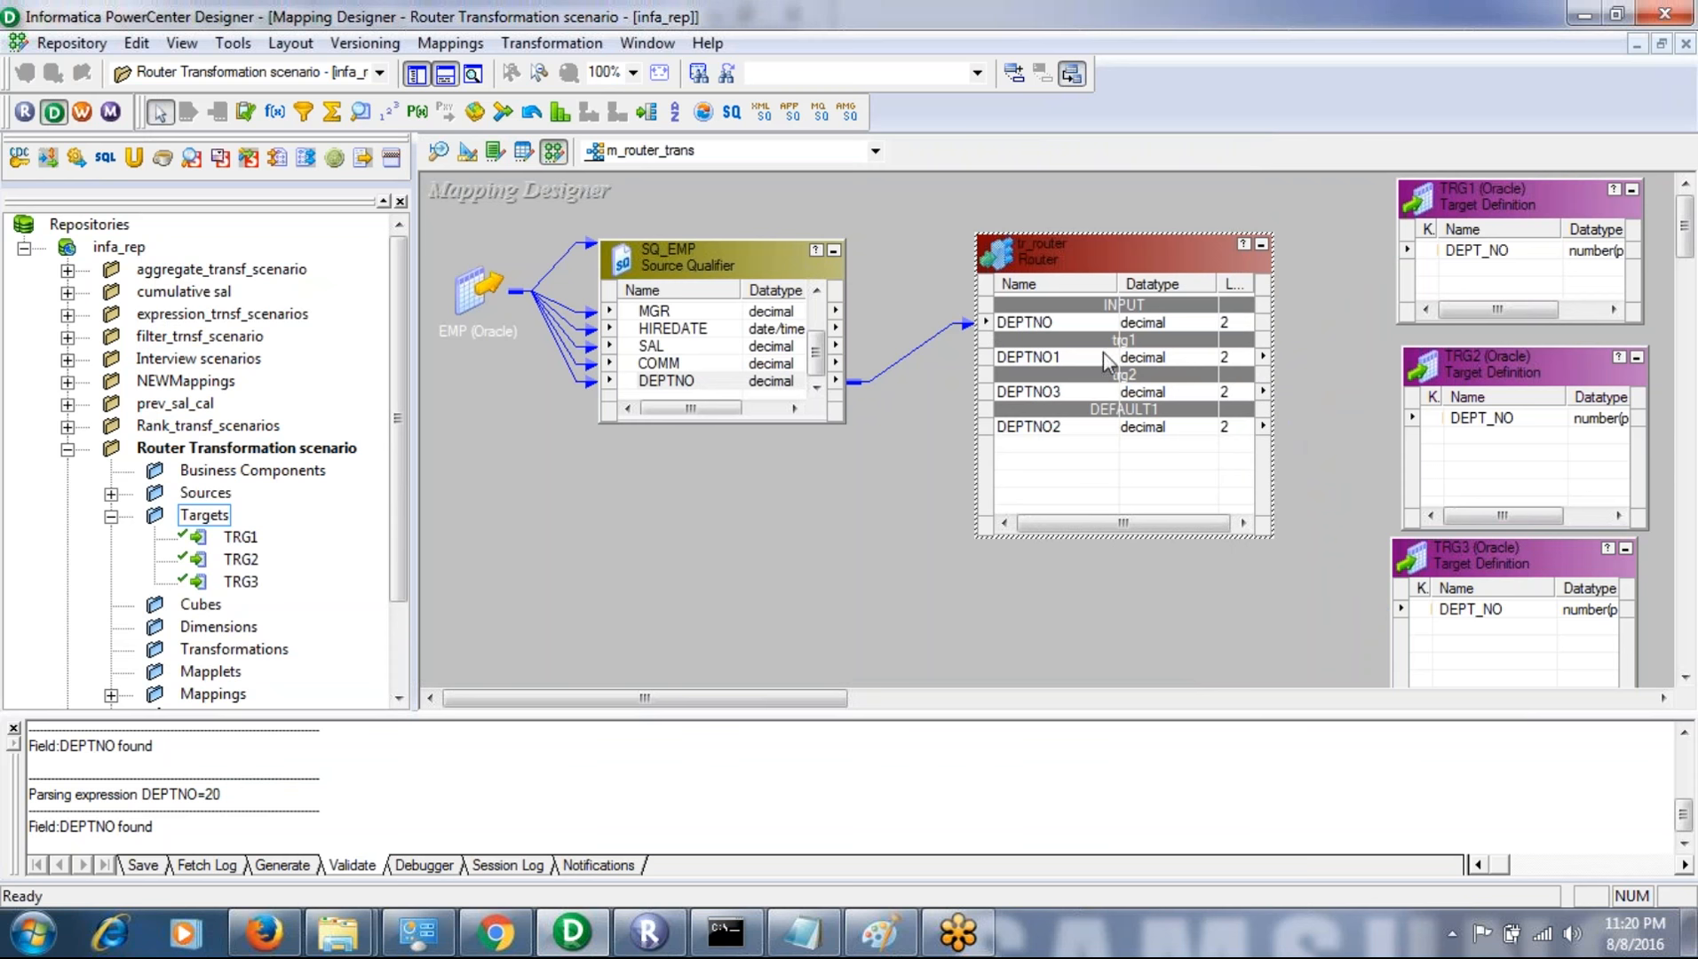
- Link trg1's DEPTNO1 port to DEPT_NO in TRG1, and trg2's DEPTNO3 port to DEPT_NO in TRG2
click(1020, 362)
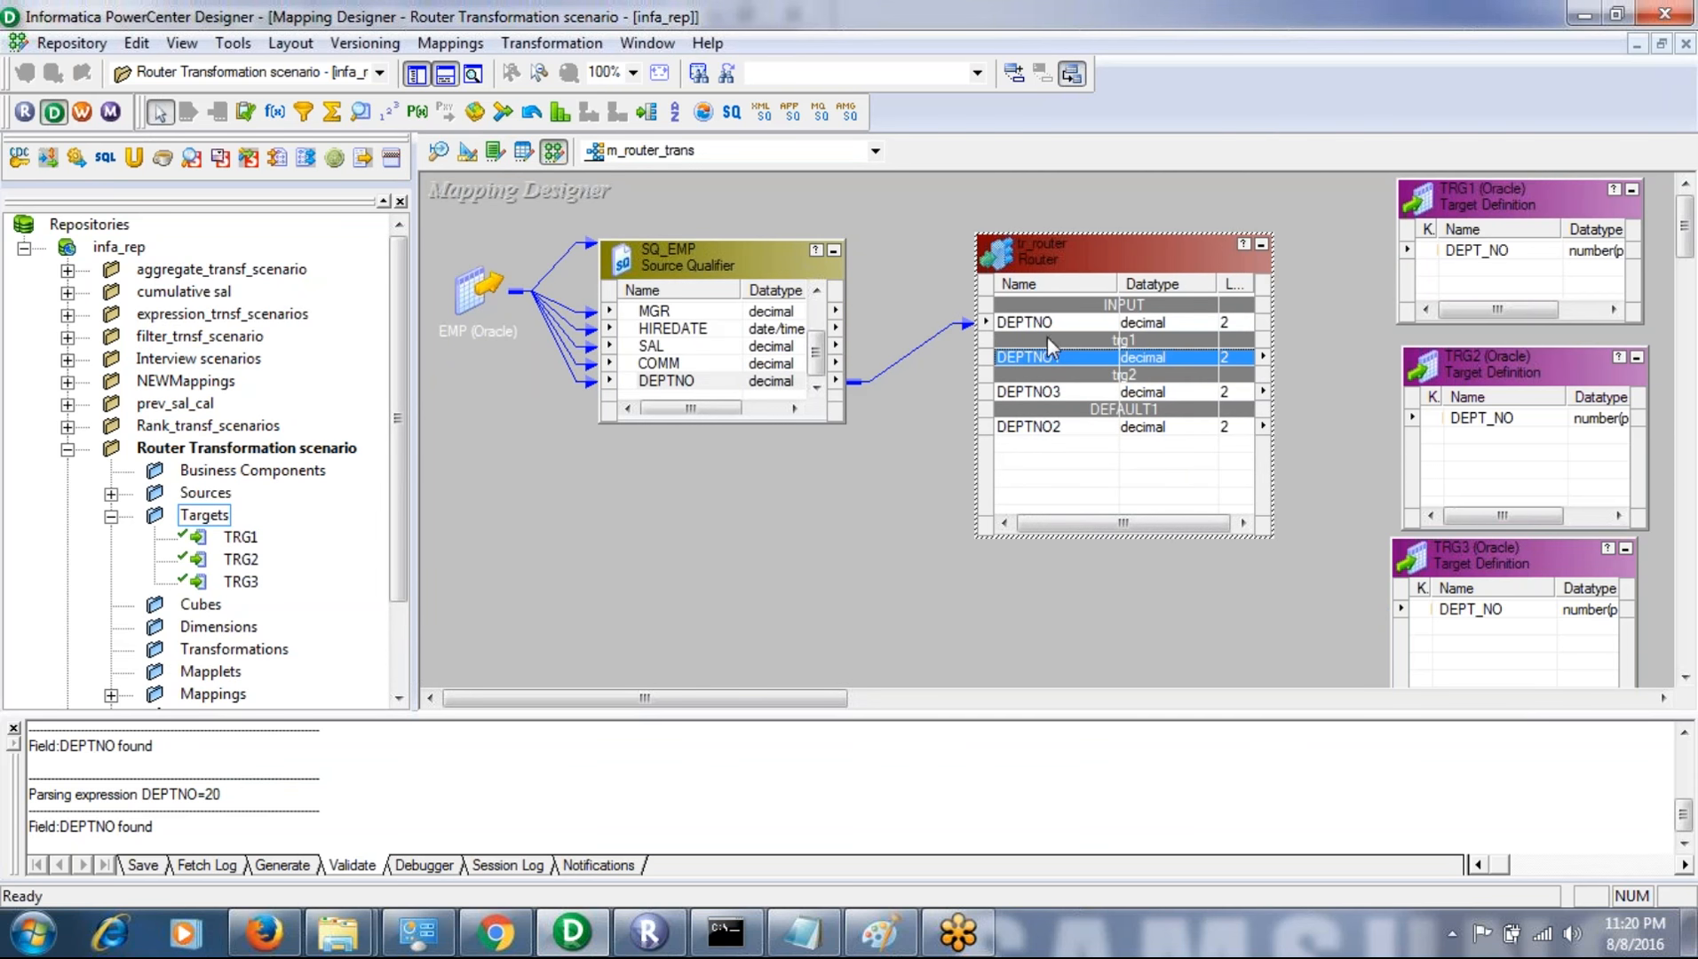
drag(1470, 248, 1471, 249)
click(1005, 394)
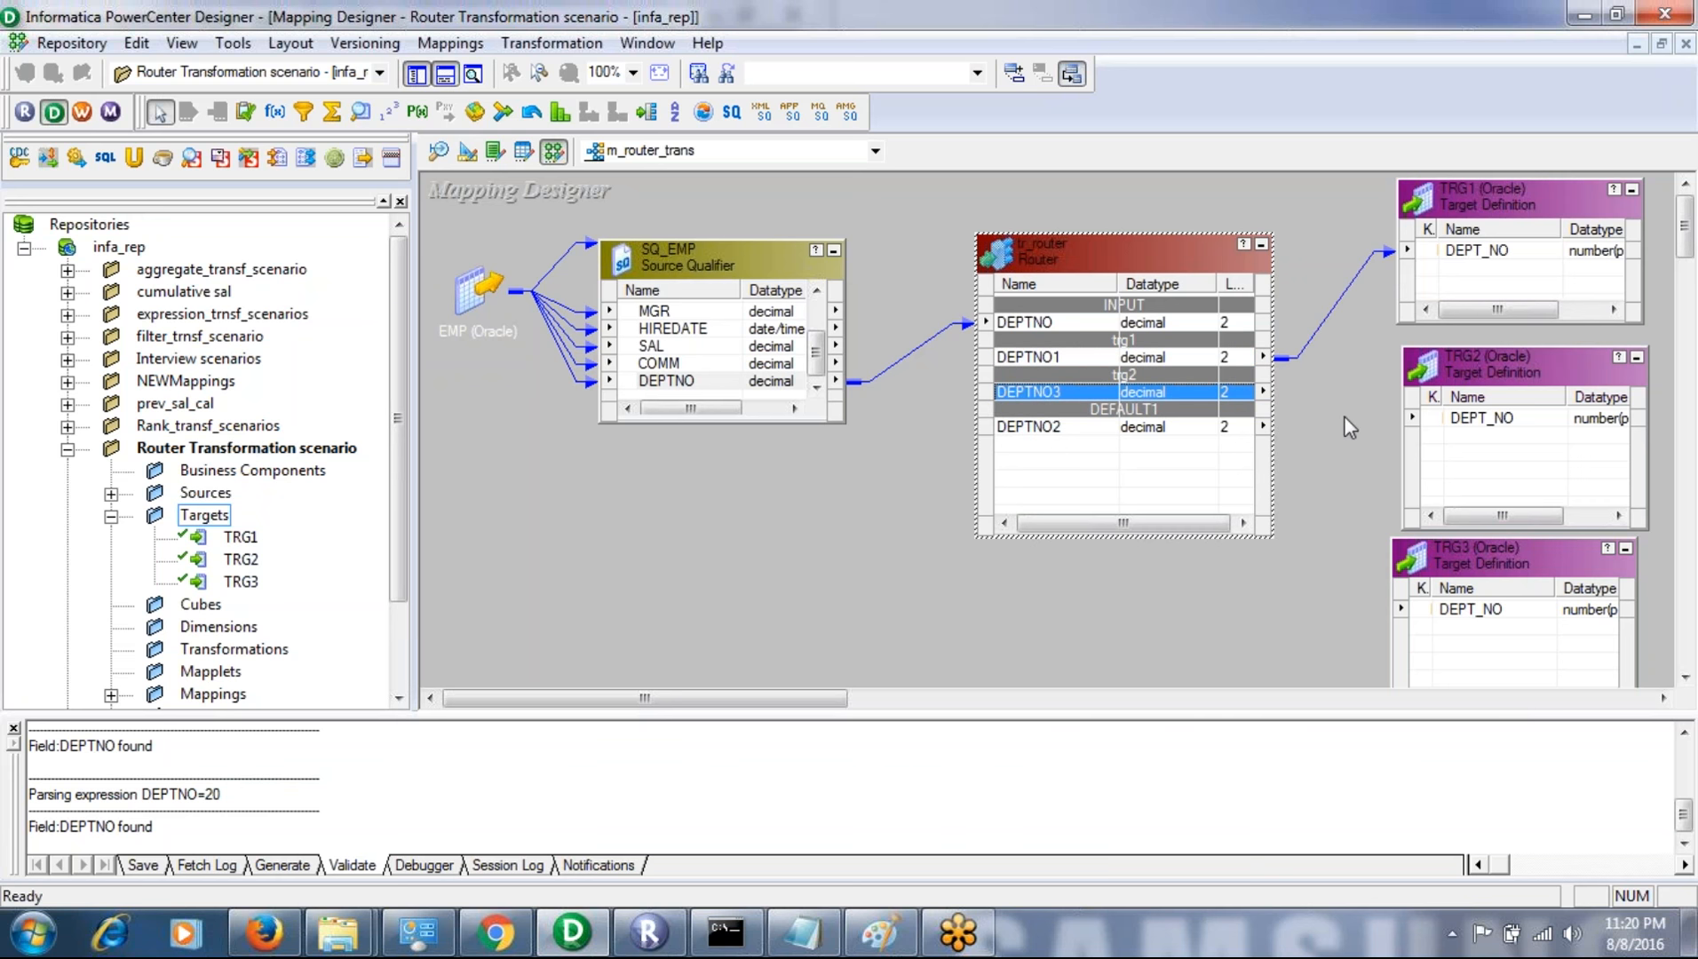
drag(1013, 391, 1366, 415)
drag(1521, 425, 1520, 424)
- Link the DEFAULT1 group's DEPTNO2 port to DEPT_NO in TRG3 and save the mapping
click(1011, 429)
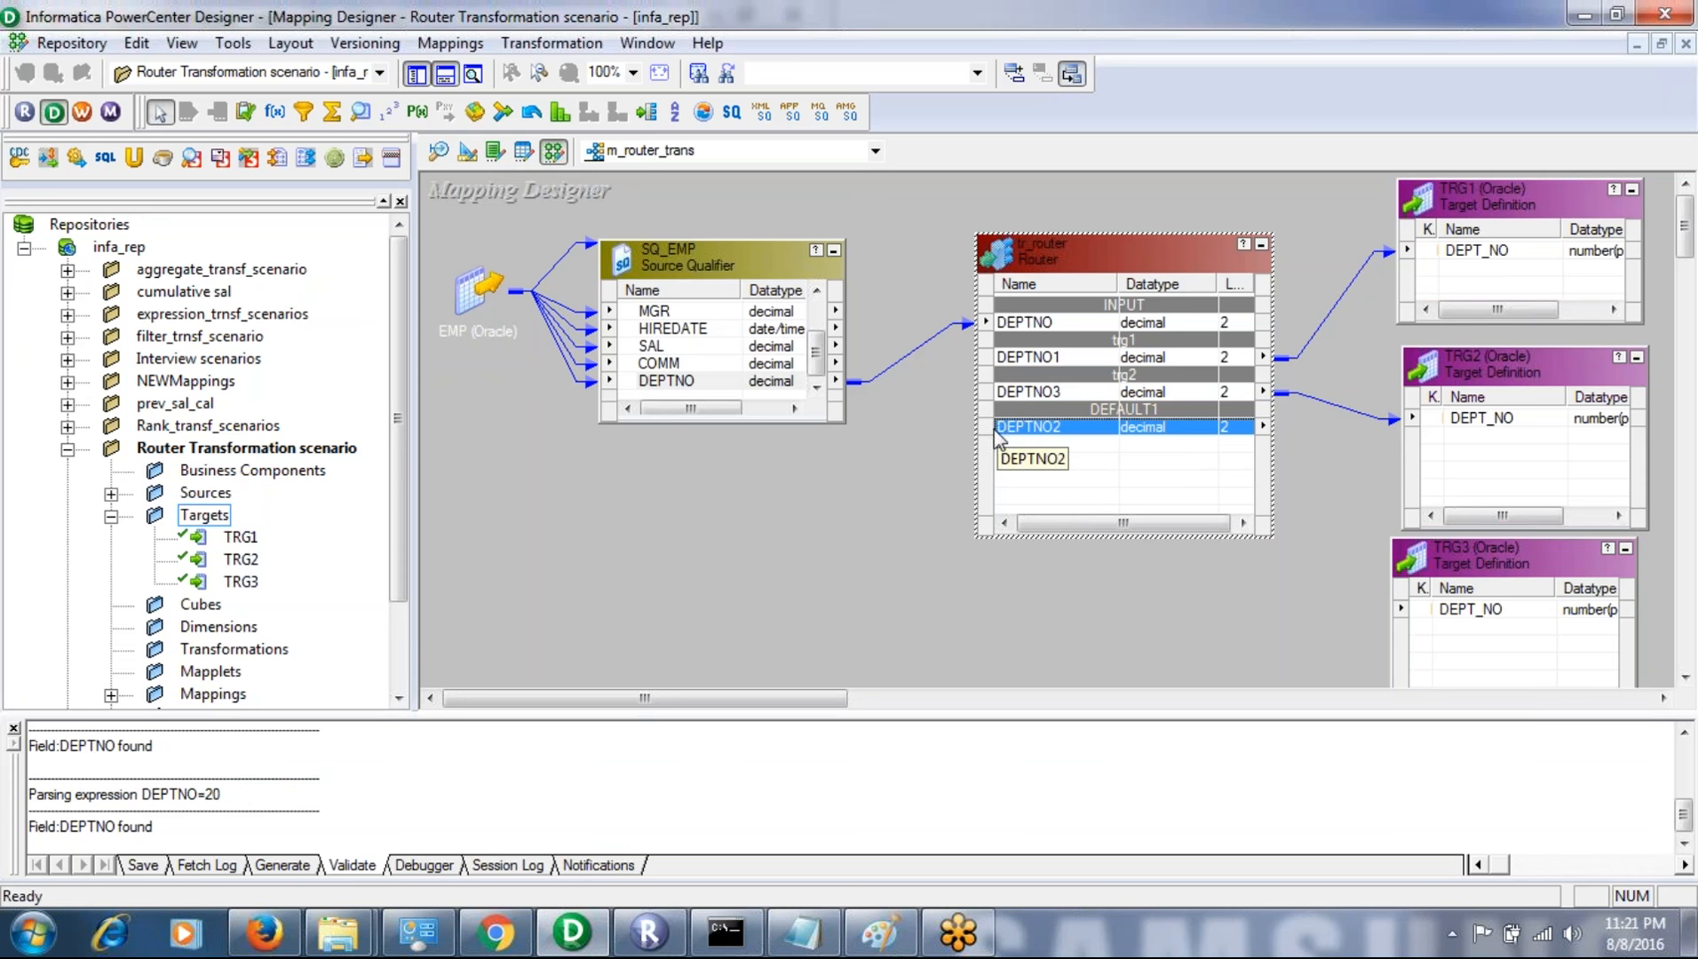
drag(1023, 421, 1457, 621)
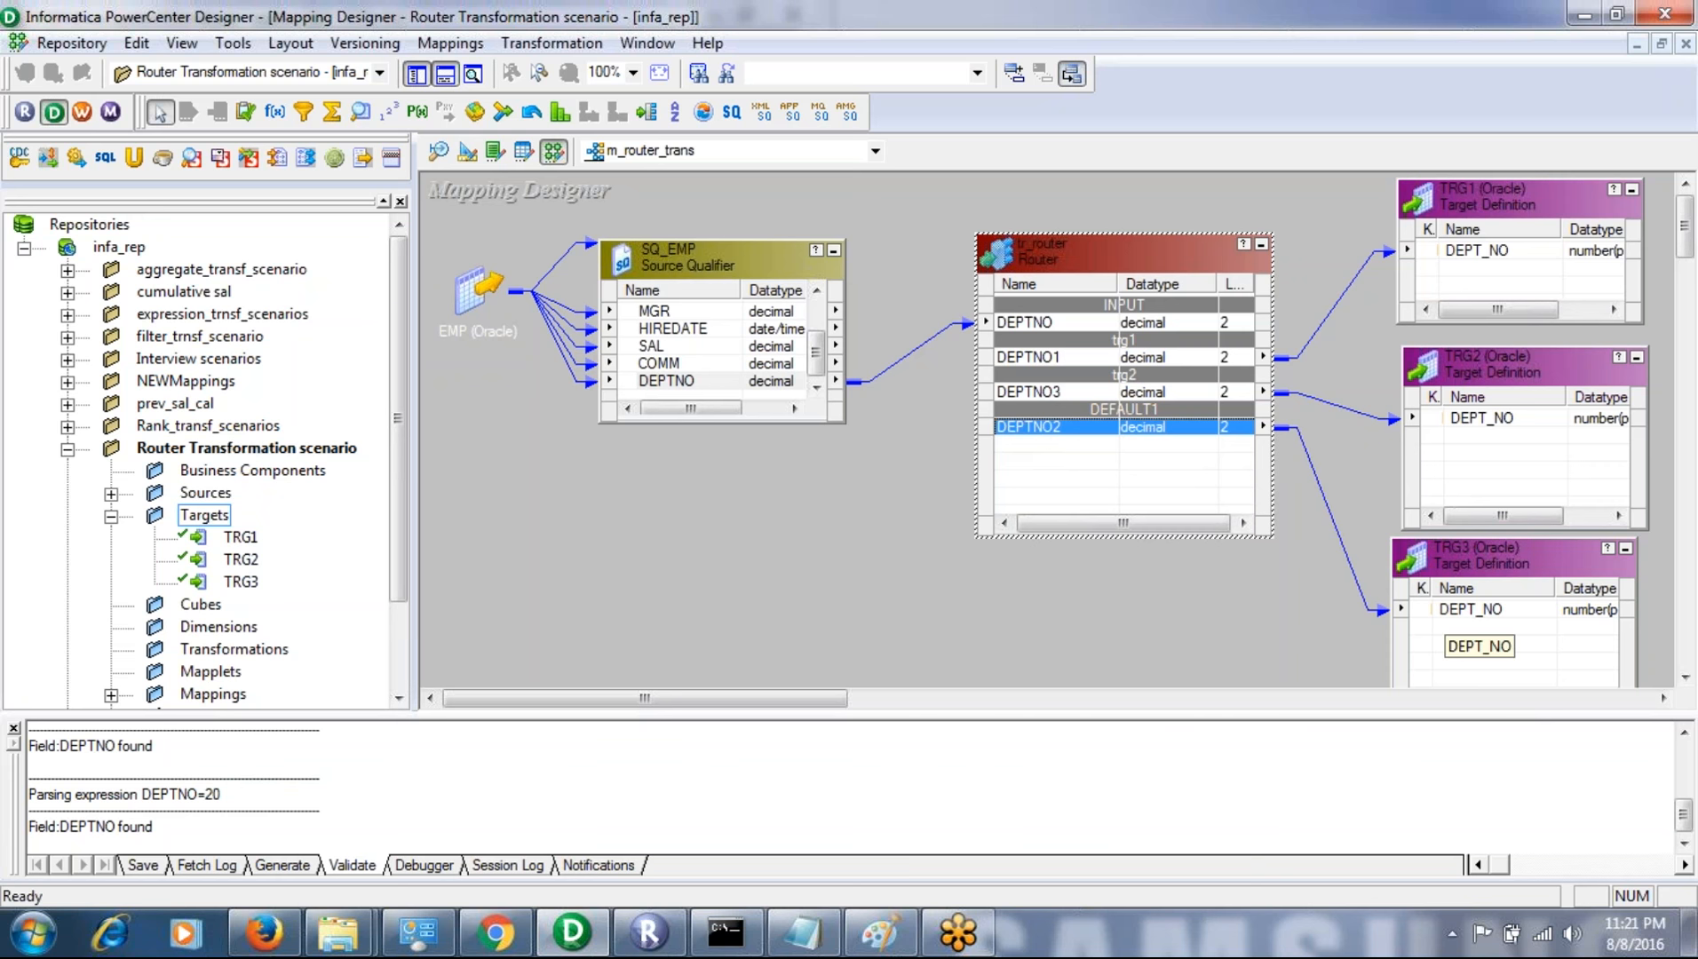
key(ctrl+s)
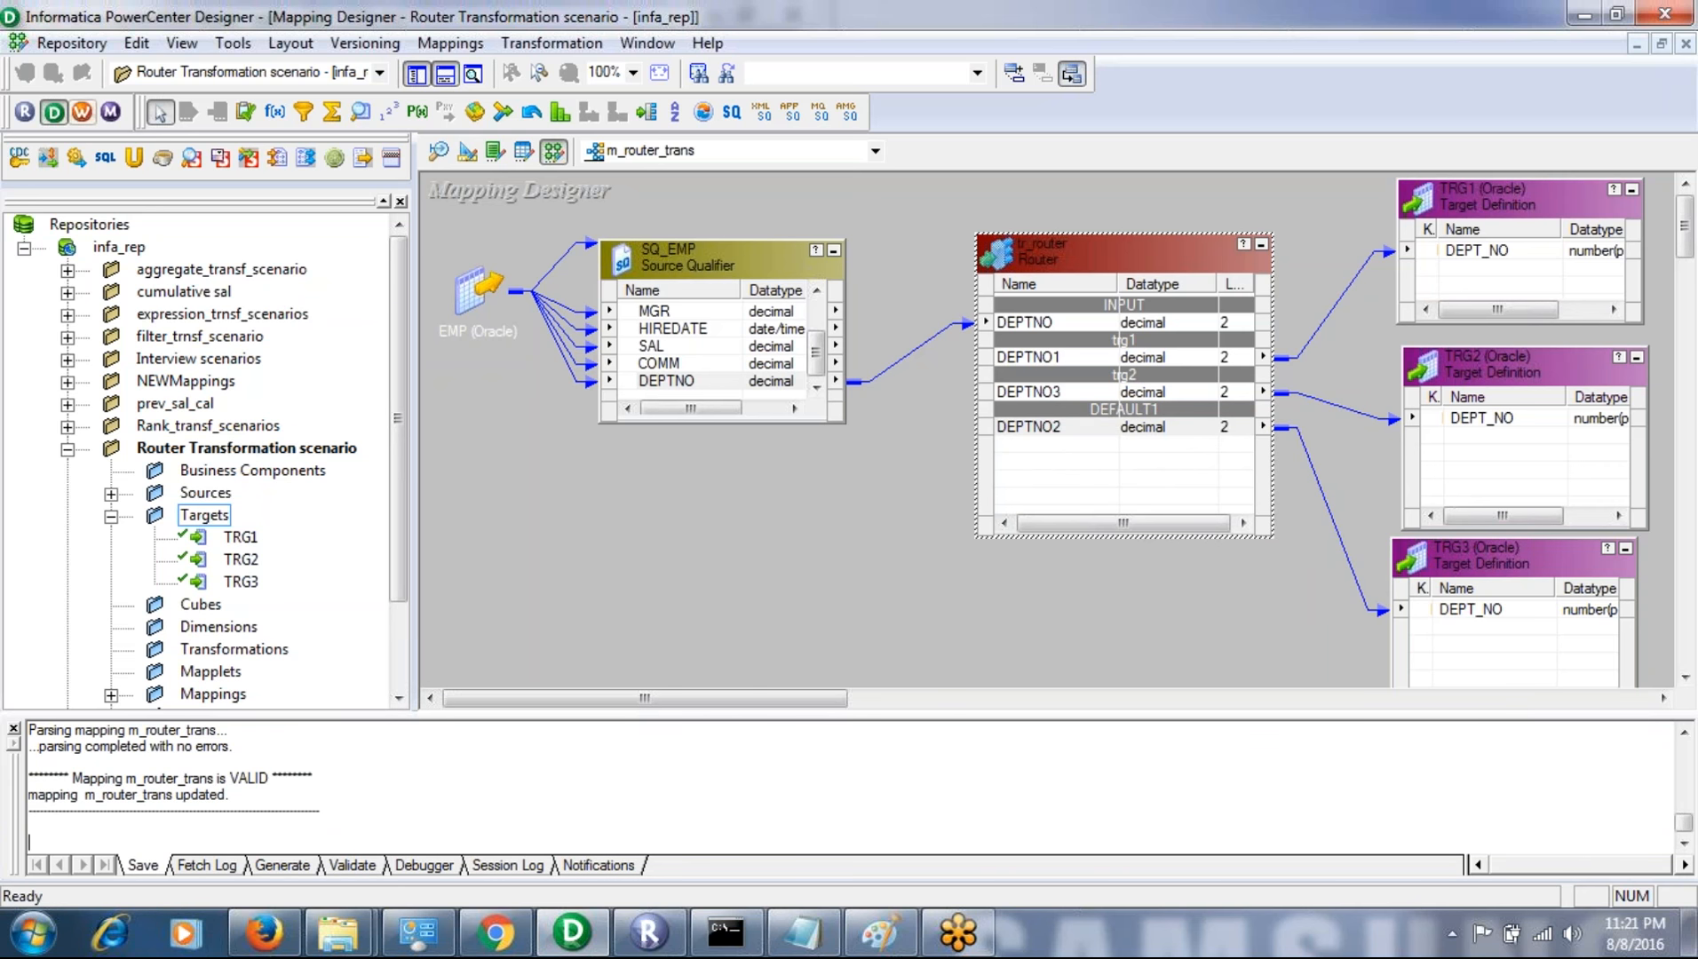
- Switch to PowerCenter Workflow Manager, dismiss the startup tip, and connect to the infa_rep repository by entering the account password
click(83, 112)
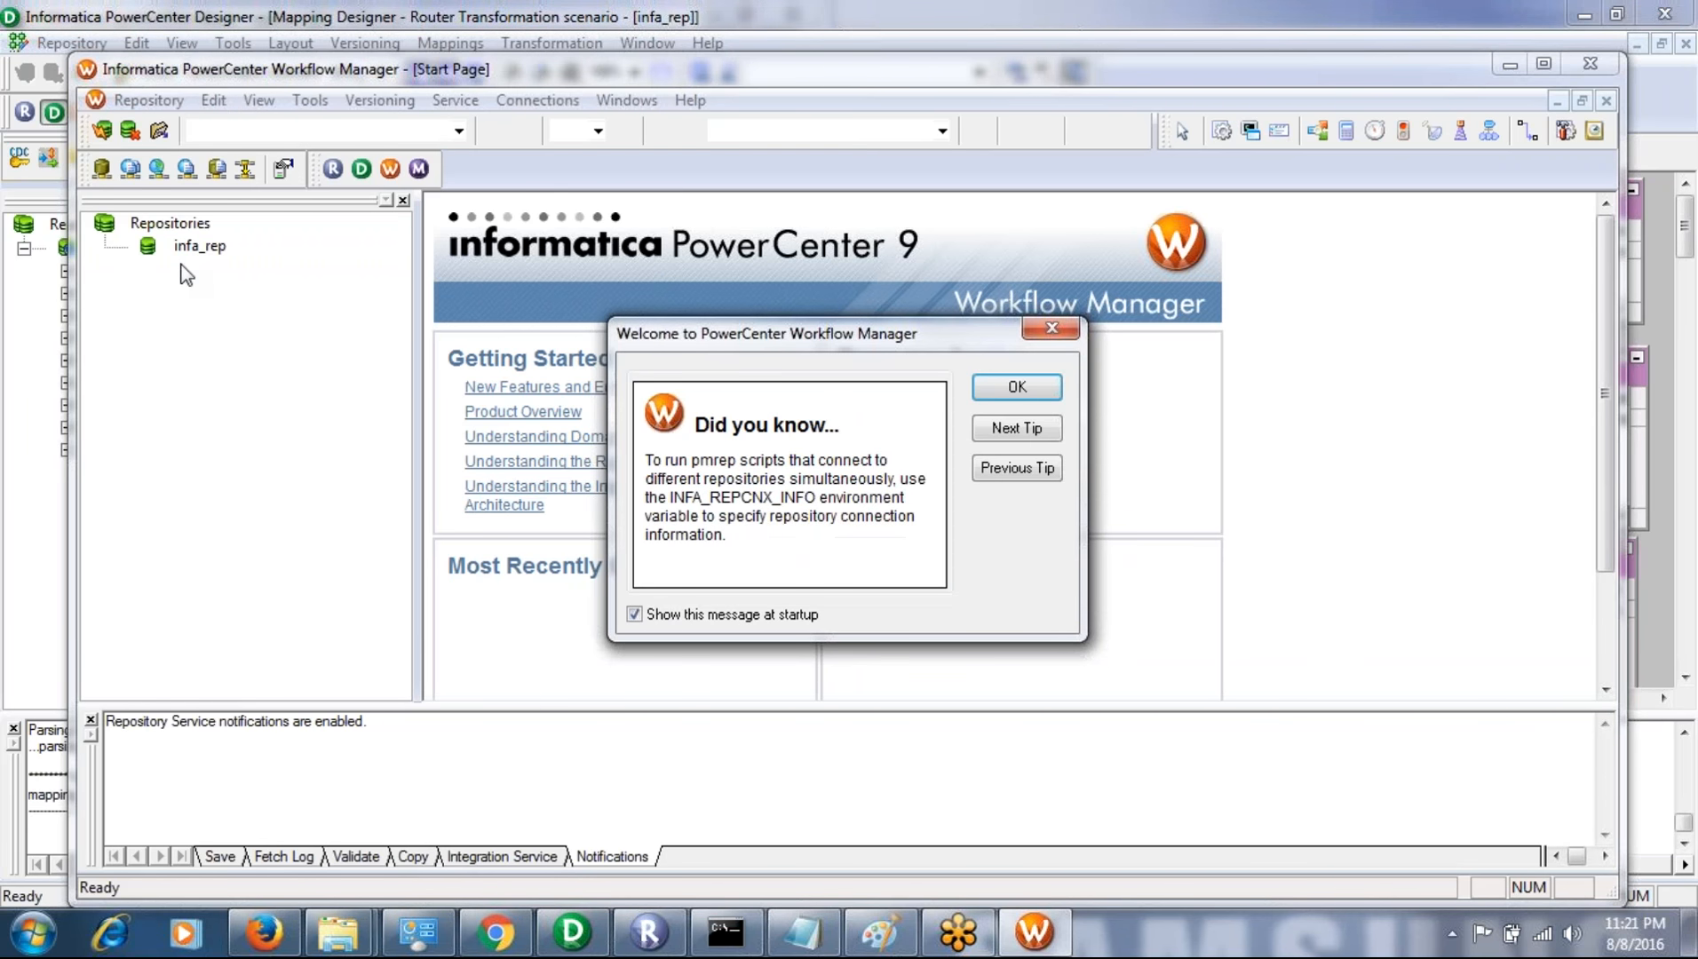
click(1017, 387)
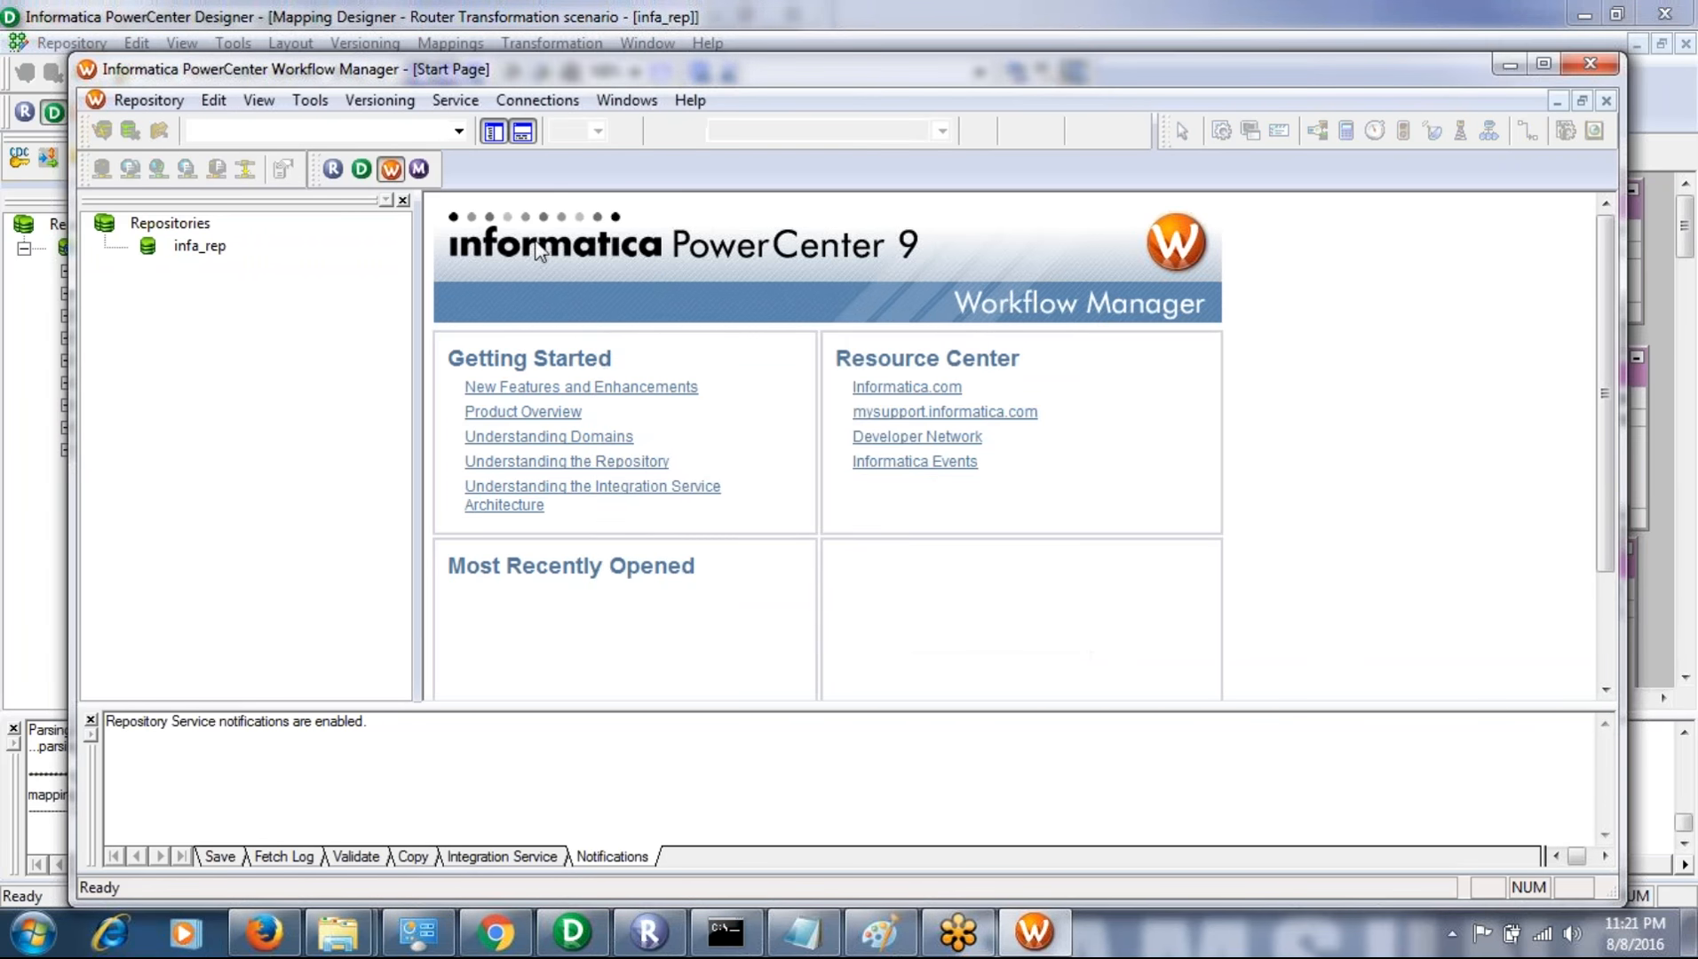
right_click(203, 248)
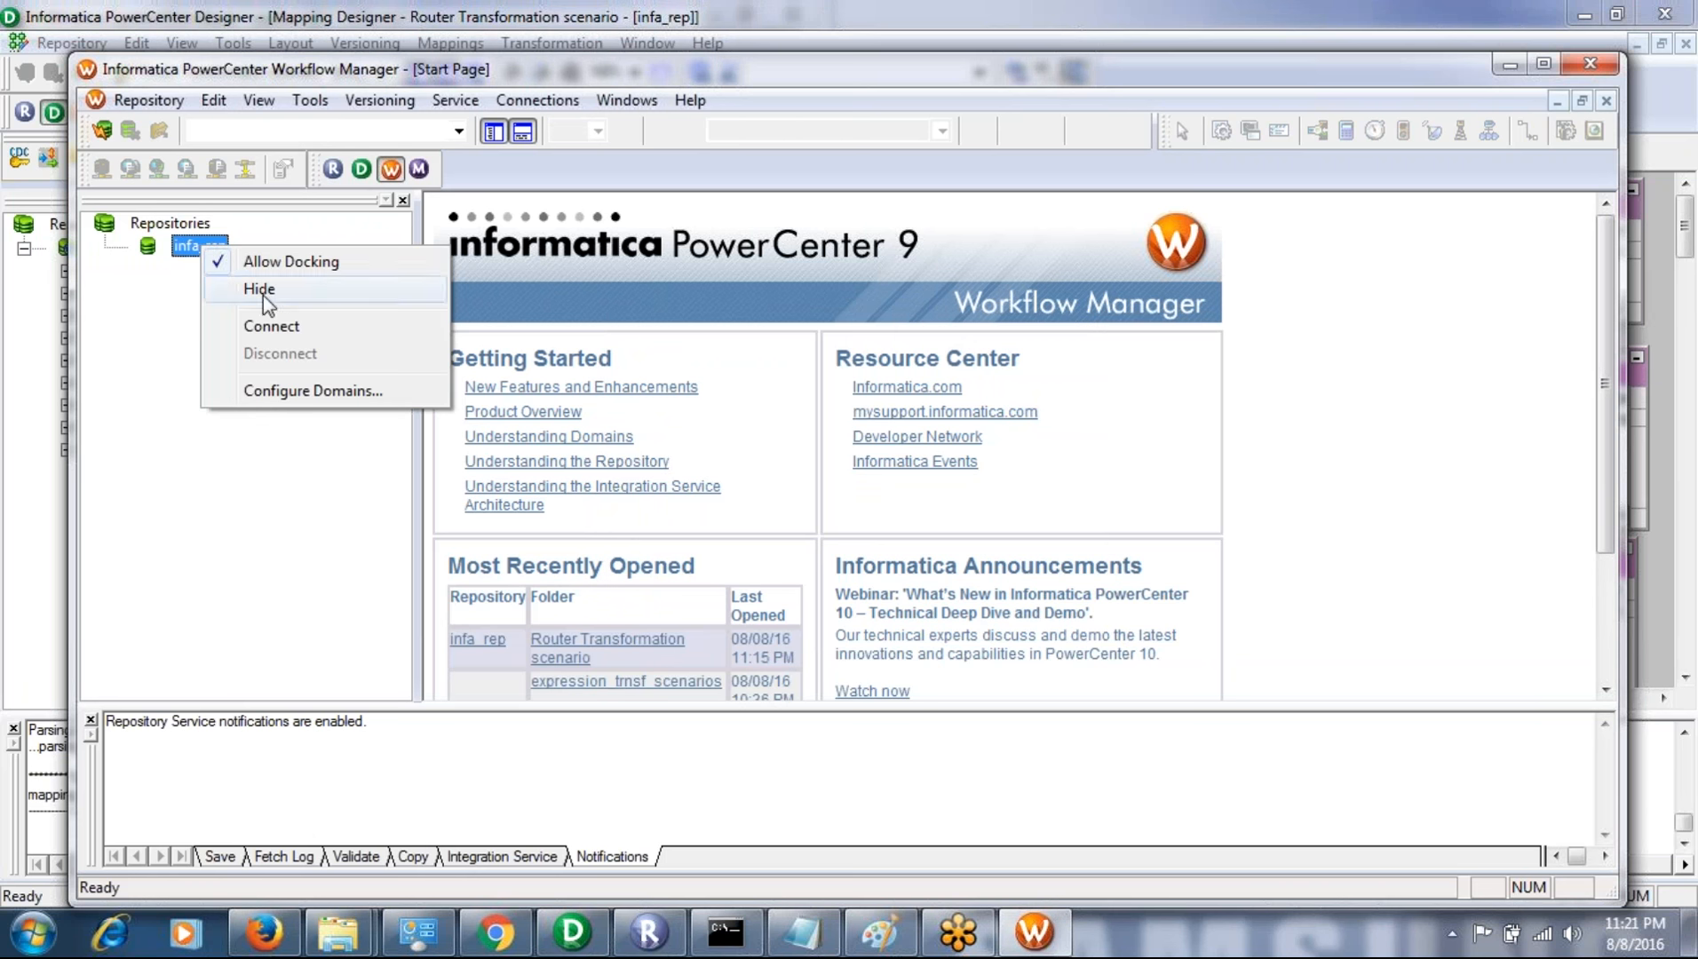
click(267, 327)
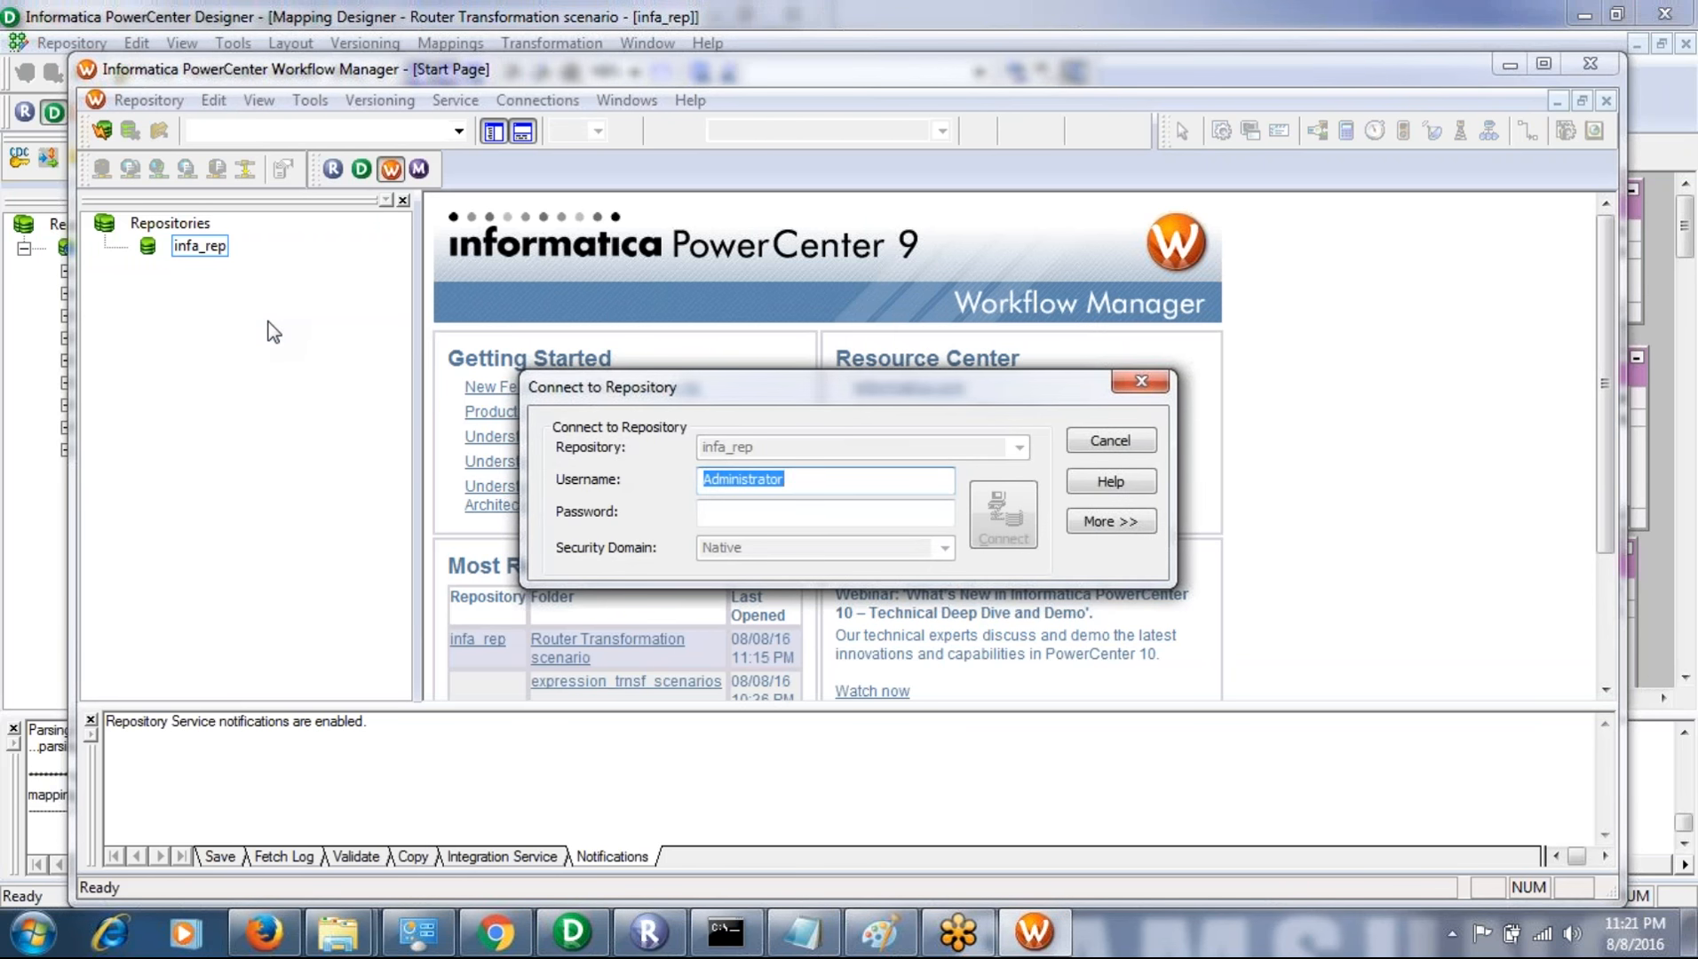
key(Tab)
key(Return)
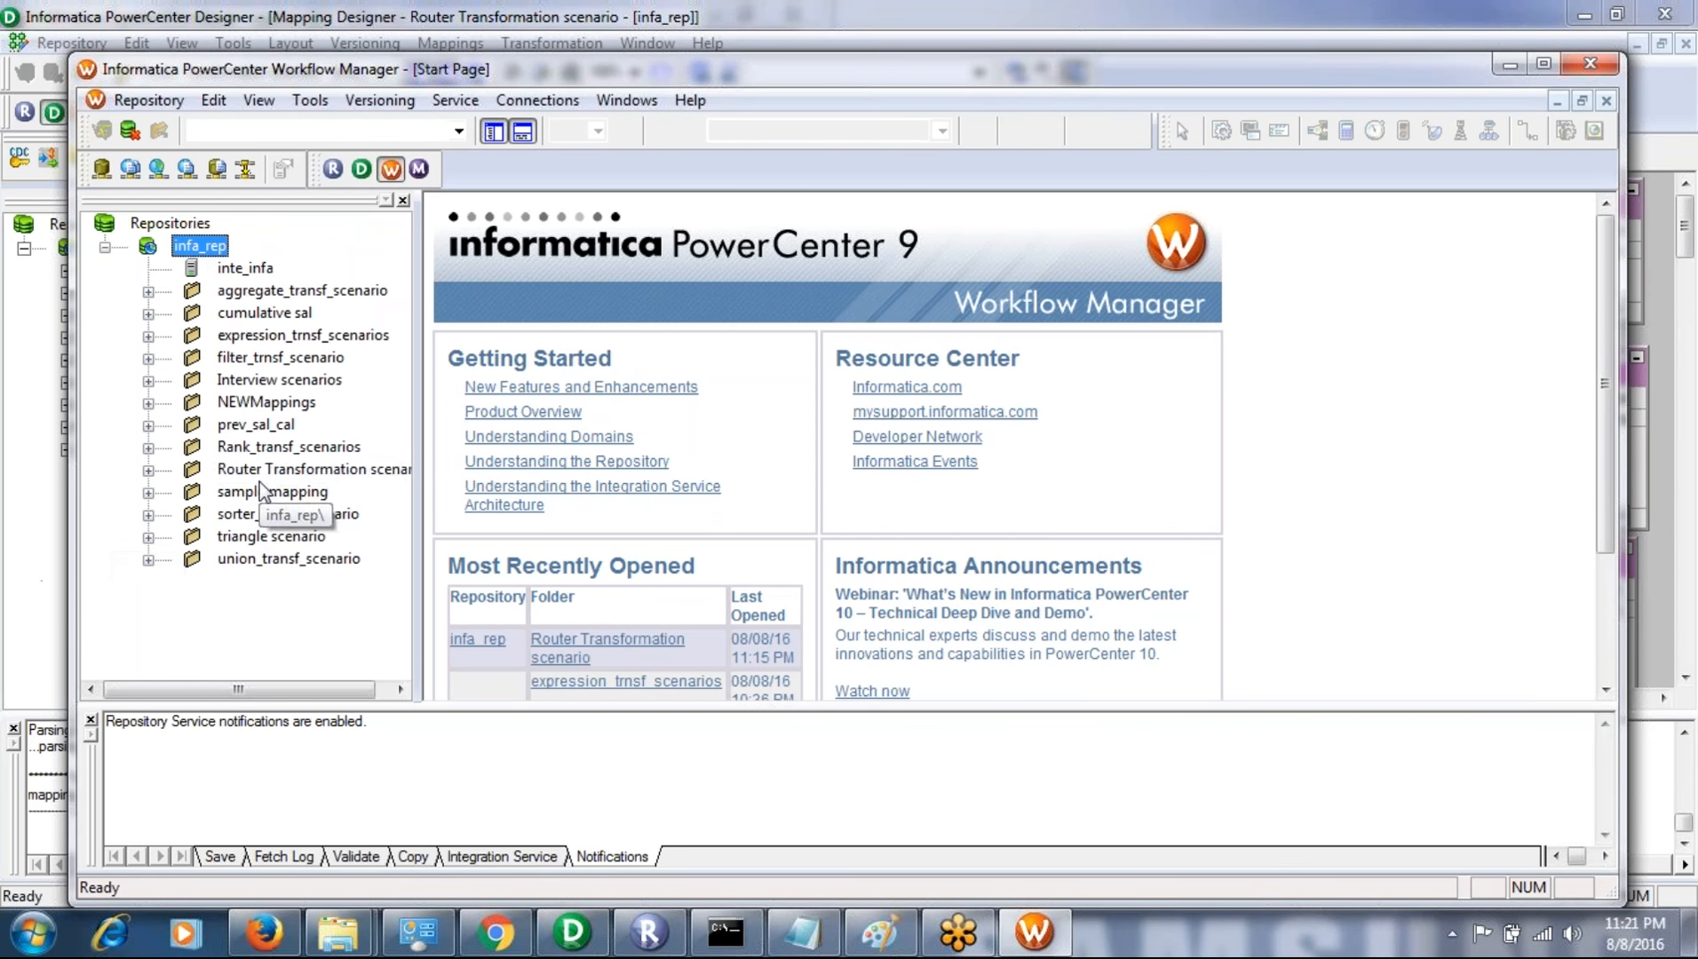
- Open the Router Transformation scenario folder in the Task Developer
click(263, 478)
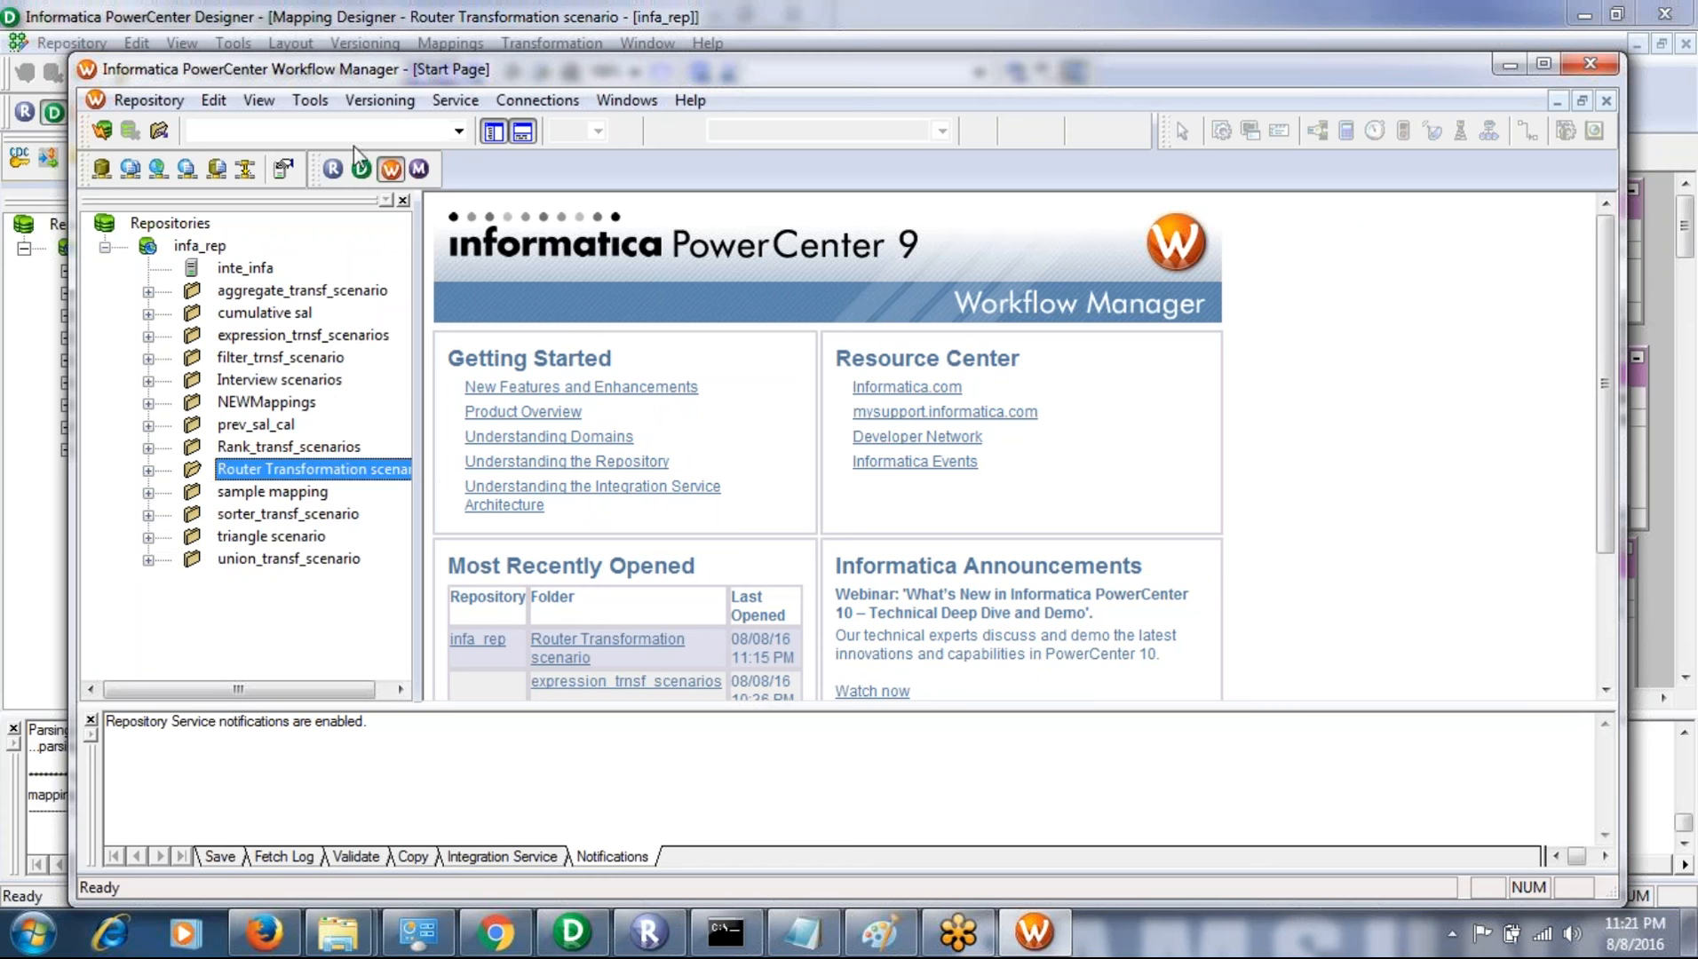
click(326, 105)
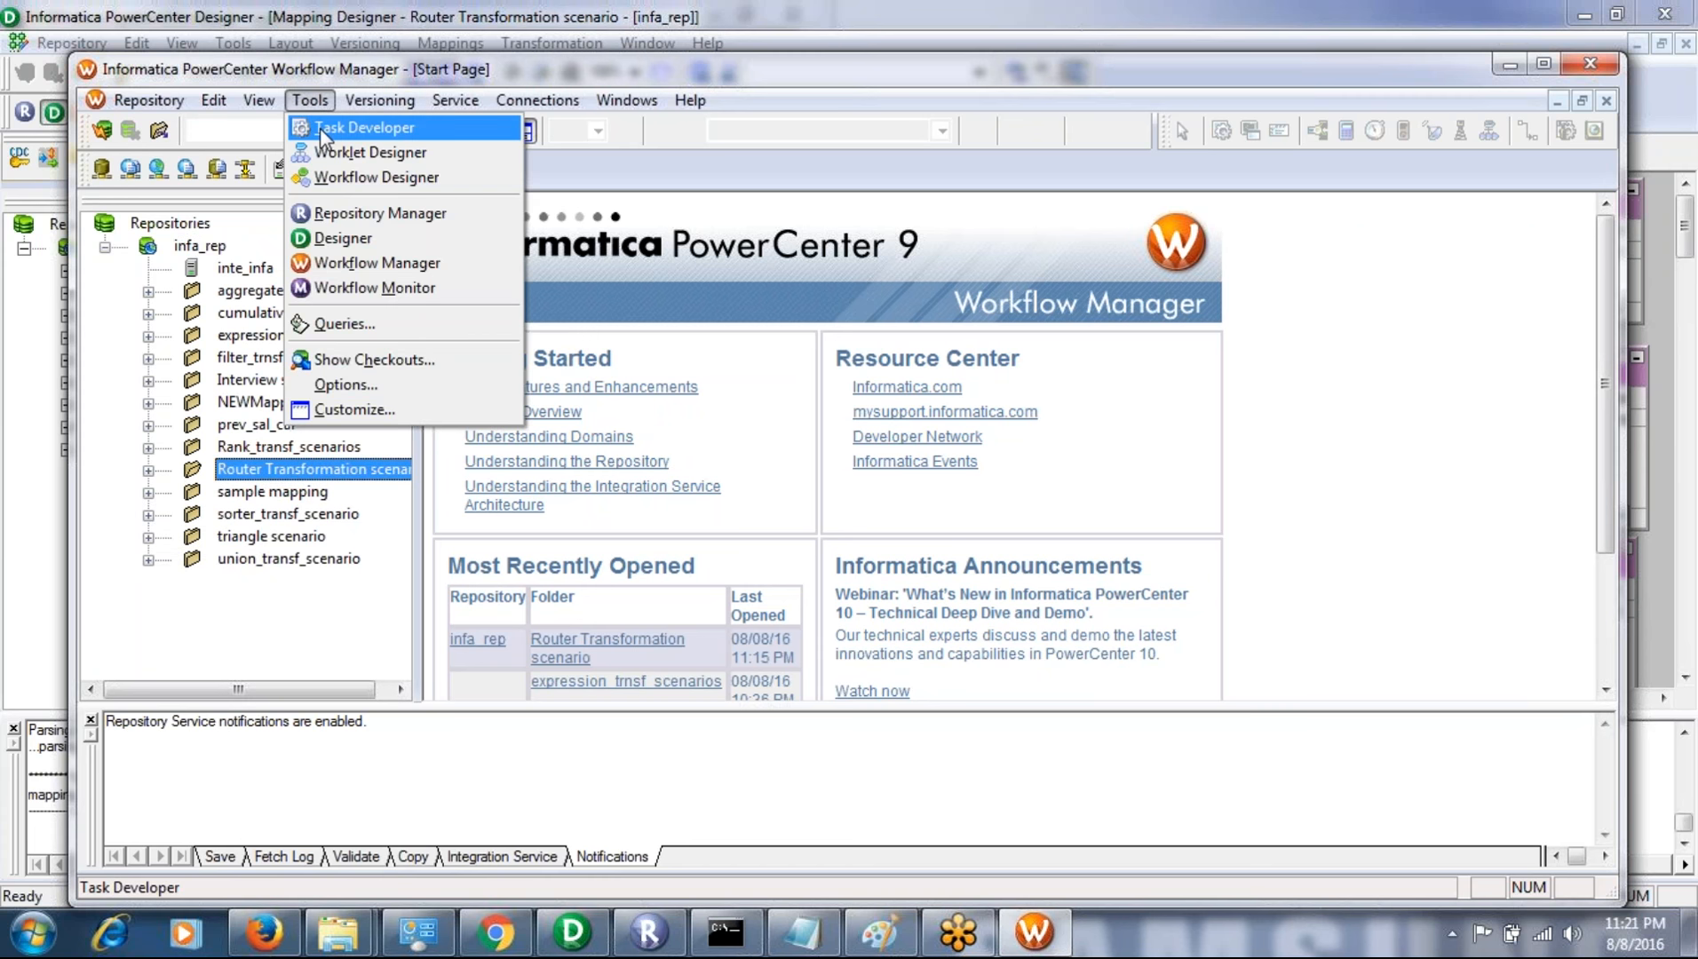
click(331, 127)
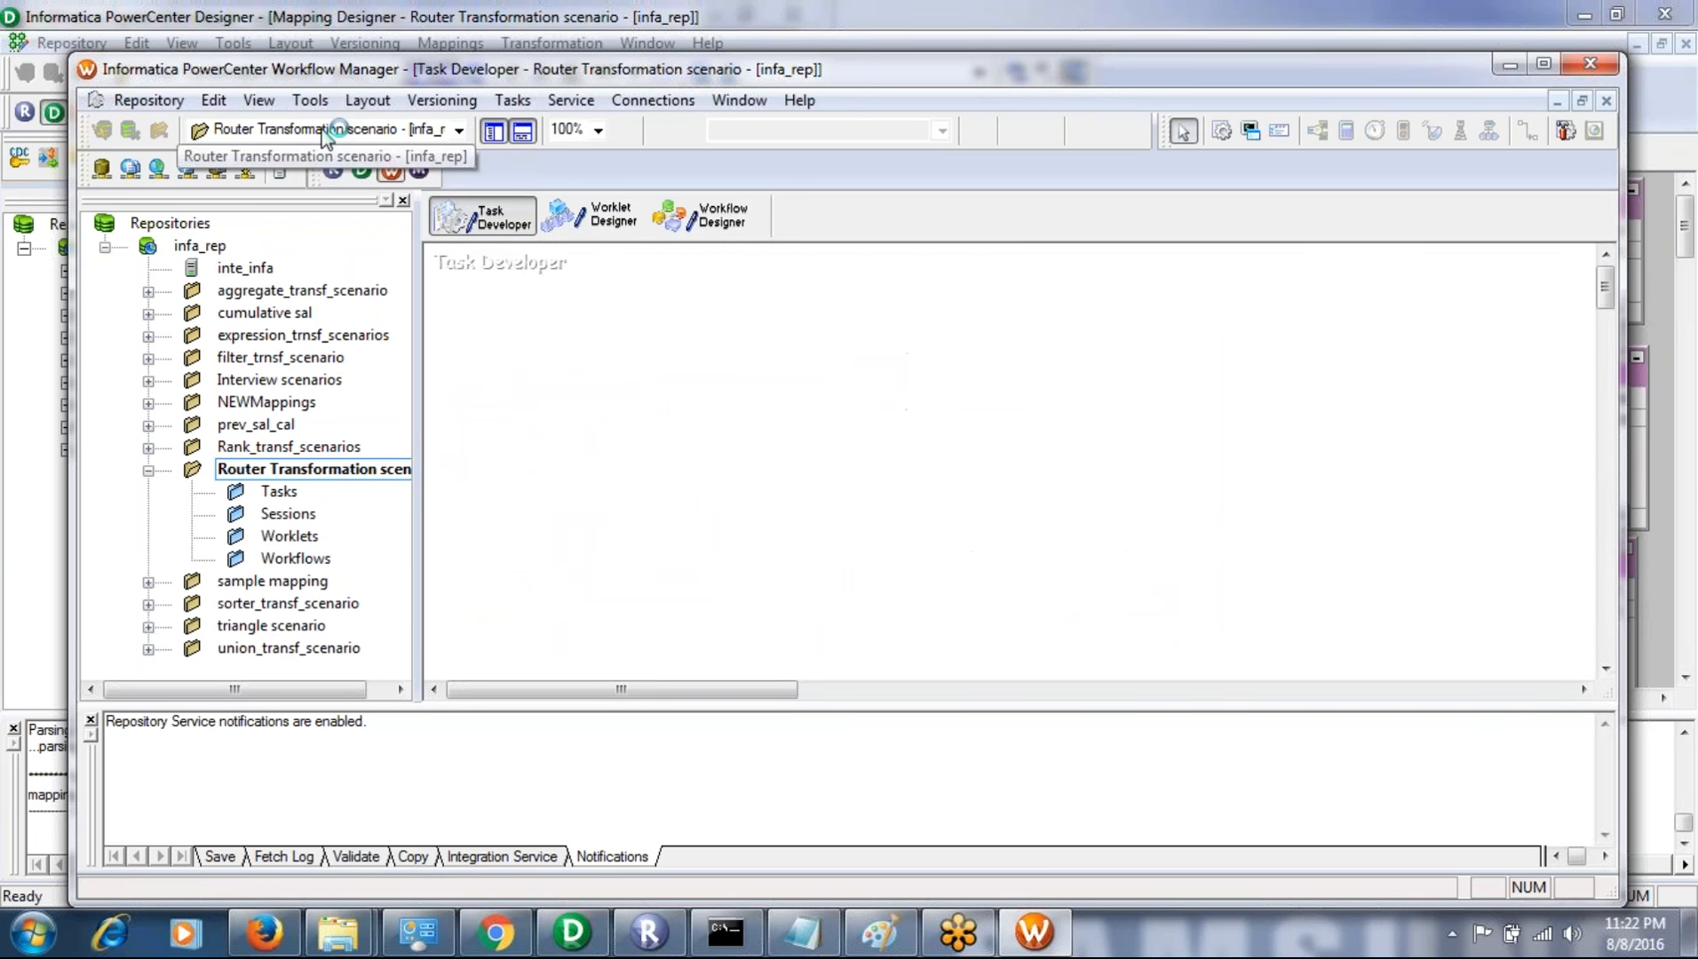
- Create a session task named s_router associated with the m_router_trans mapping, and save it to the repository
click(513, 100)
click(540, 127)
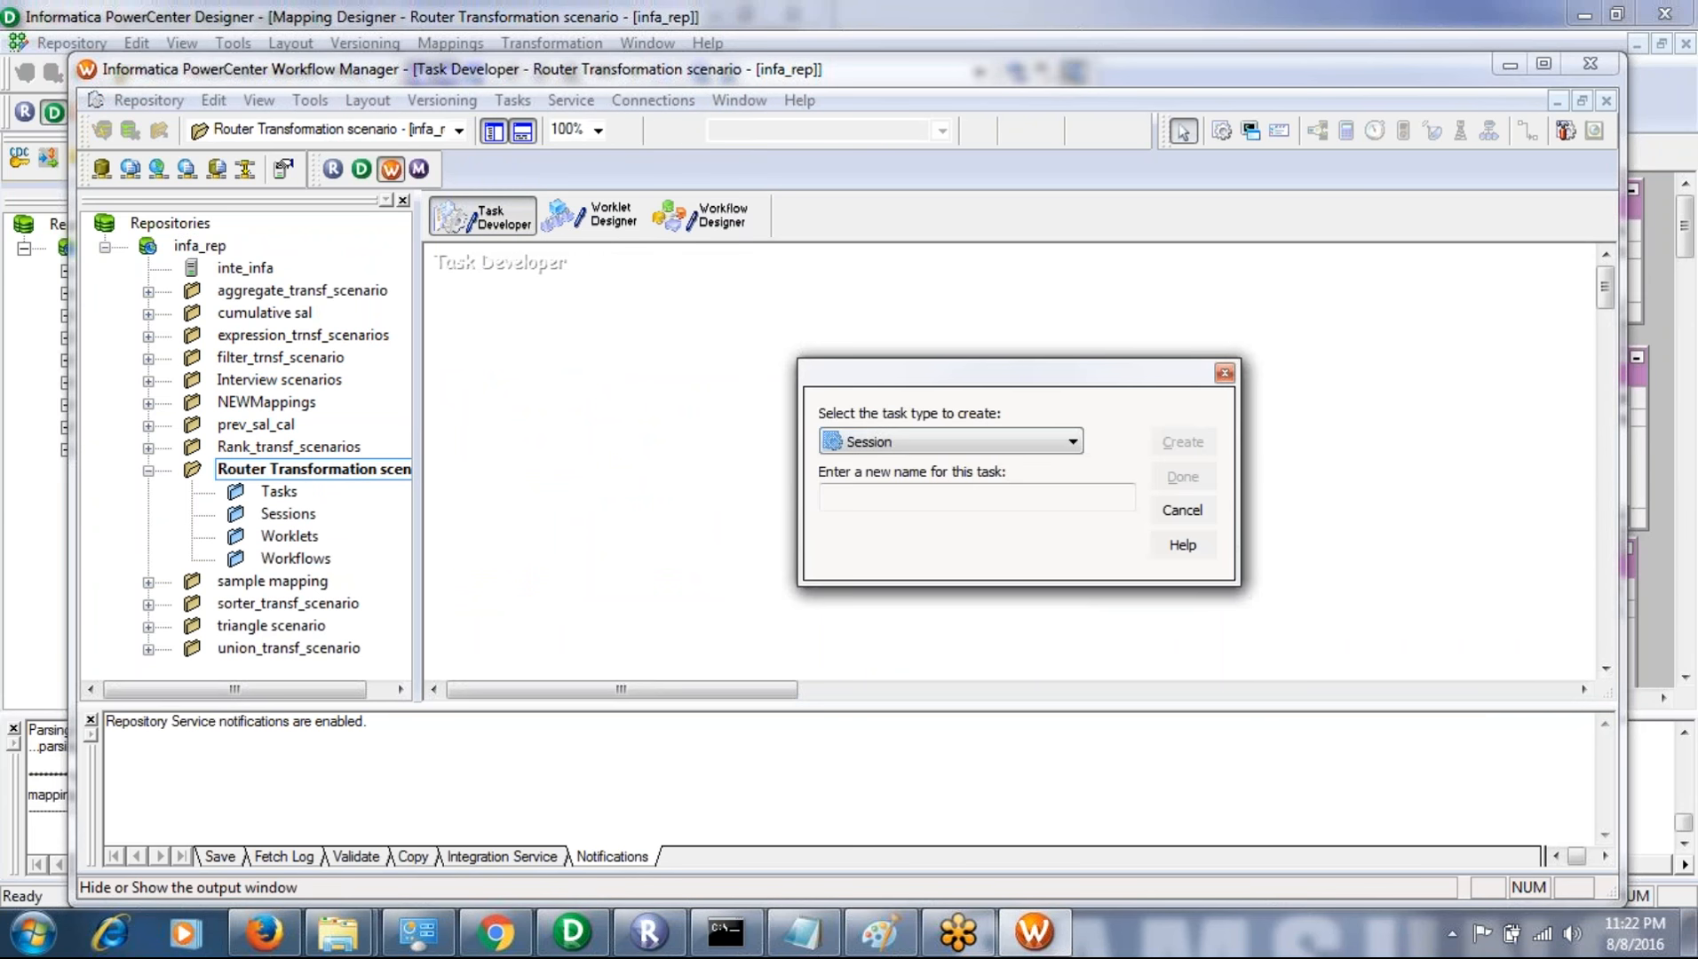
click(857, 495)
text(s_)
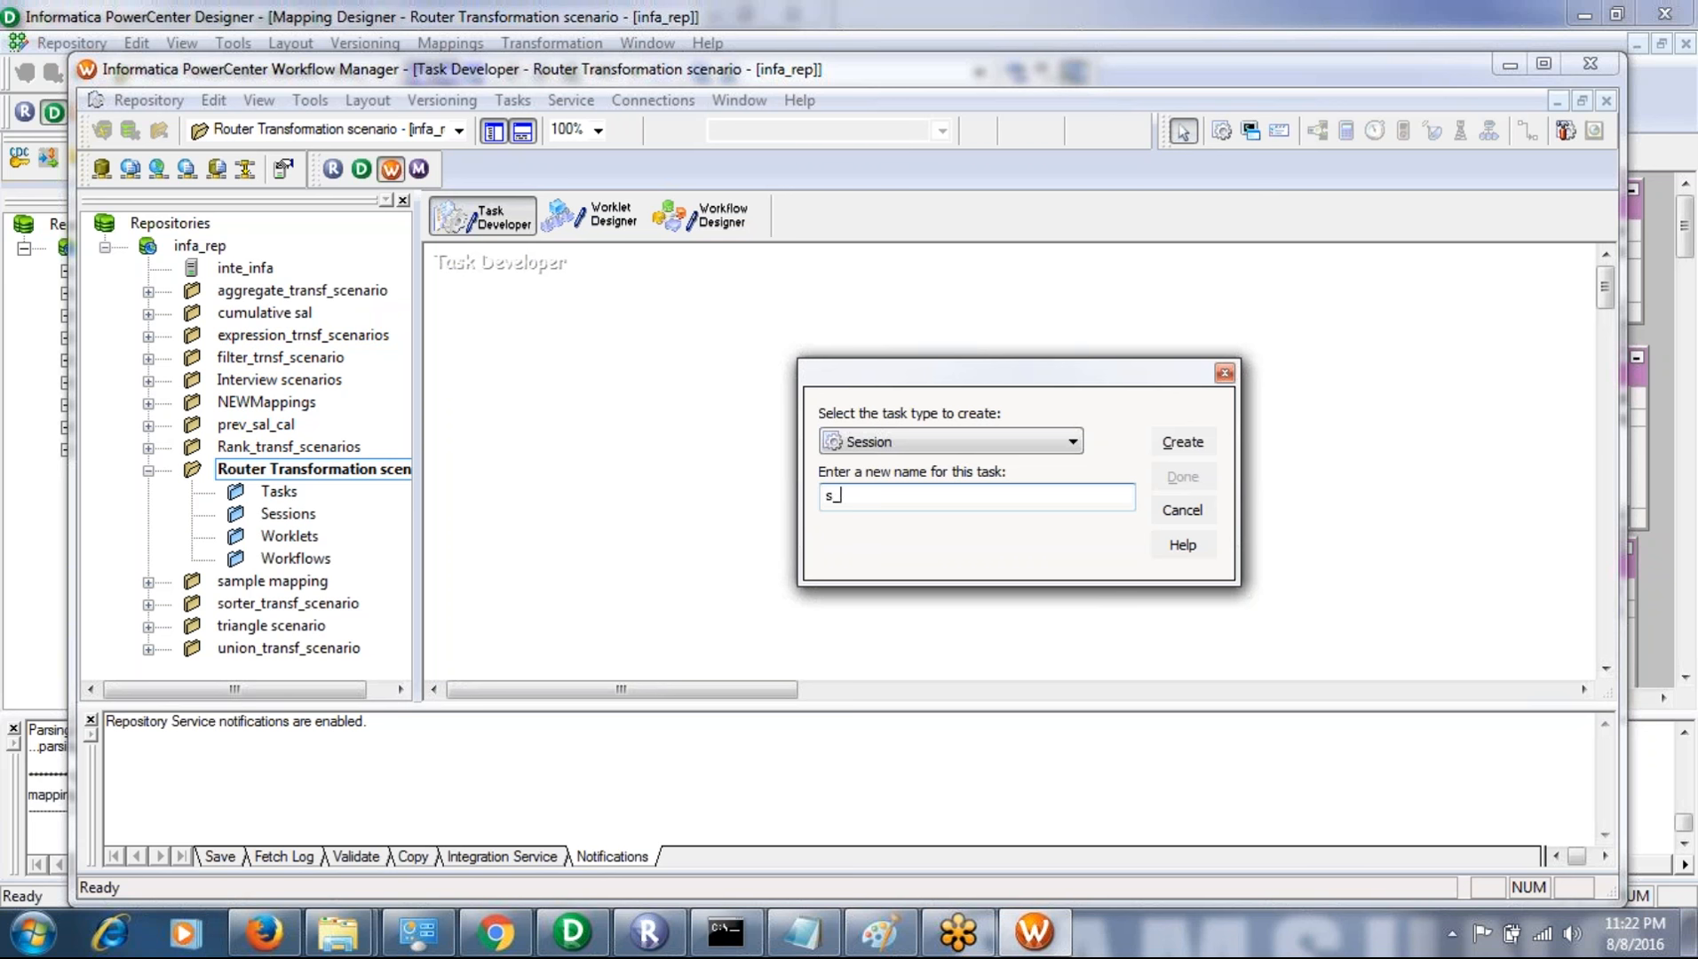
text(router)
click(1182, 450)
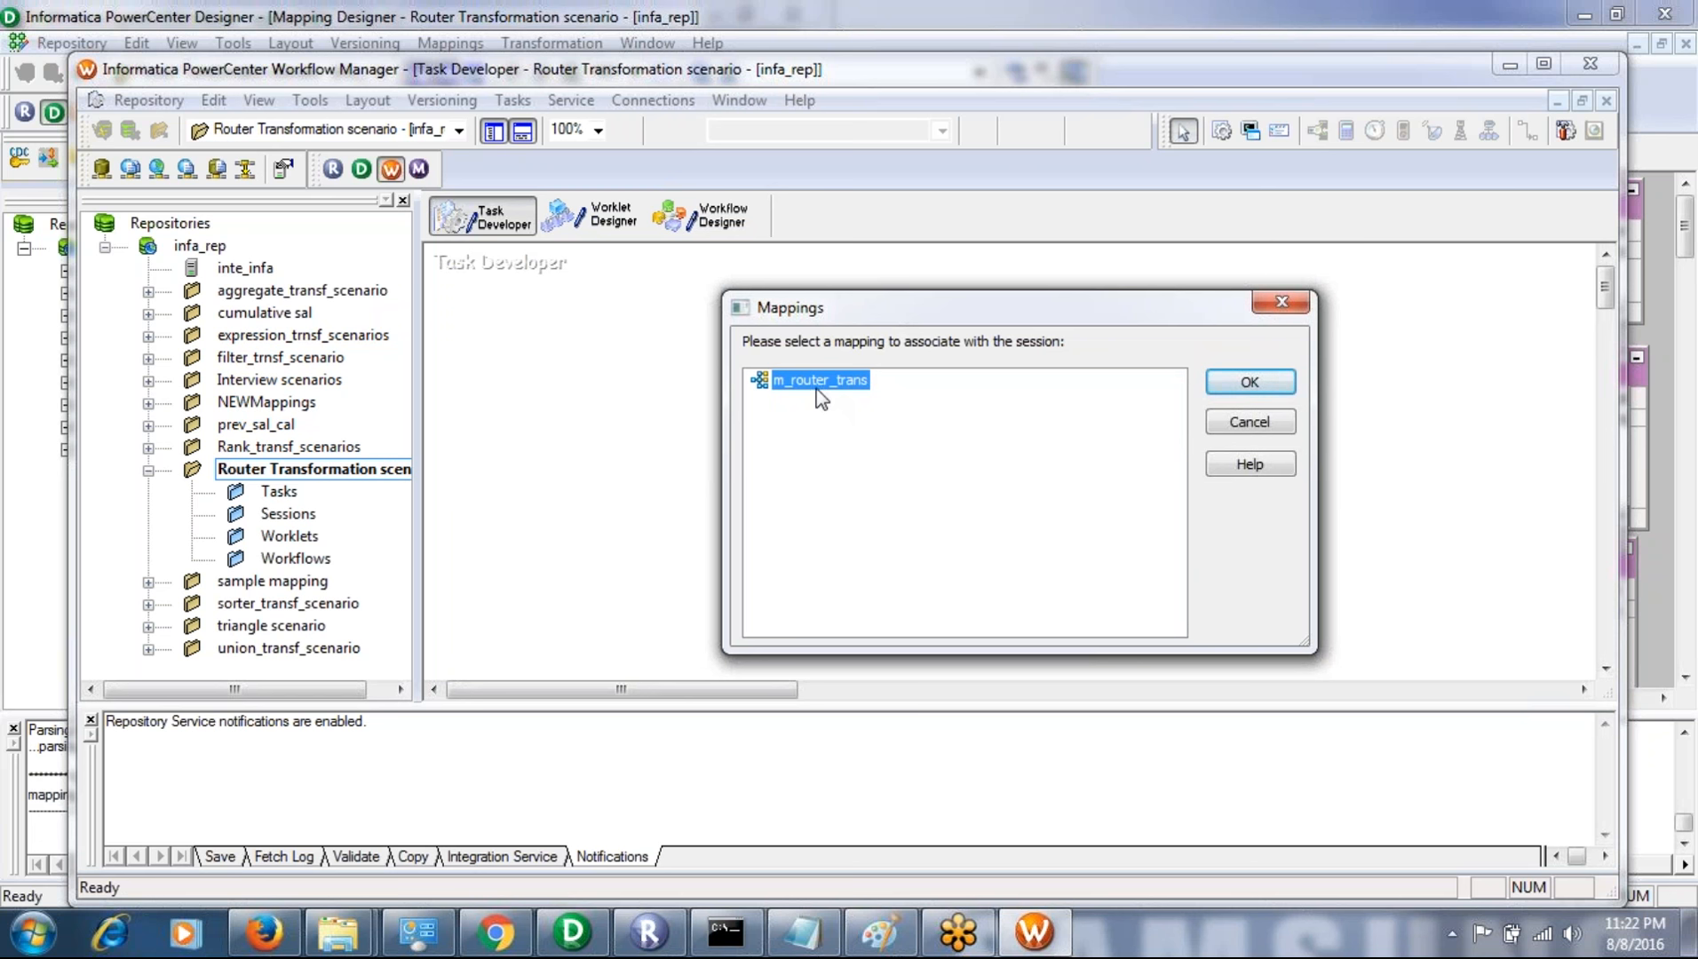
click(1229, 384)
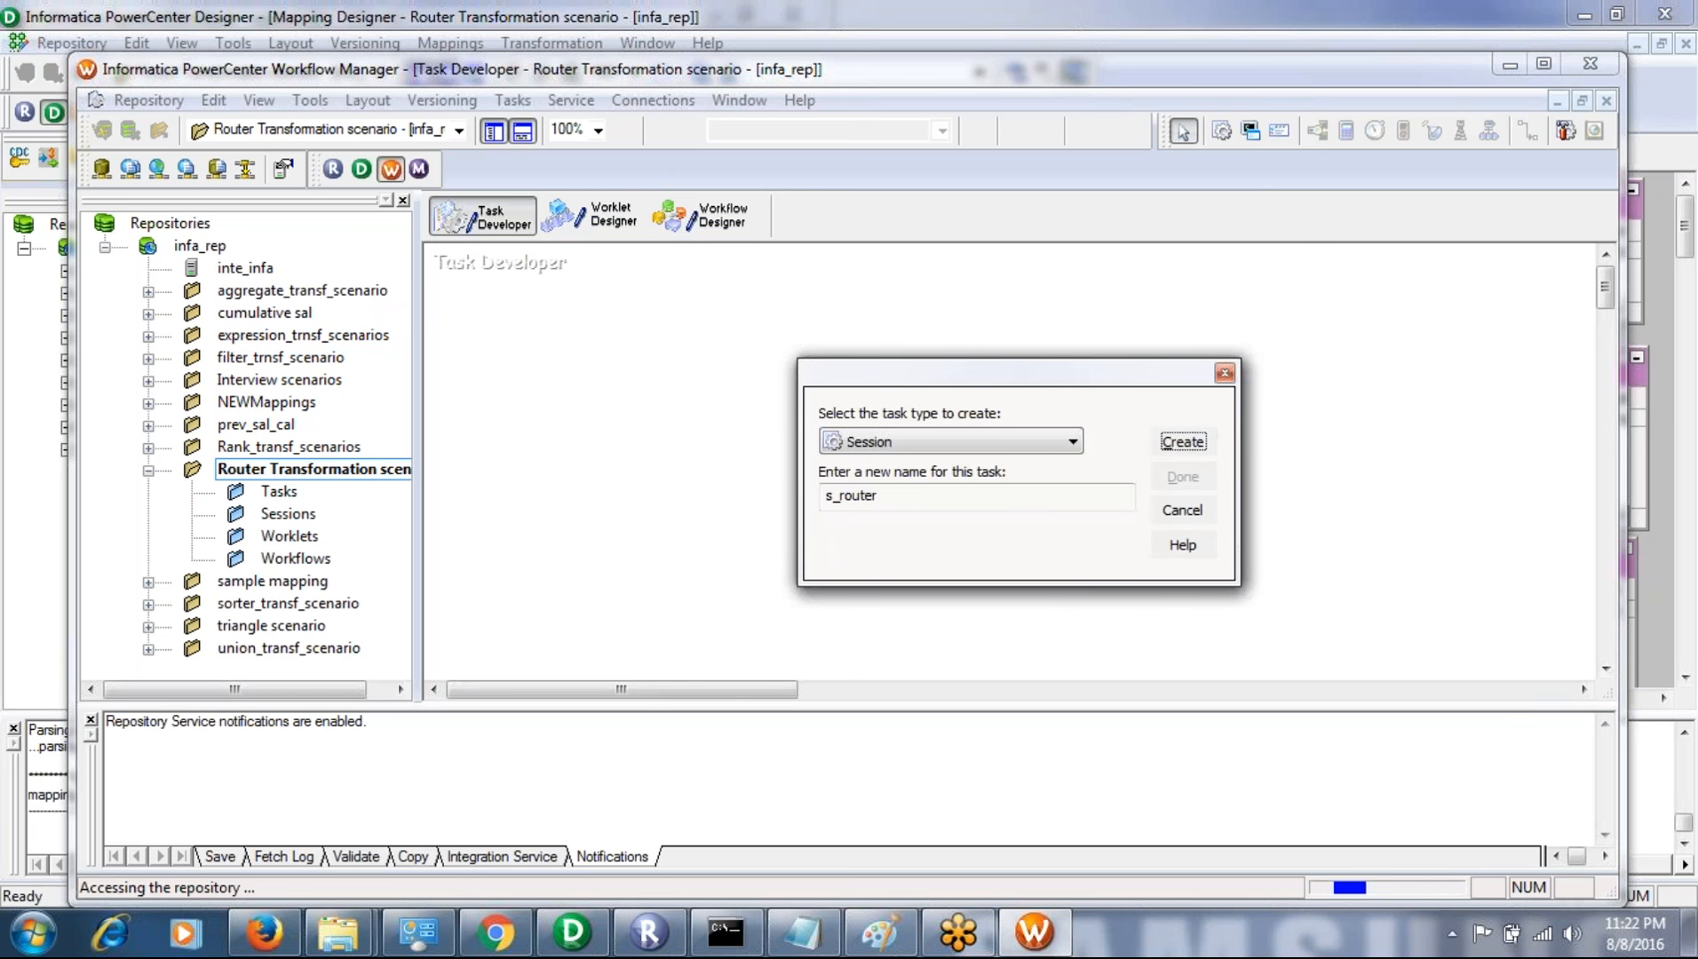
click(1168, 477)
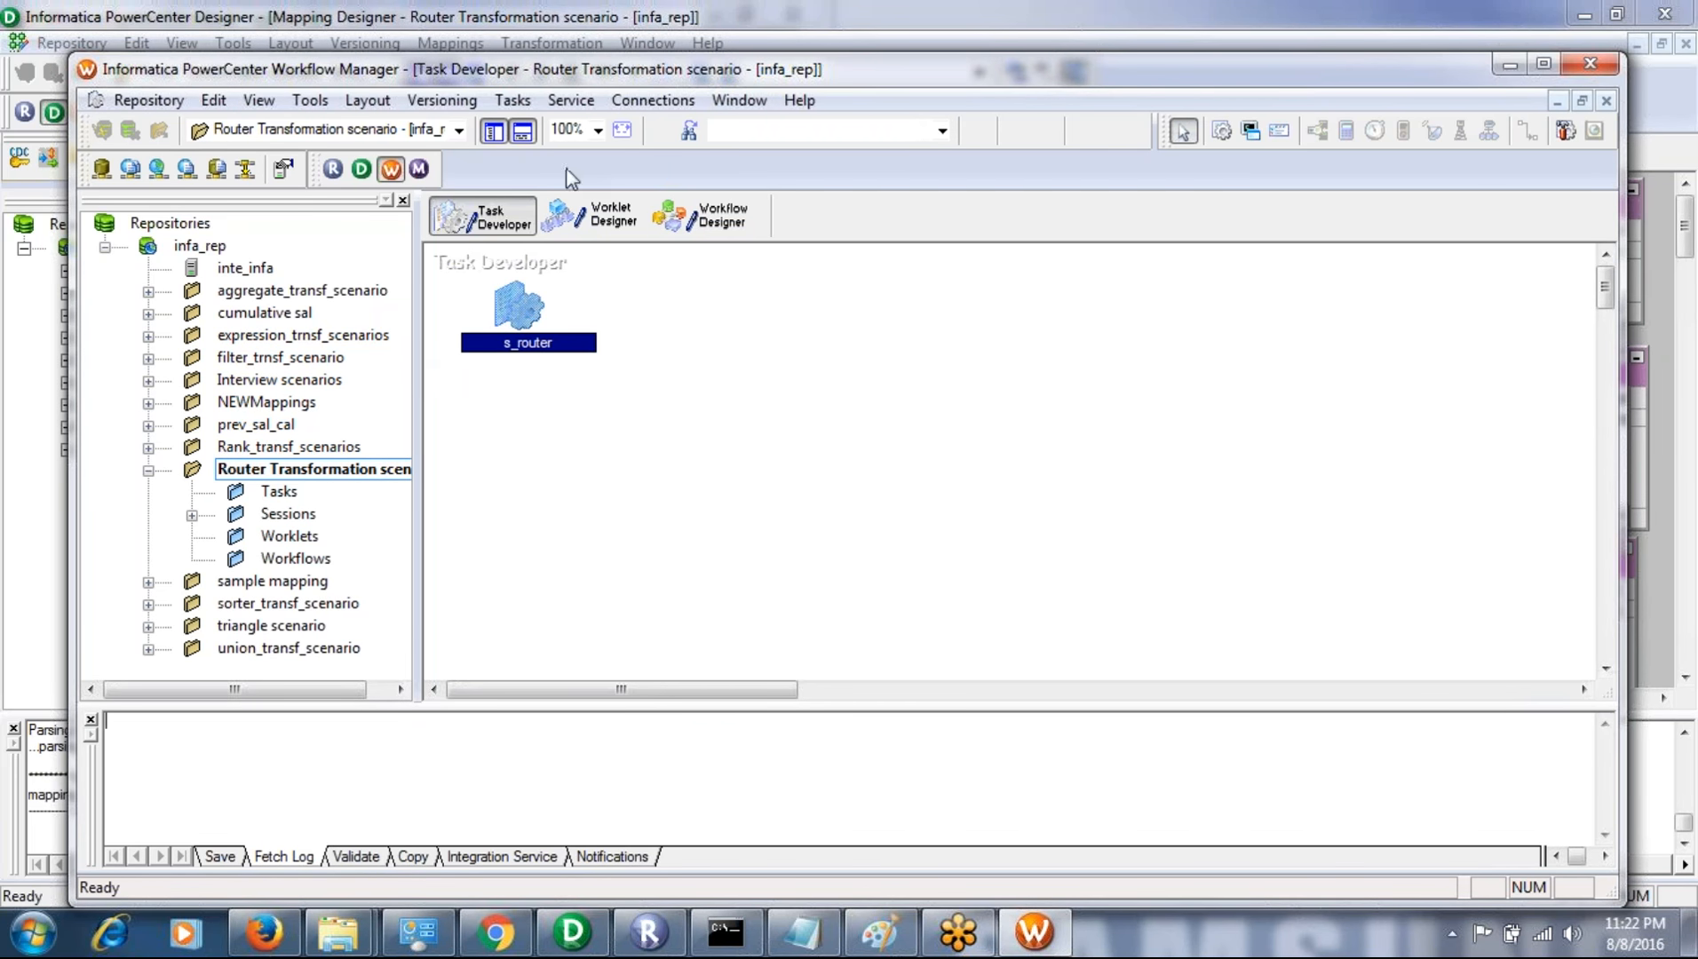
click(532, 106)
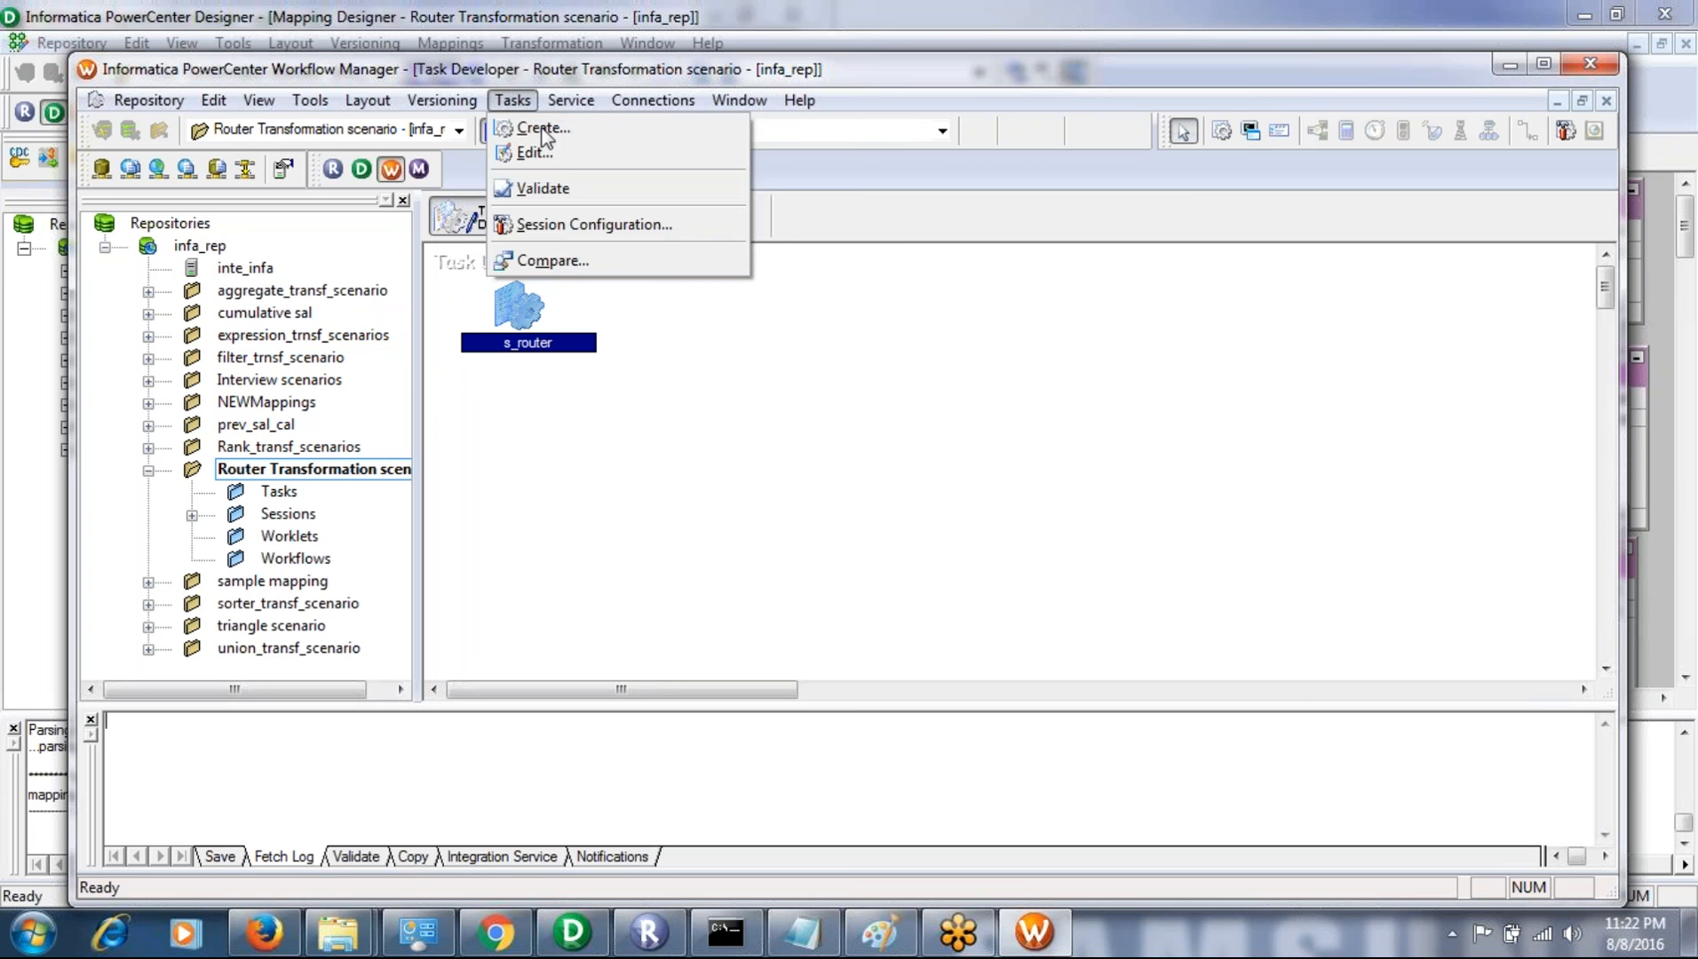
click(704, 442)
key(ctrl+s)
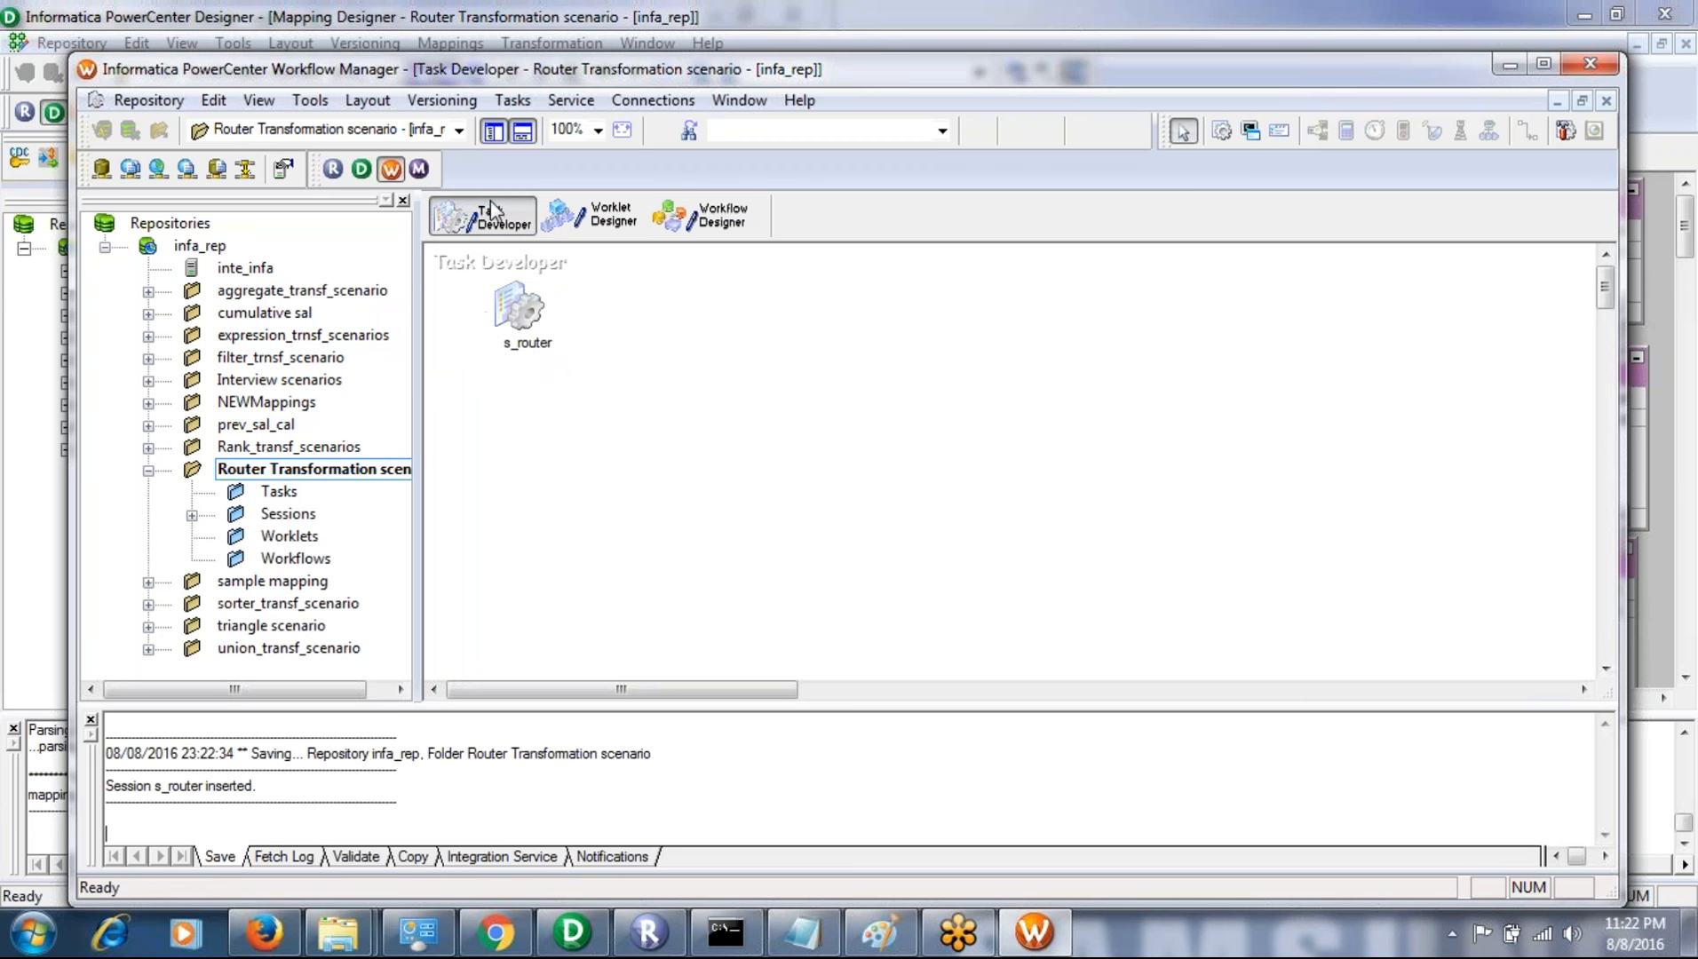
- Switch the workspace to the Workflow Designer
click(512, 100)
mouse_move(441, 103)
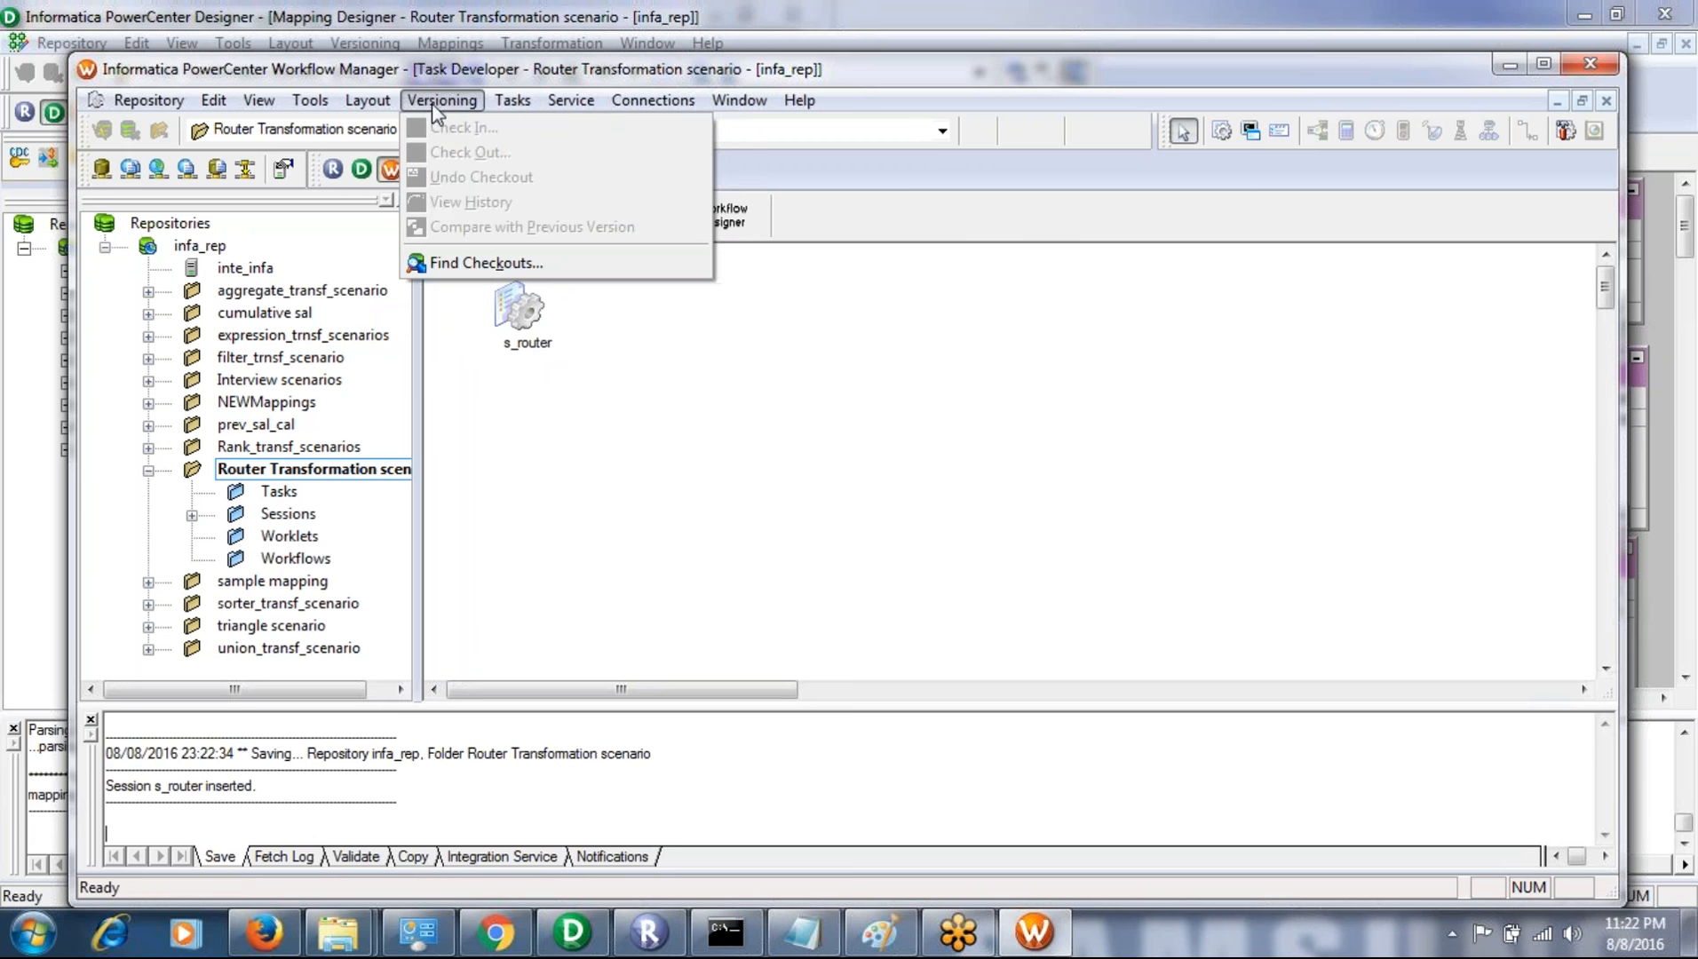
click(310, 101)
click(310, 100)
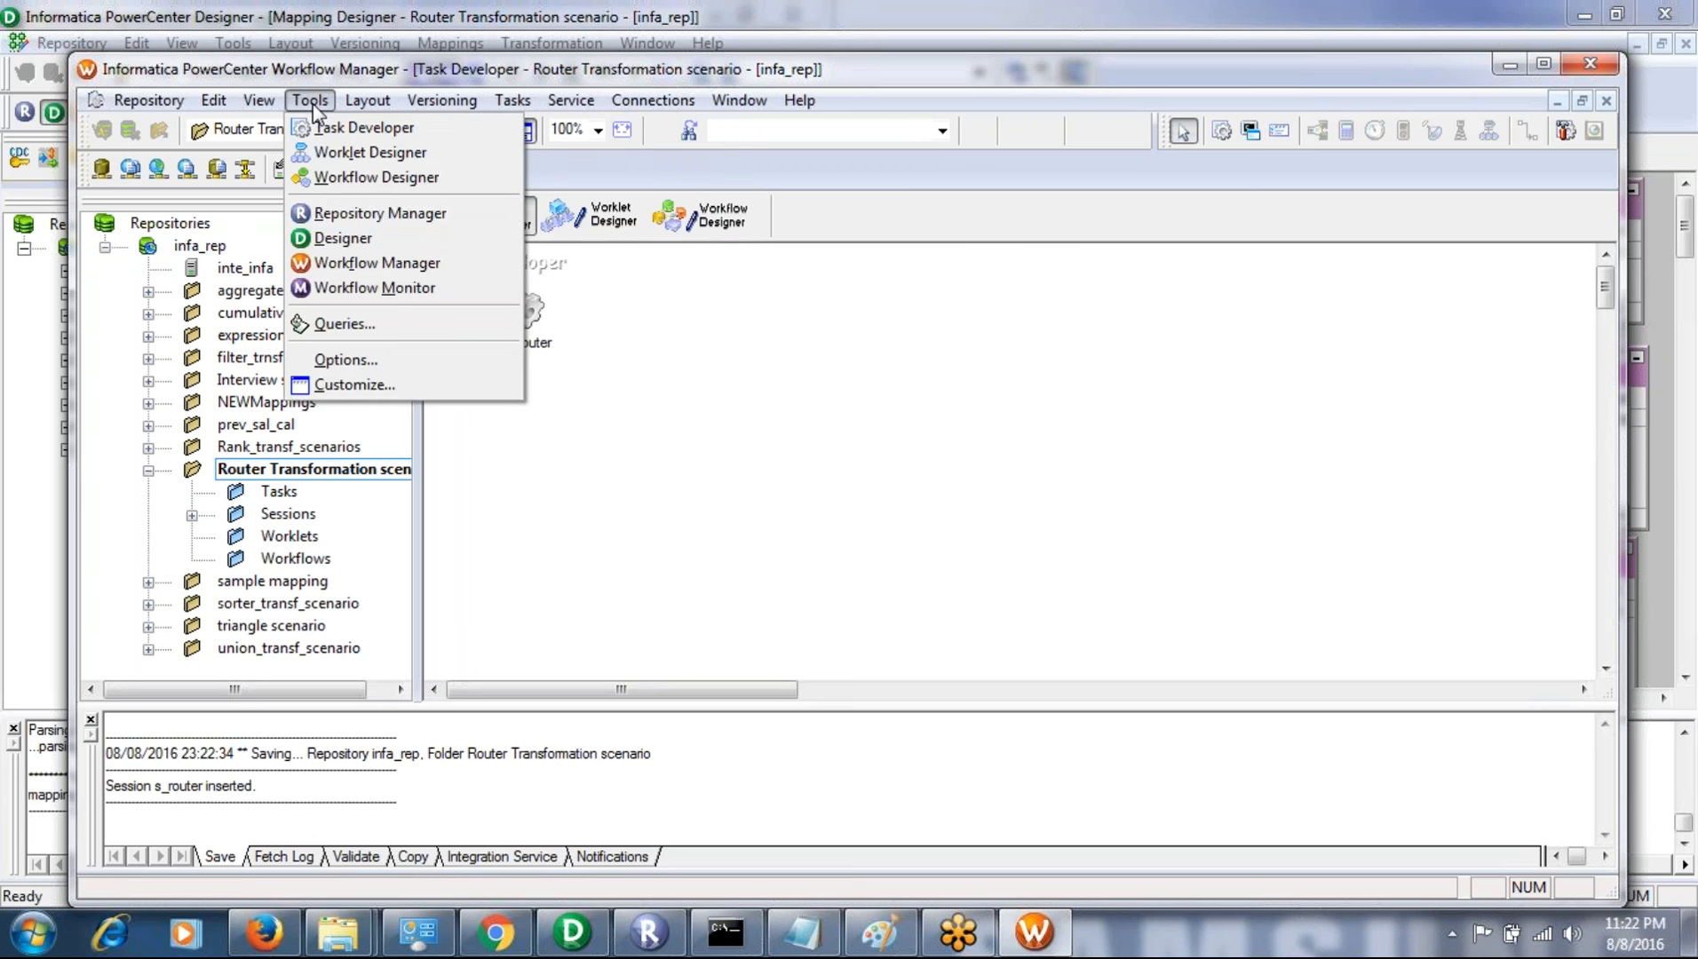
click(367, 178)
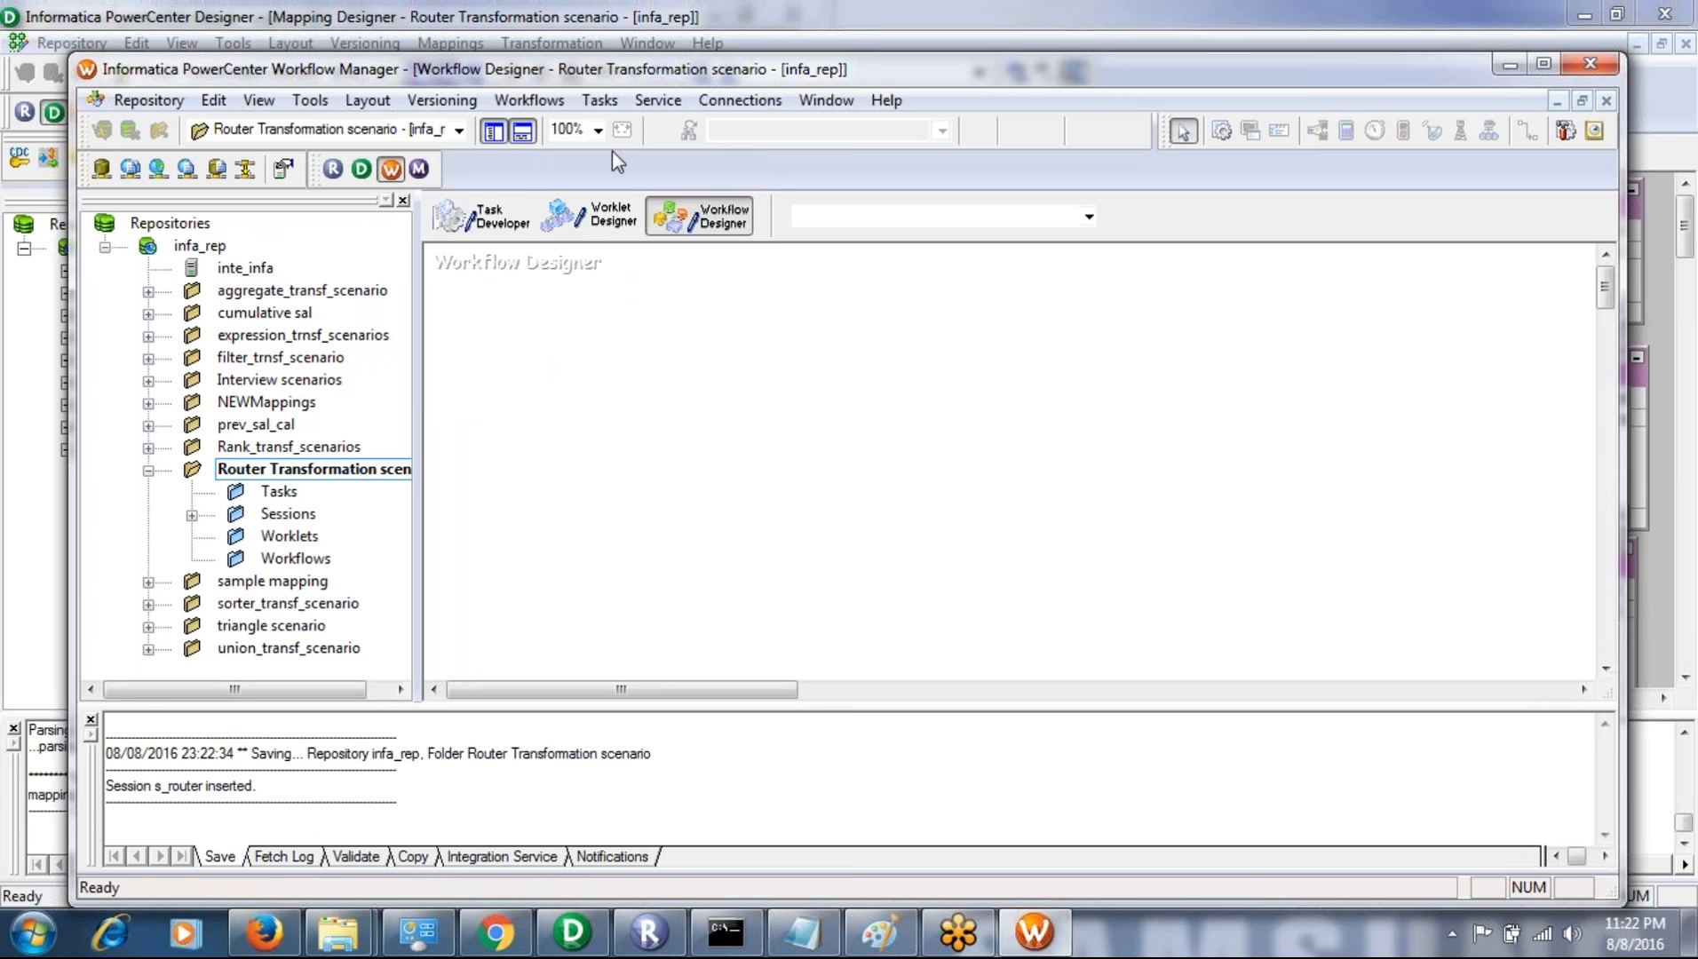
- Create a workflow named wf_router, keeping inte_infa as its integration service
click(600, 101)
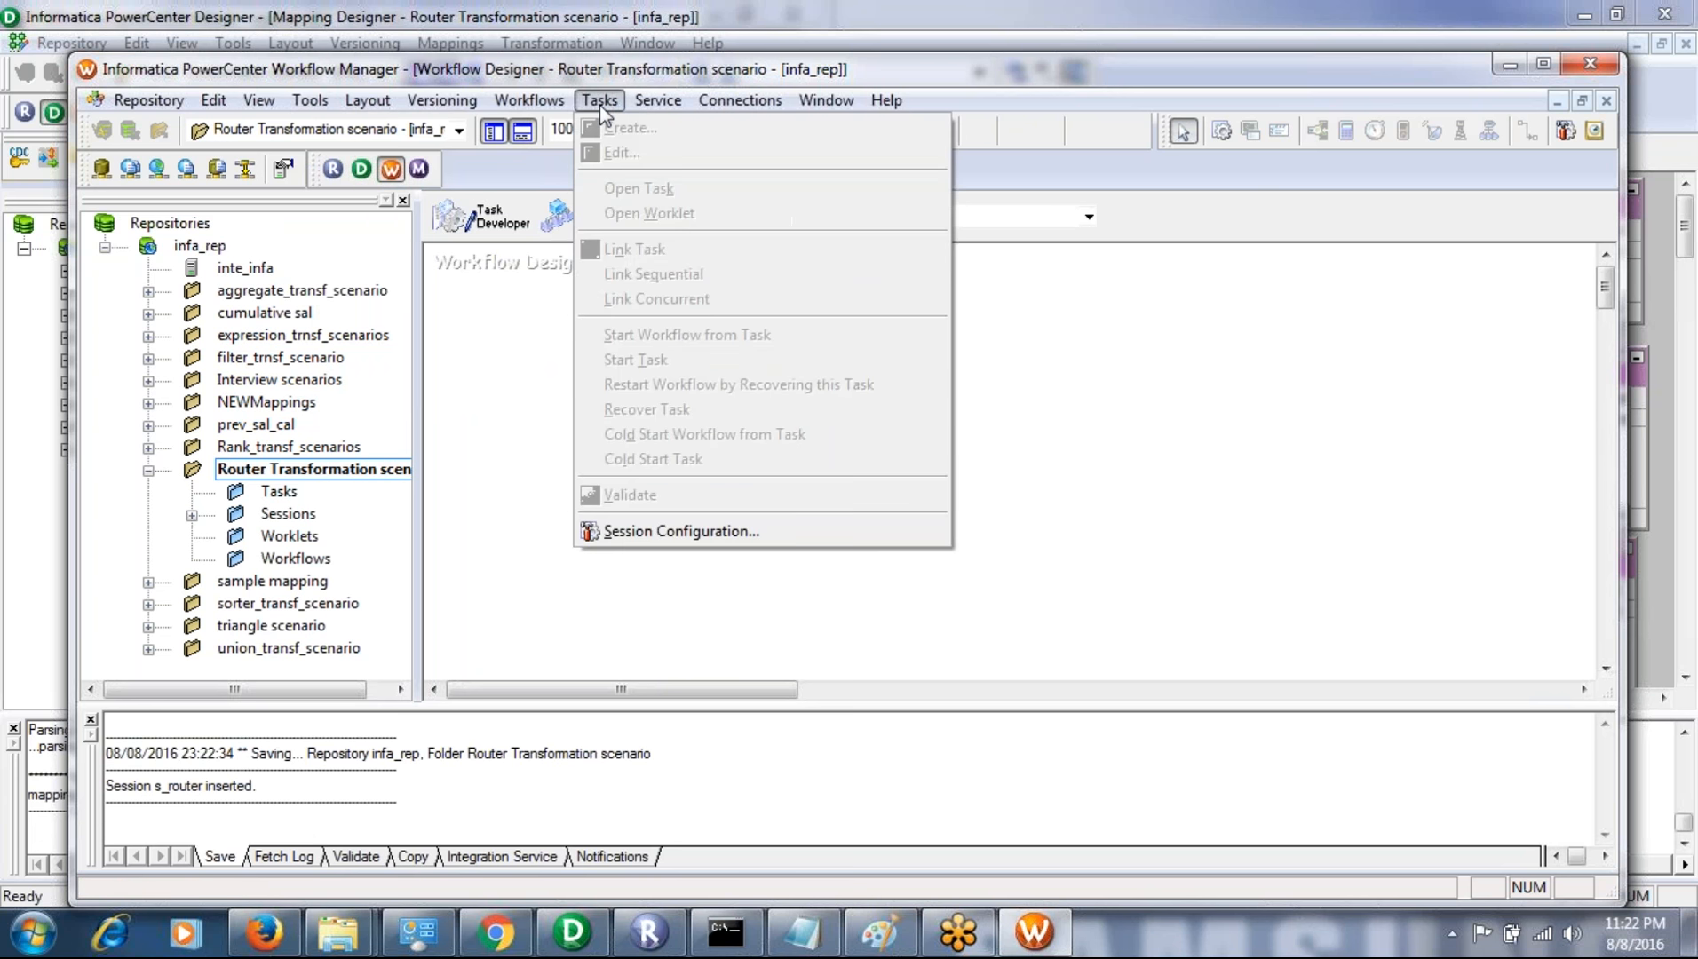
click(521, 313)
click(530, 100)
click(530, 129)
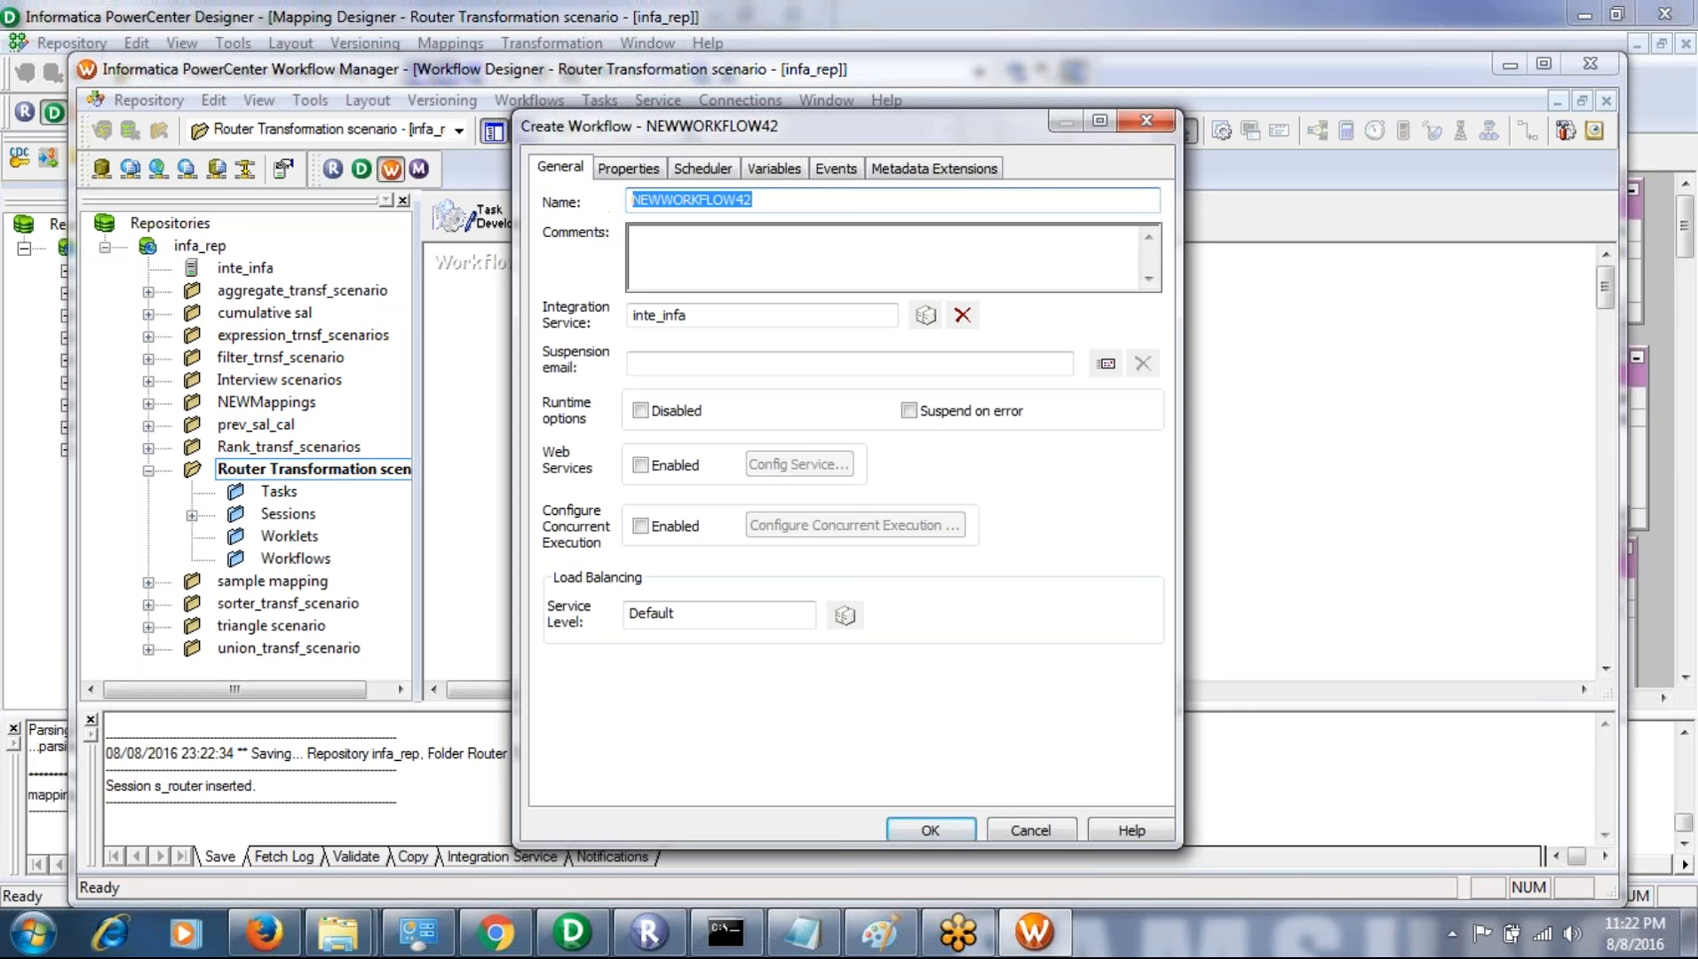
text(wf_)
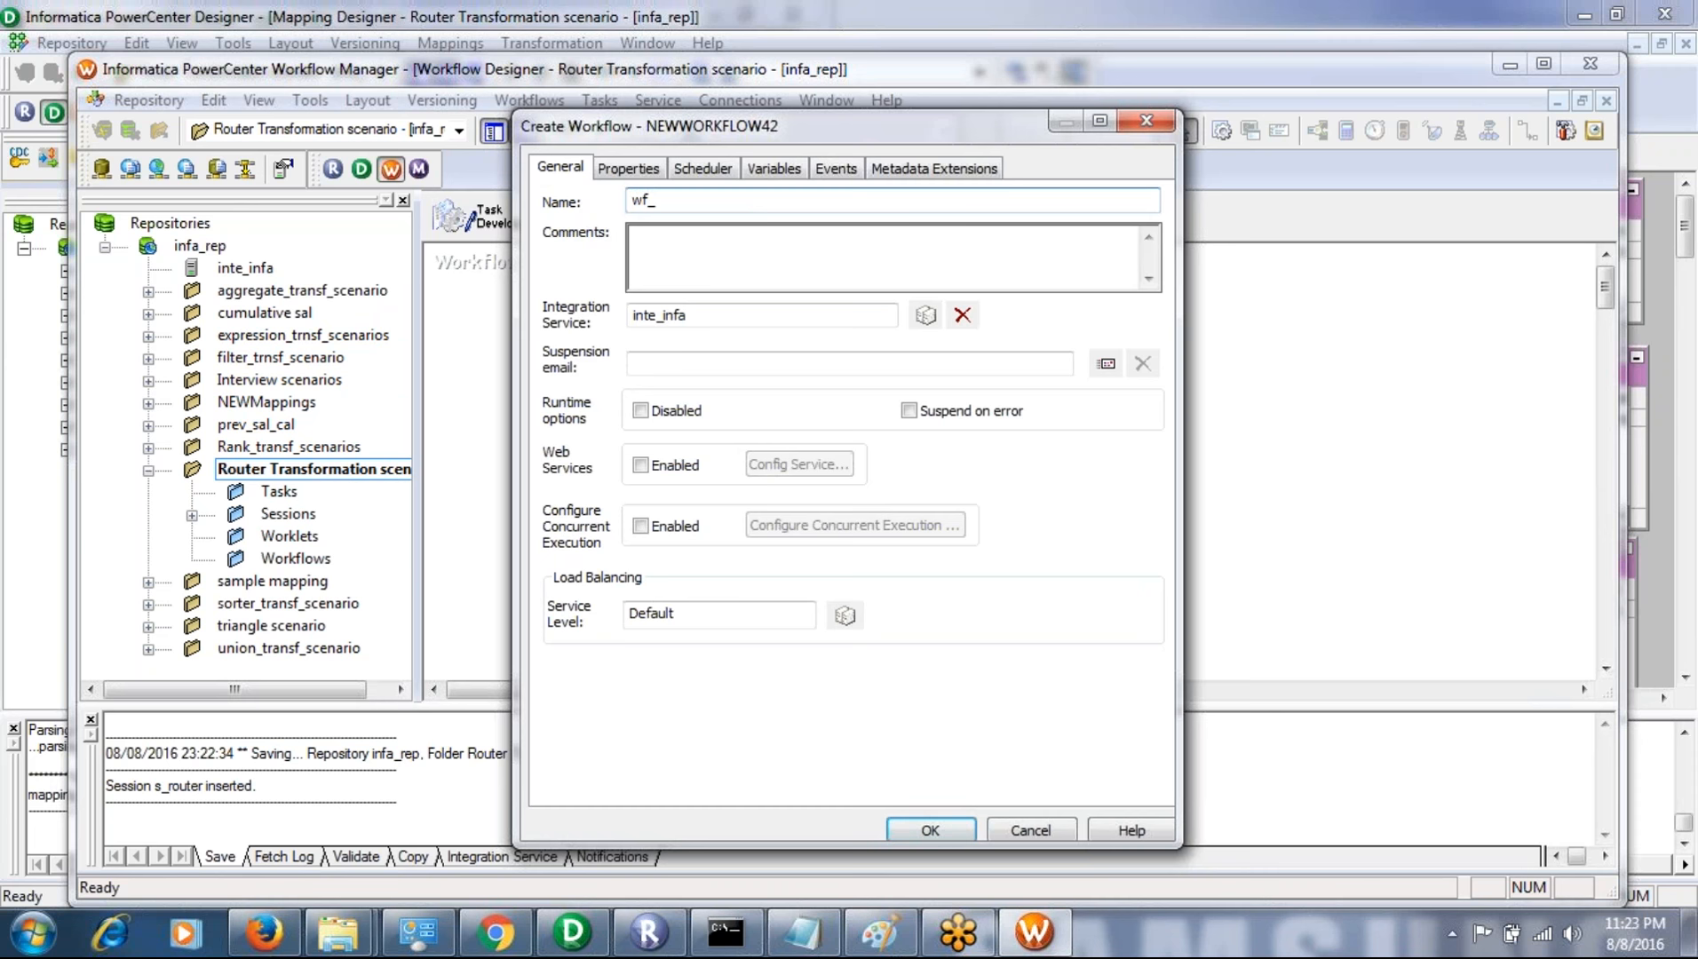
text(router)
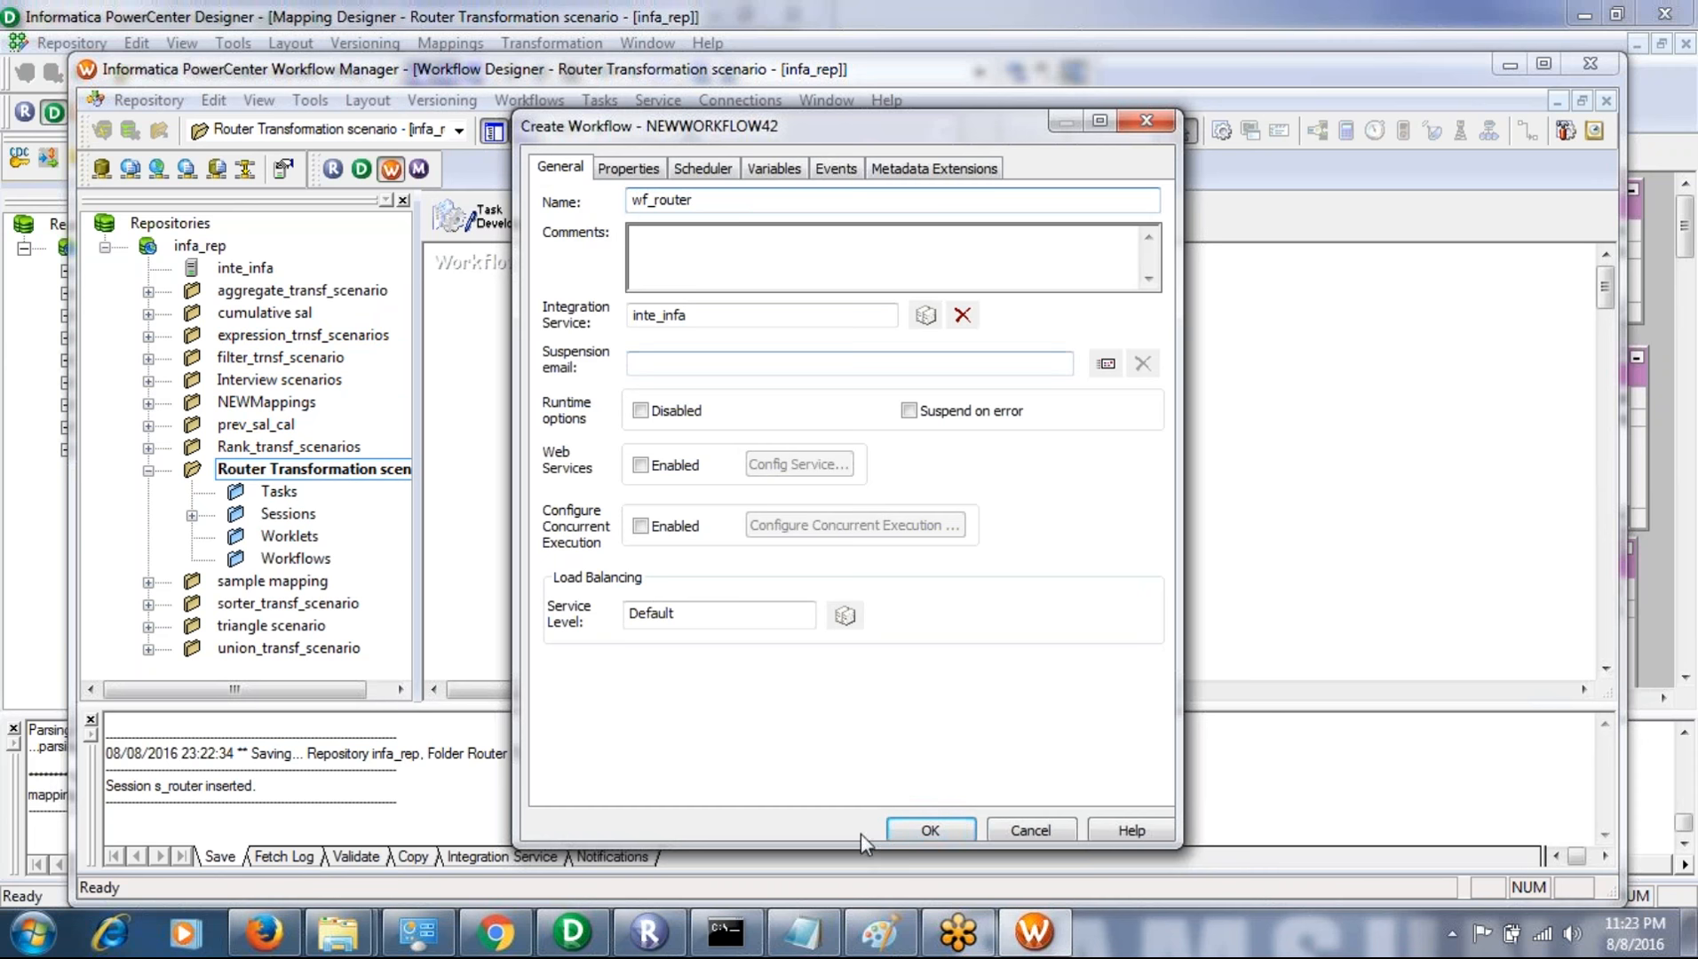
click(930, 831)
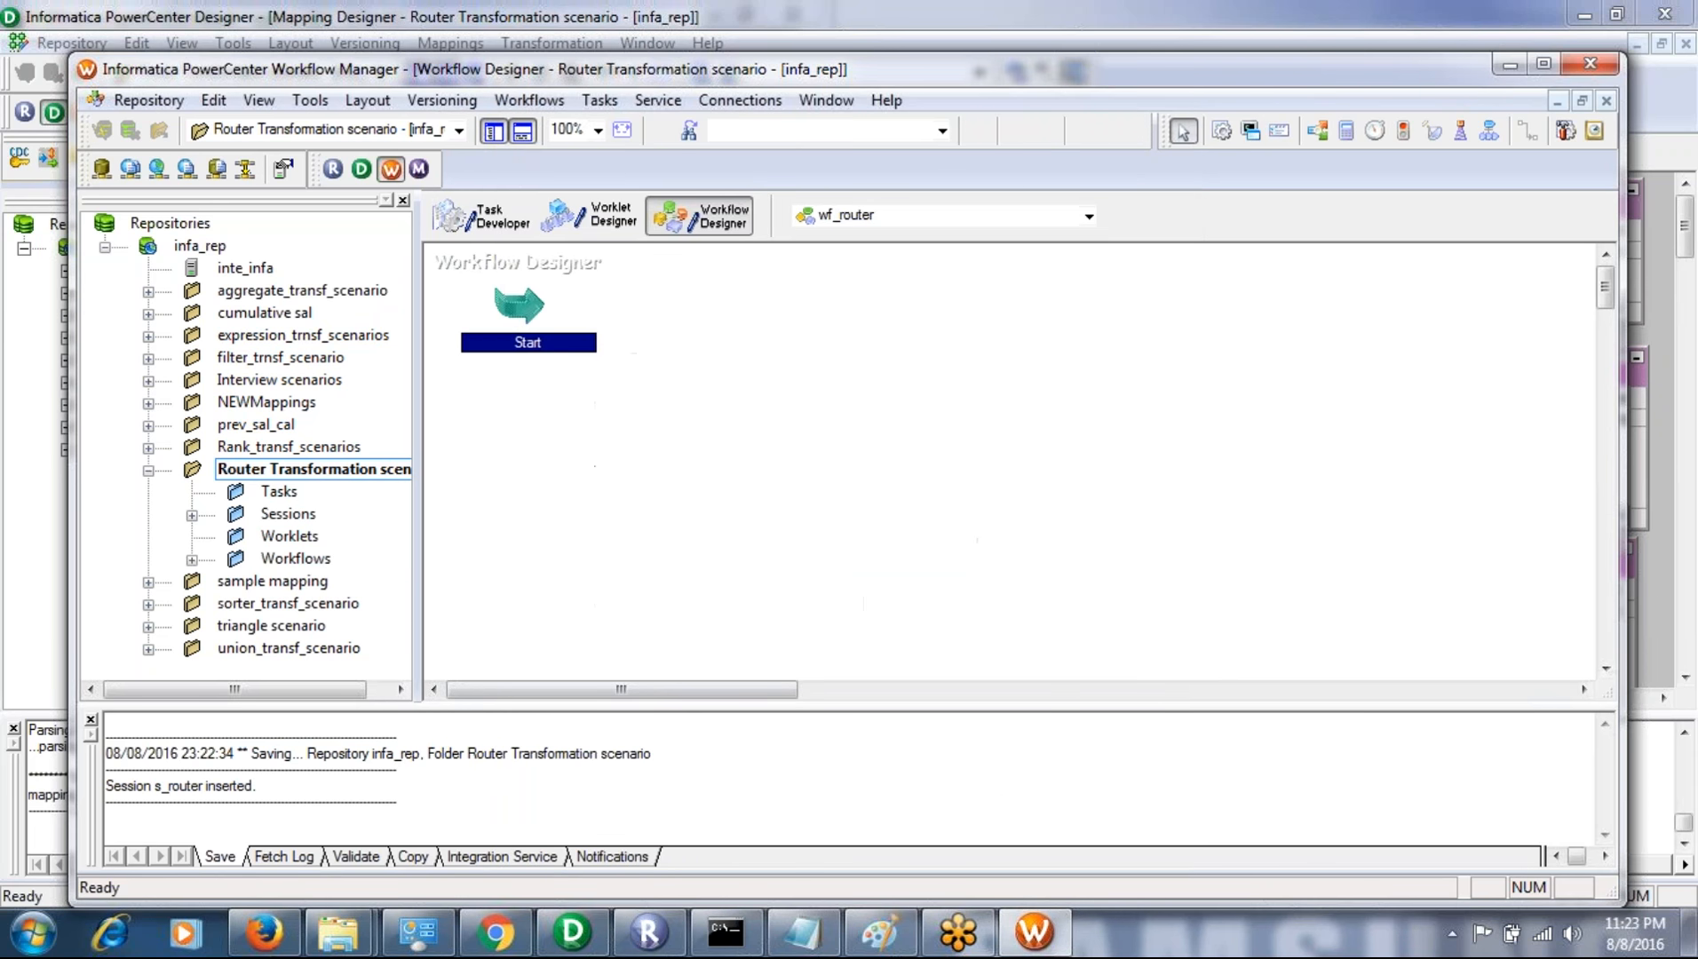
- Place the s_router session from the folder's Sessions into the wf_router workflow, below and right of the Start task
click(604, 441)
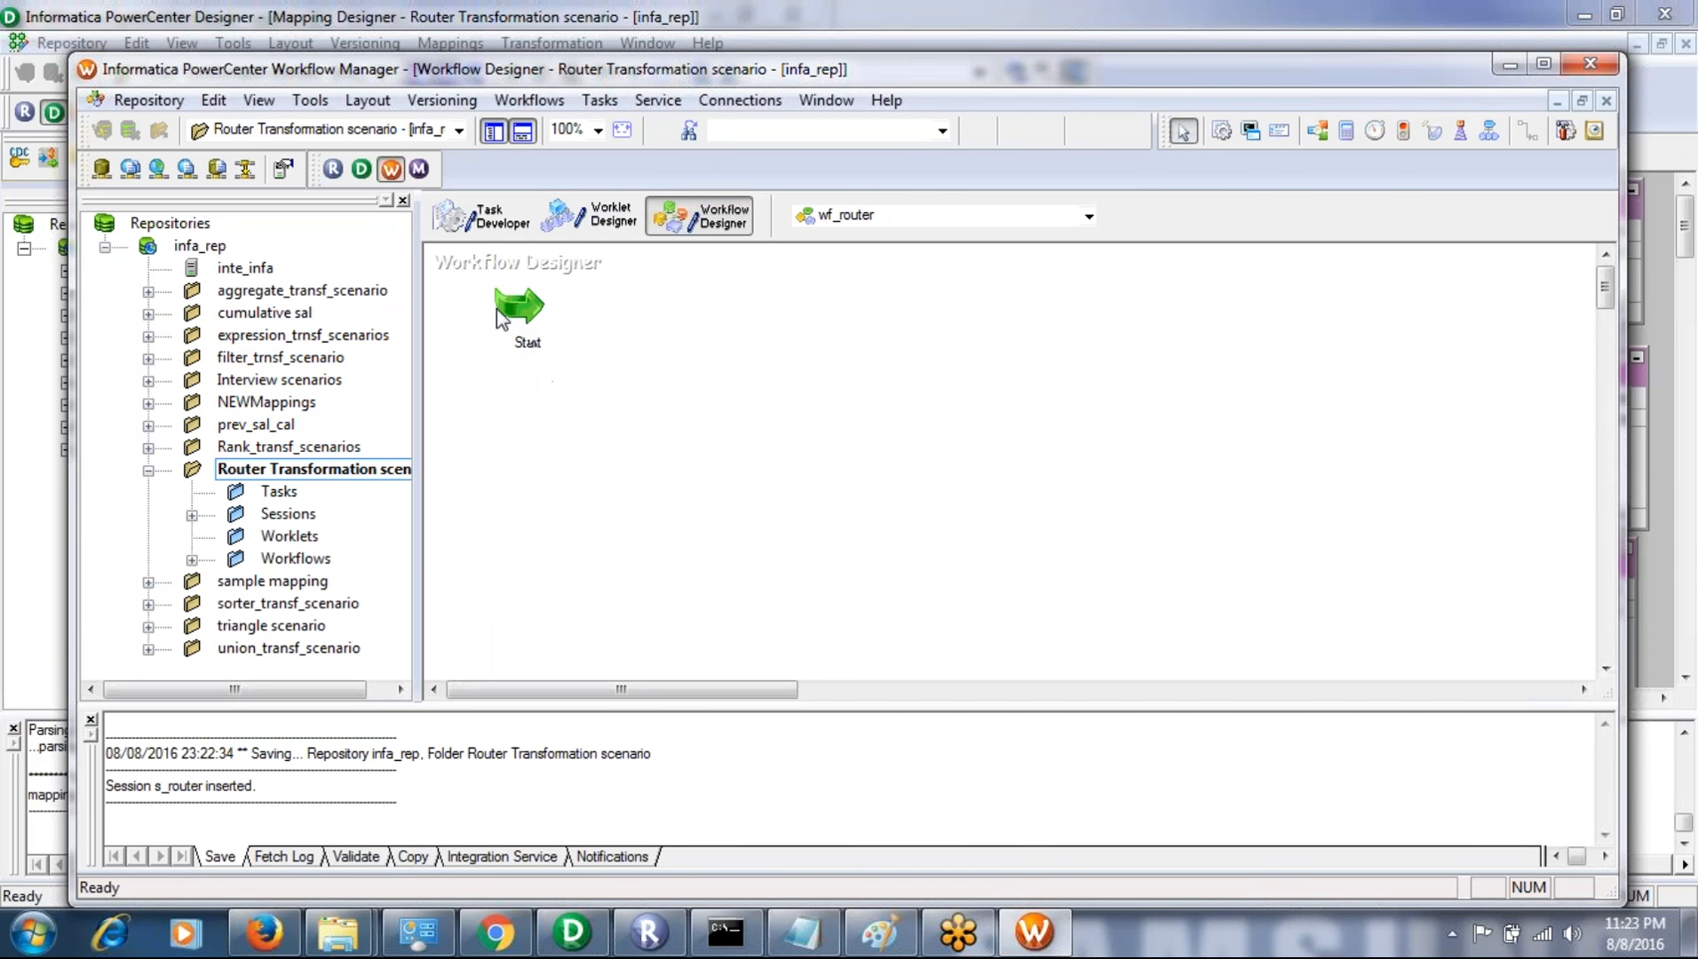
click(193, 516)
click(329, 537)
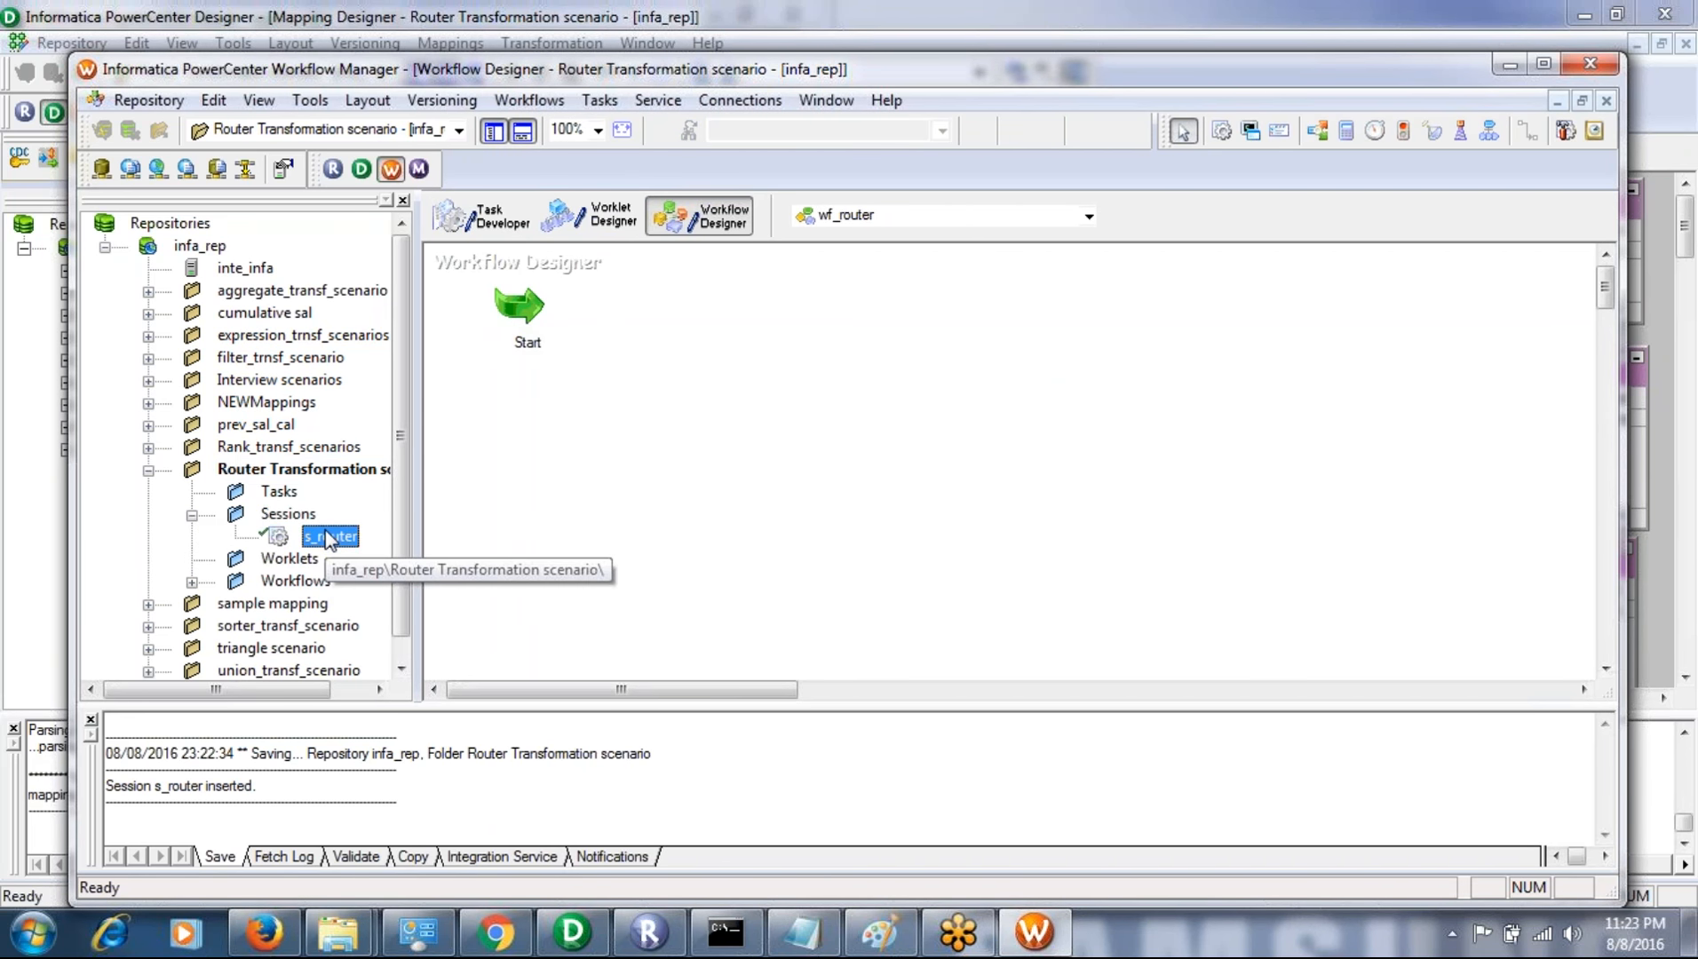
drag(330, 537, 811, 429)
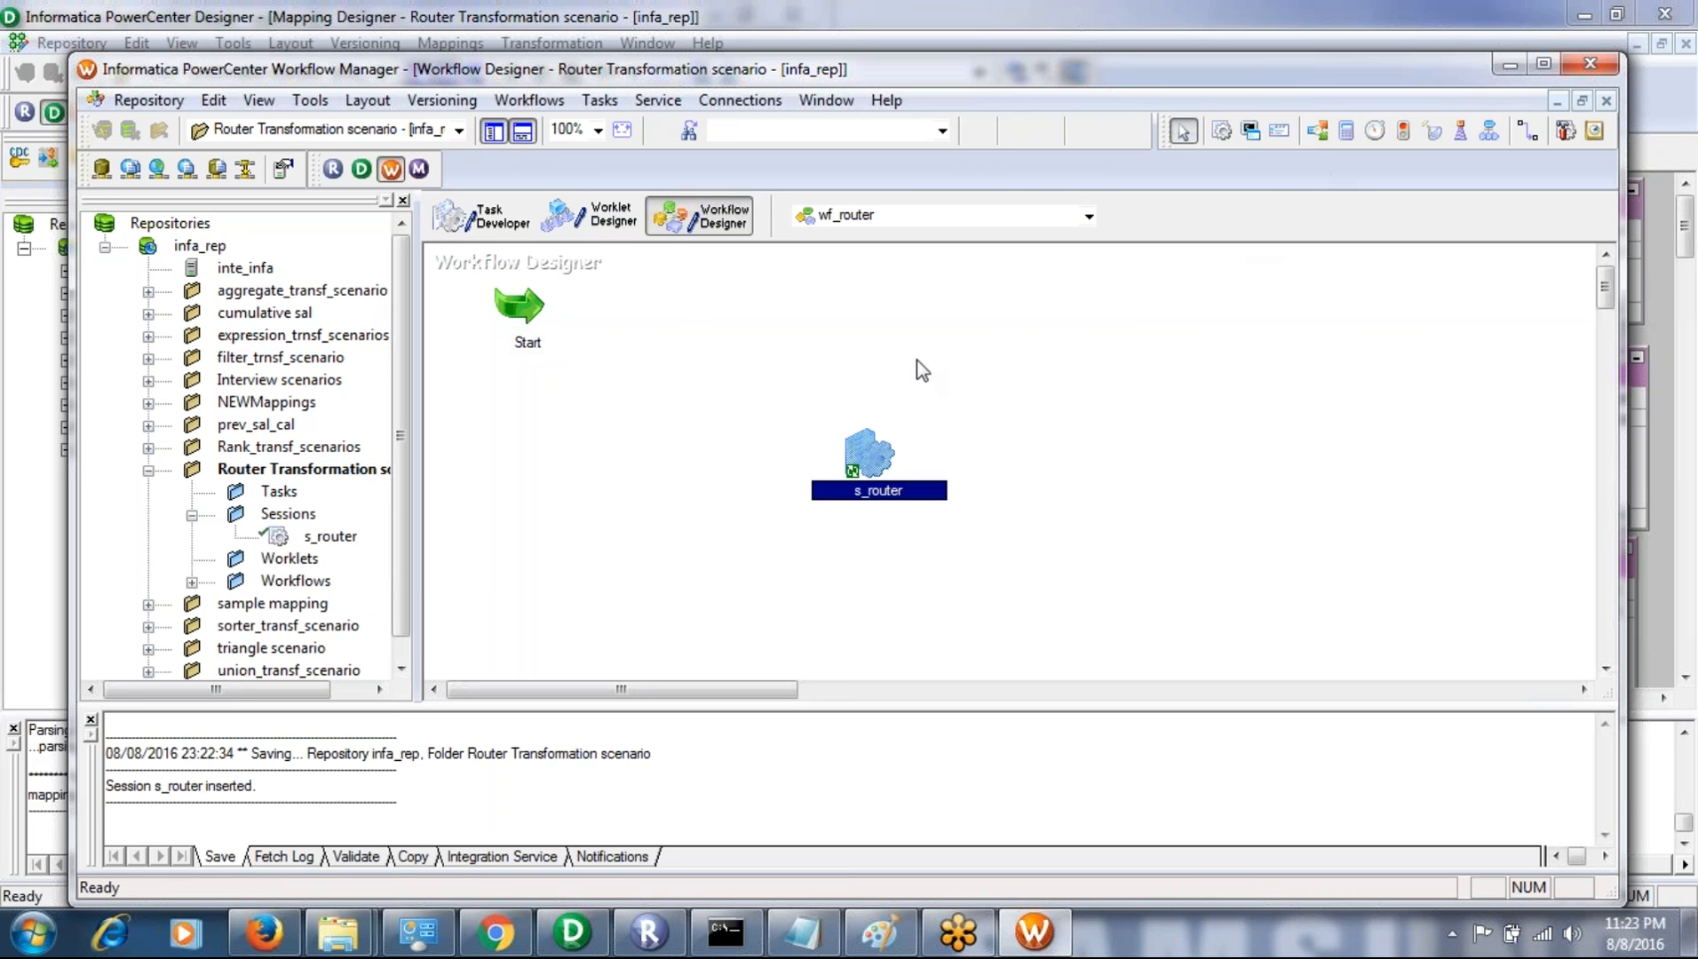
- Link the Start task to the s_router session and save the workflow
click(1533, 132)
drag(538, 317, 818, 455)
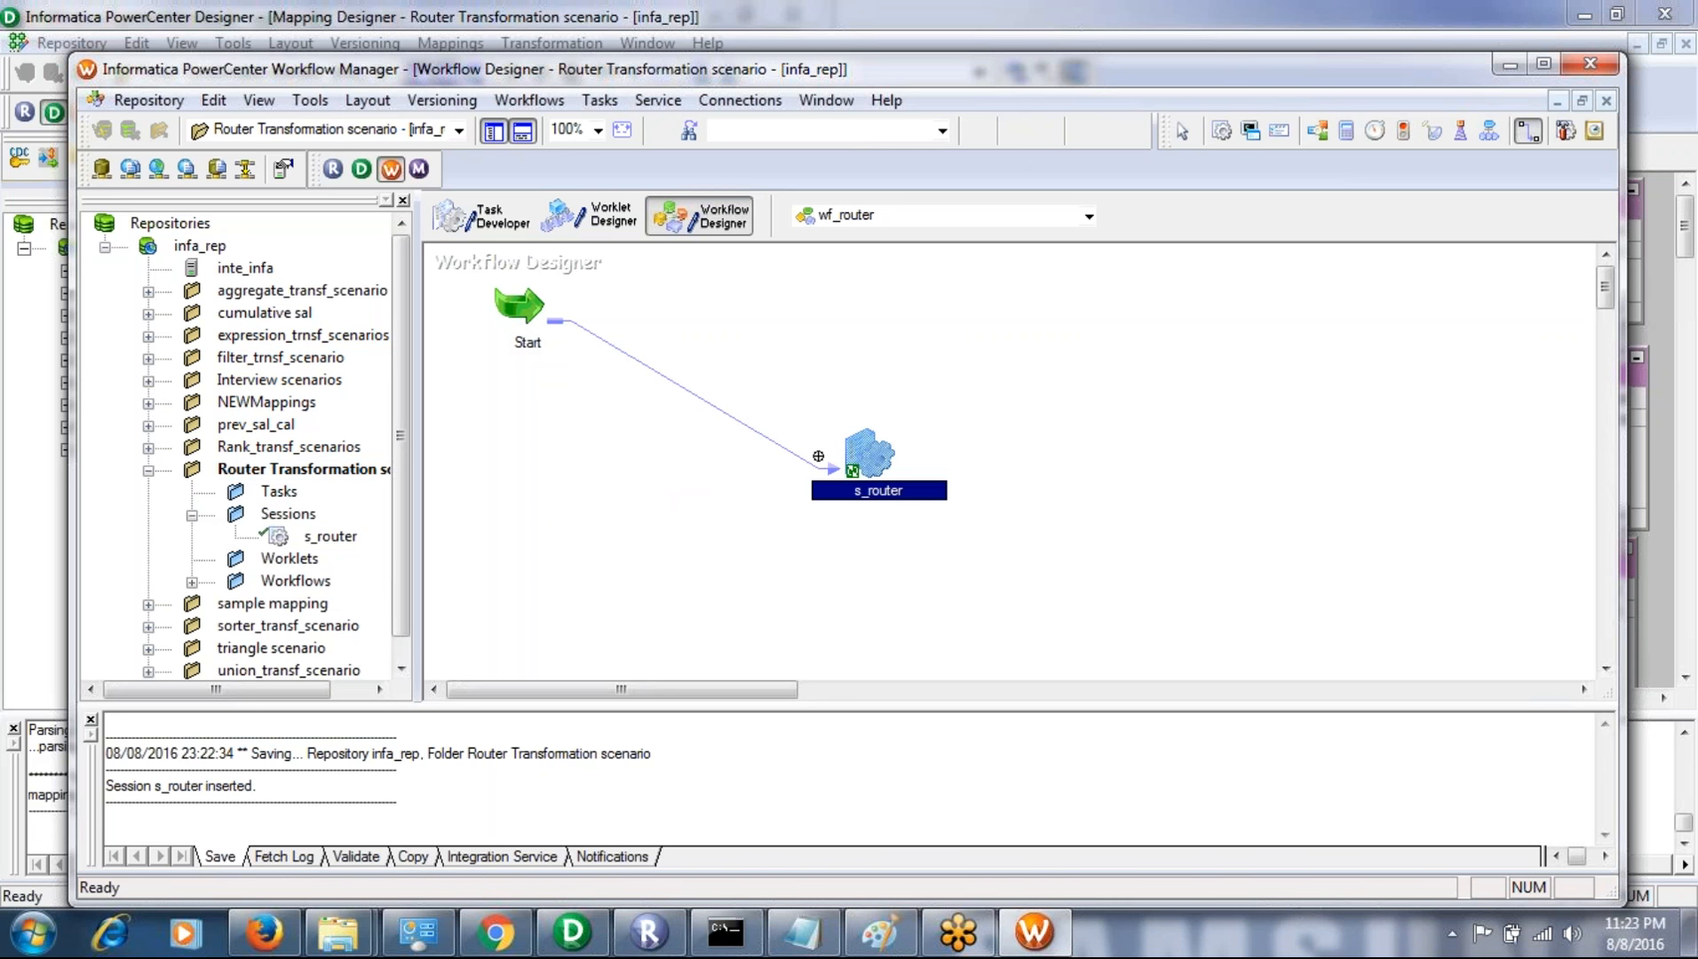
key(ctrl+s)
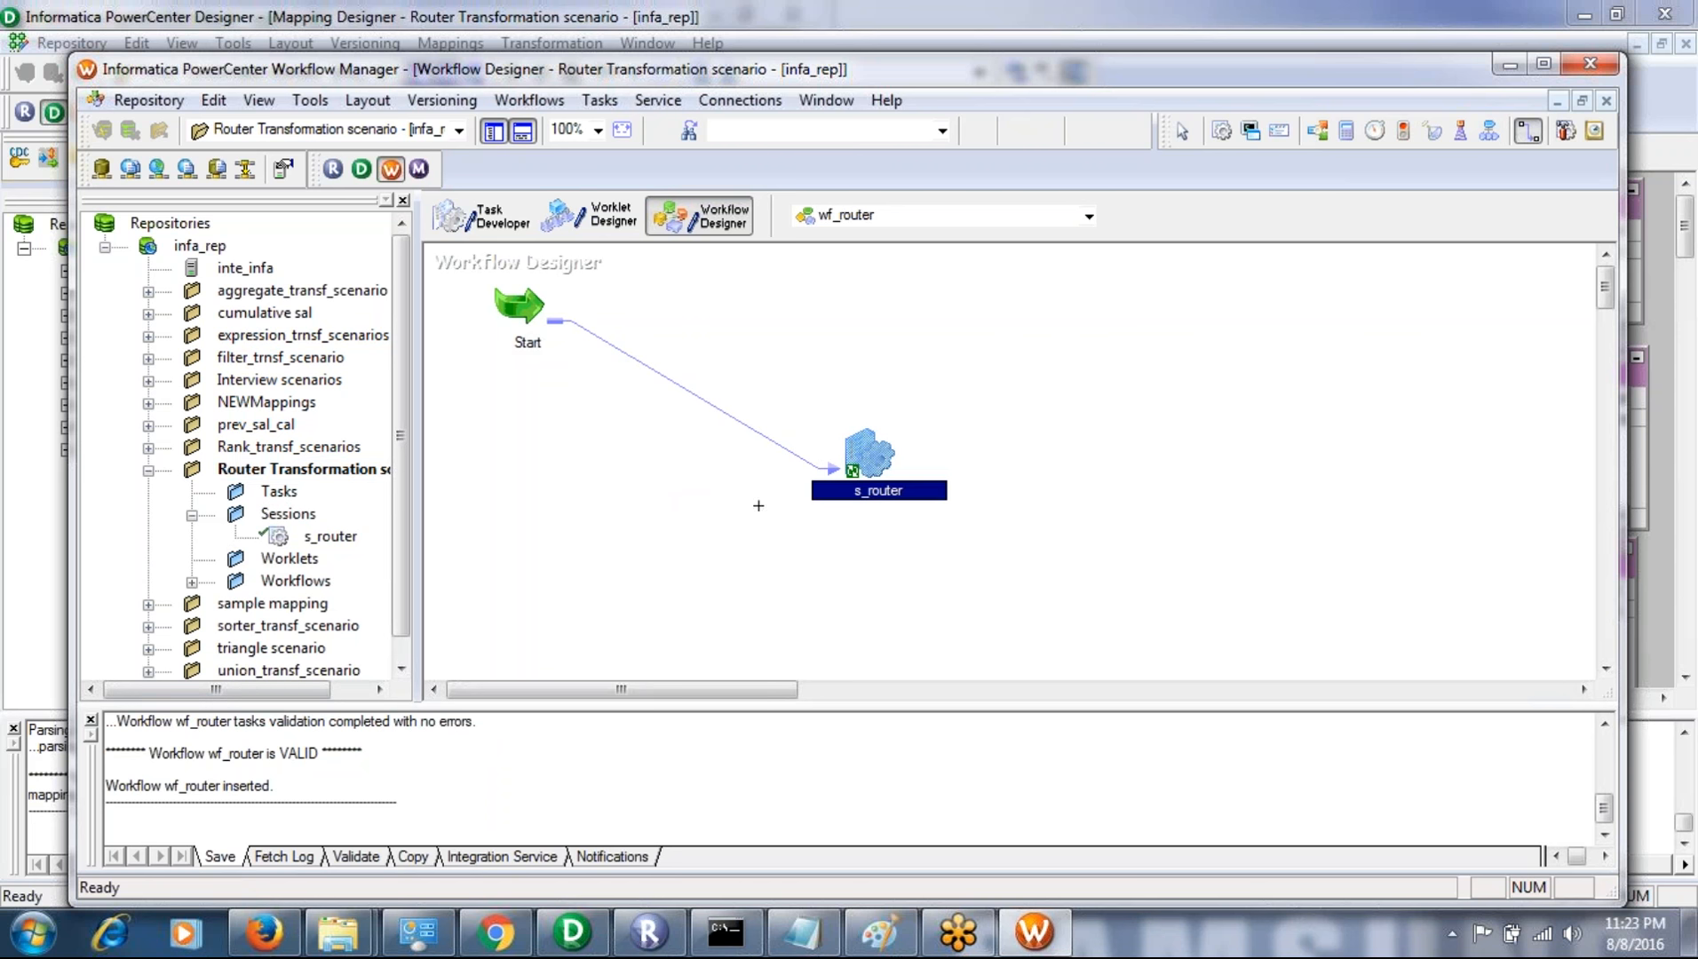
click(1182, 131)
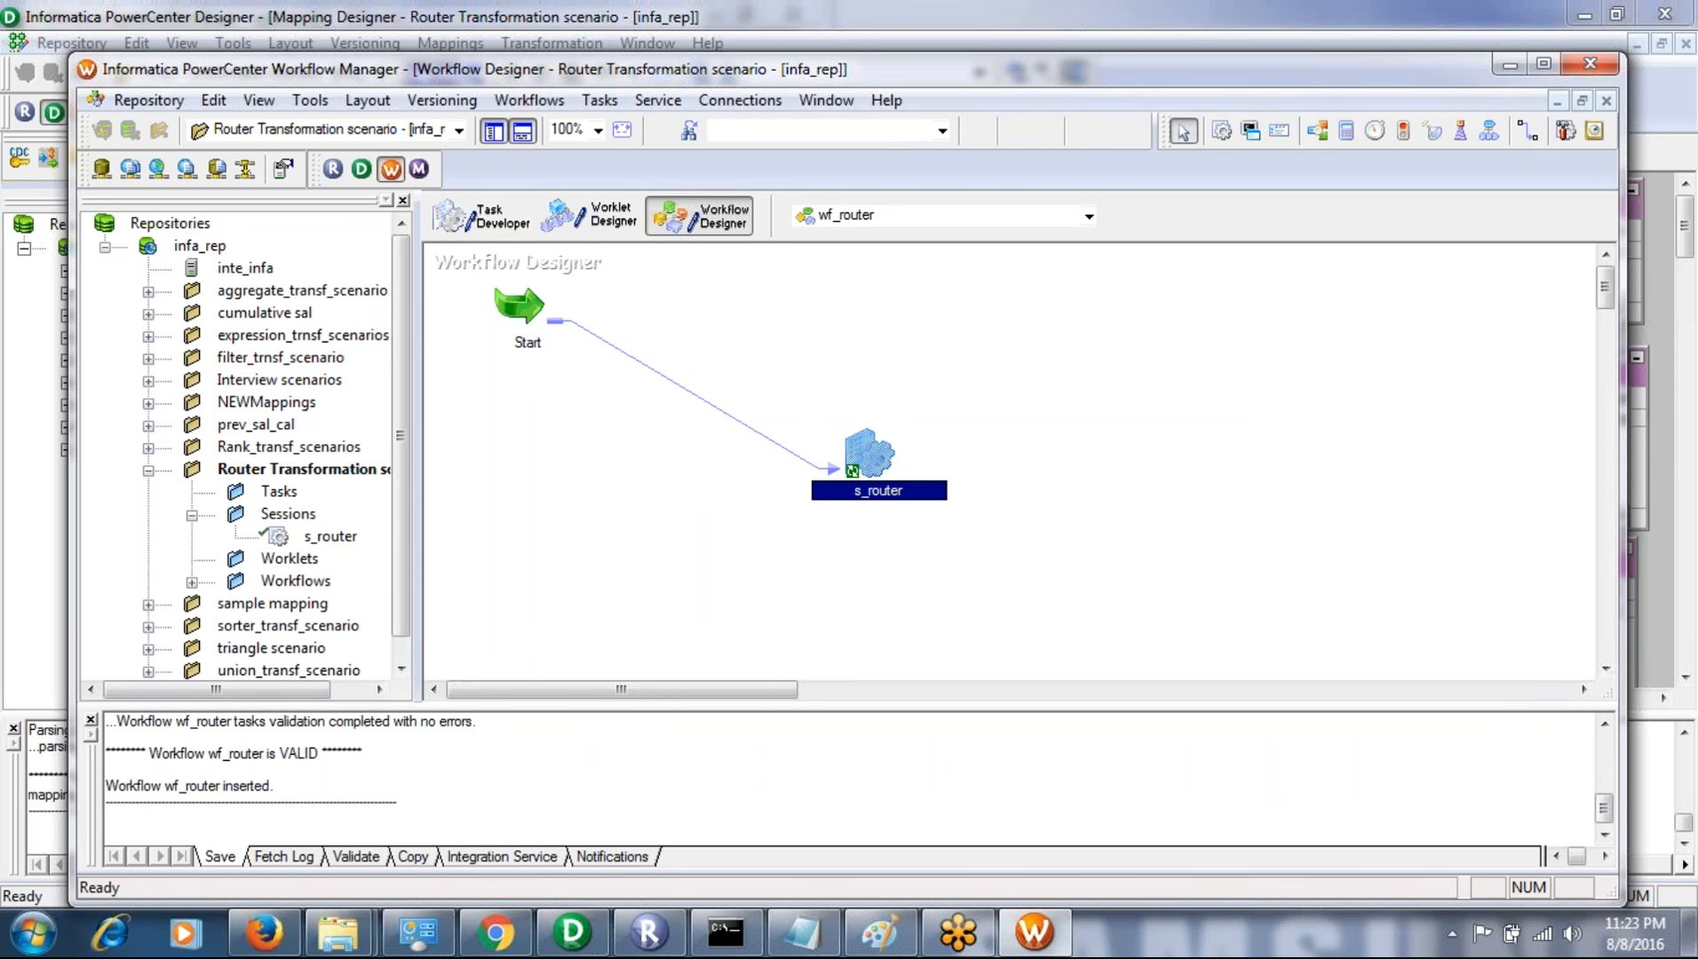
- Validate the s_router session in the wf_router workflow and start the workflow from that task
right_click(884, 489)
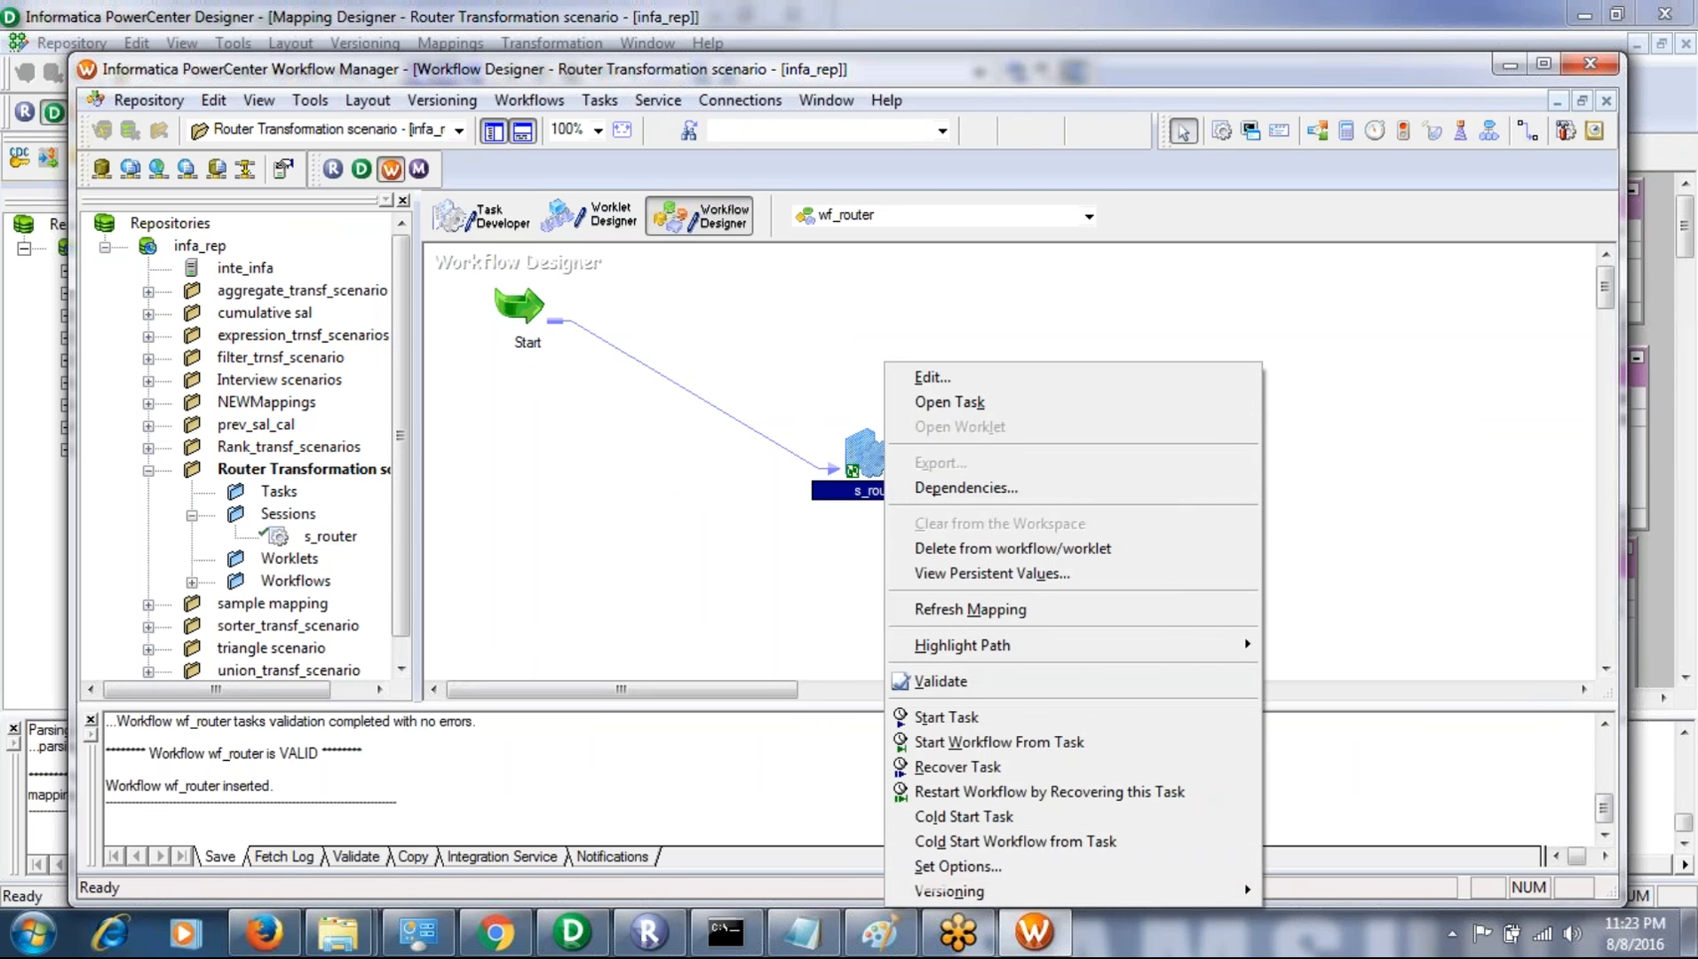
click(984, 691)
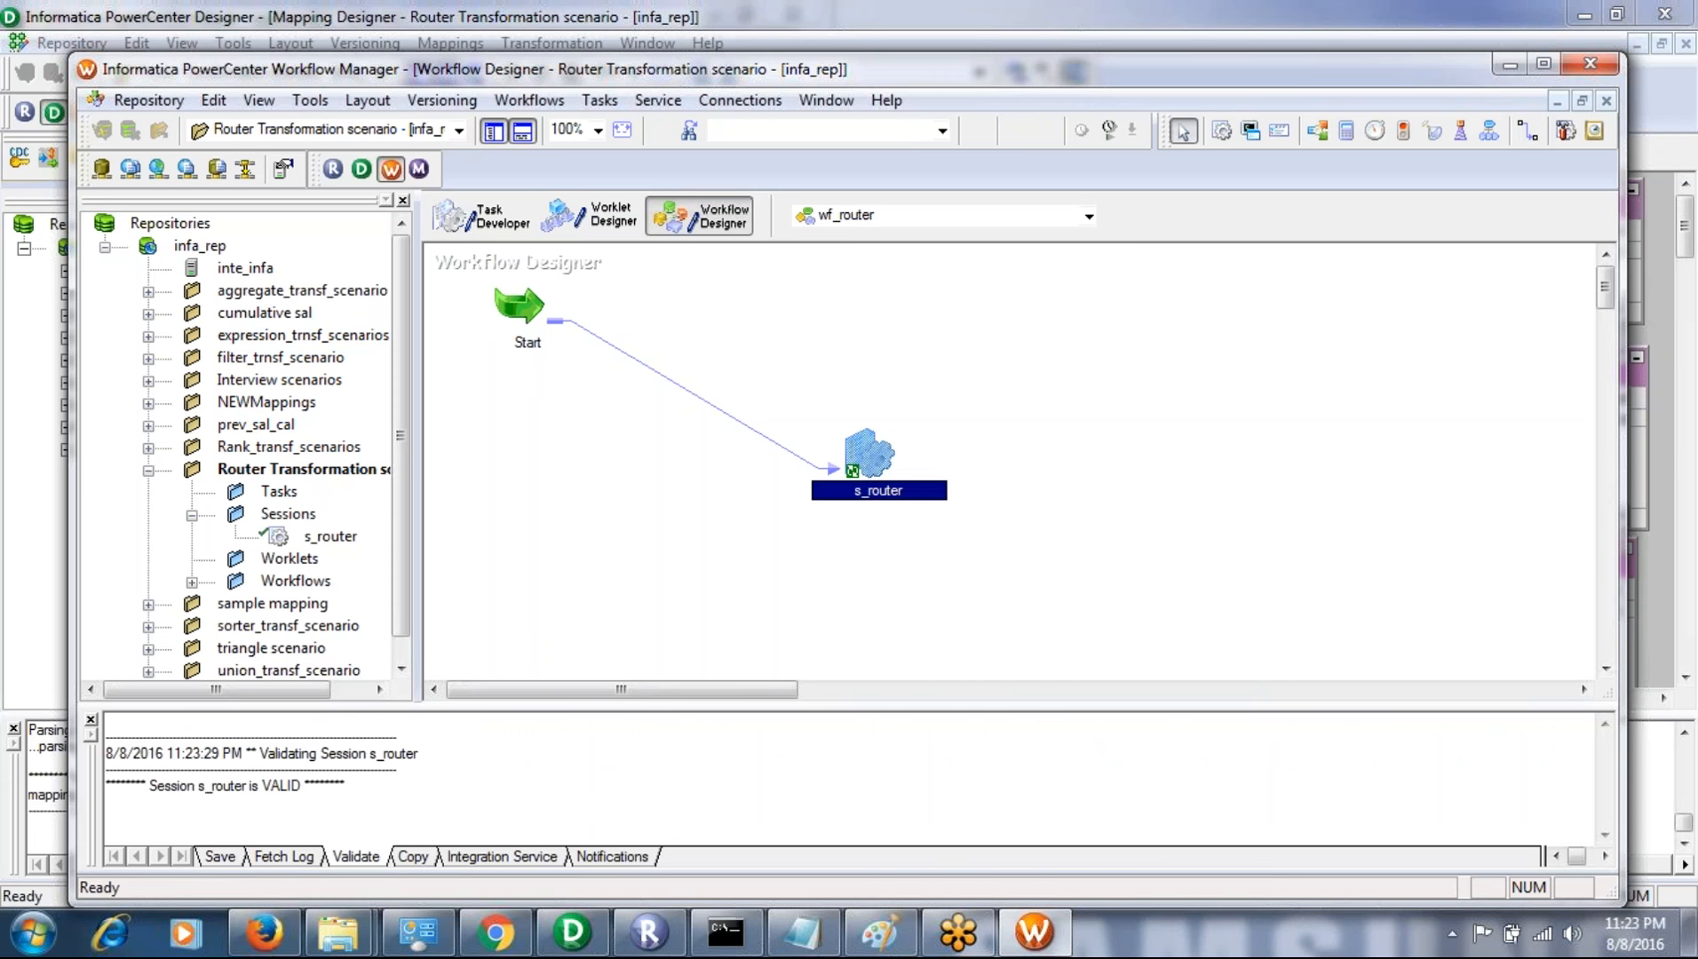
right_click(854, 486)
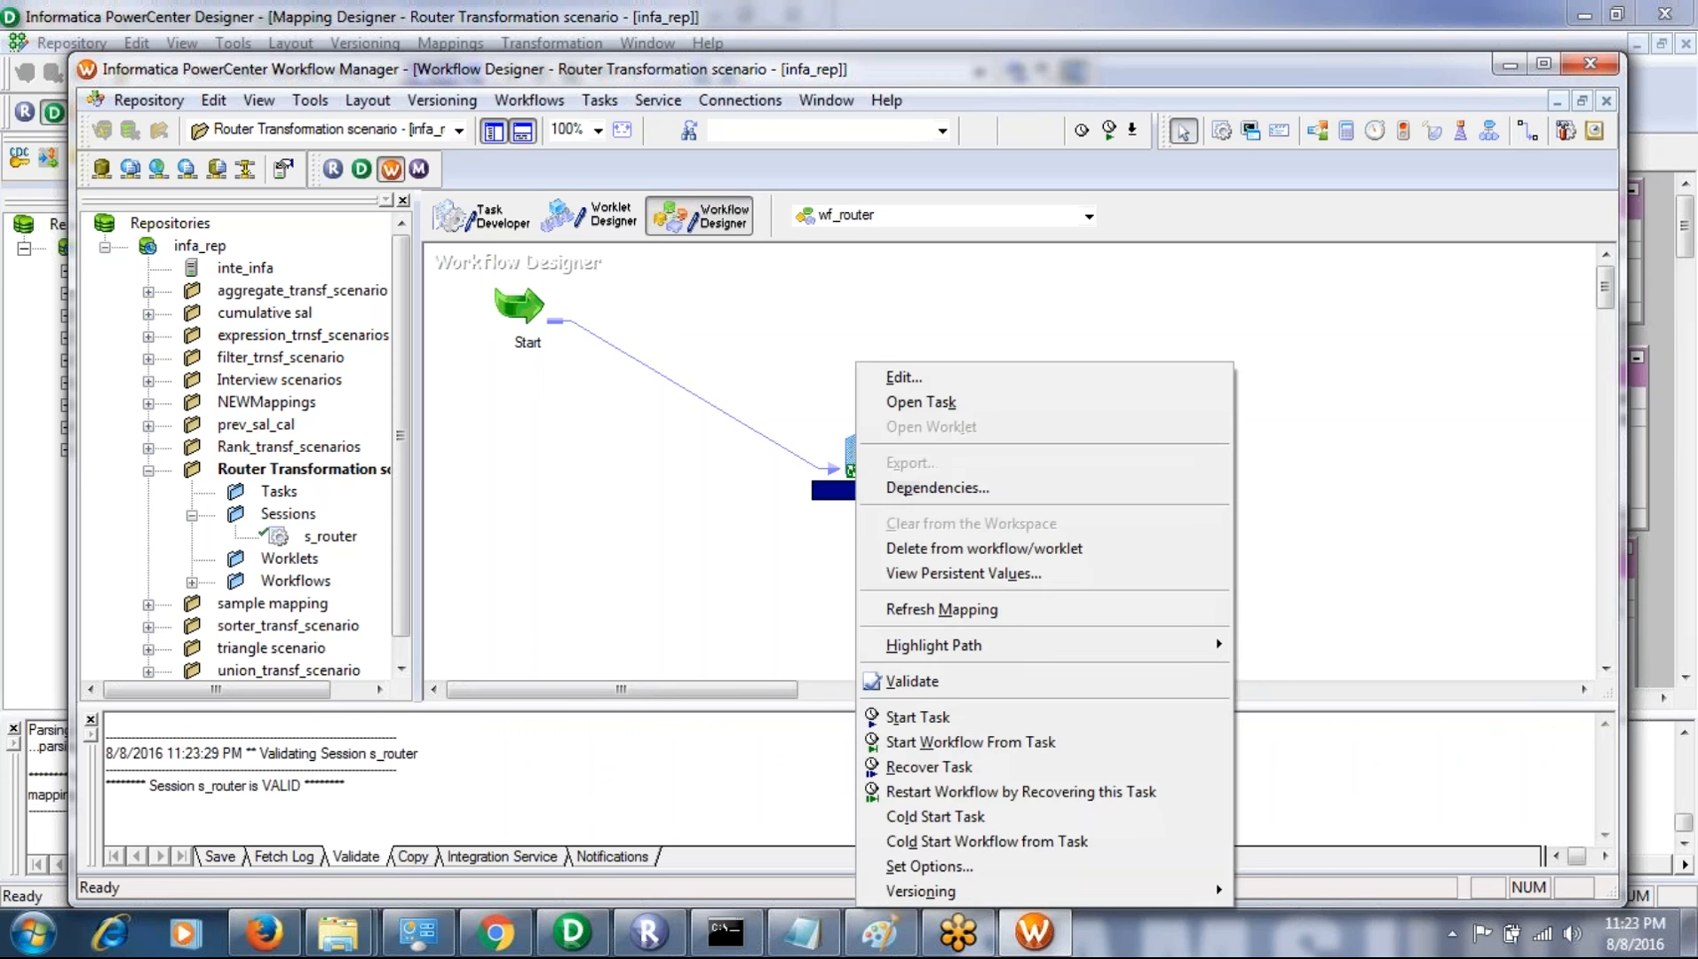
click(966, 746)
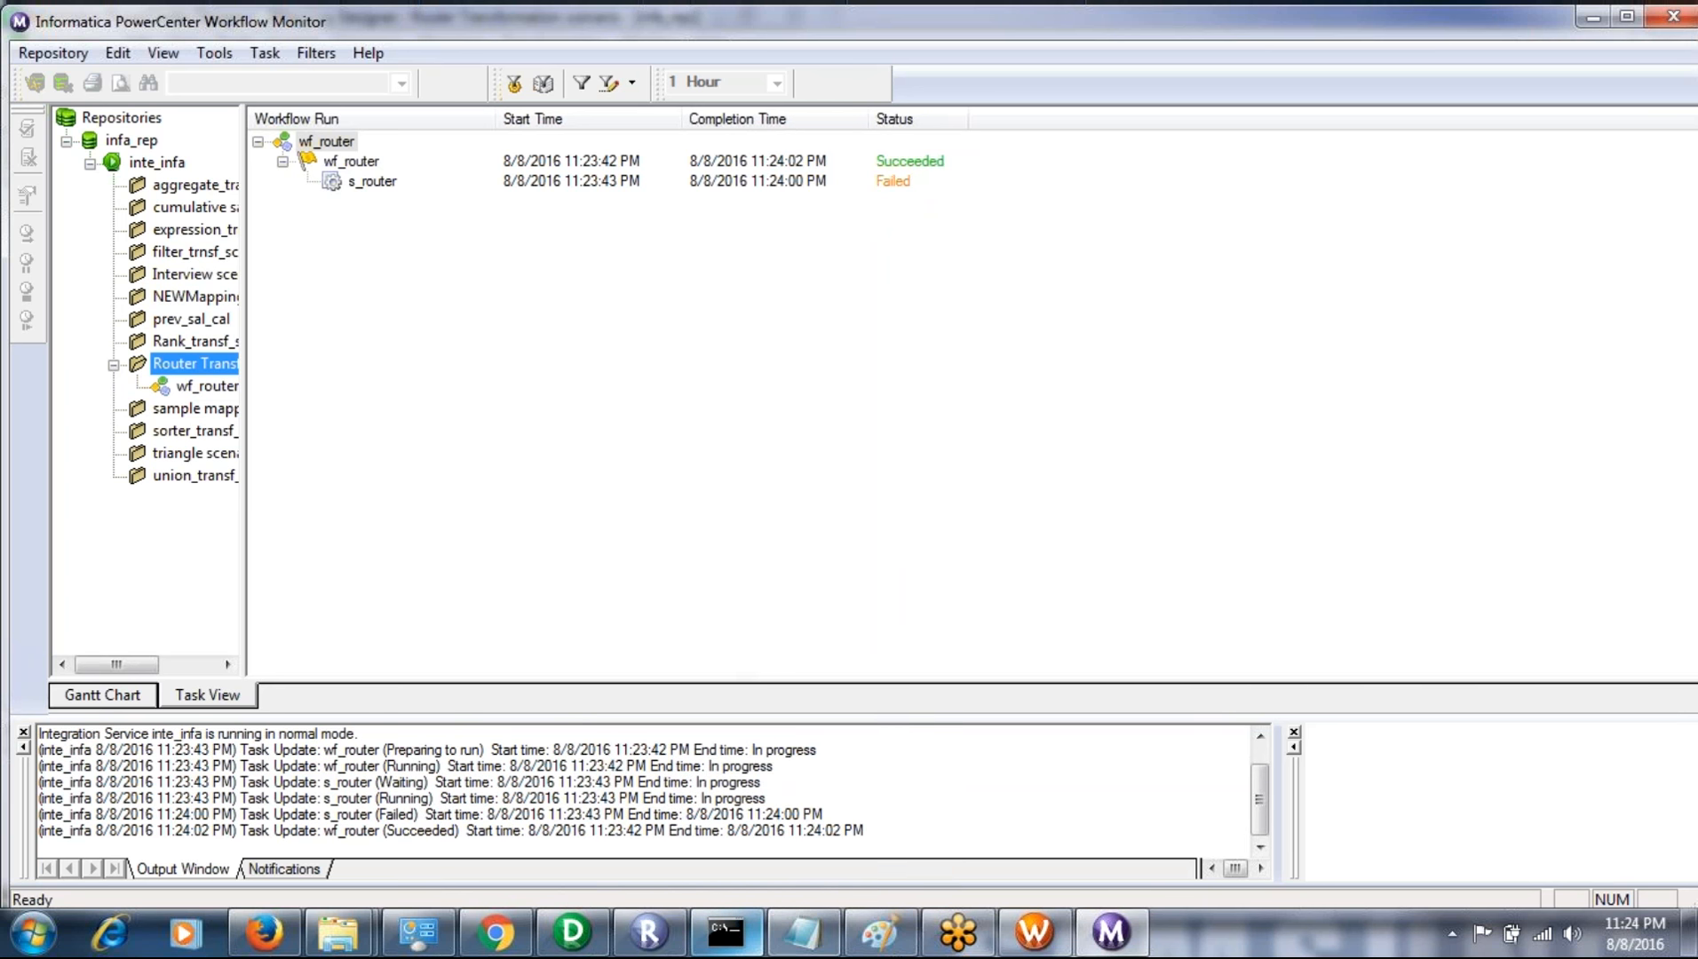
- Return to Workflow Manager and switch the workspace to the Task Developer showing the s_router session
mouse_move(842, 928)
mouse_move(1123, 939)
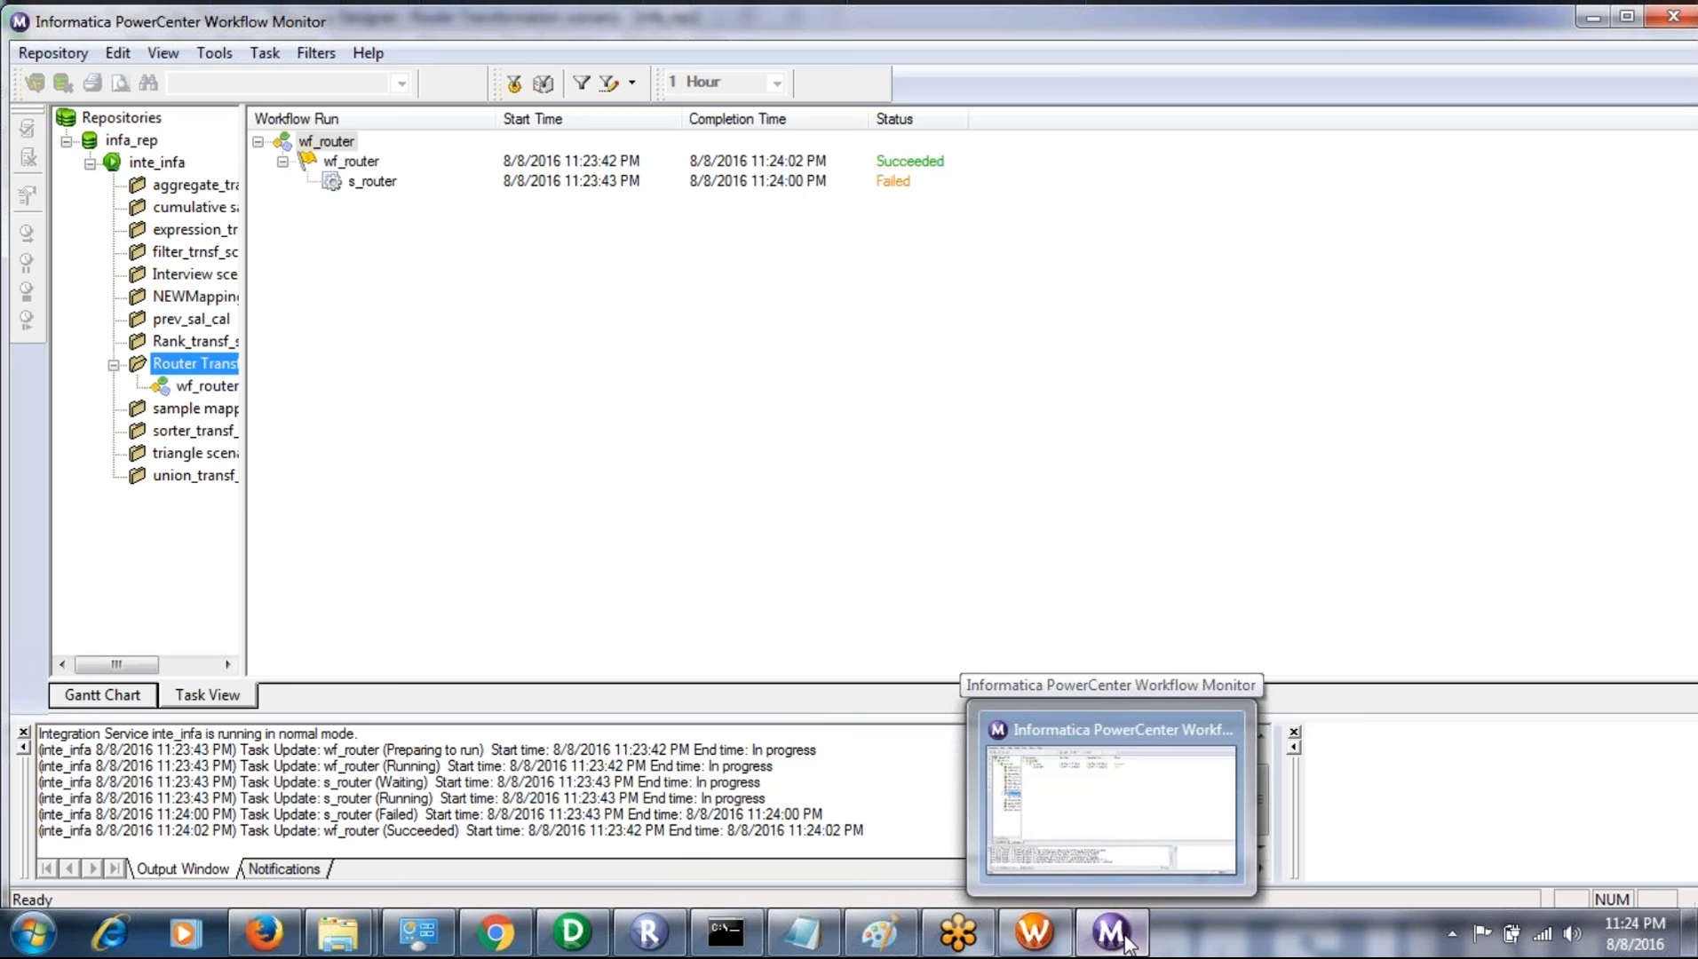
click(1032, 933)
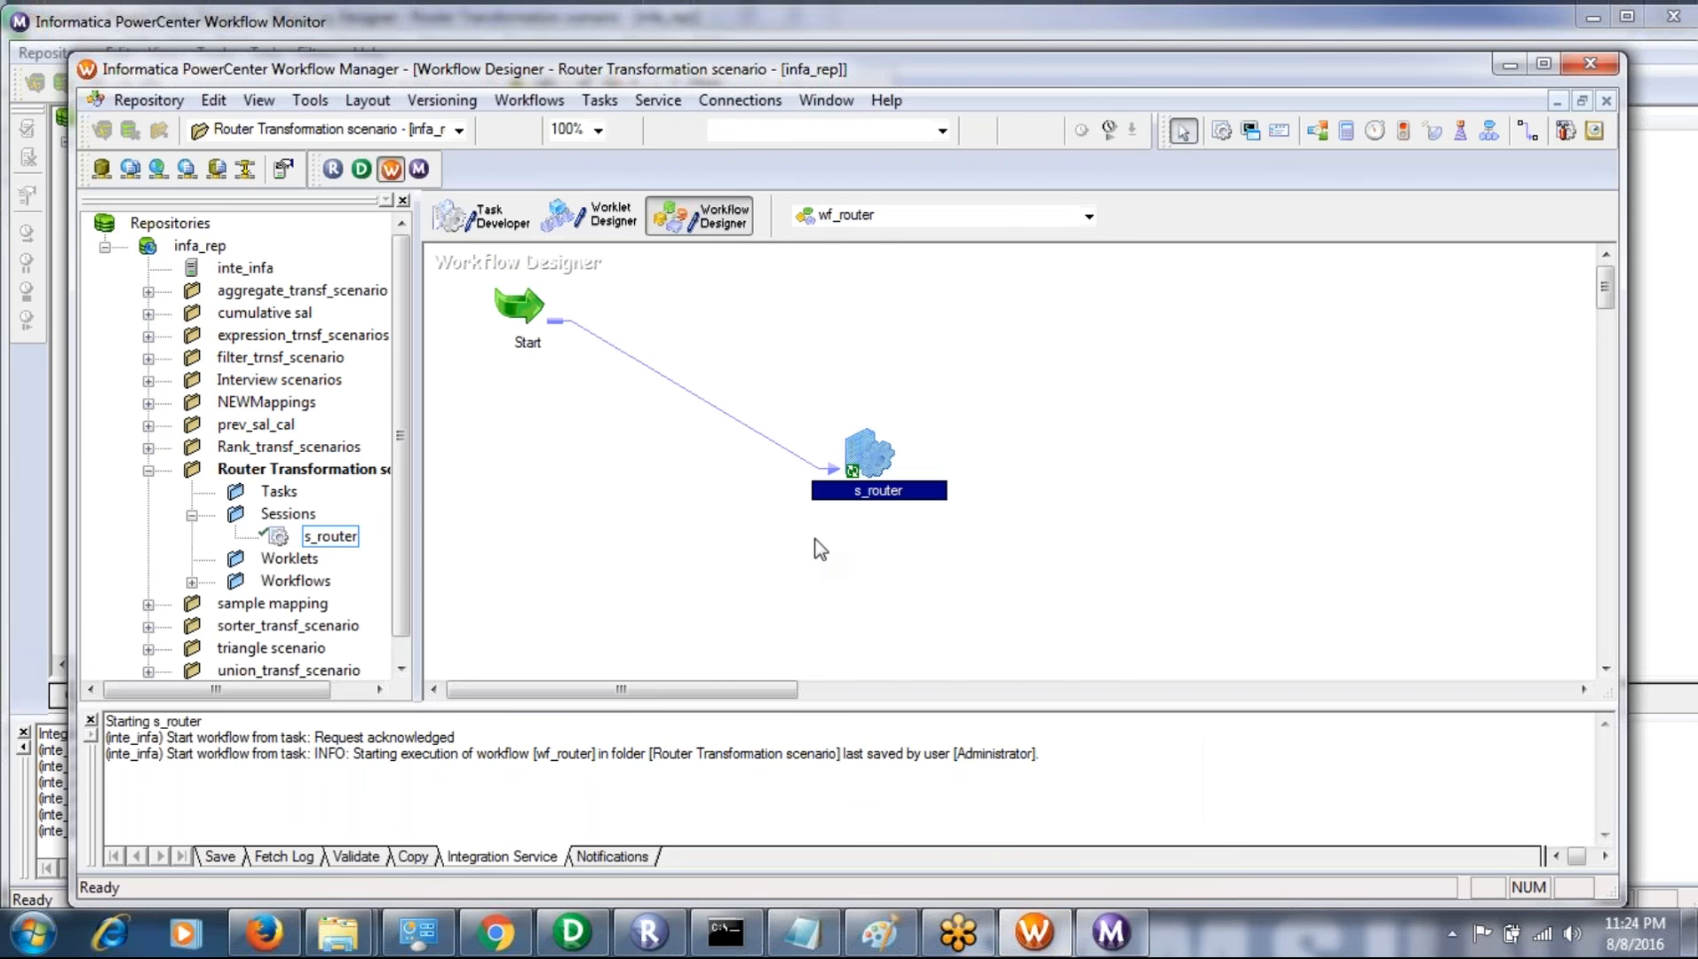
right_click(863, 459)
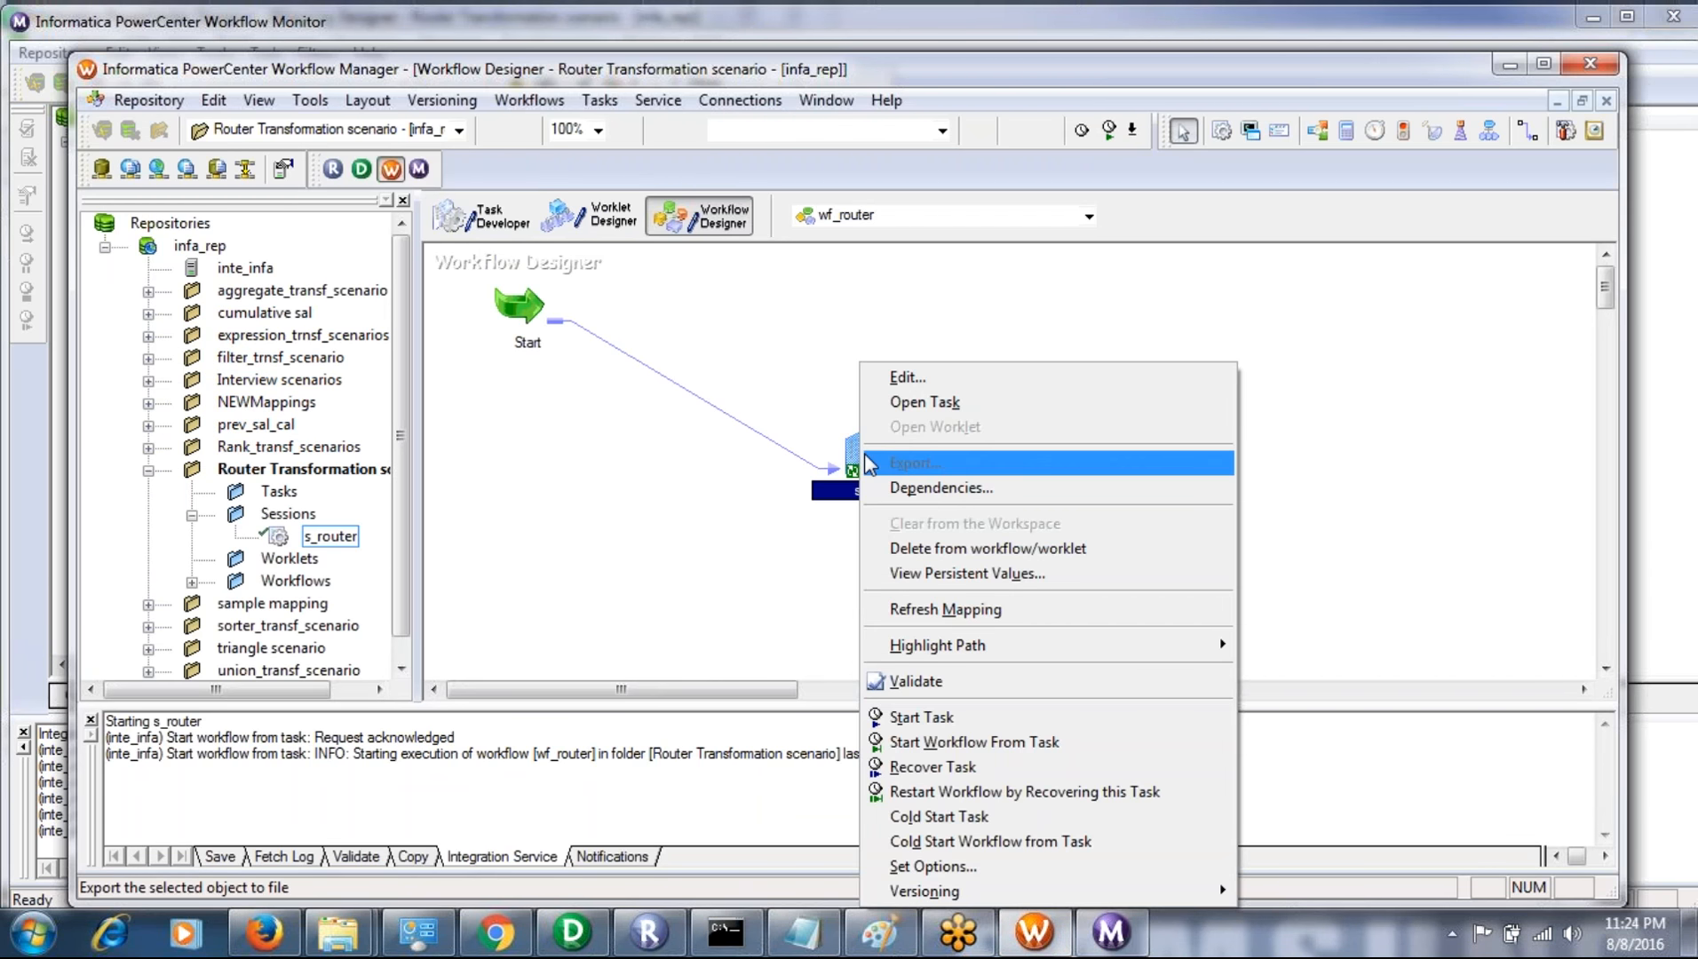
click(280, 496)
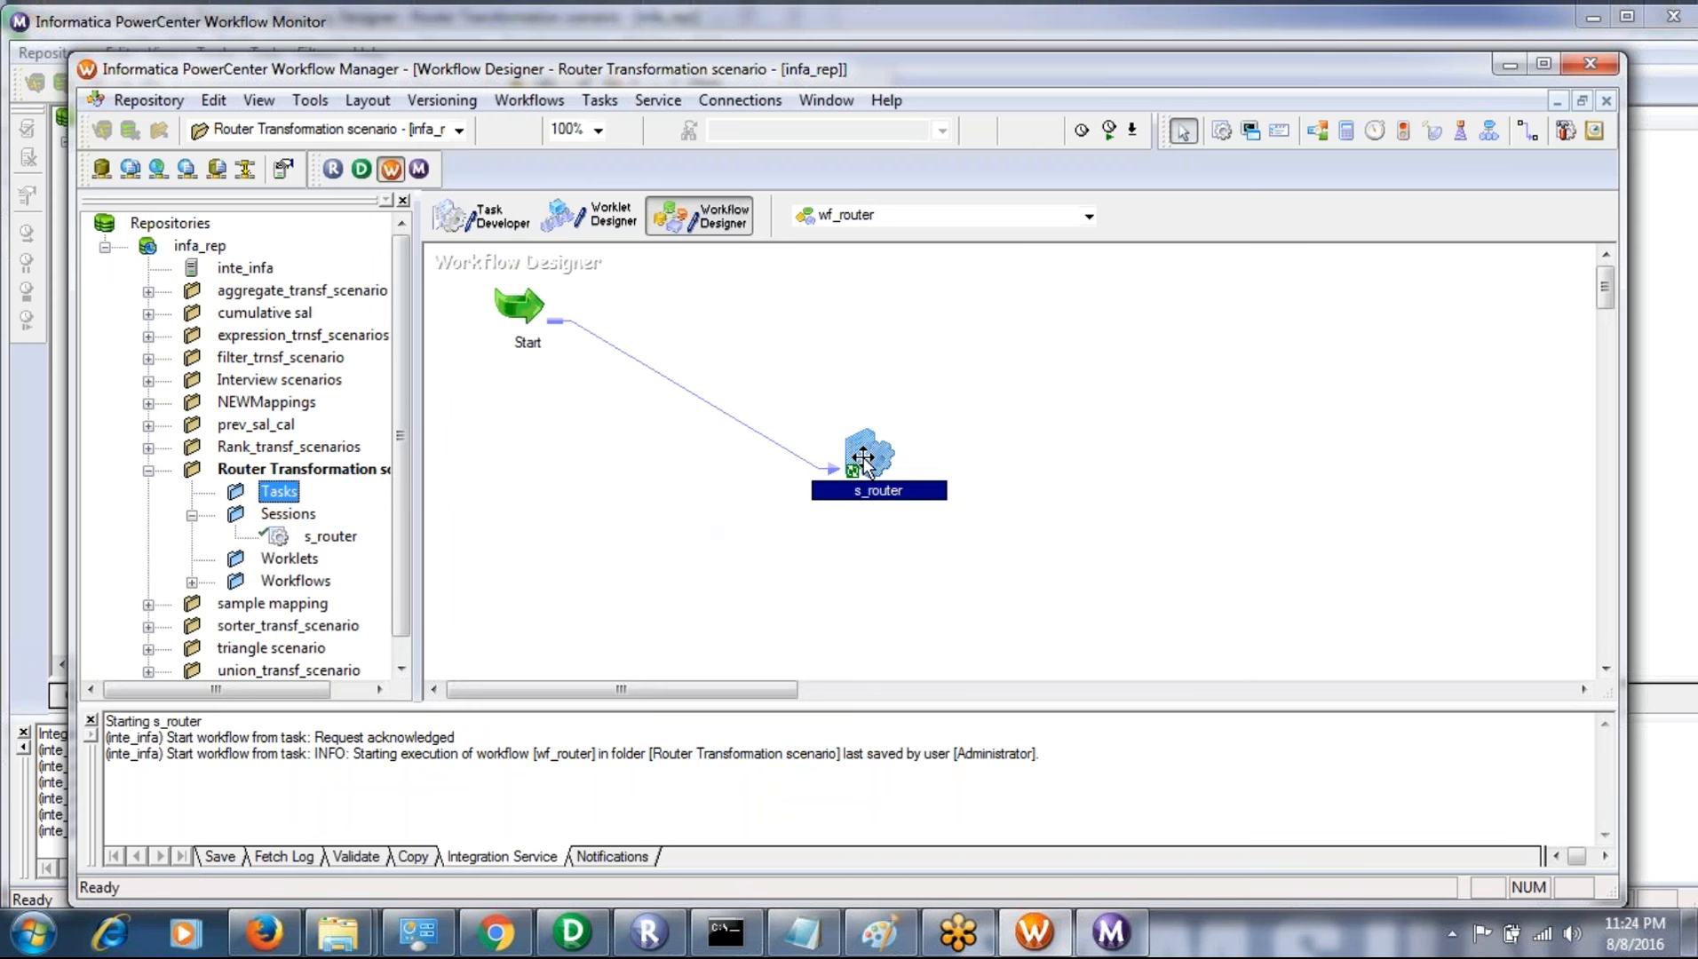
click(278, 539)
click(478, 211)
right_click(533, 320)
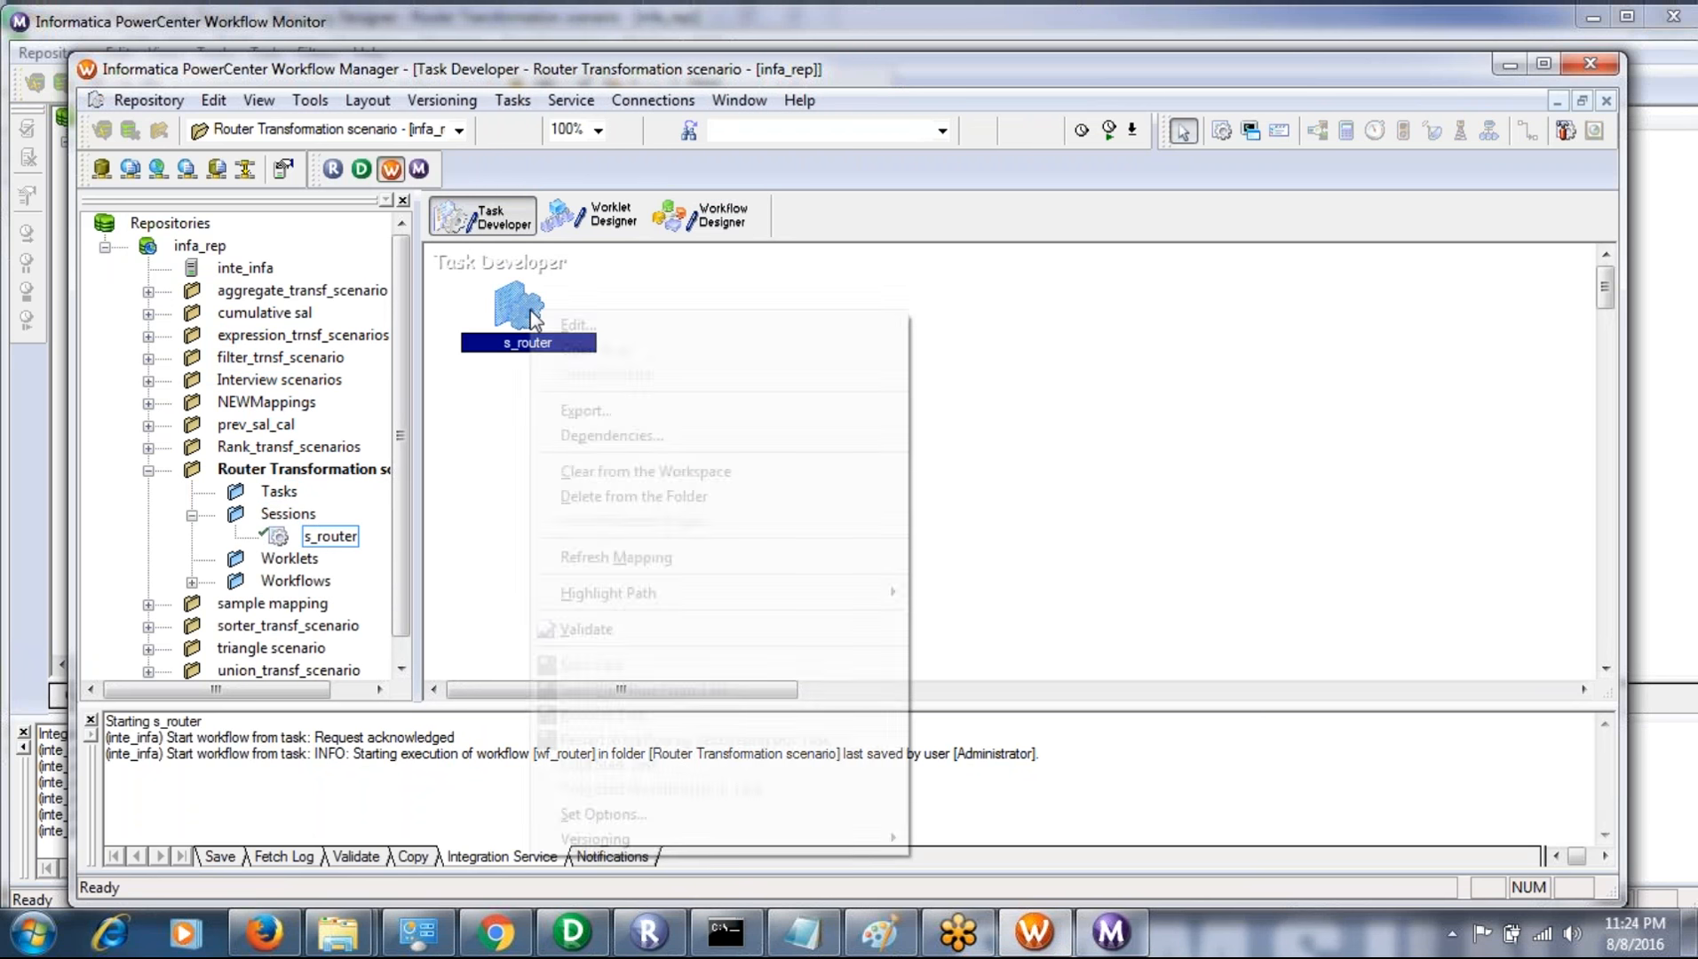
drag(510, 500, 632, 426)
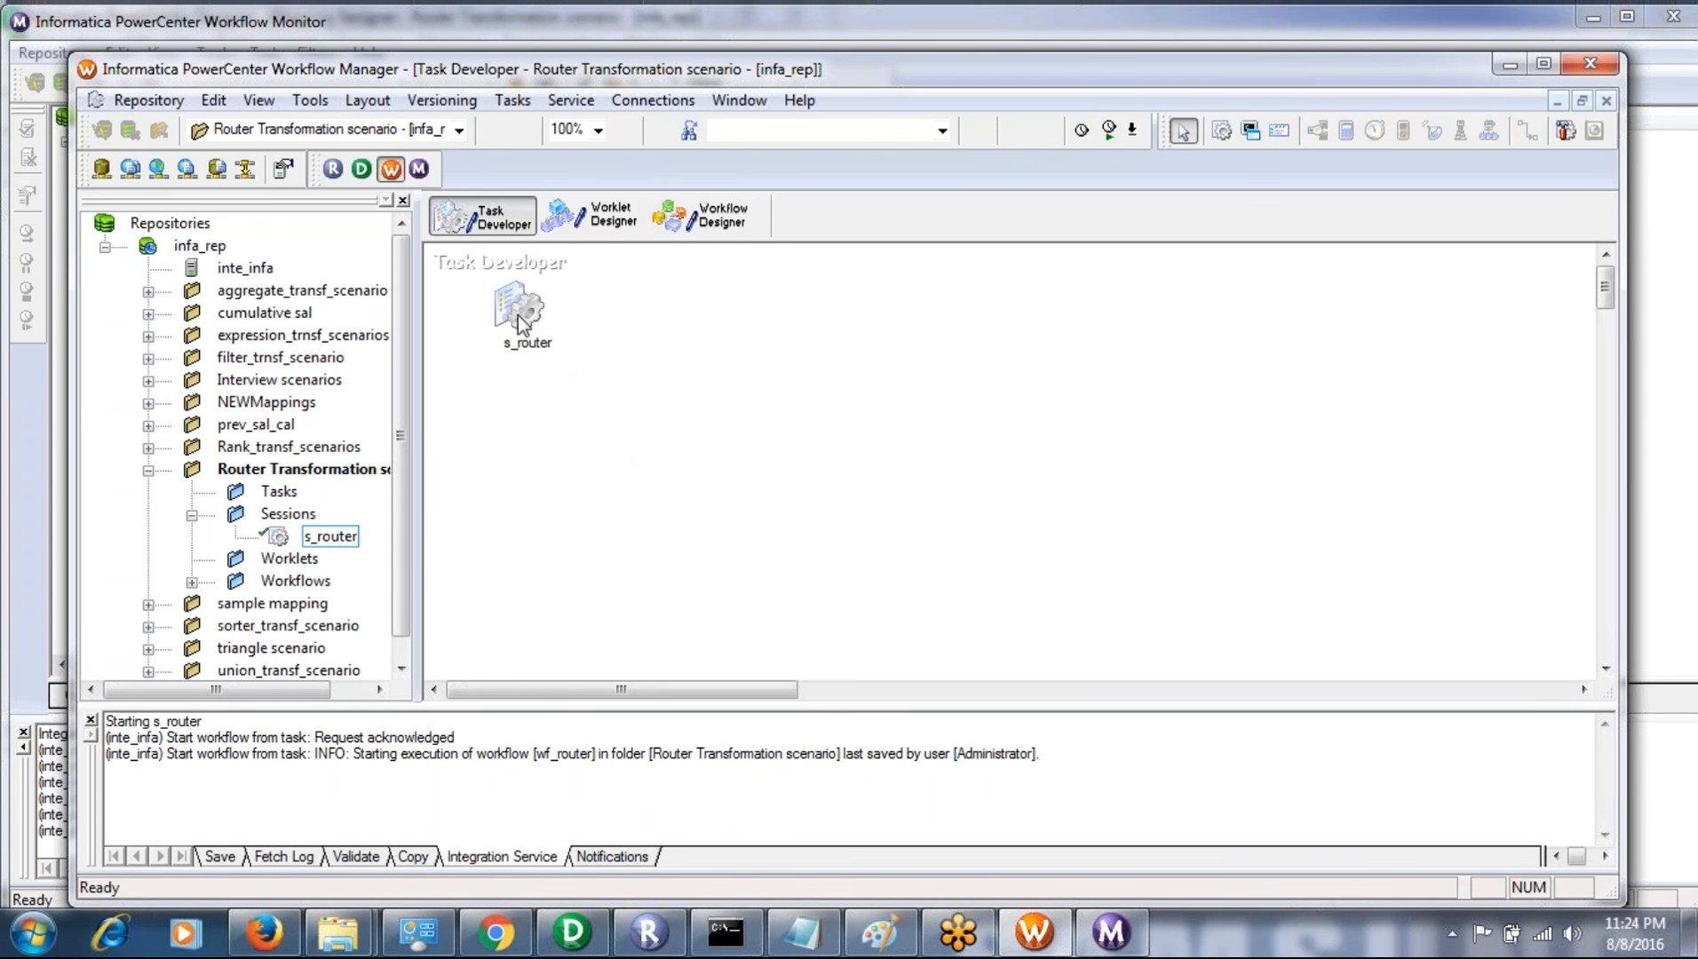
- Open the s_router session's mapping settings and set the TRG2 target's relational connection to Tgt1
double_click(522, 322)
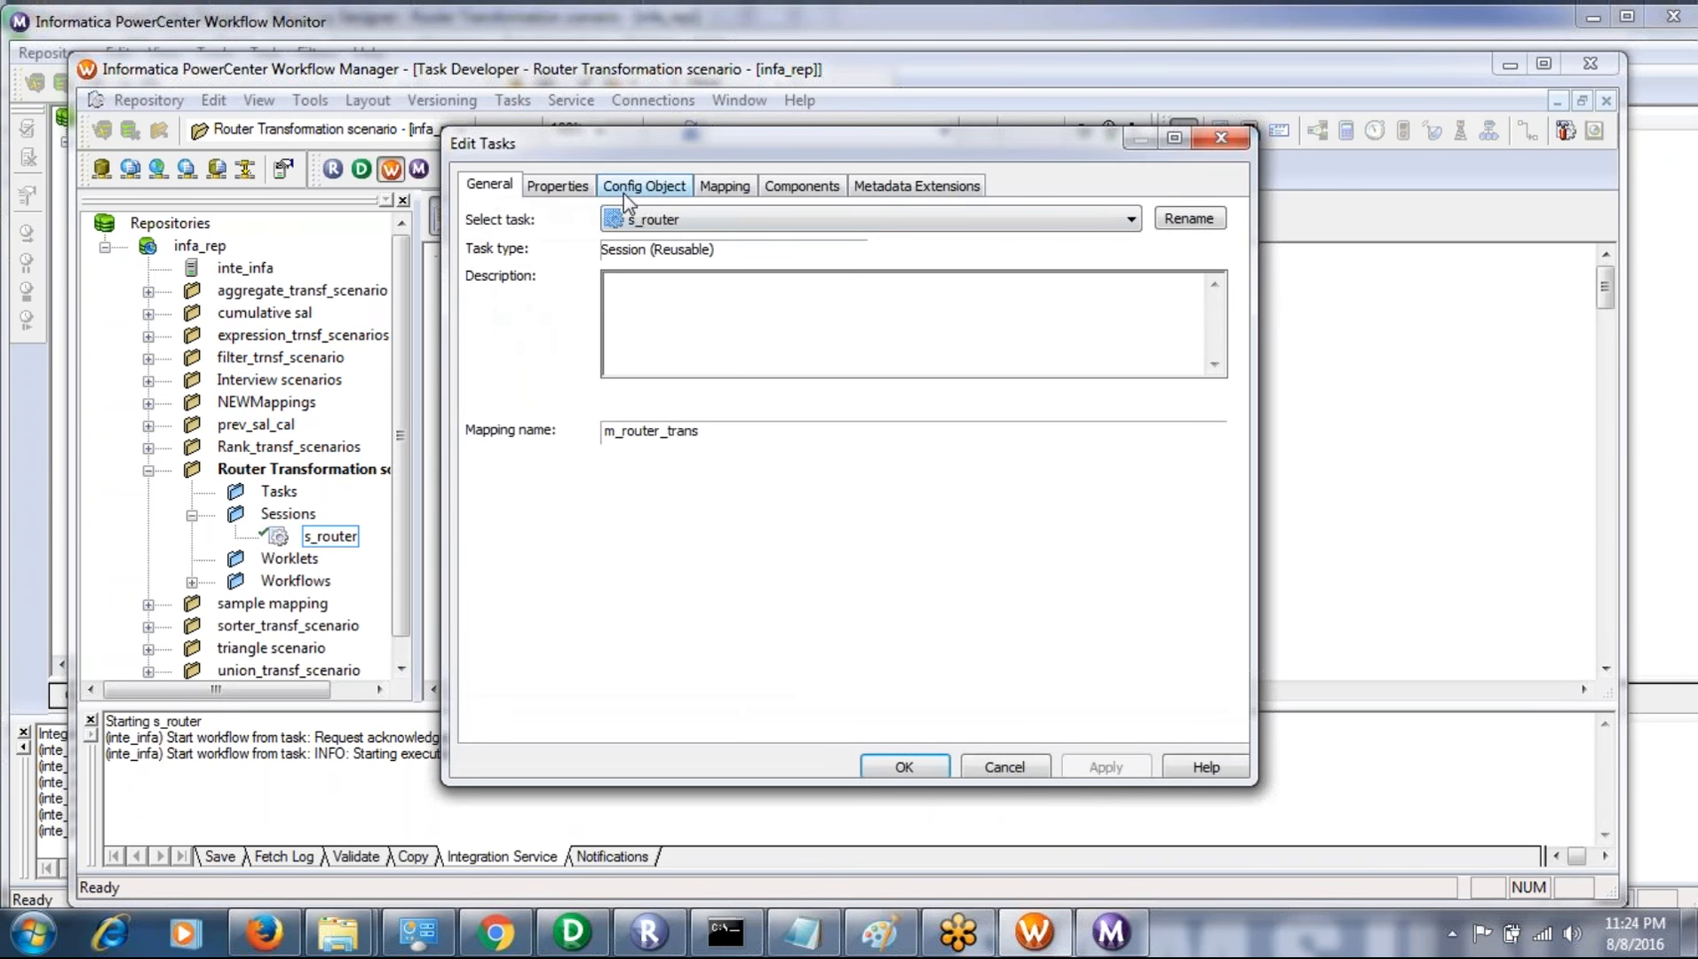
click(587, 186)
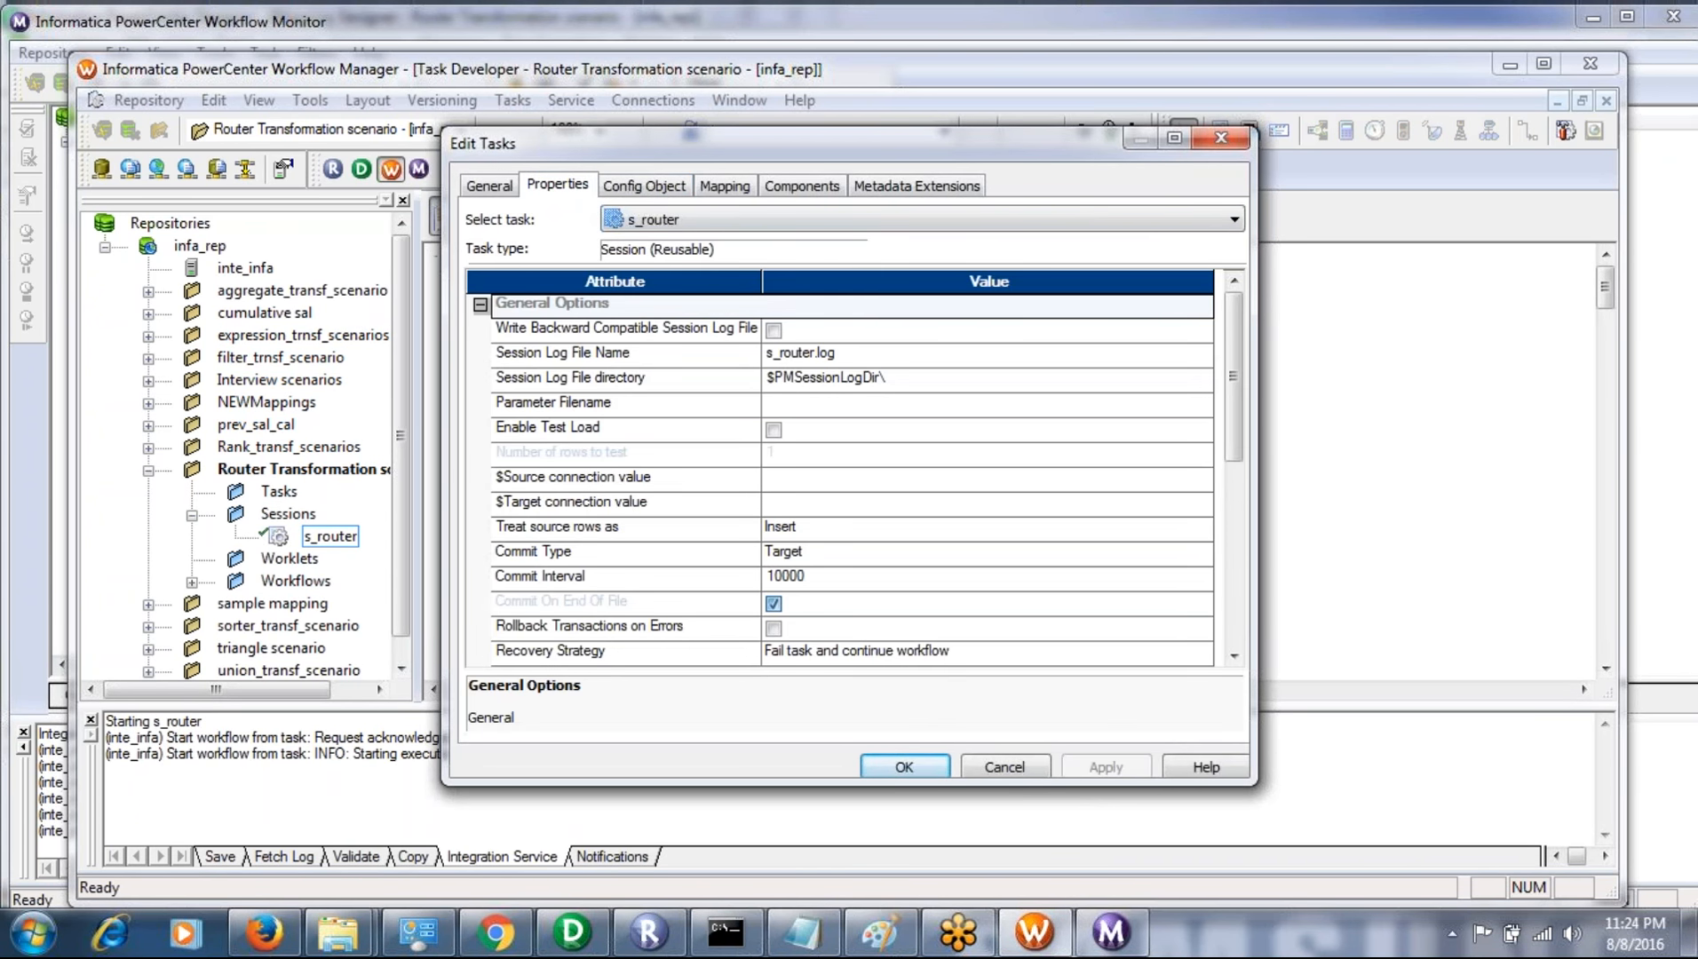
click(622, 188)
click(726, 188)
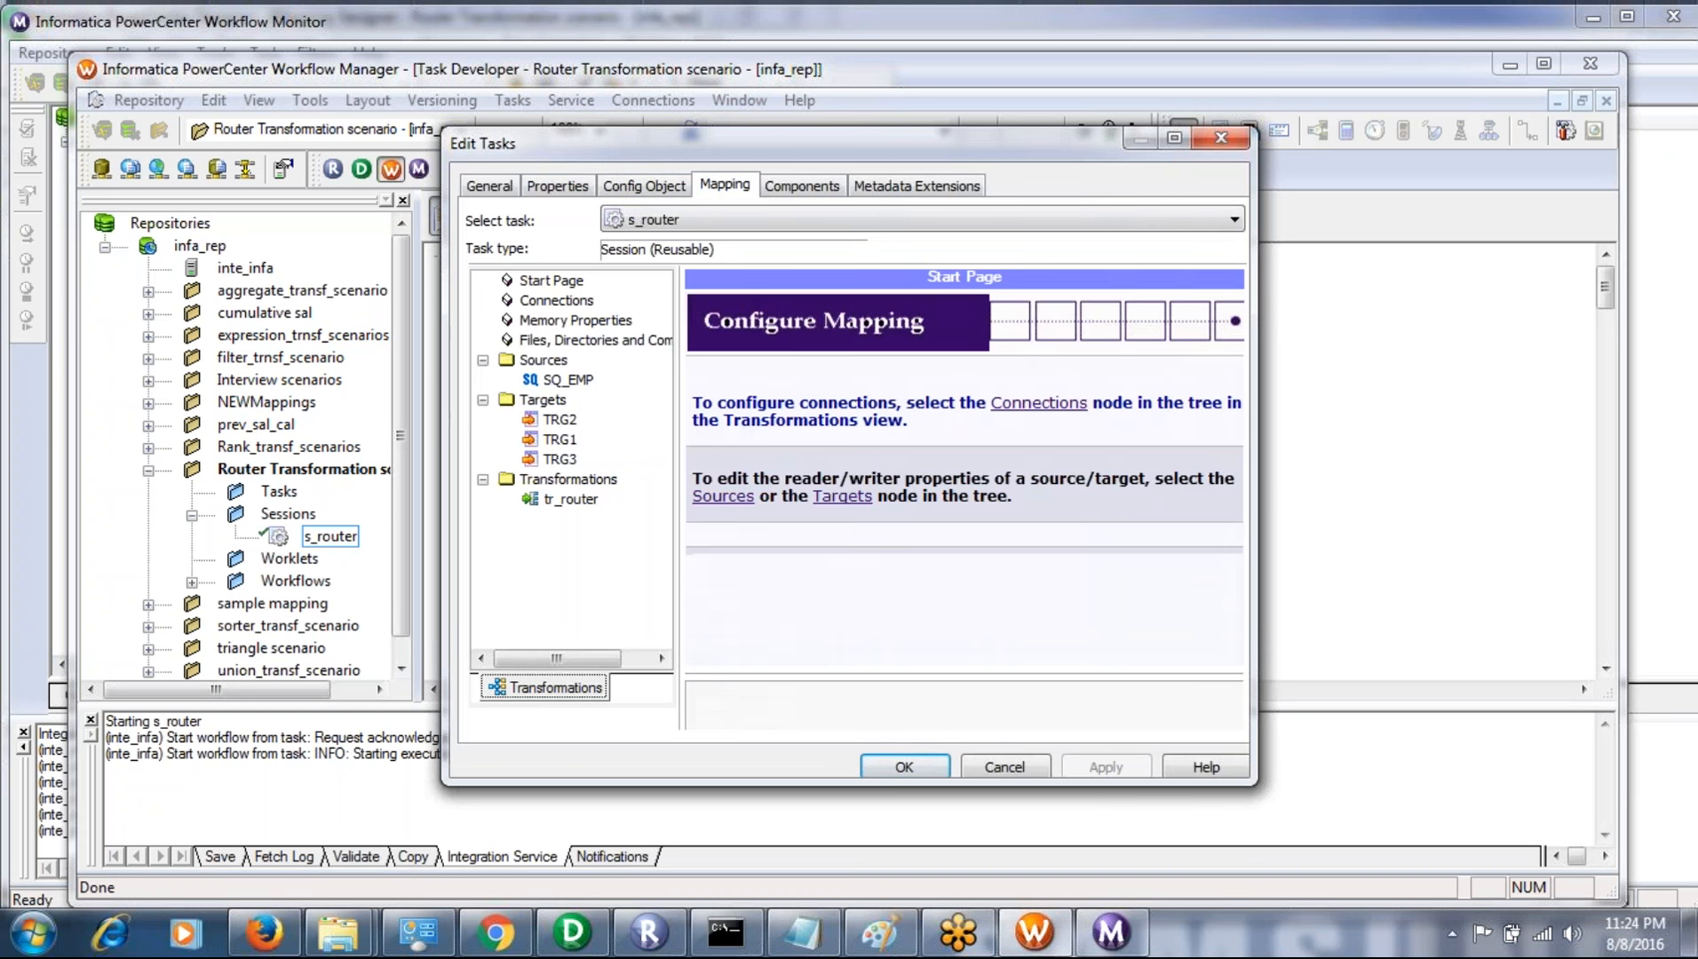
click(565, 384)
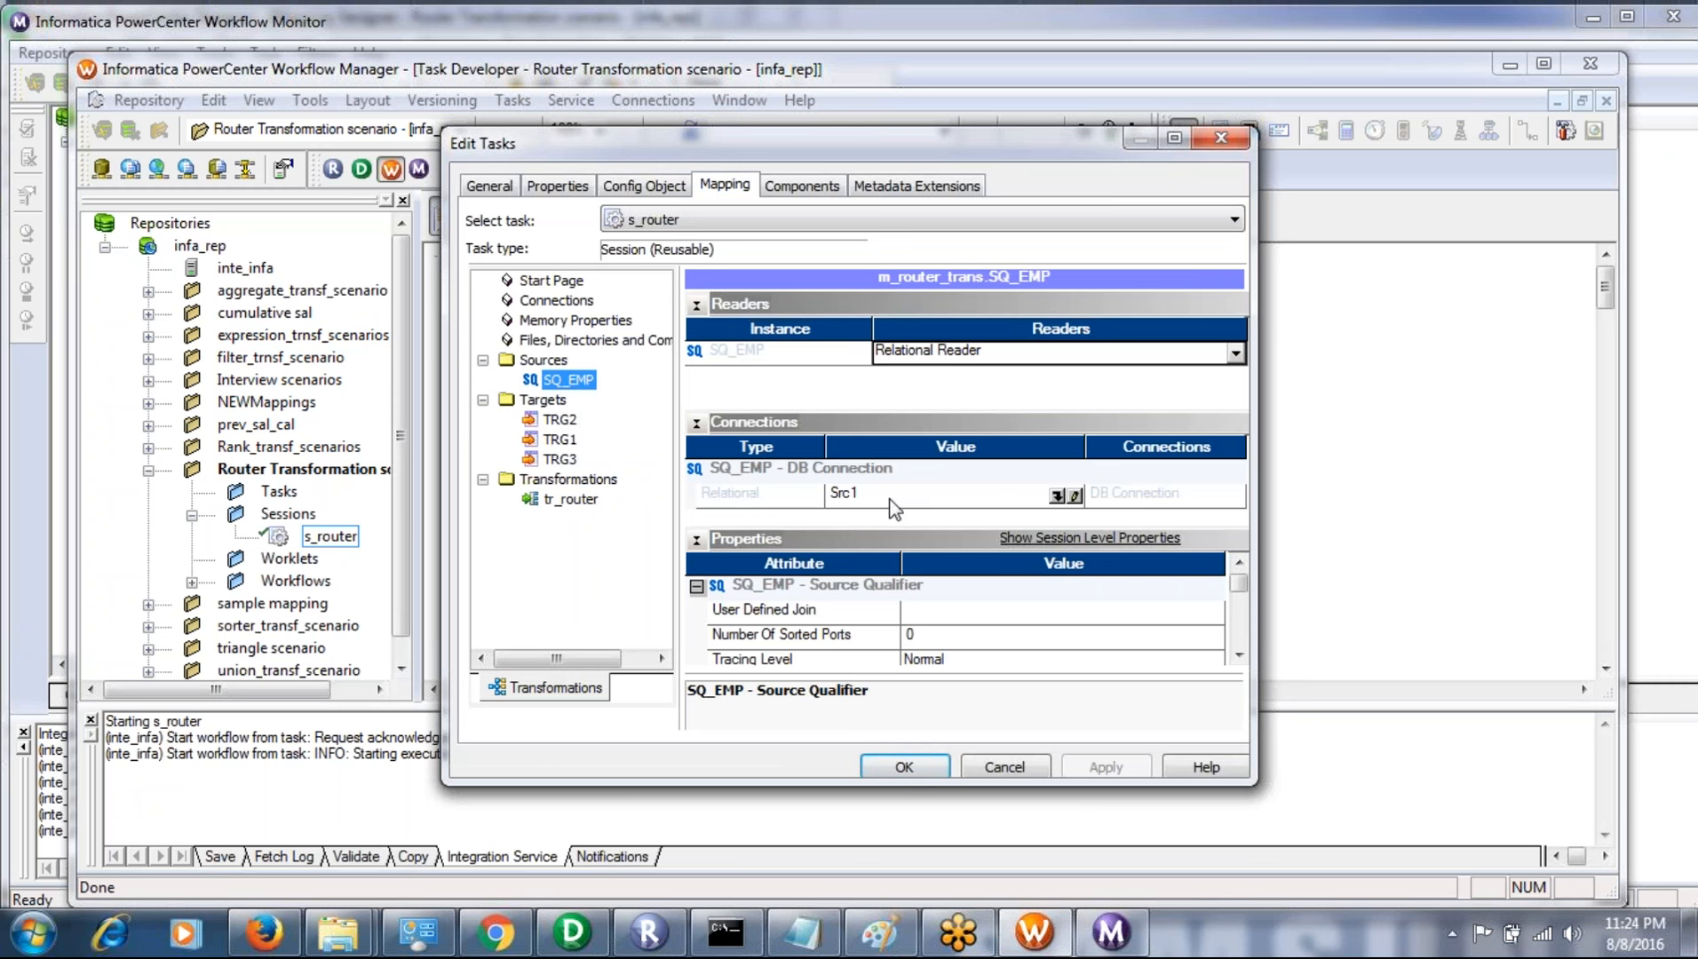
click(557, 419)
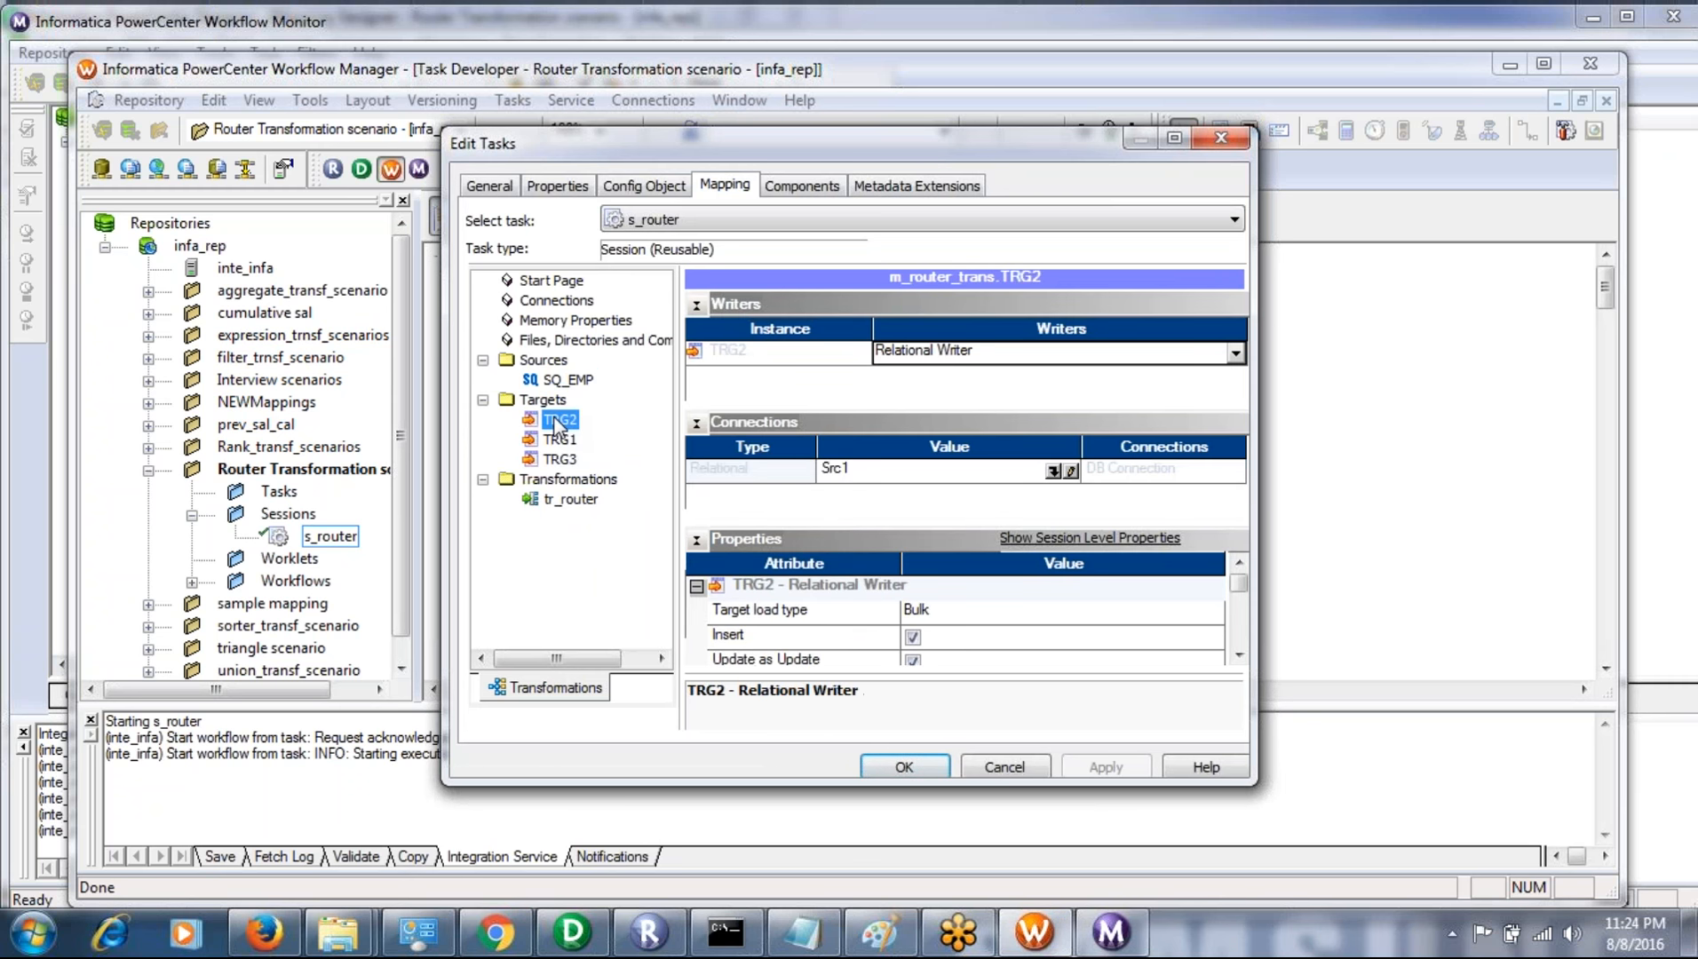
click(1057, 471)
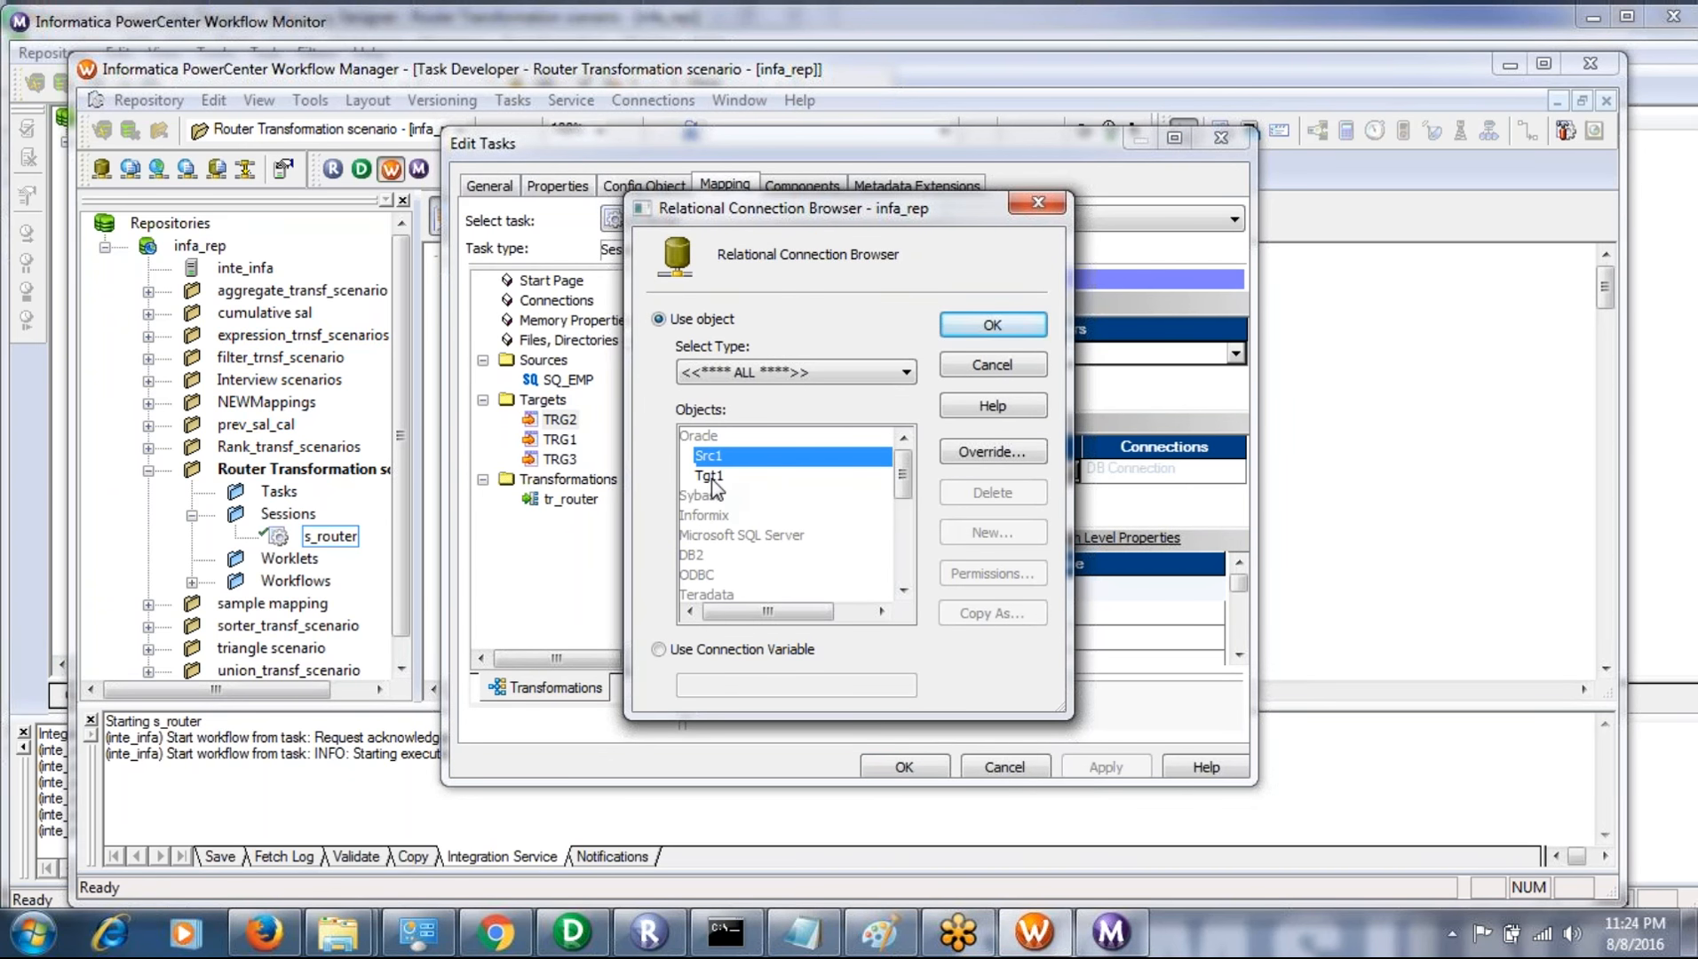
click(711, 476)
click(992, 326)
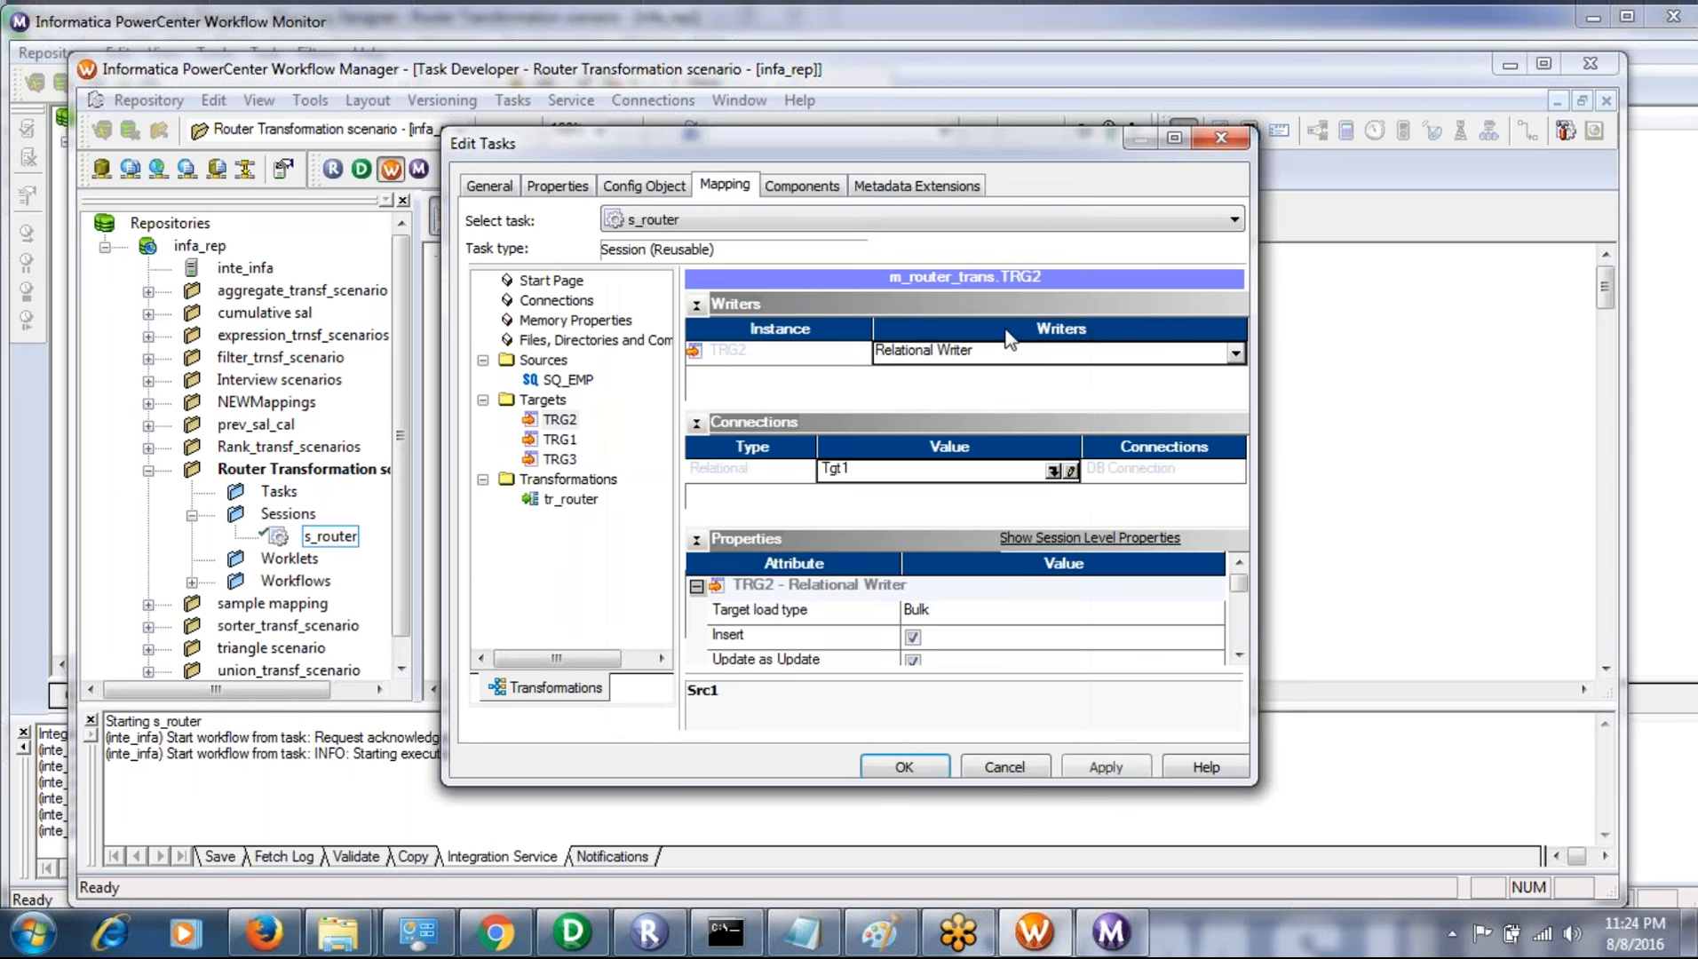
- Set the TRG1 target's relational connection to Tgt1 in the s_router mapping settings
click(561, 440)
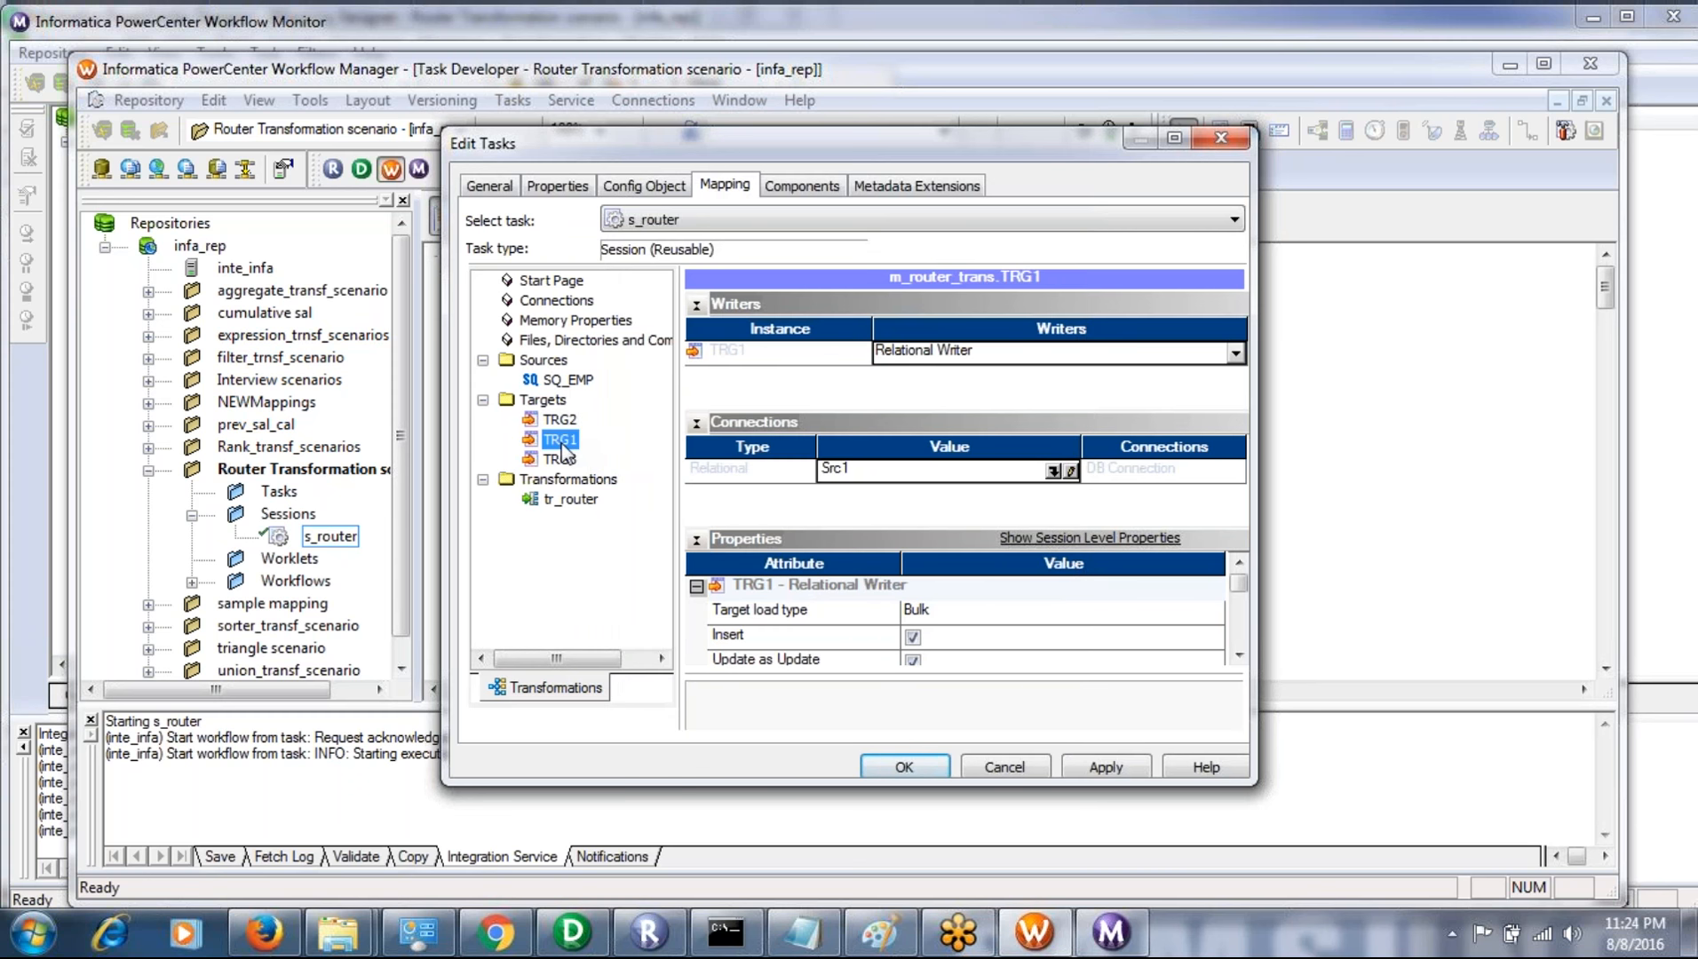
click(1053, 471)
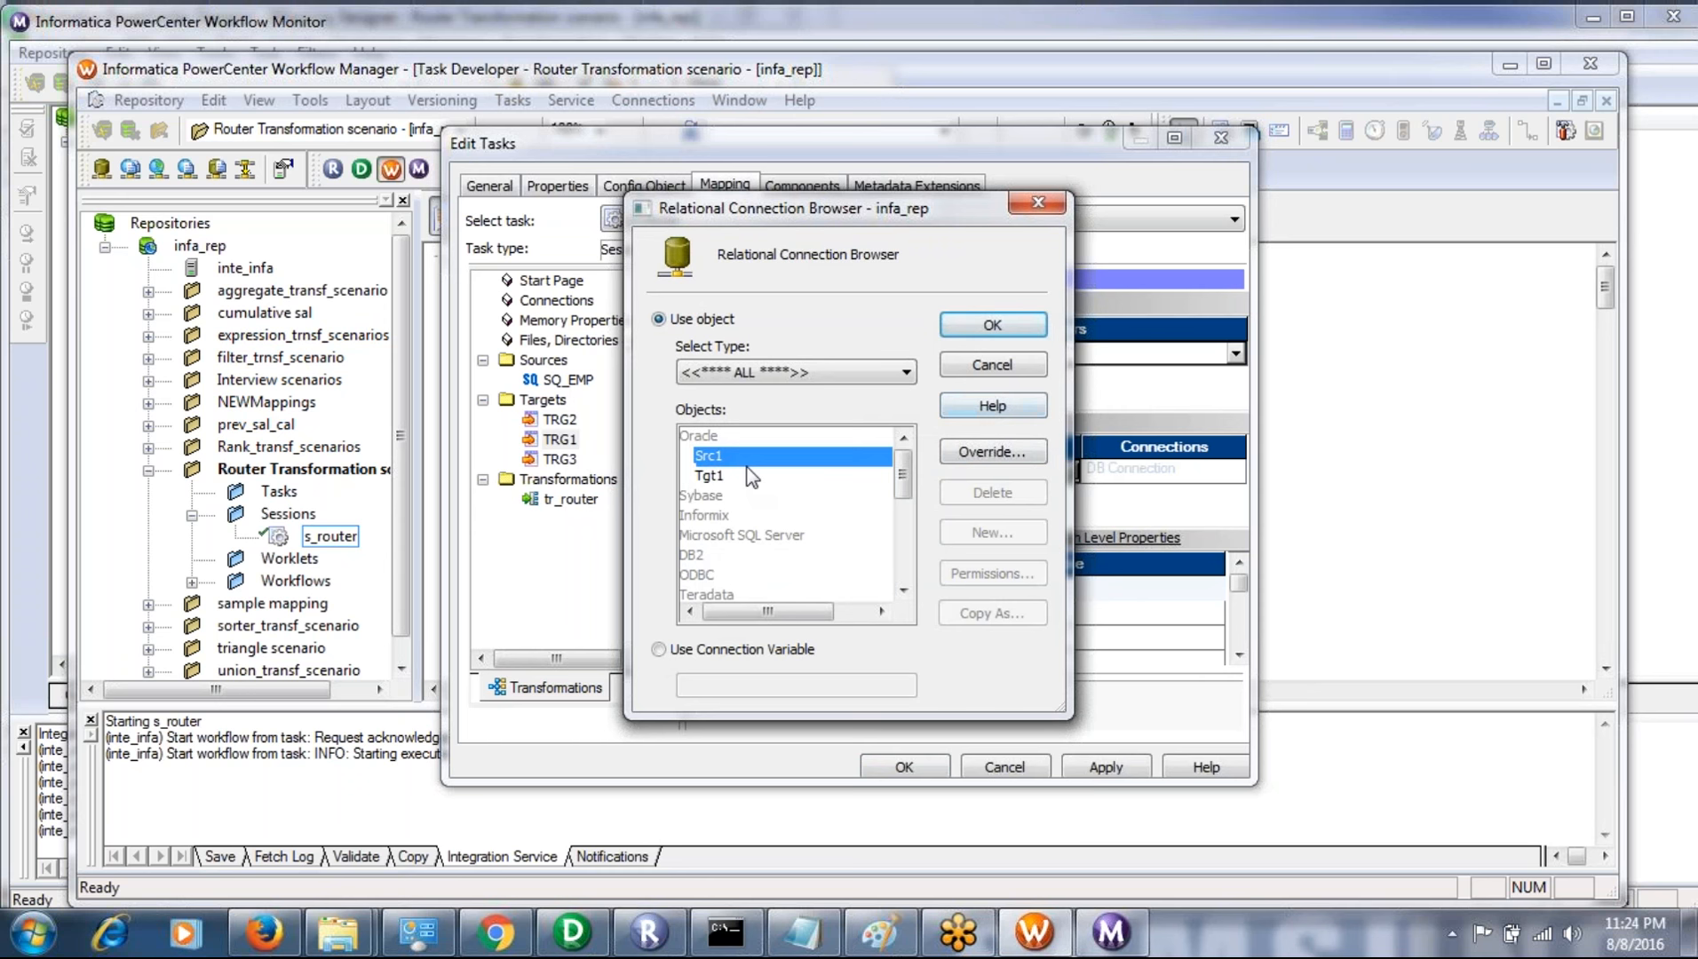
click(723, 480)
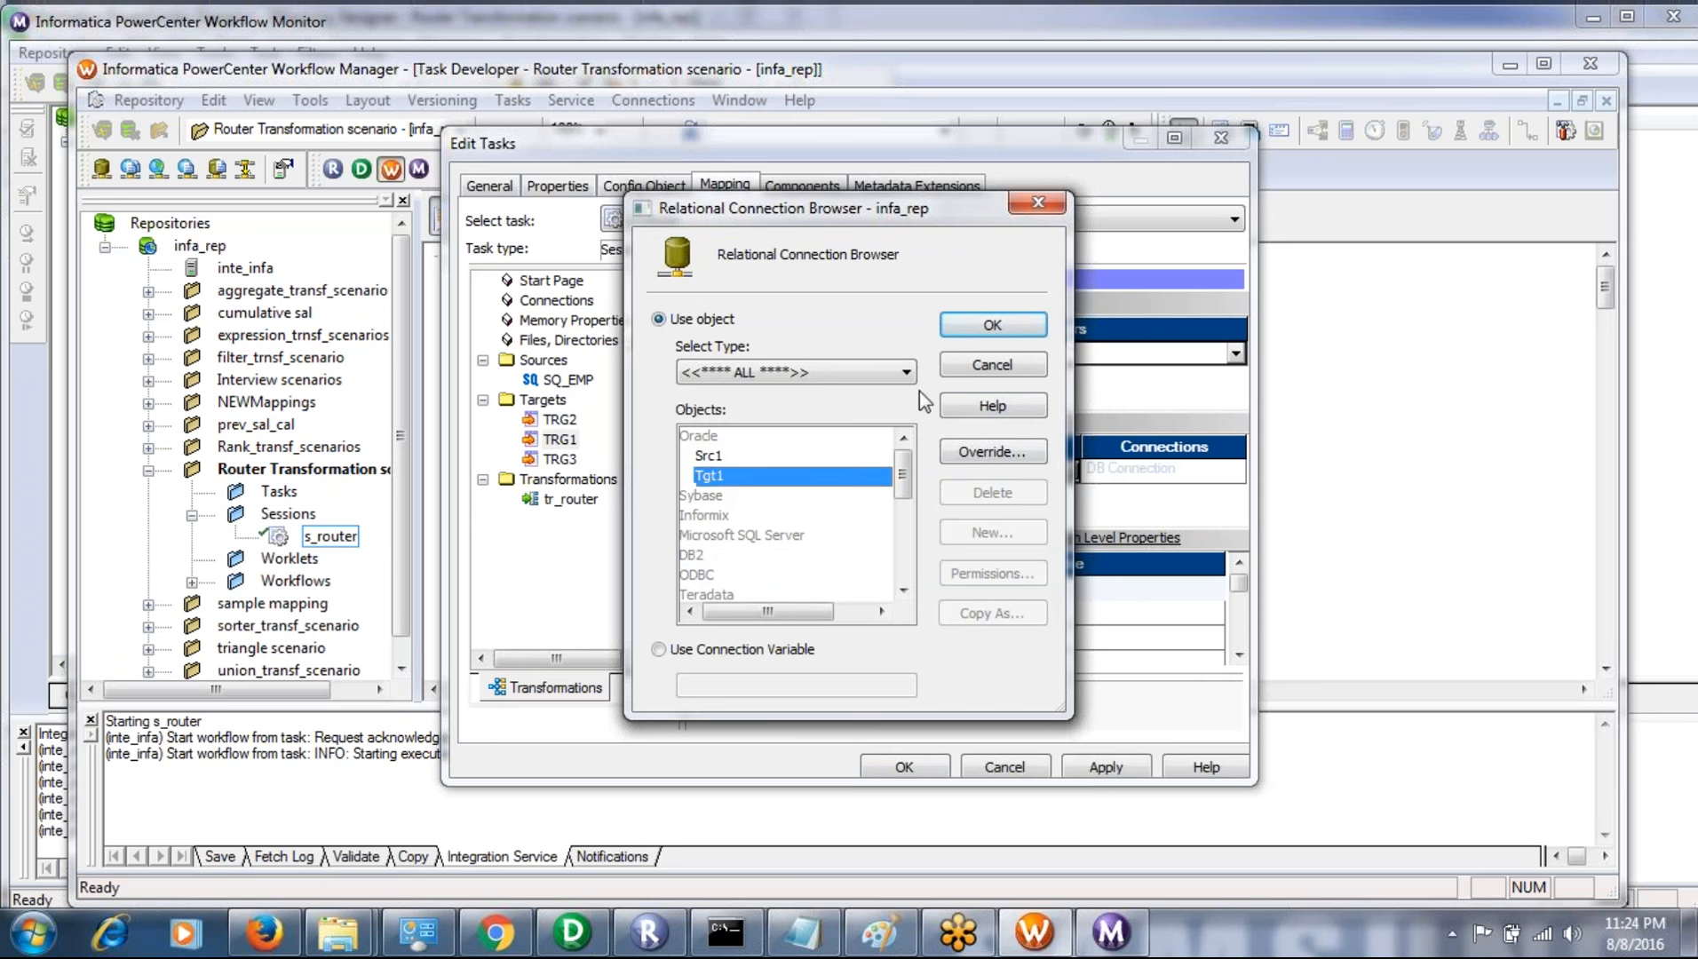
click(992, 325)
- Set the TRG3 target's relational connection to Tgt1, and apply and save the s_router session changes
click(565, 461)
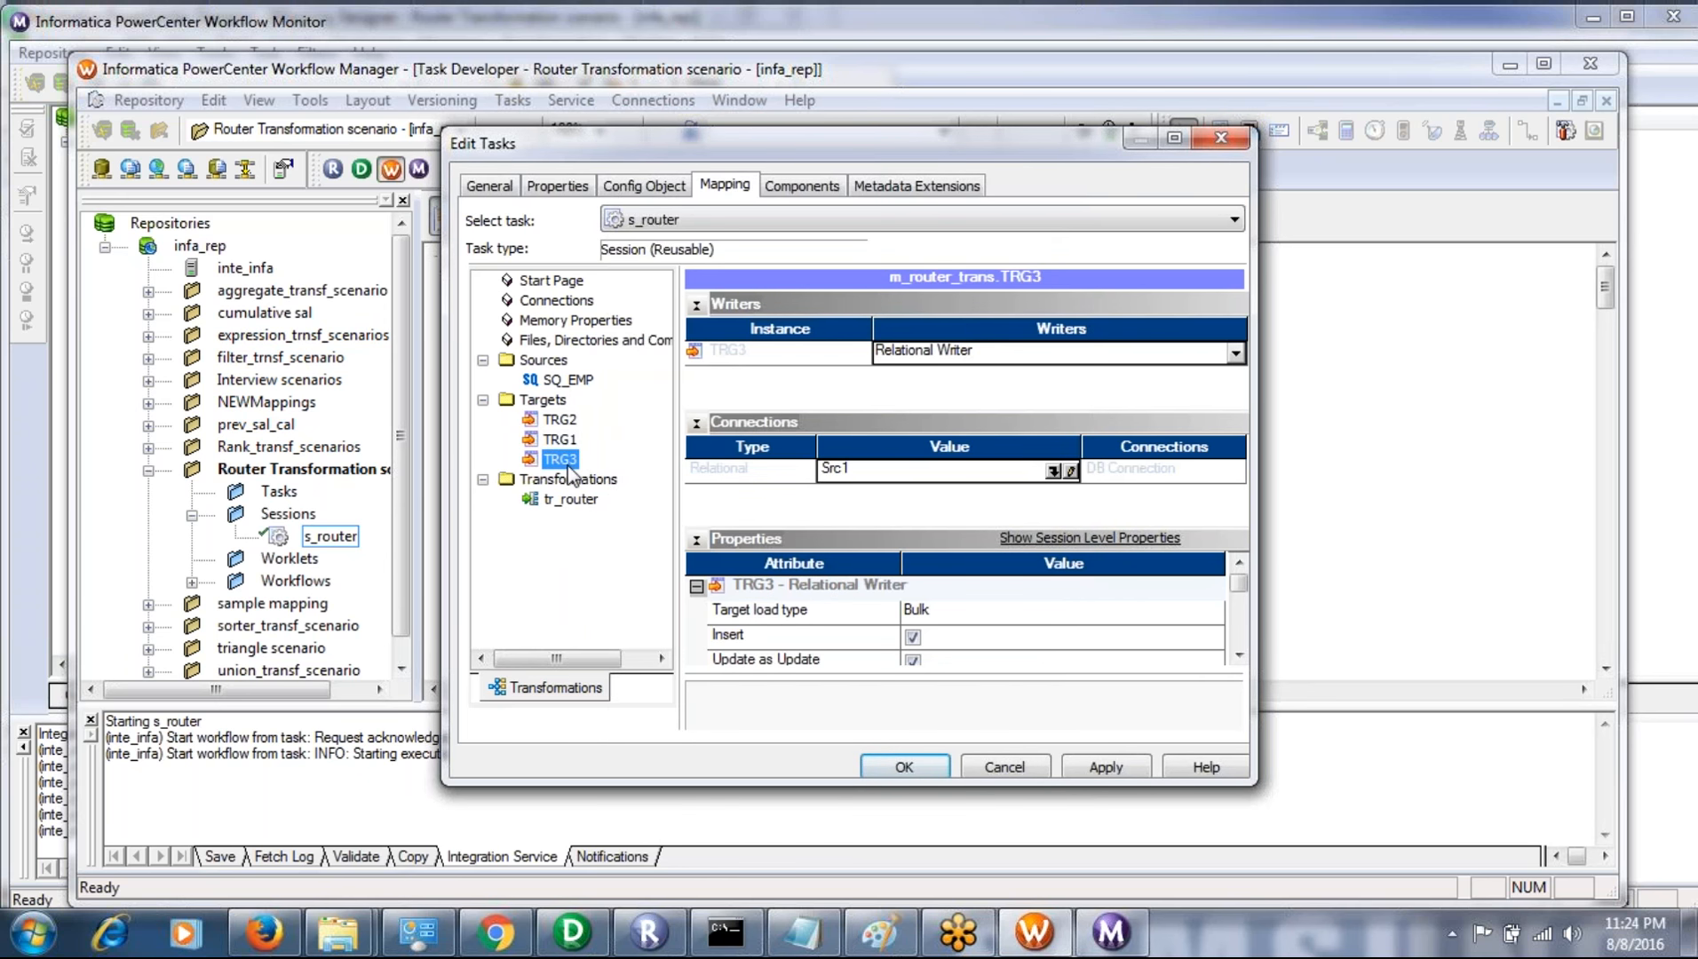
click(1052, 472)
click(723, 477)
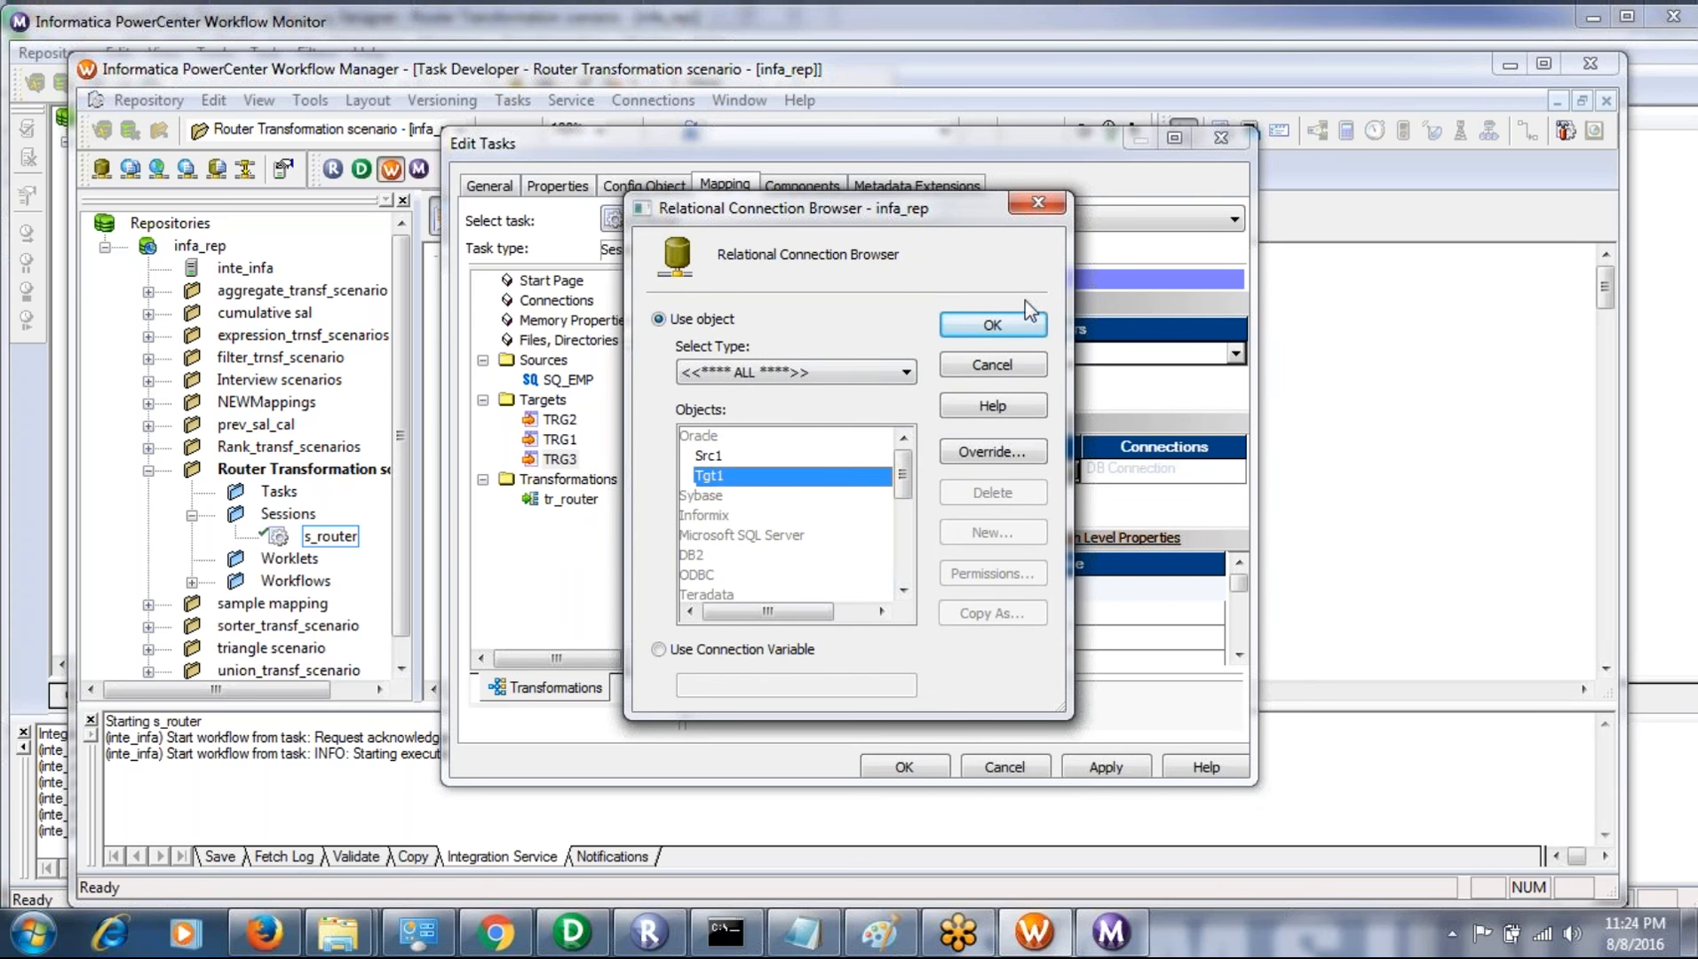
click(1012, 326)
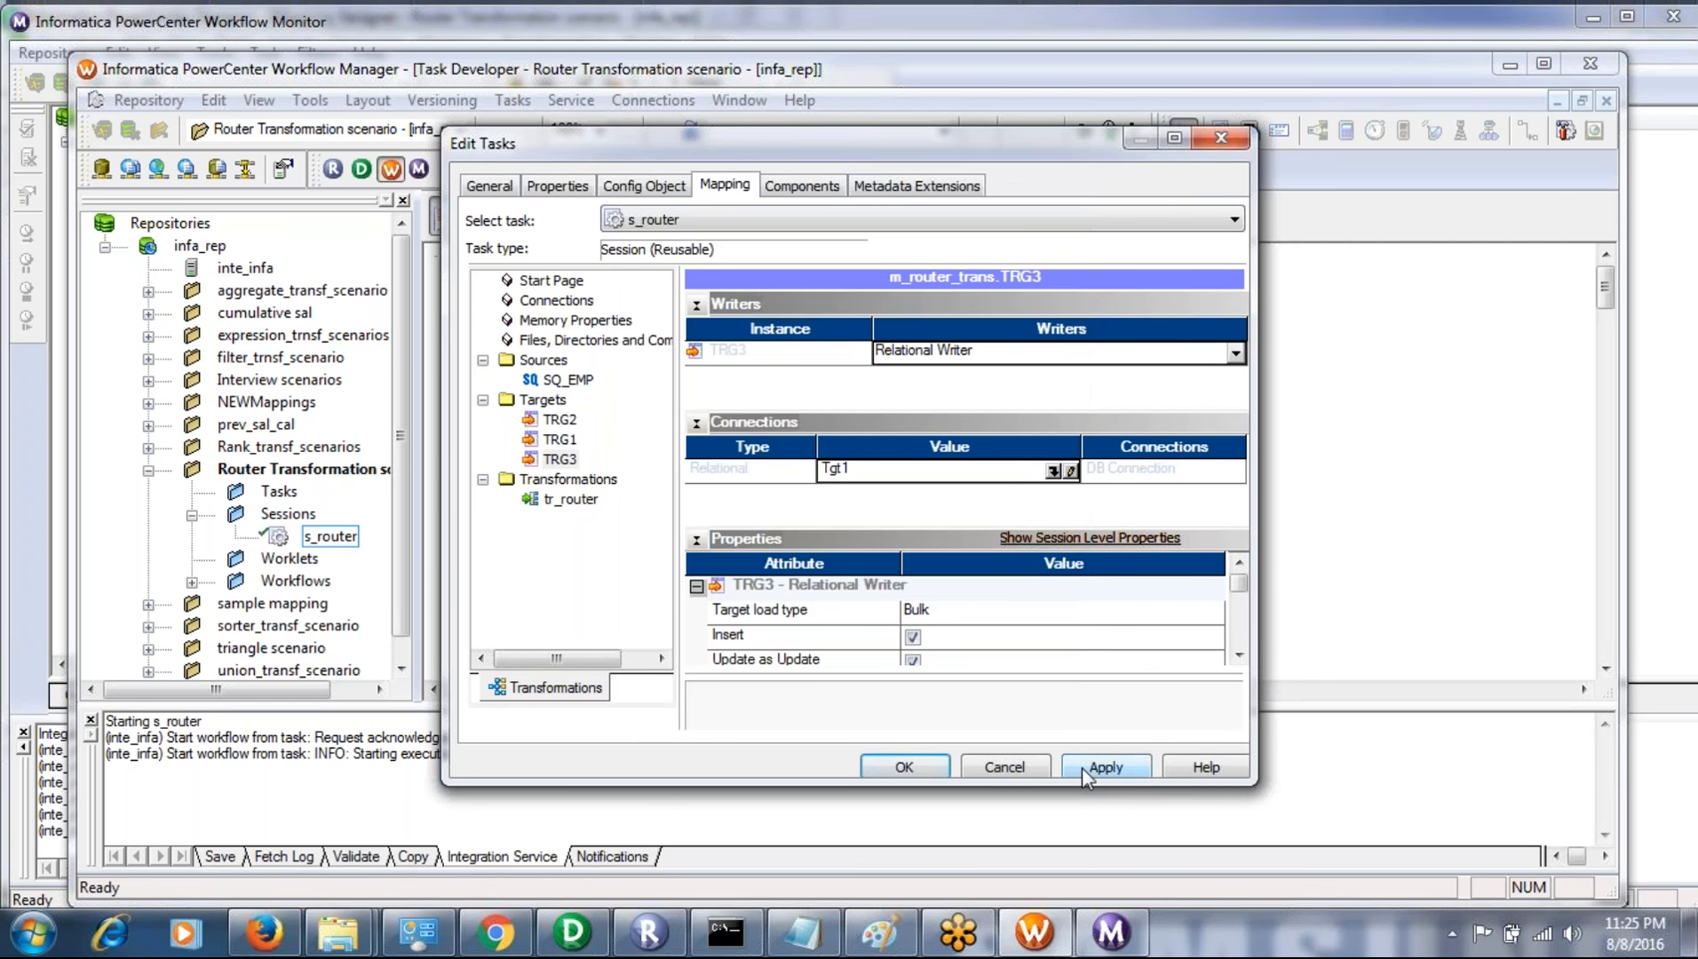
click(1081, 766)
click(904, 767)
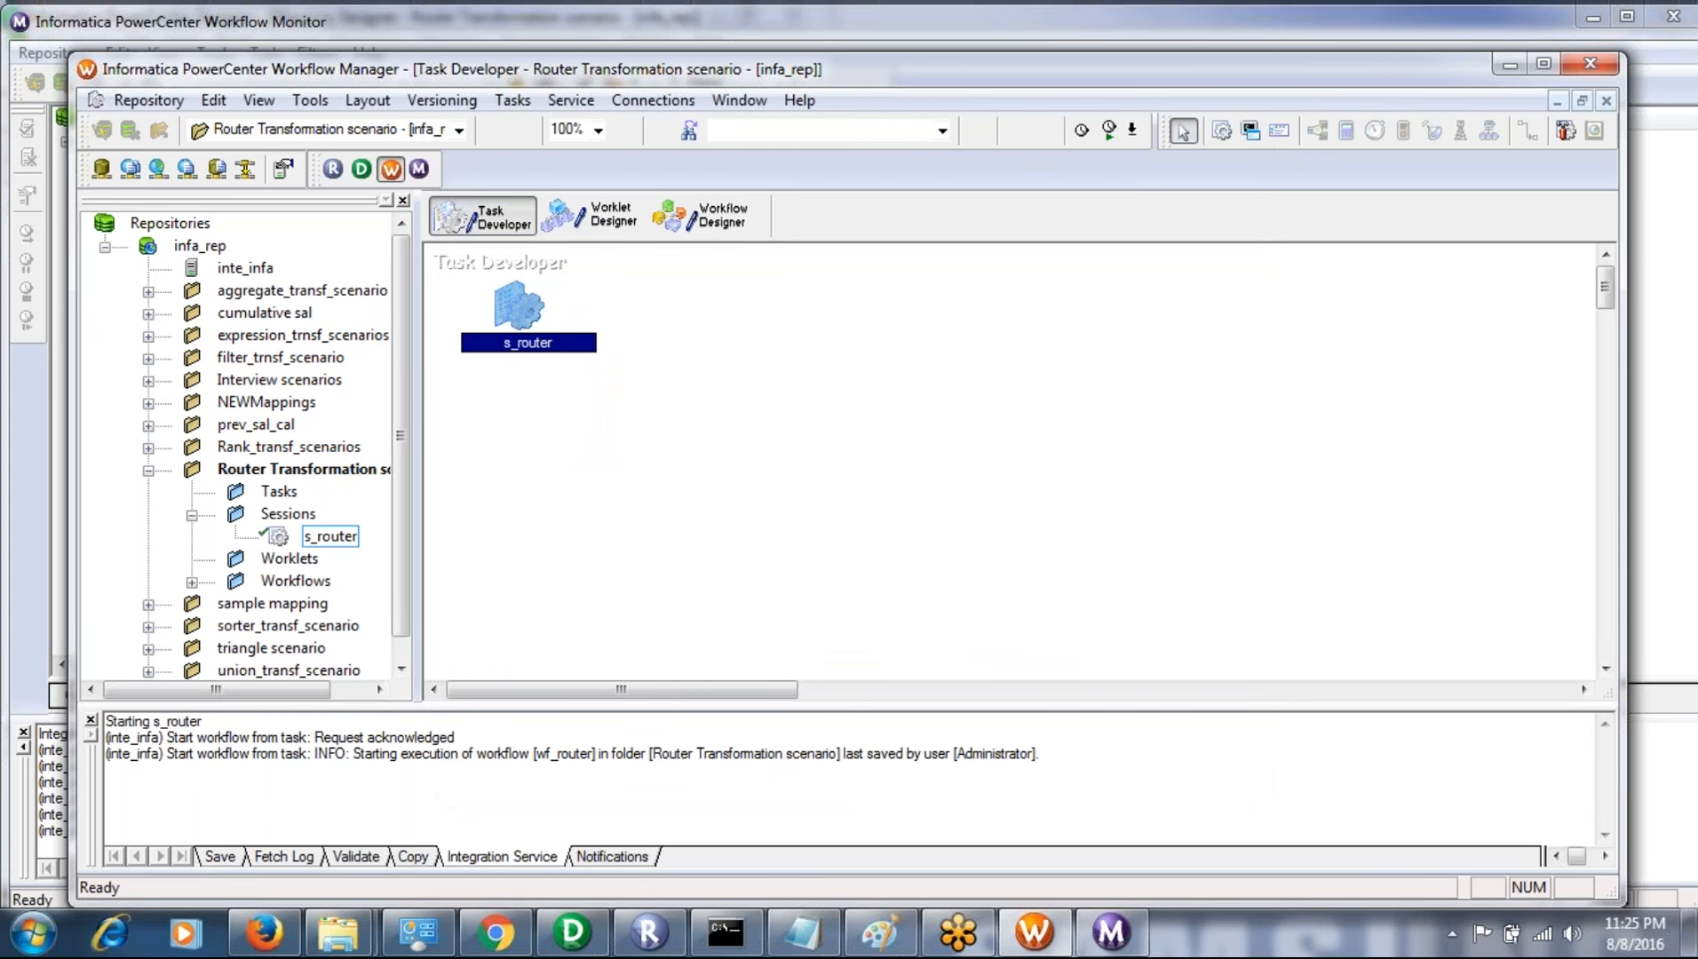
key(ctrl+s)
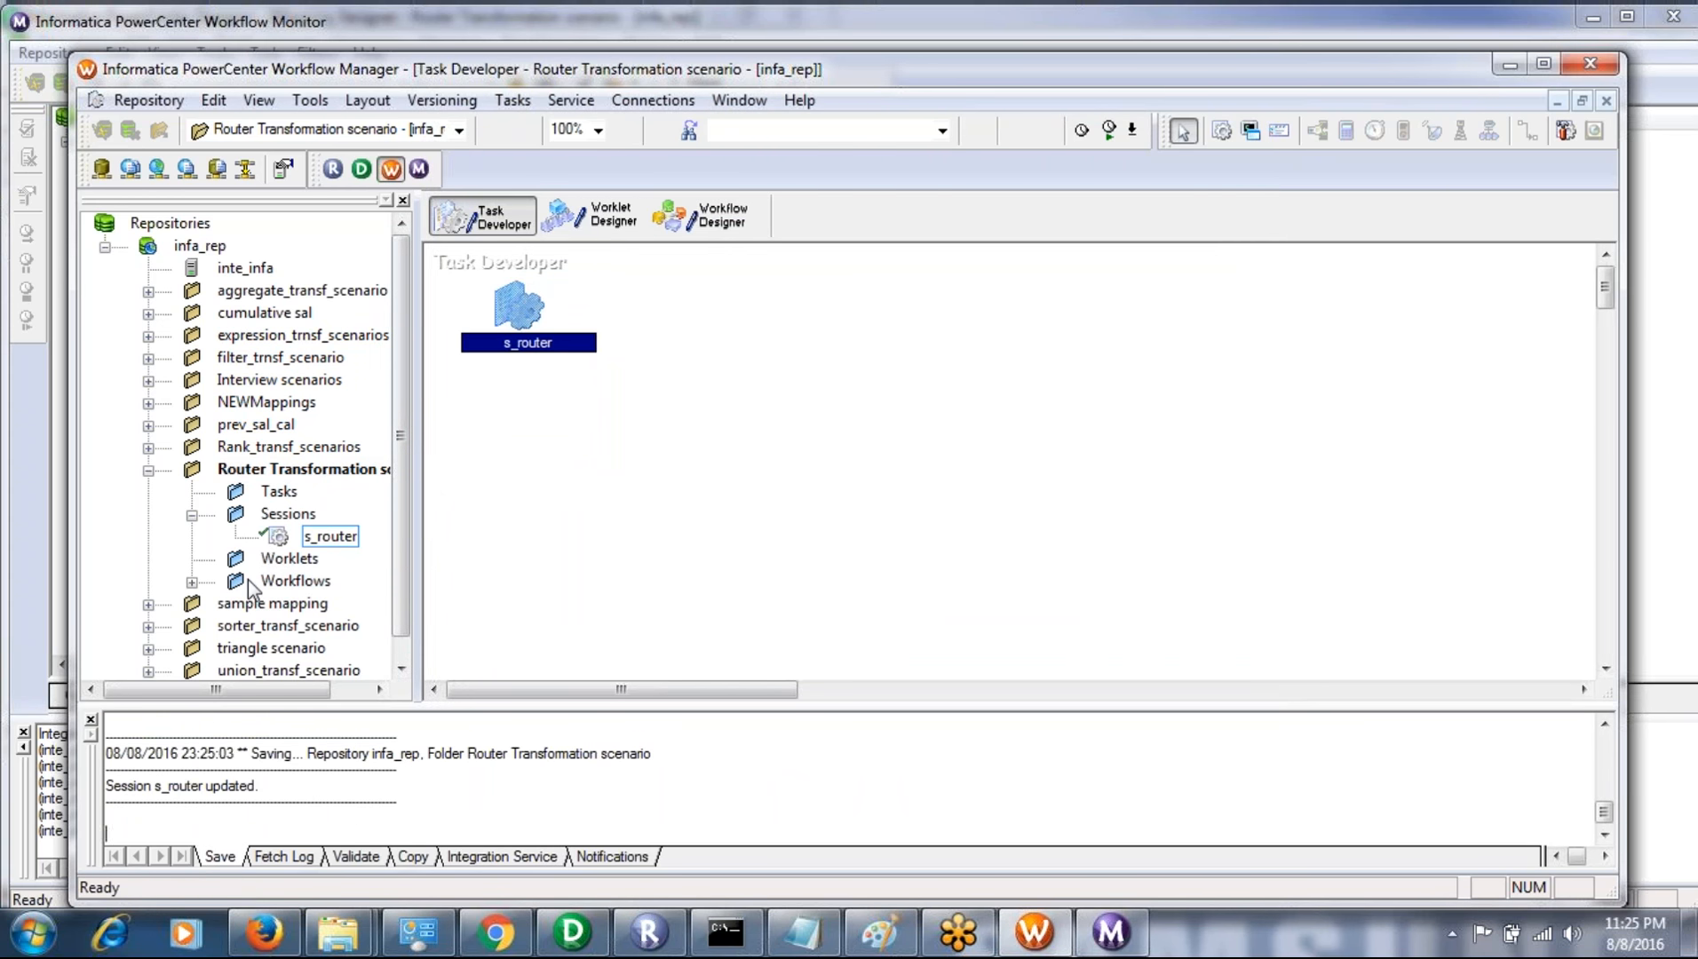
- Expand the folder's Workflows down to wf_router's tasks and switch the workspace back to the Workflow Designer
click(249, 586)
double_click(252, 585)
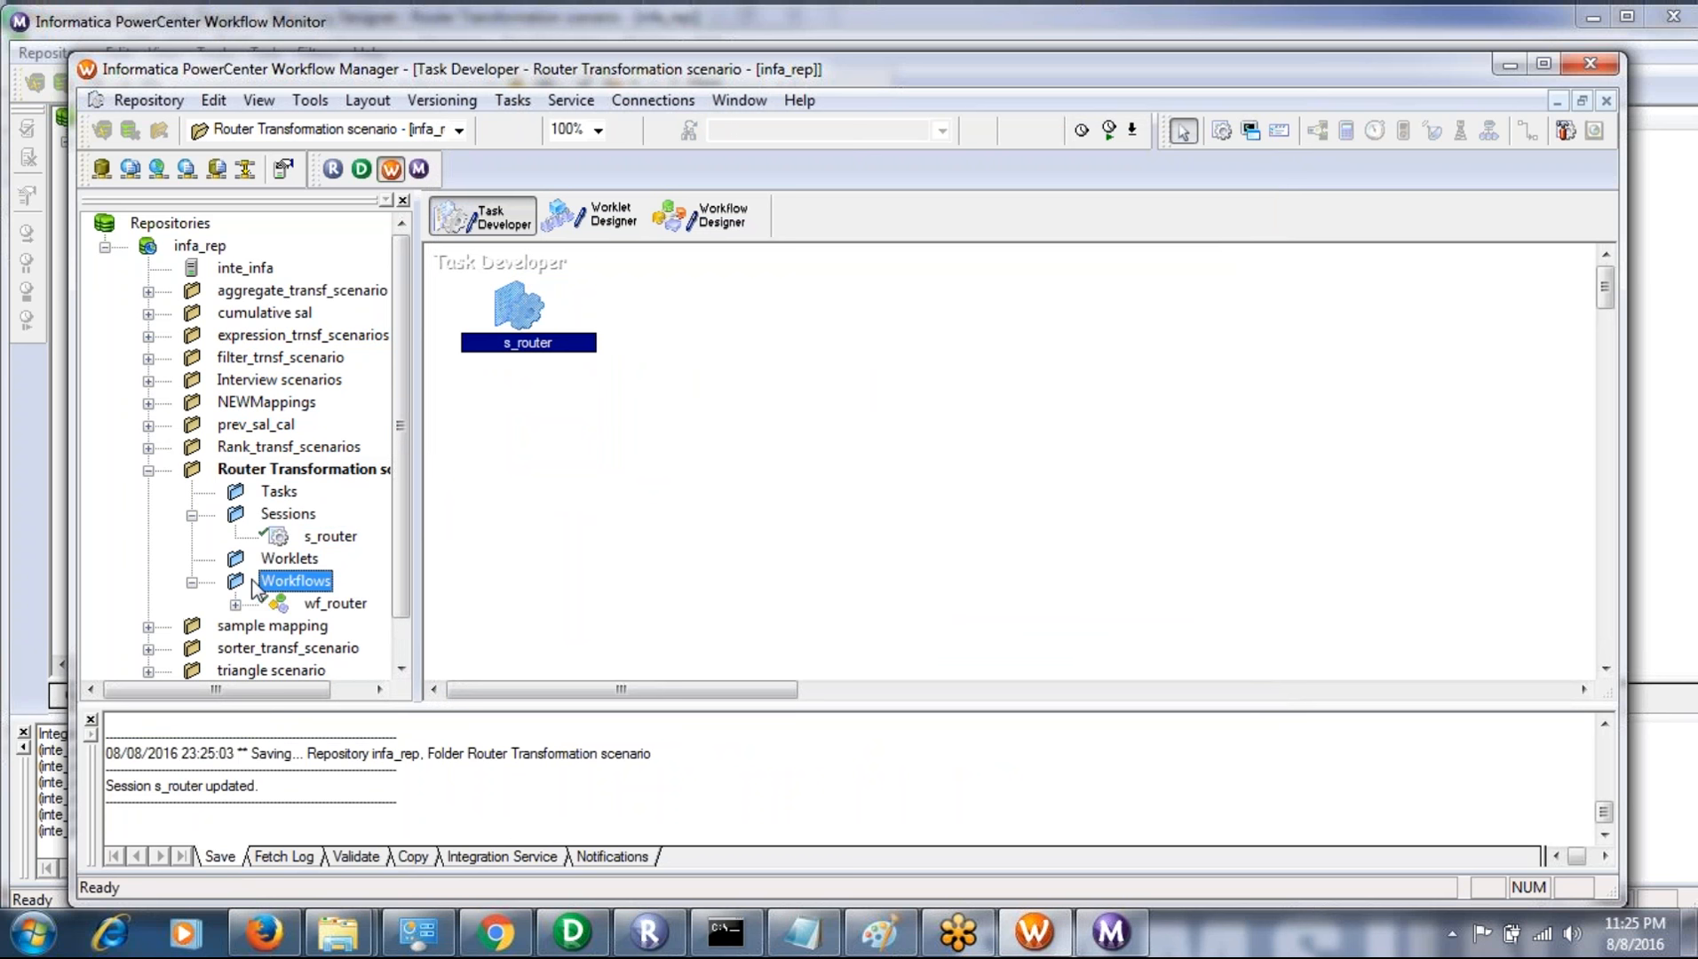
double_click(351, 606)
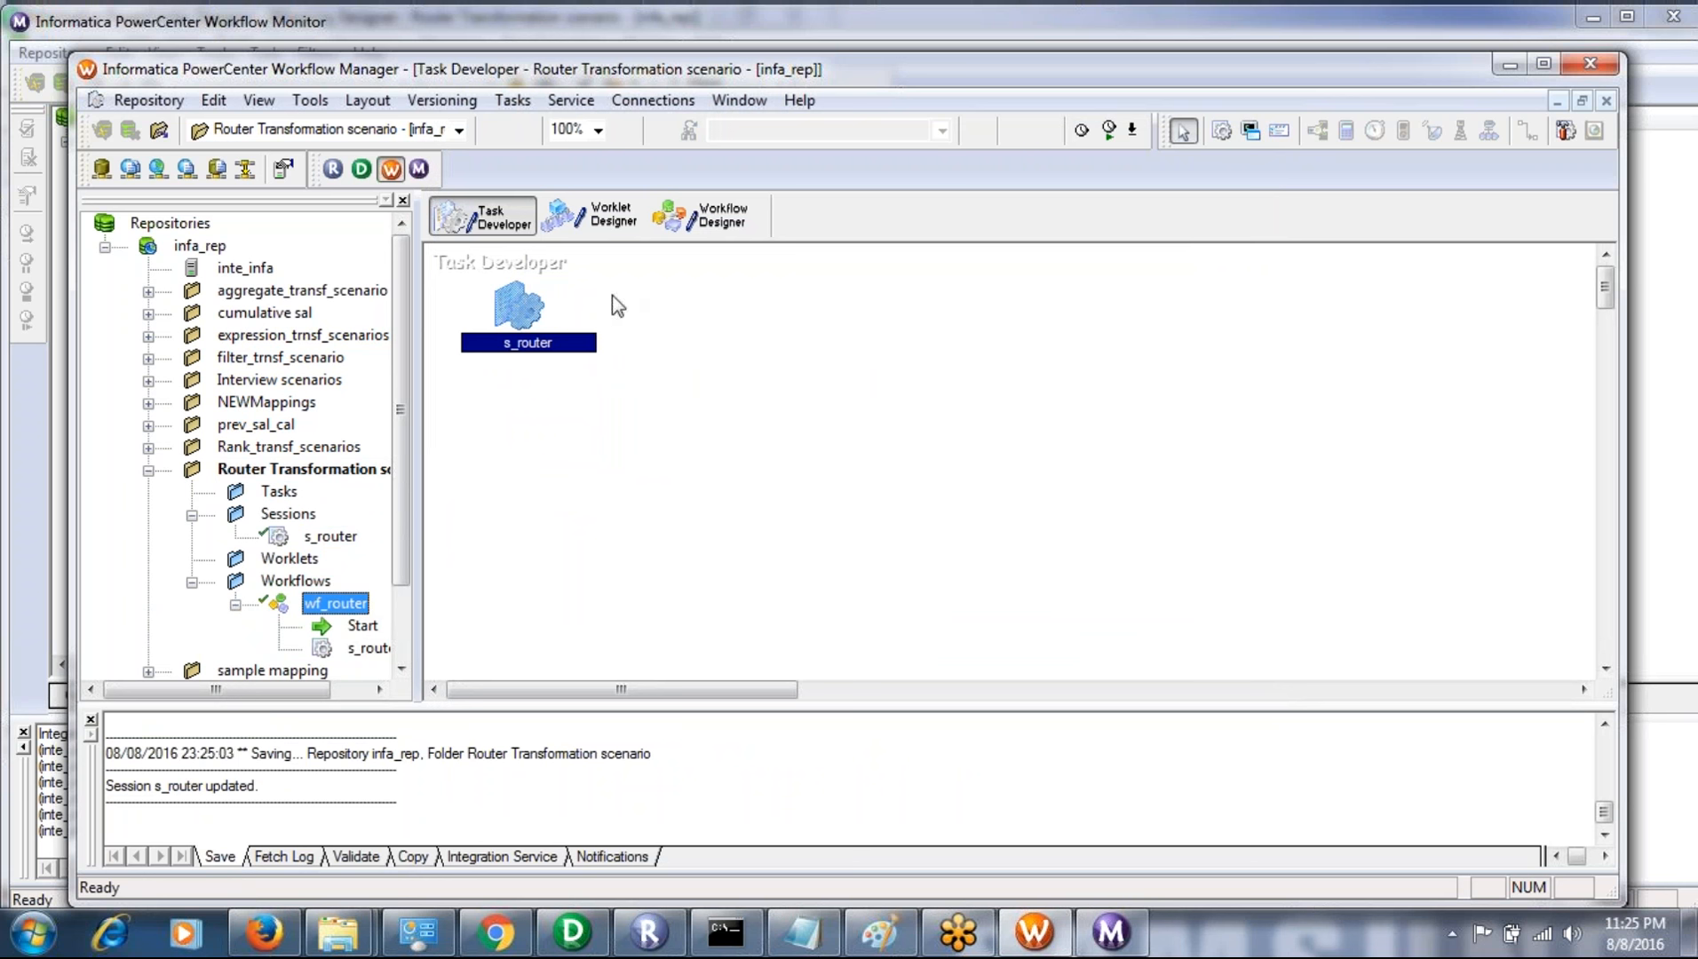
click(719, 226)
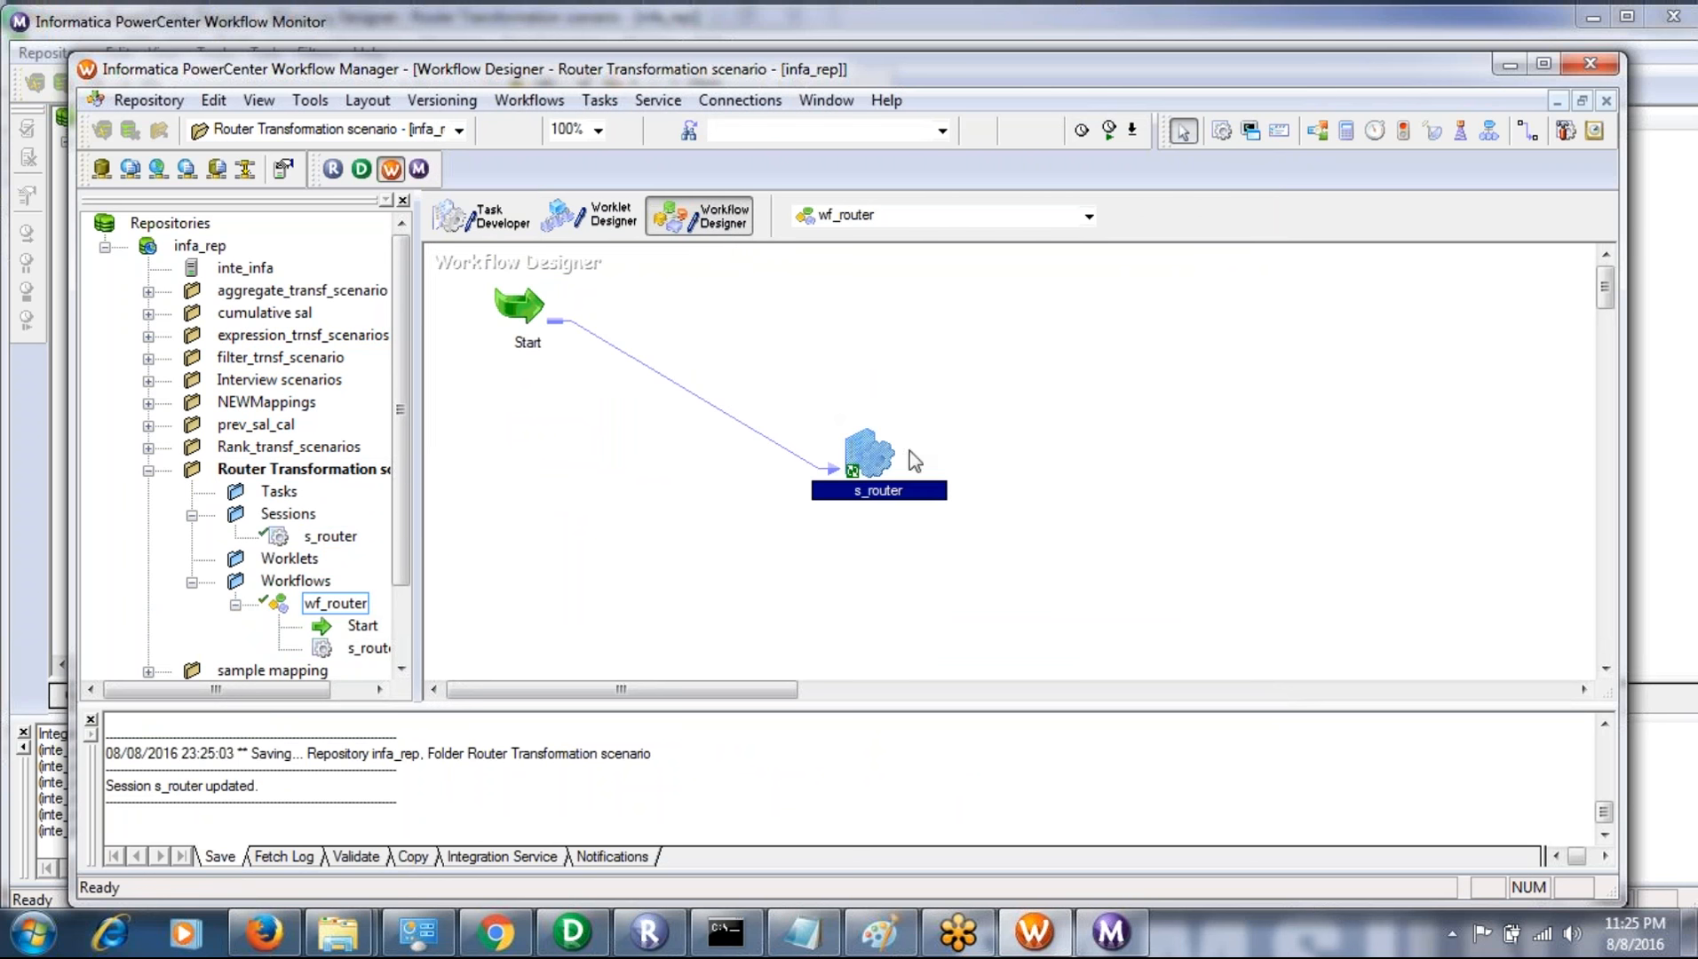
- Validate the s_router session in the wf_router workflow again and try to refresh its mapping
right_click(867, 455)
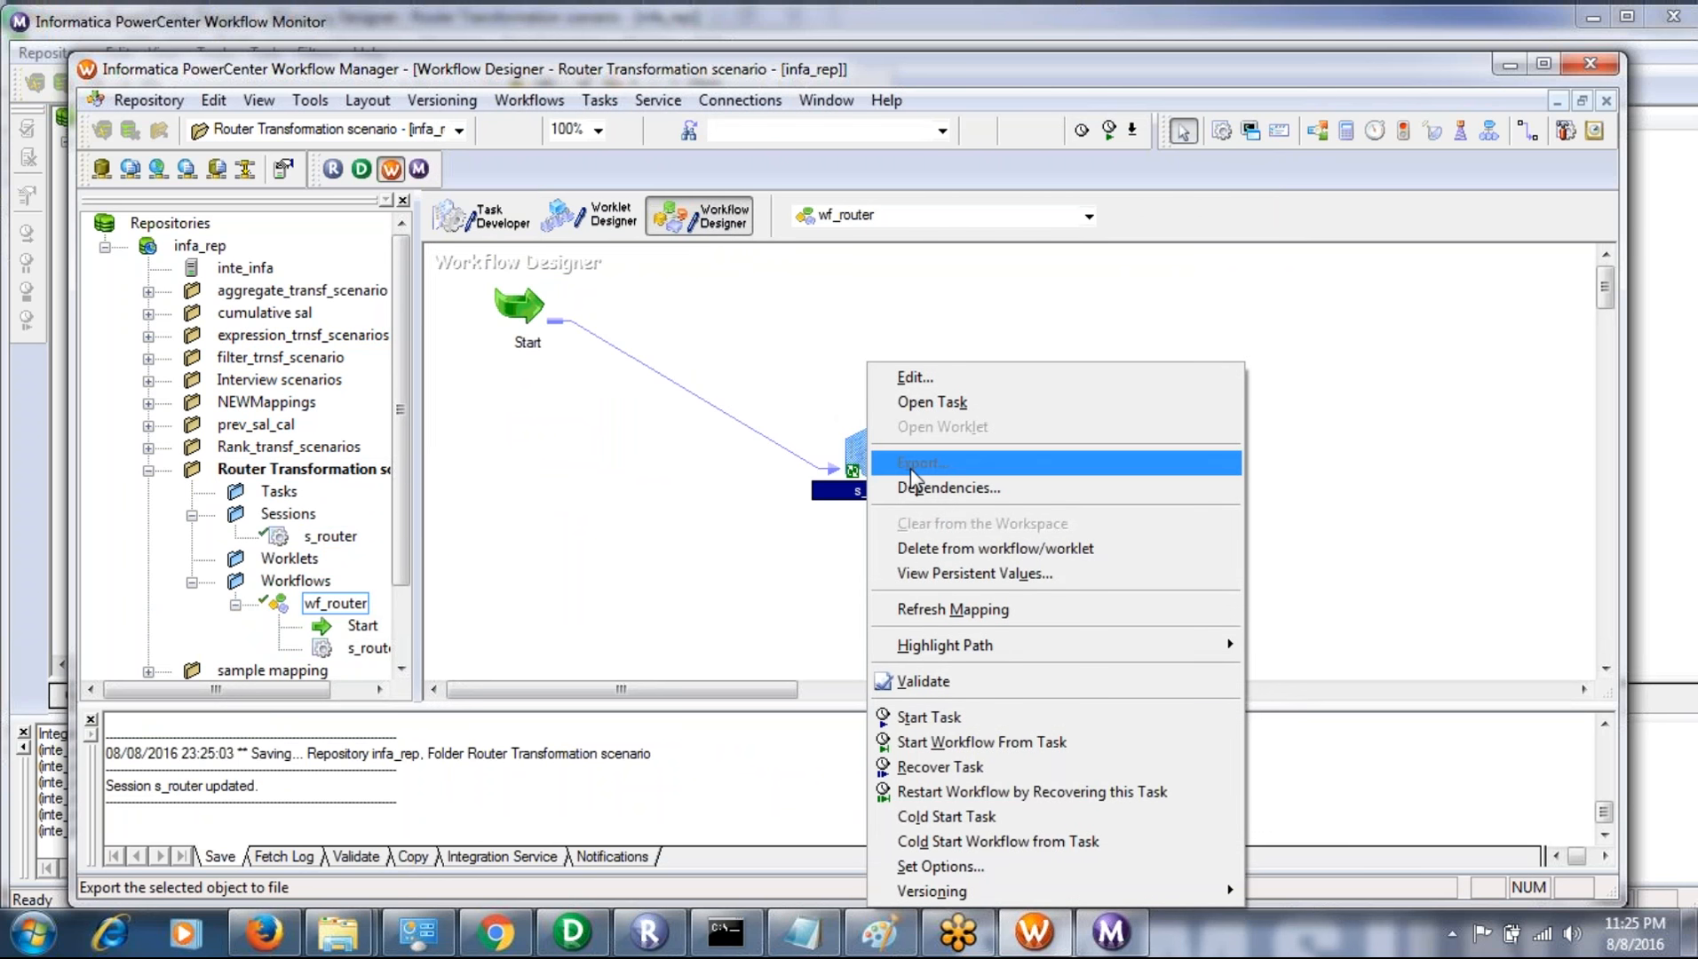
click(730, 456)
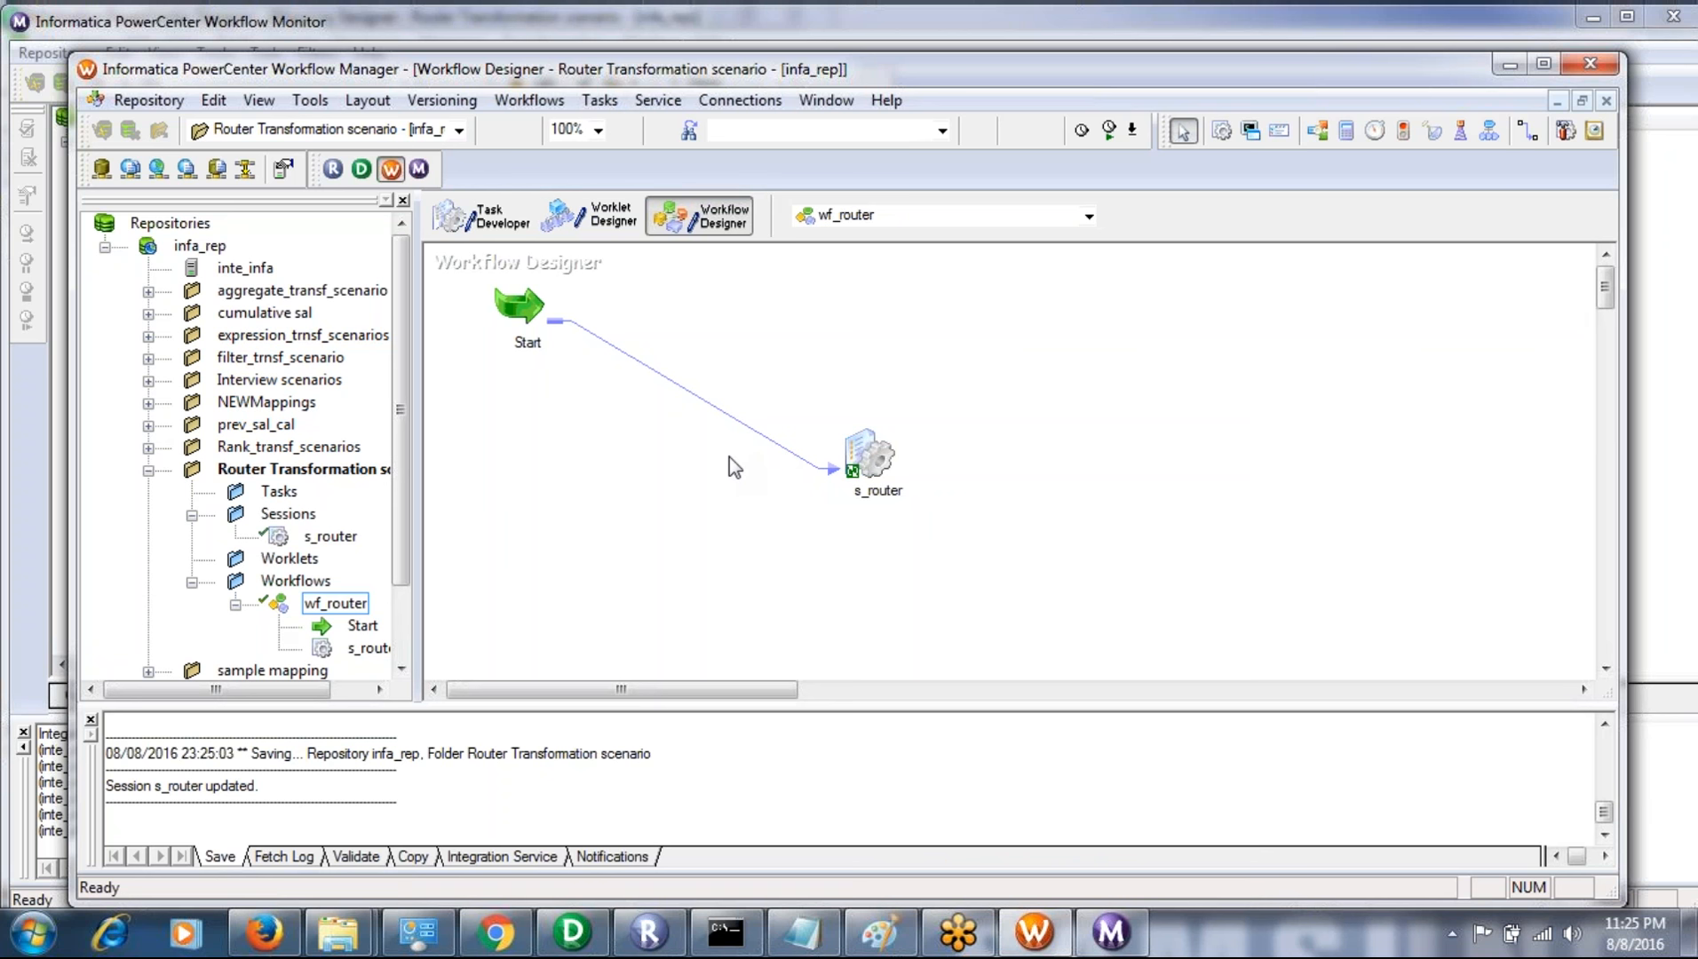
right_click(858, 457)
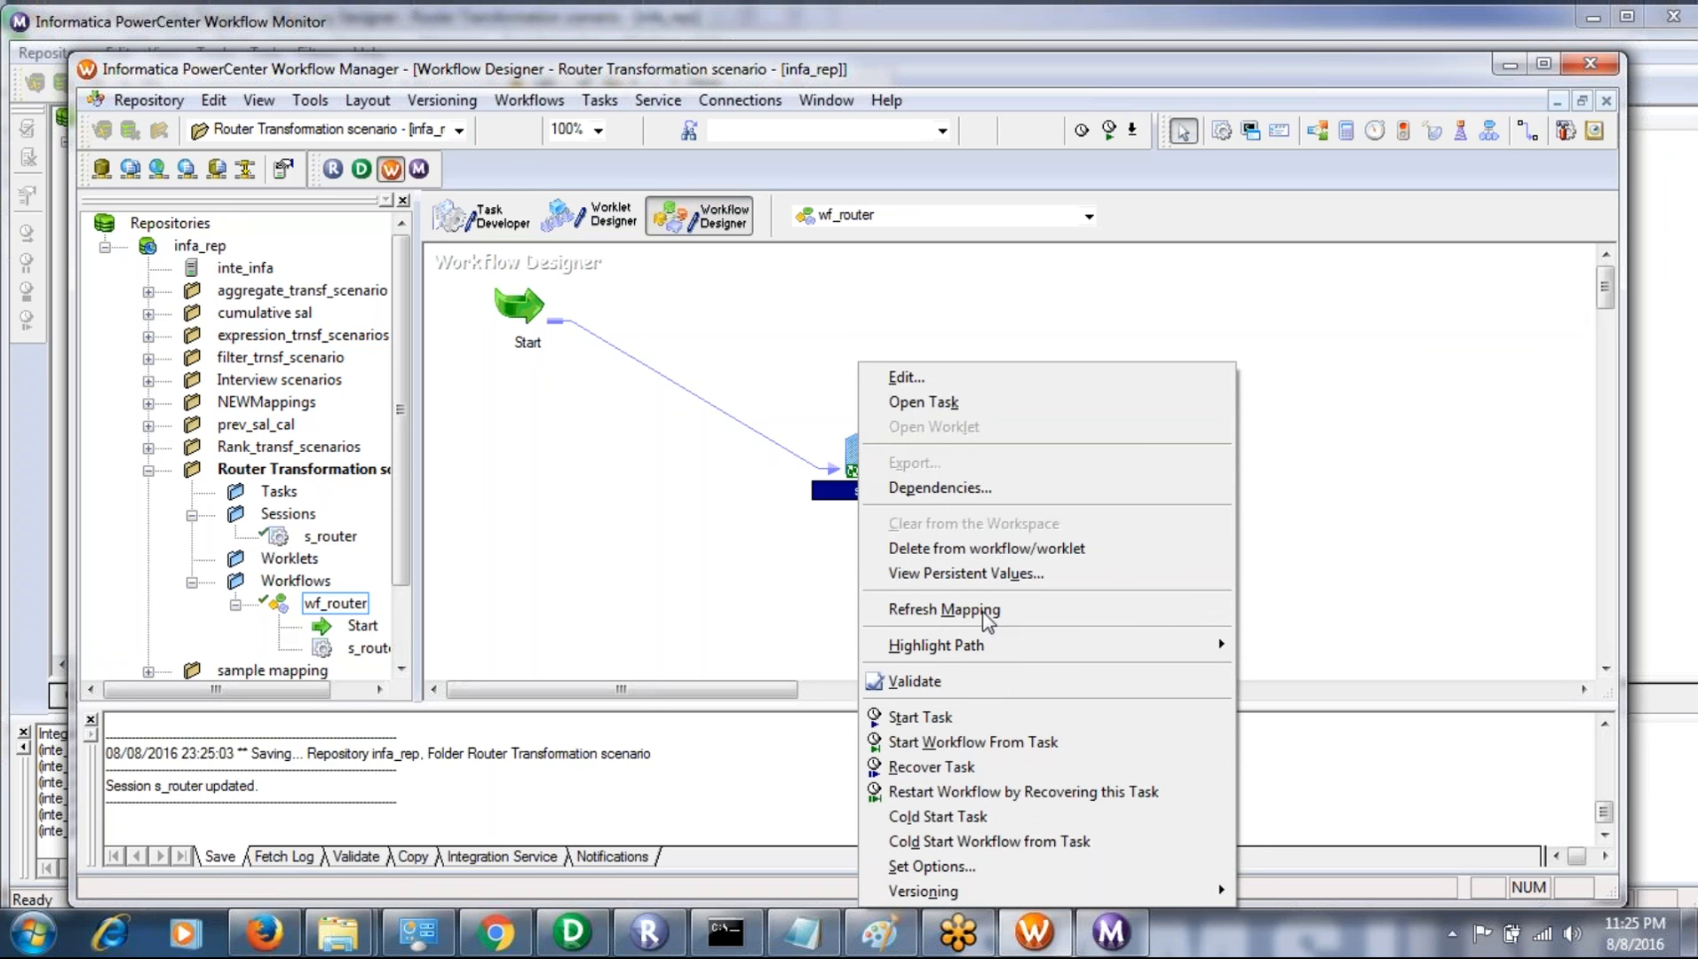
click(915, 681)
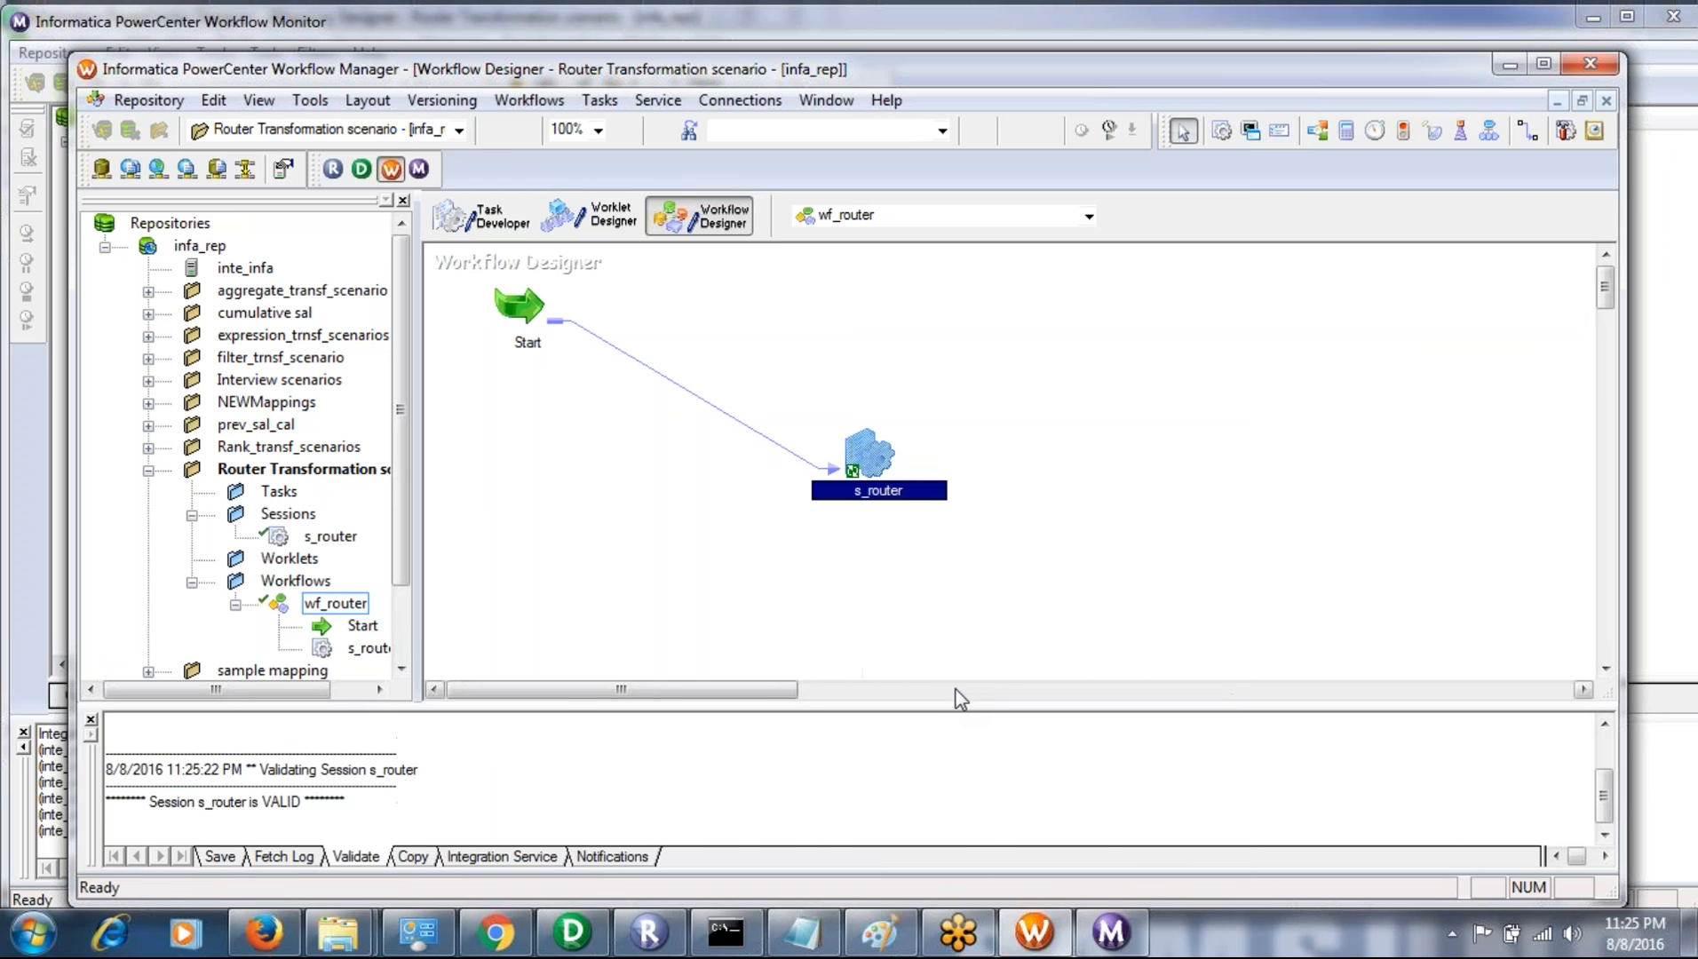
right_click(860, 455)
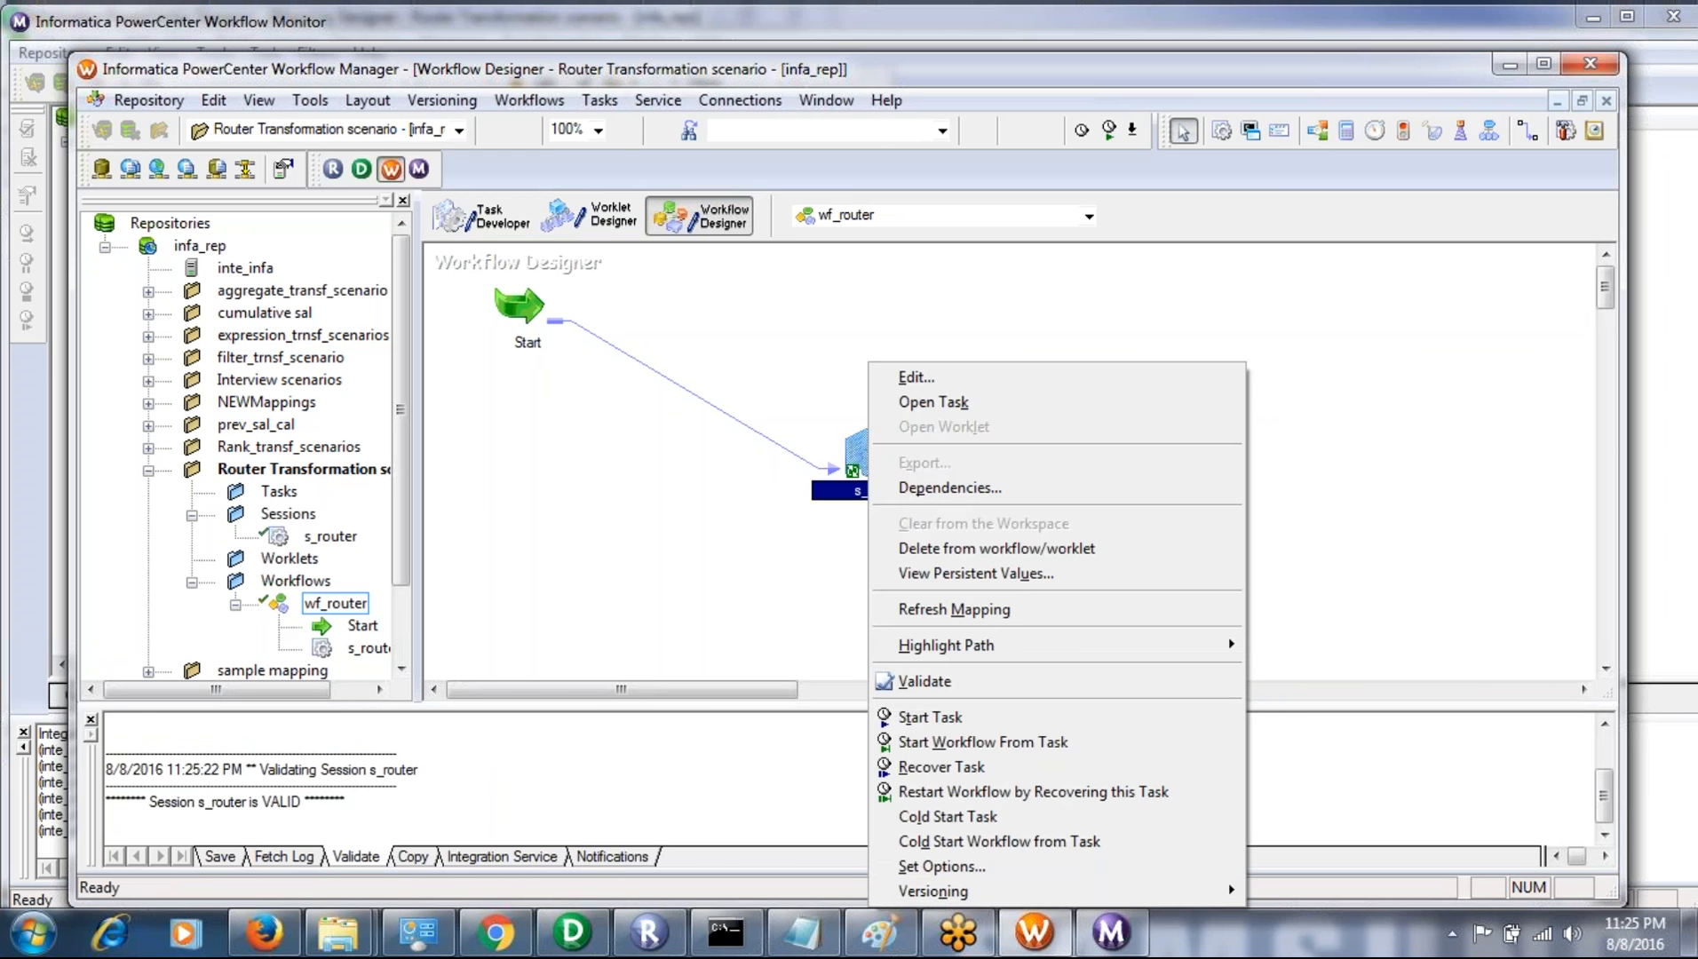
click(937, 611)
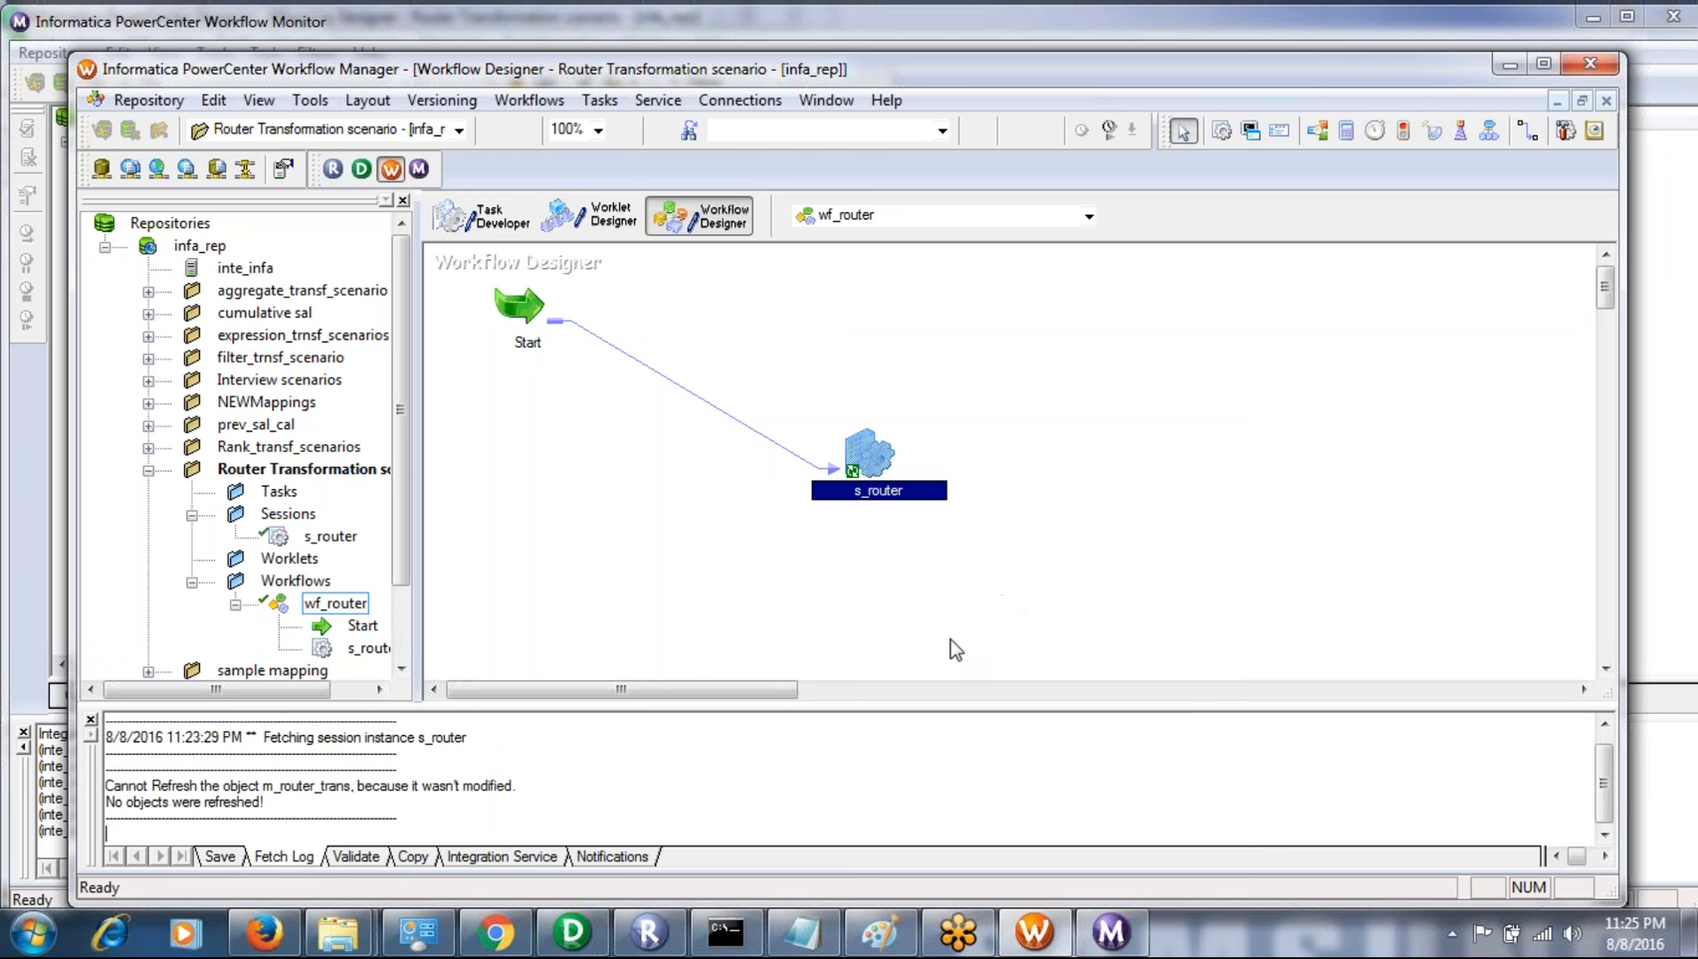
- Start the wf_router workflow from the s_router task and check the run's status in the Workflow Monitor
right_click(879, 455)
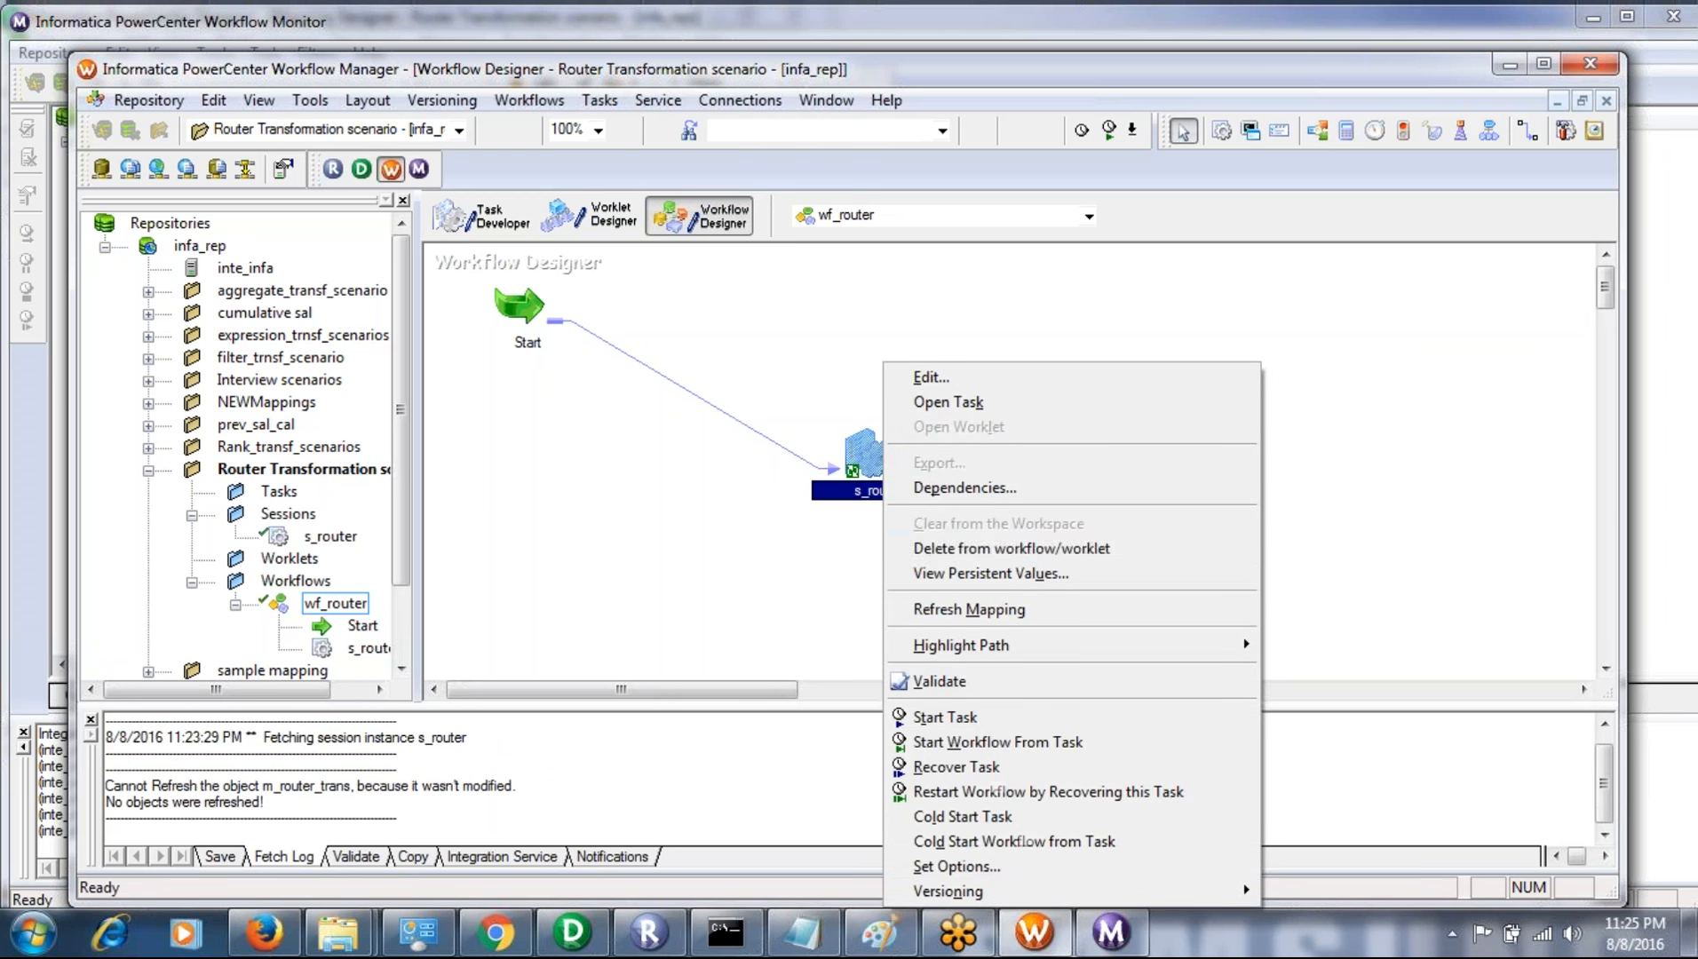
click(948, 739)
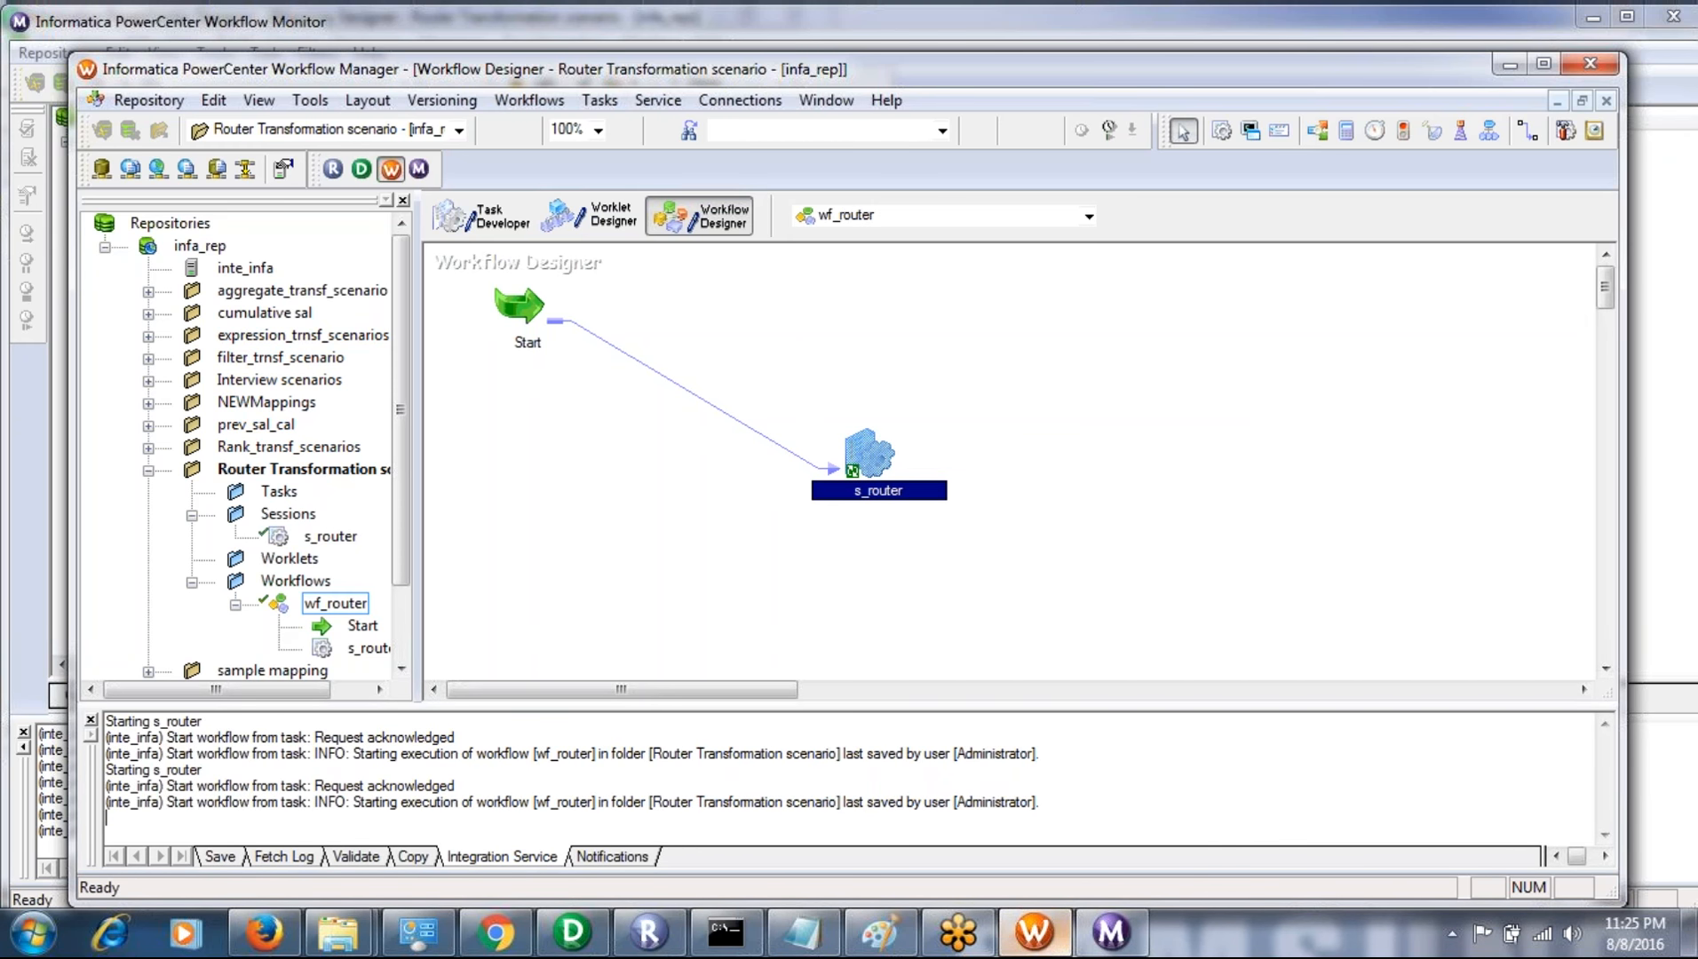
mouse_move(1047, 951)
drag(1046, 950, 1103, 948)
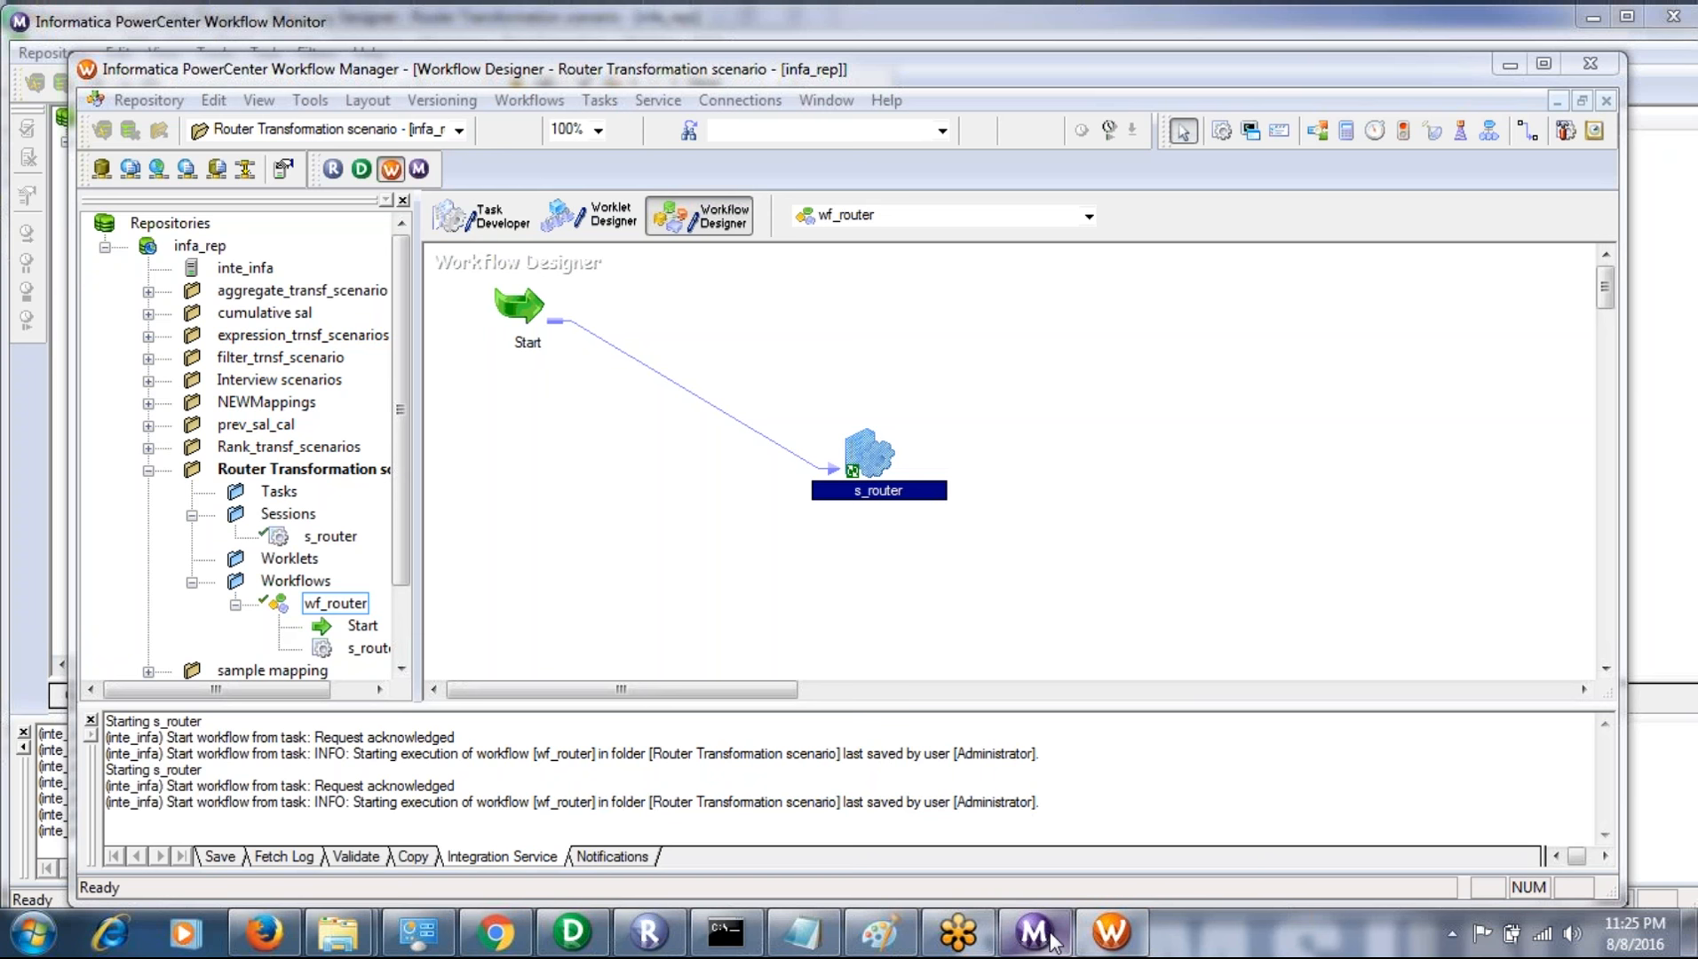
click(1035, 934)
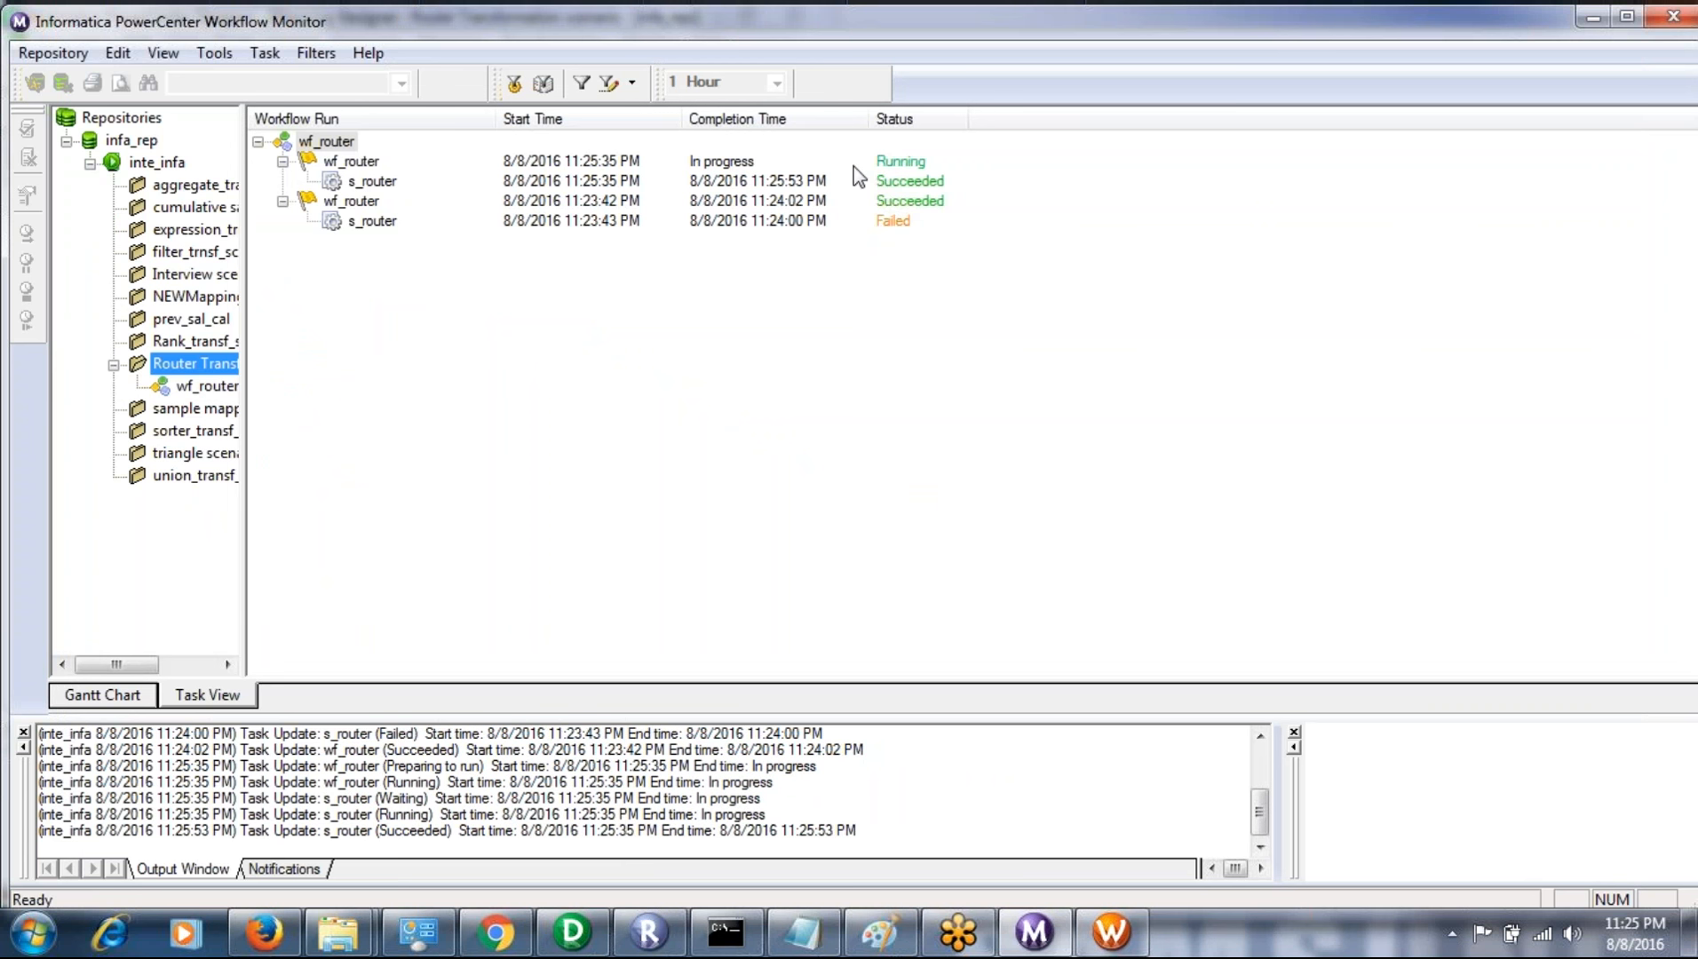
click(903, 179)
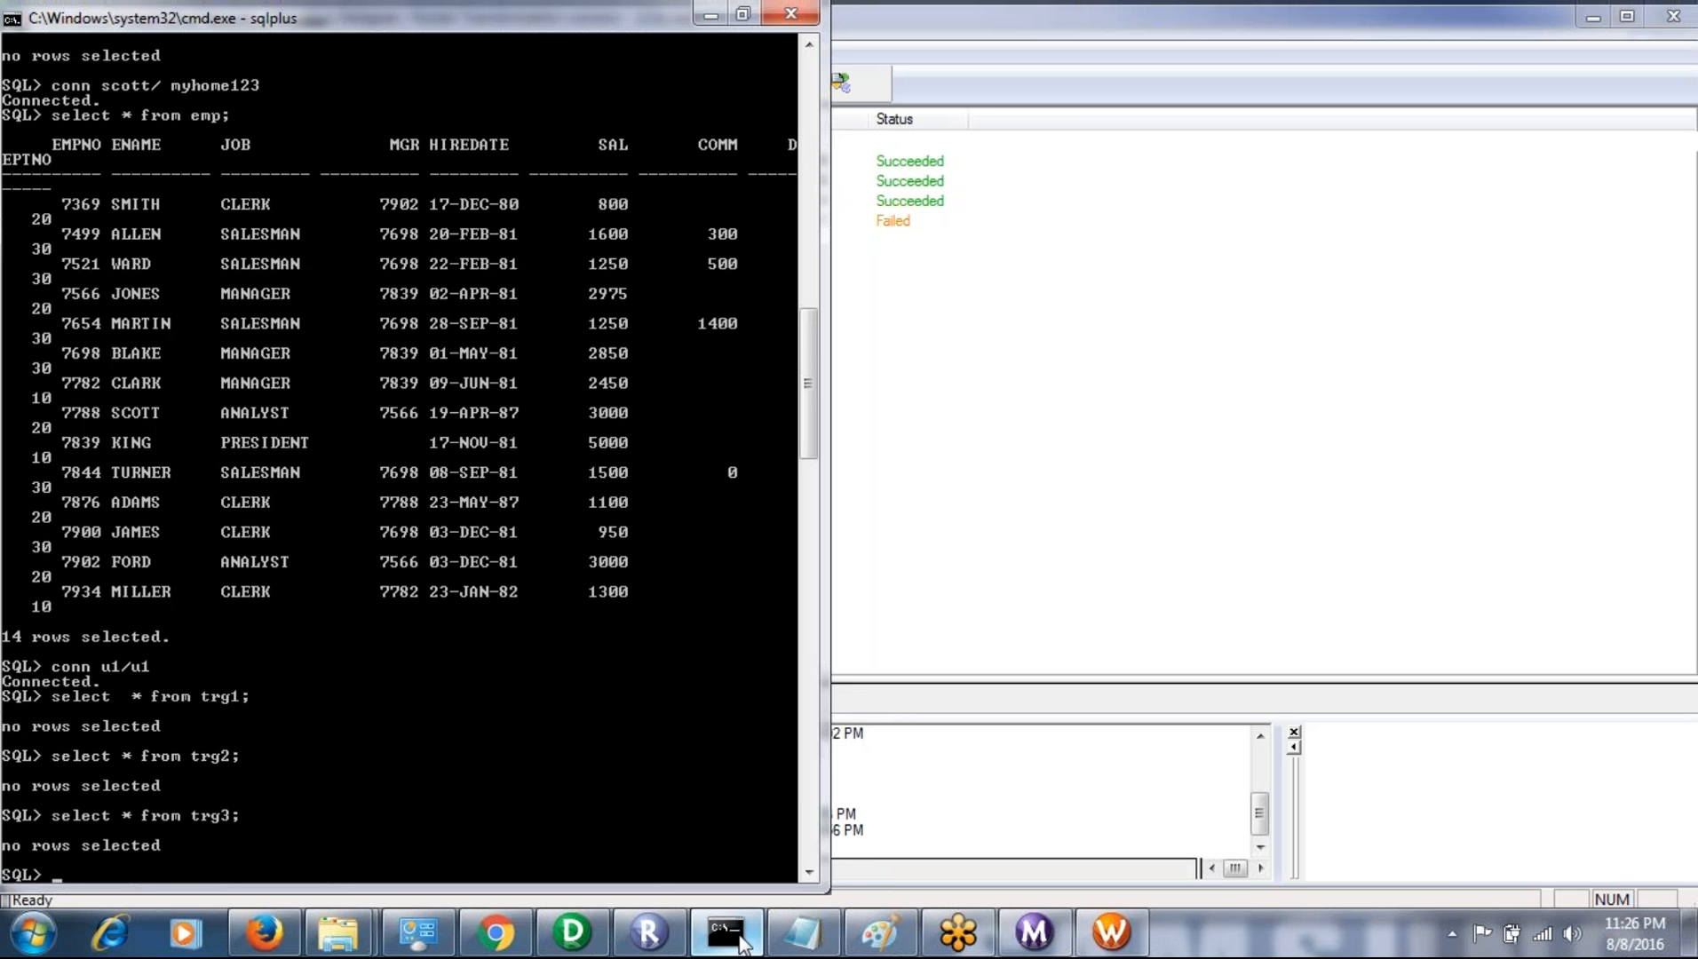
- Switch to the SQL*Plus window and select all rows from trg1, and all rows from trg2
key(Up)
key(Up)
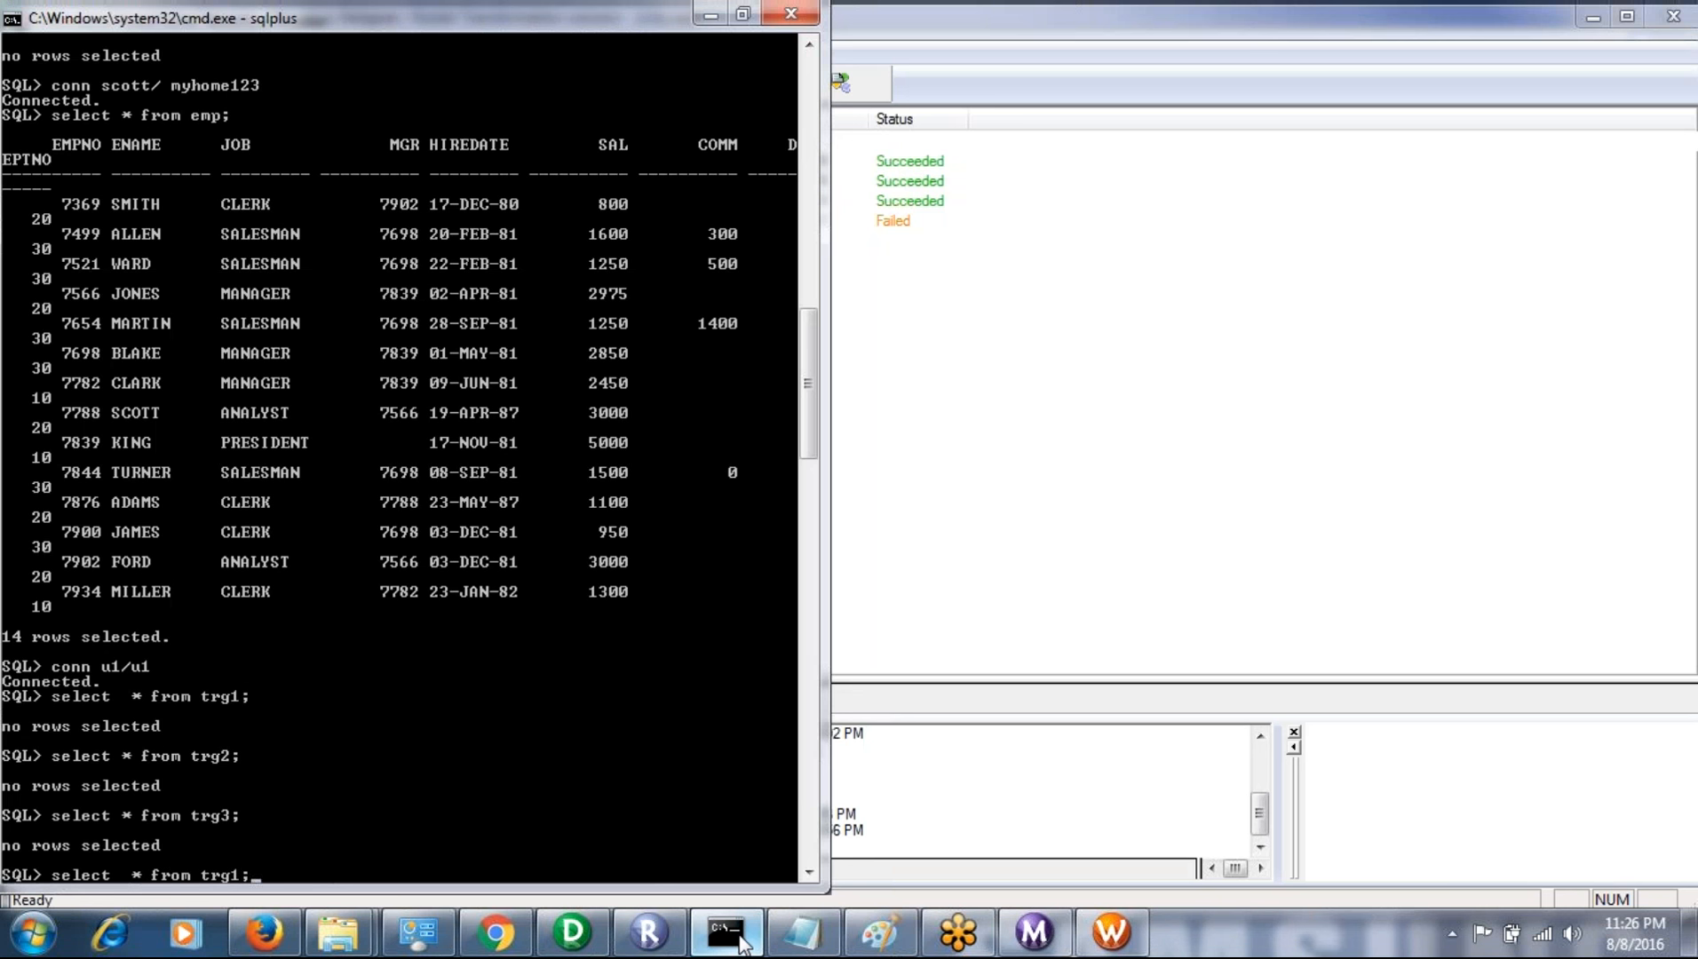
key(Return)
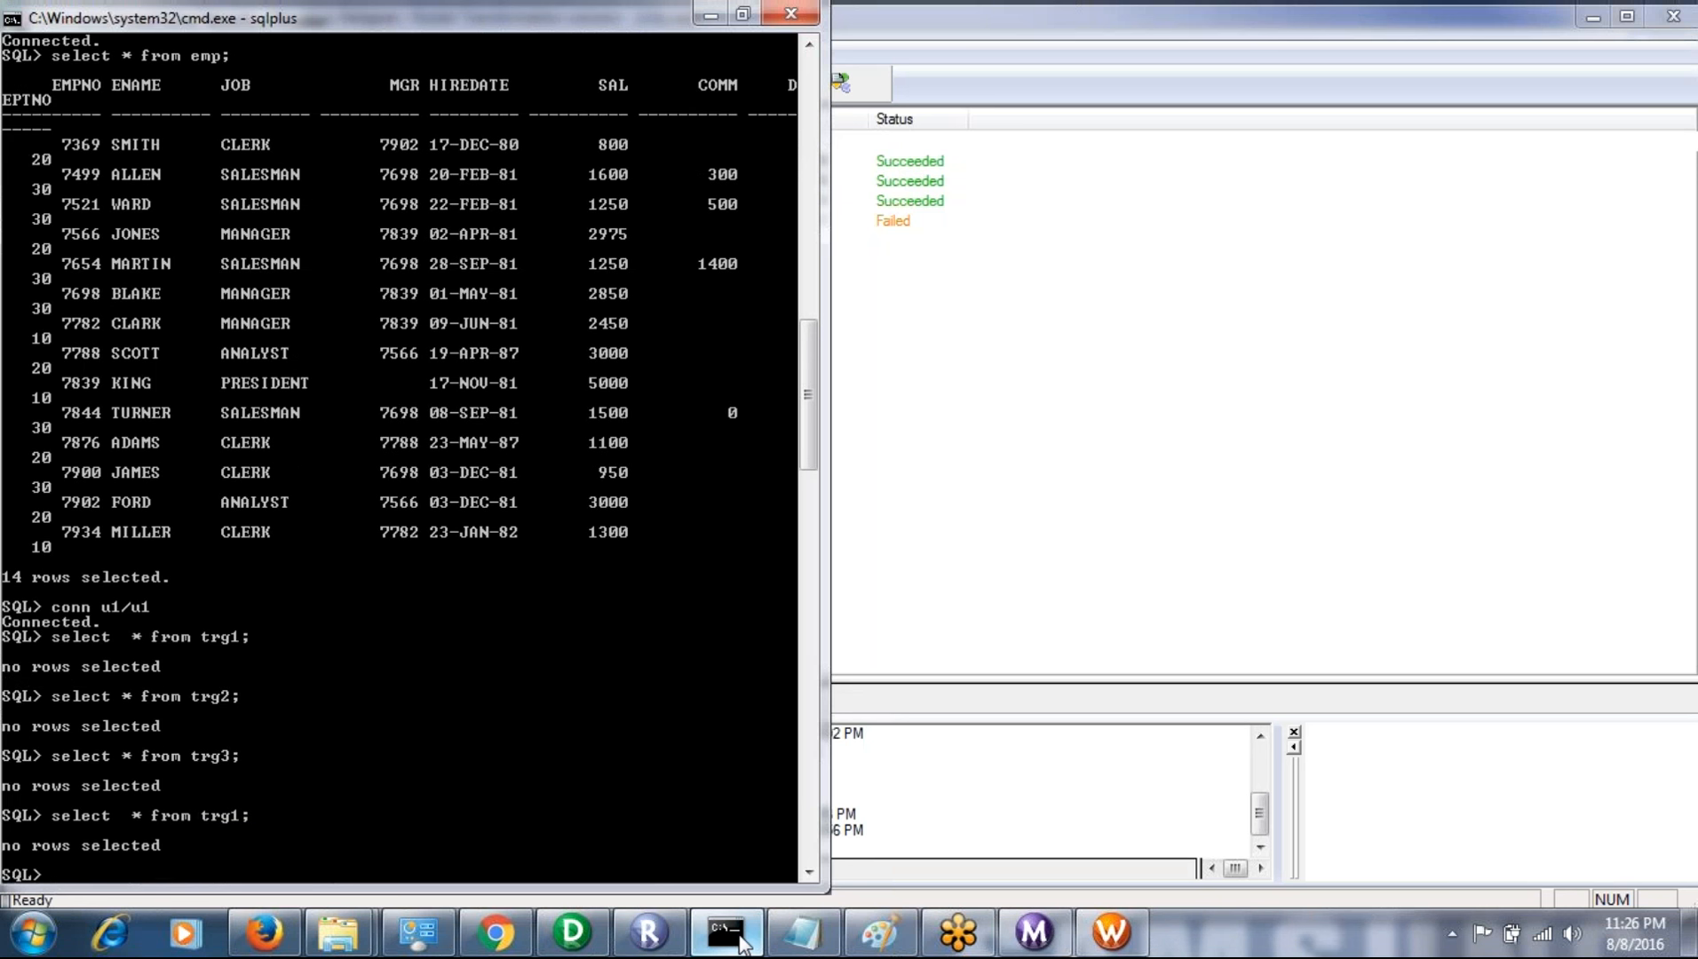
key(Up)
key(BackSpace)
key(BackSpace)
text(2;)
key(Return)
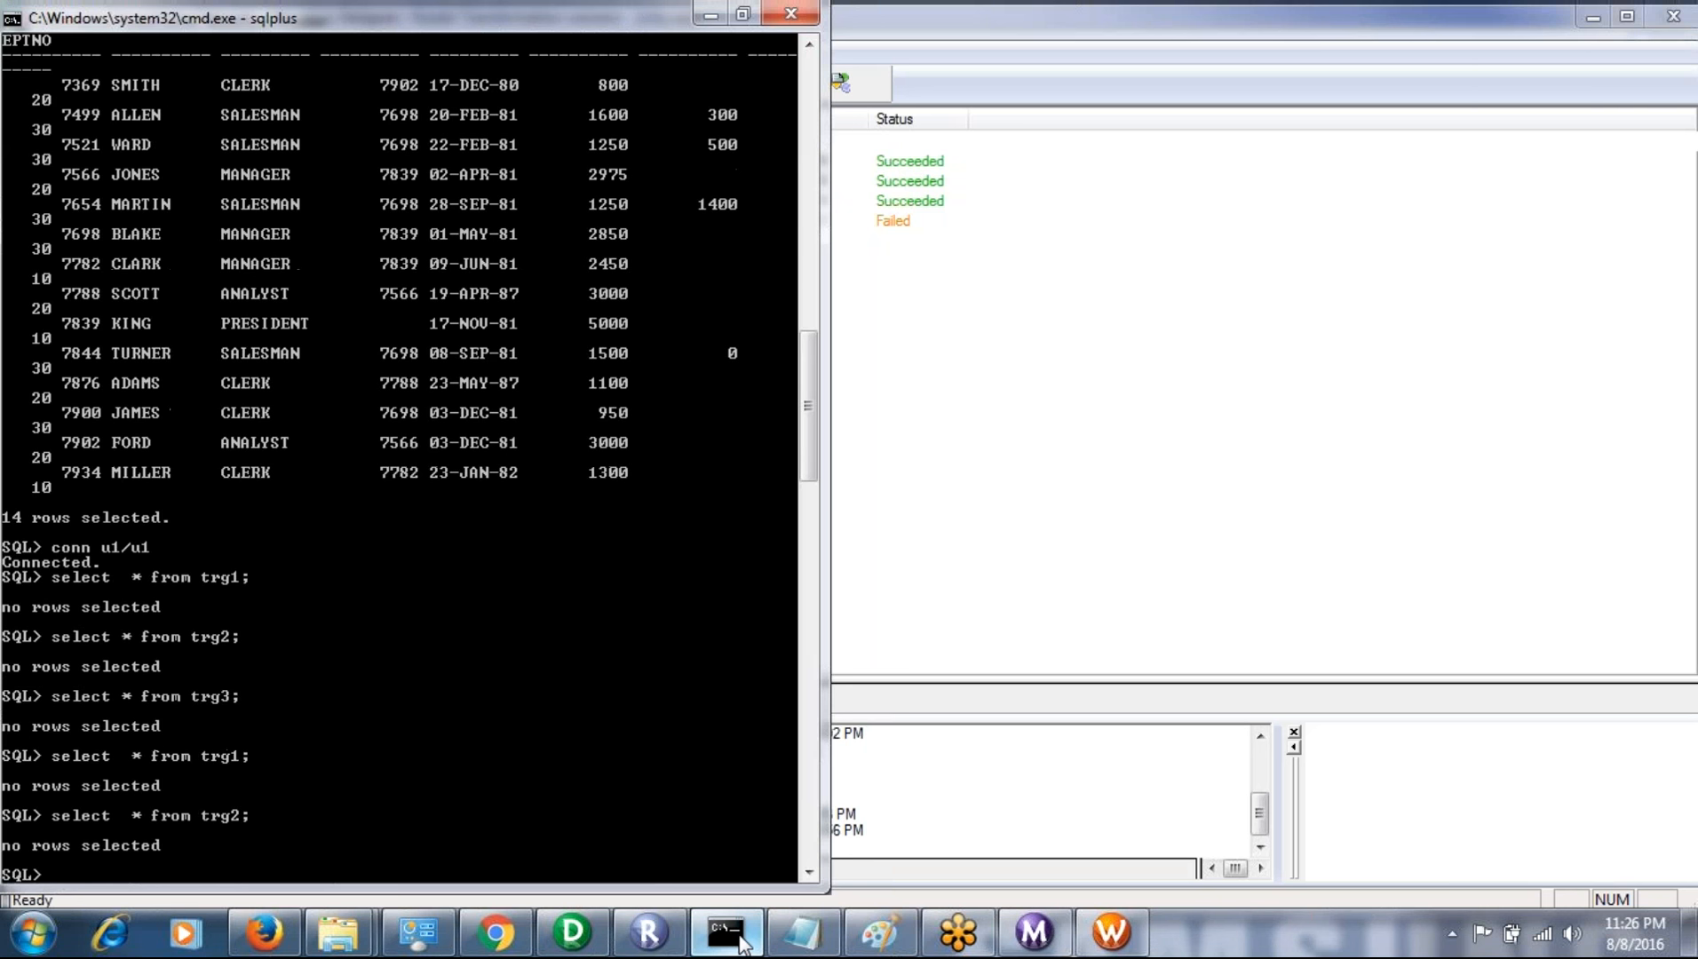
- Run the select query on all rows of trg2 again
key(Up)
text(3)
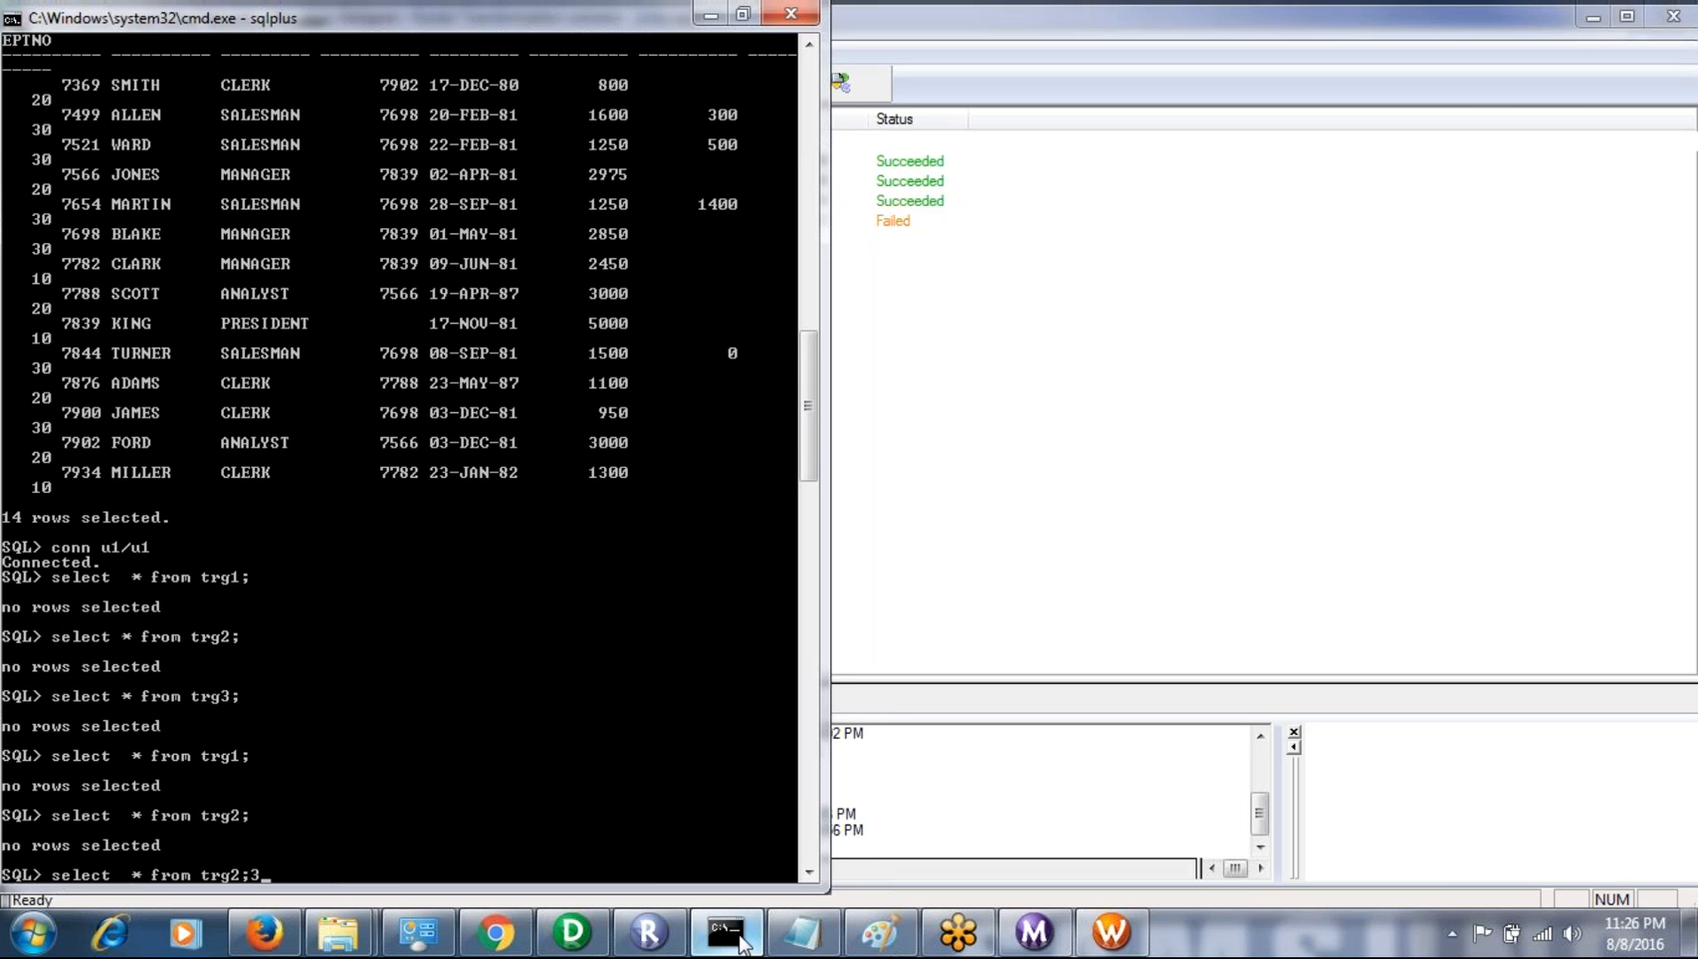
key(BackSpace)
key(Return)
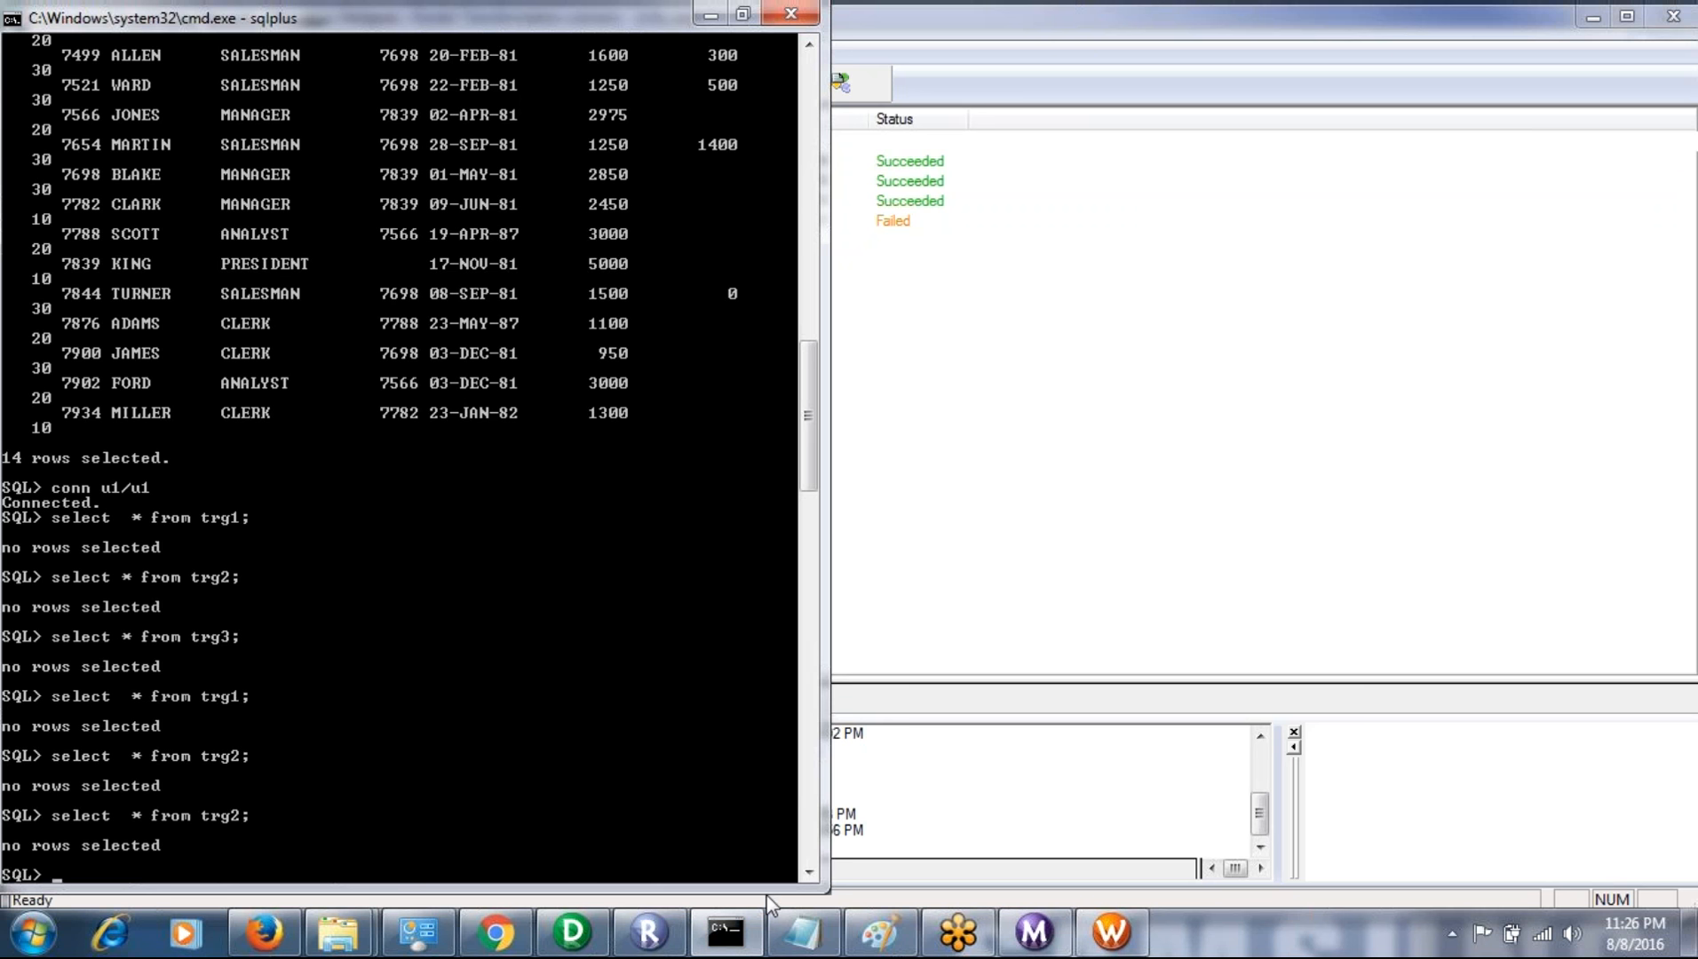
mouse_move(753, 939)
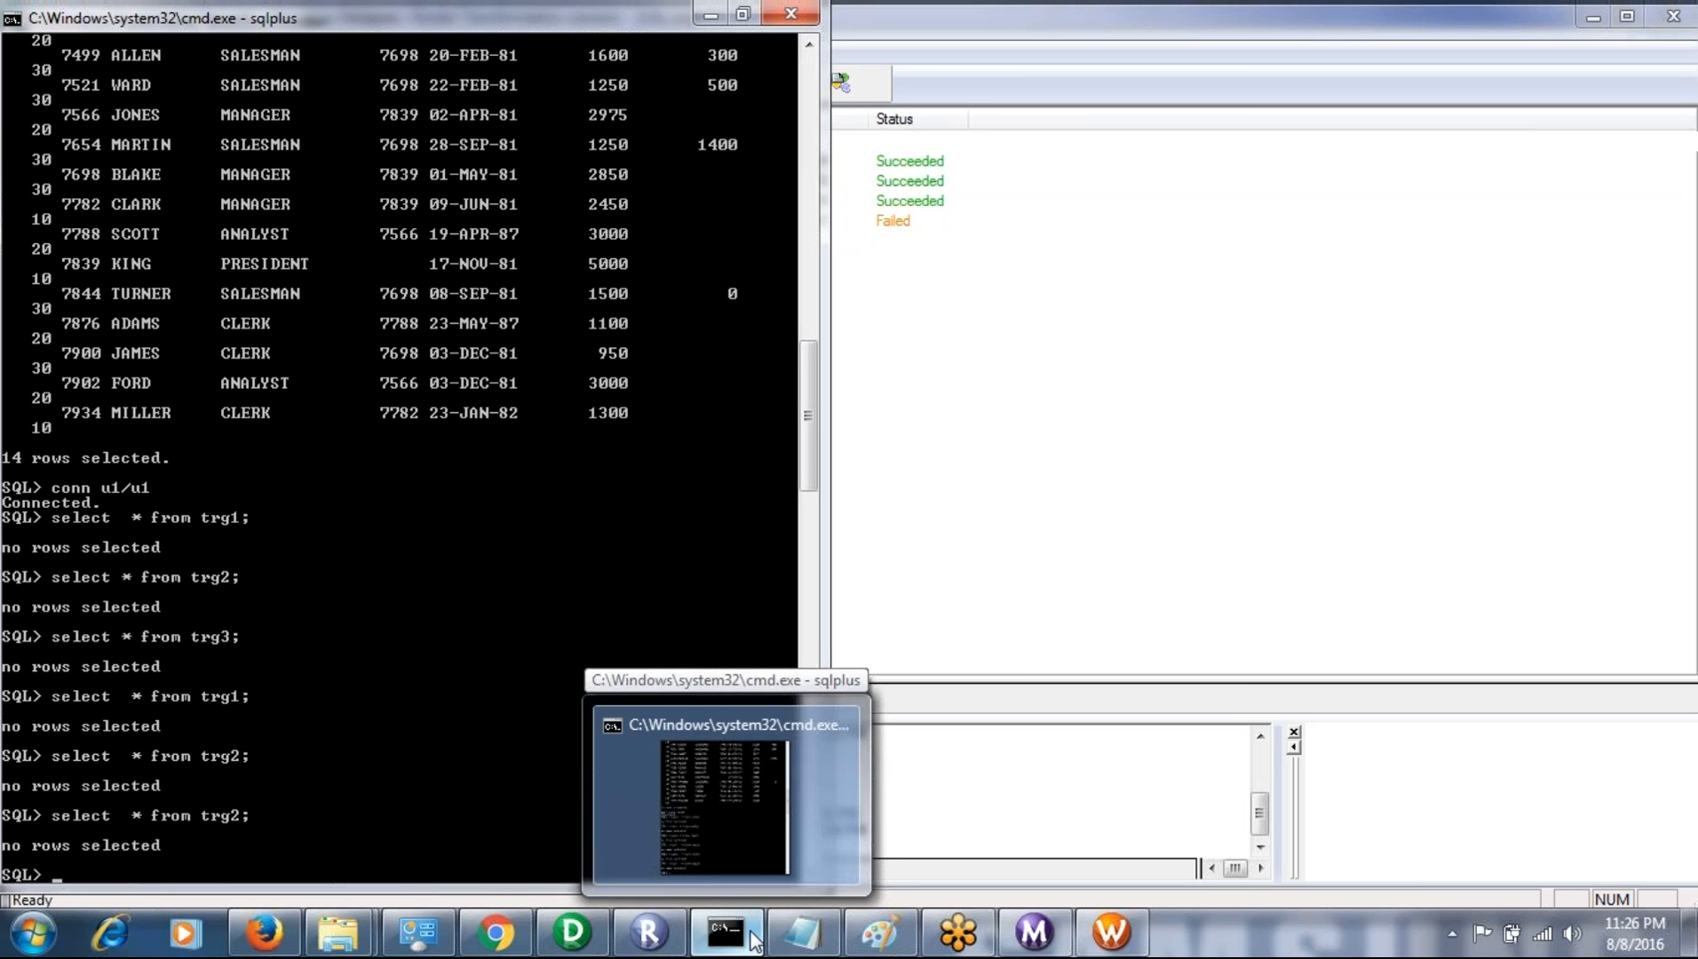
- Review the wf_router runs in the Workflow Monitor and the m_router_trans mapping in PowerCenter Designer
click(1055, 938)
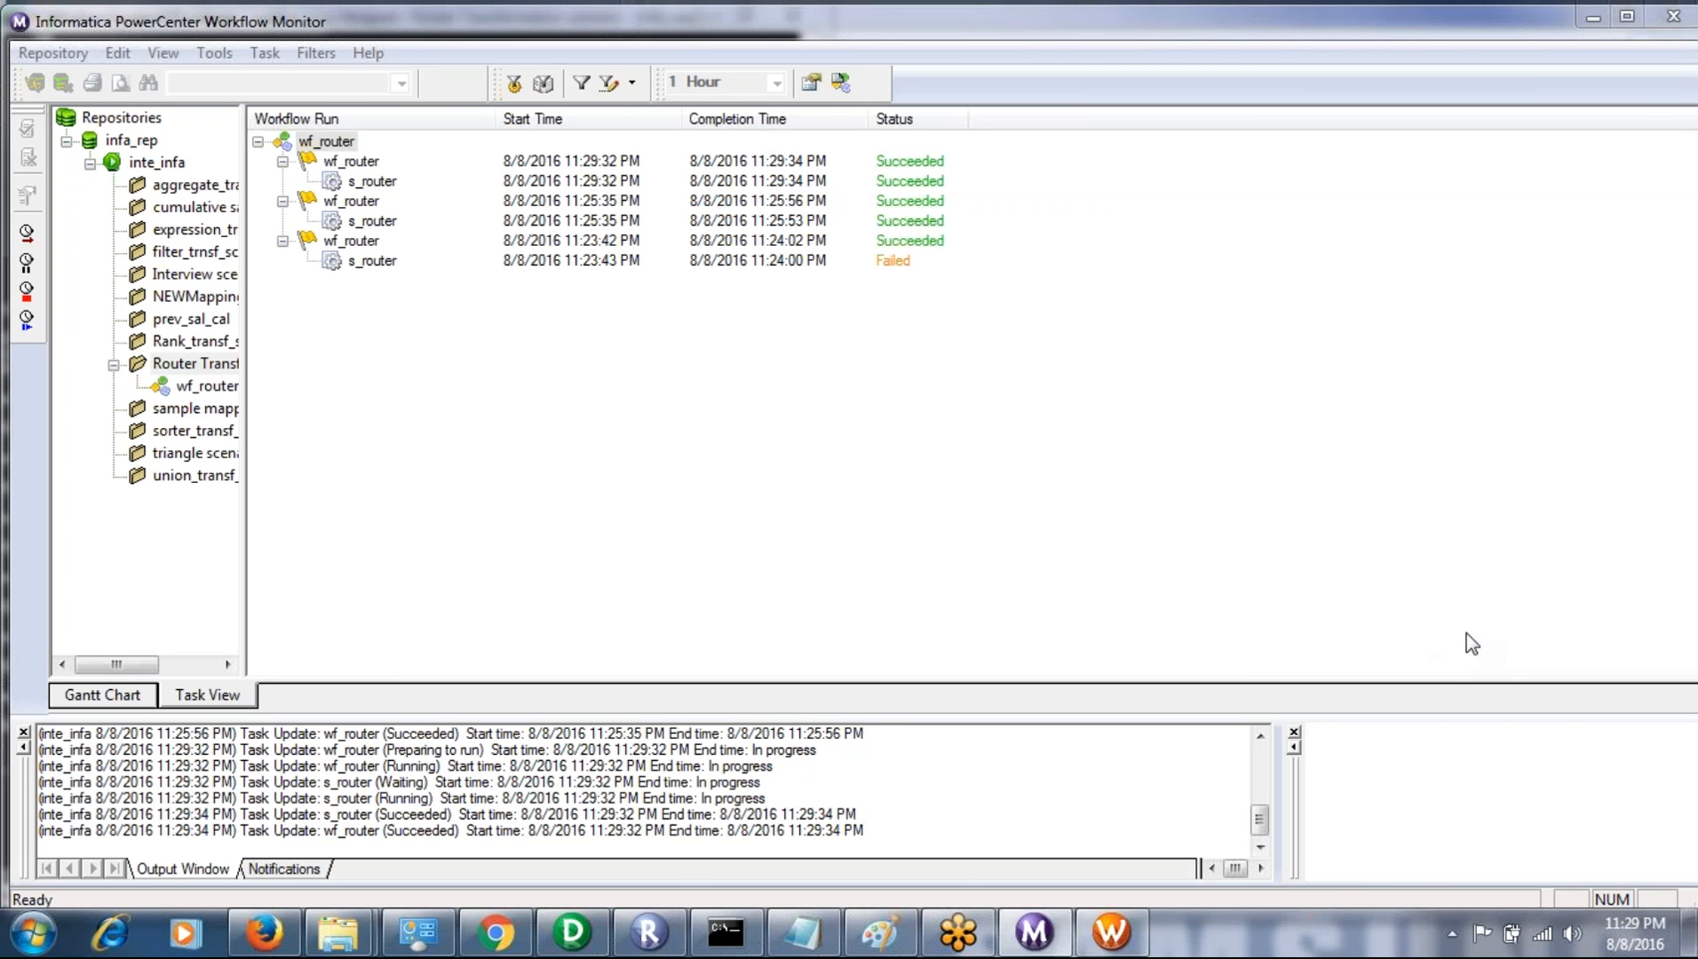
click(1164, 616)
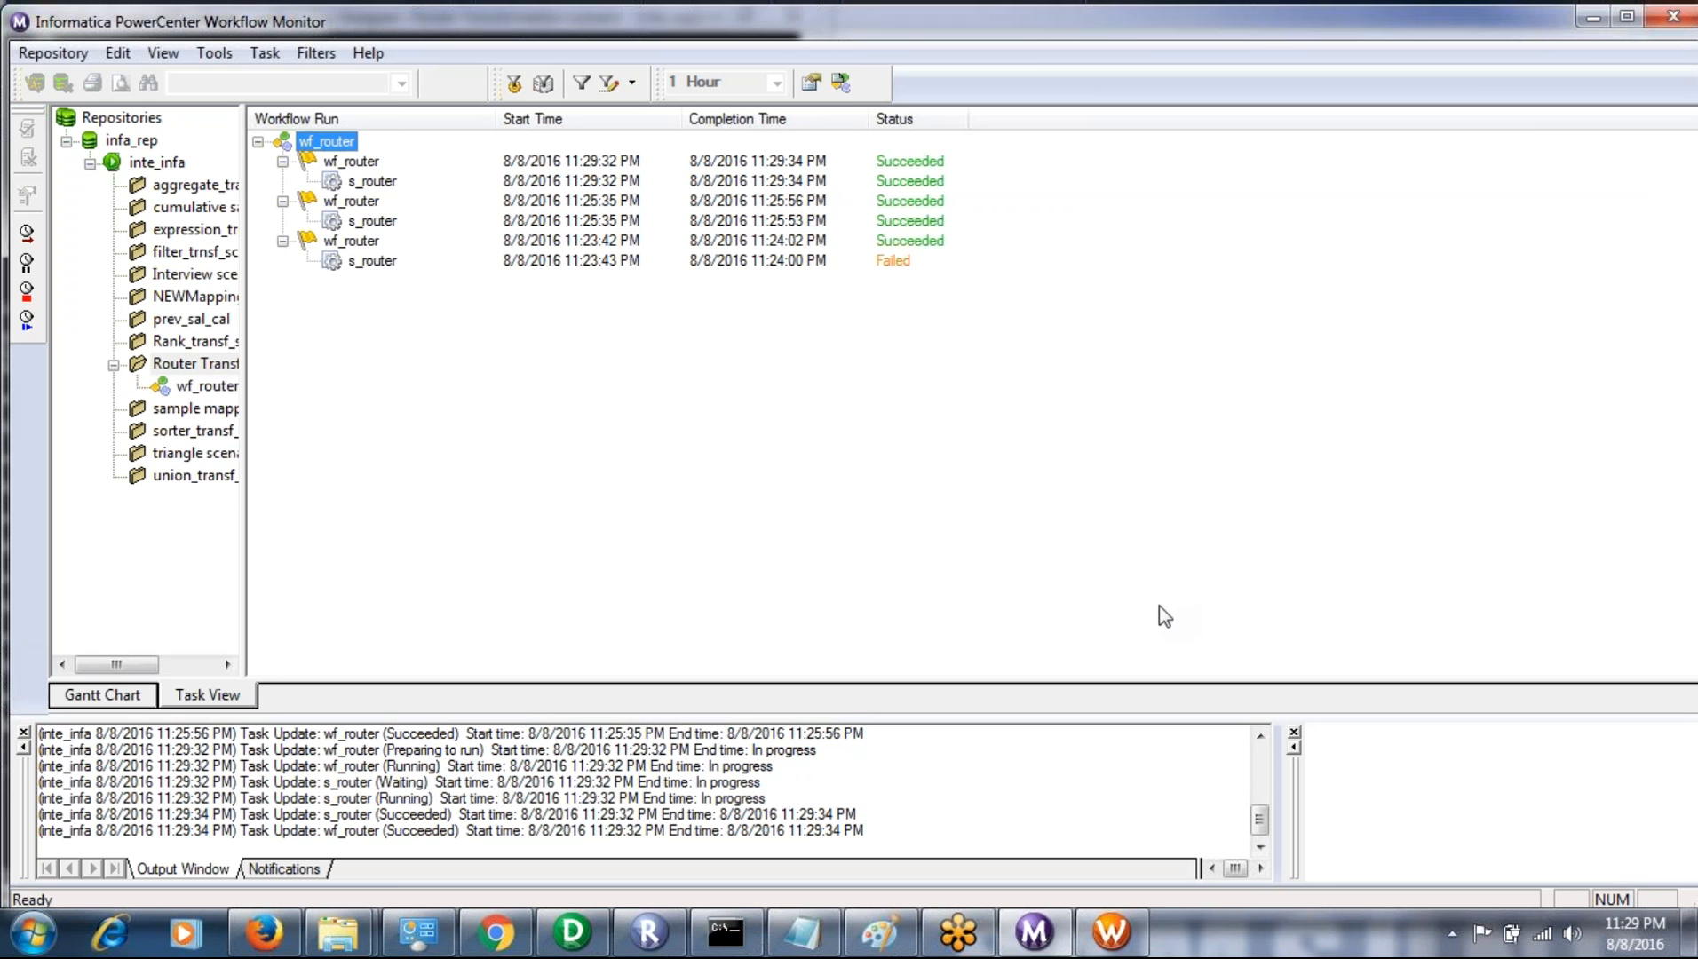
click(610, 940)
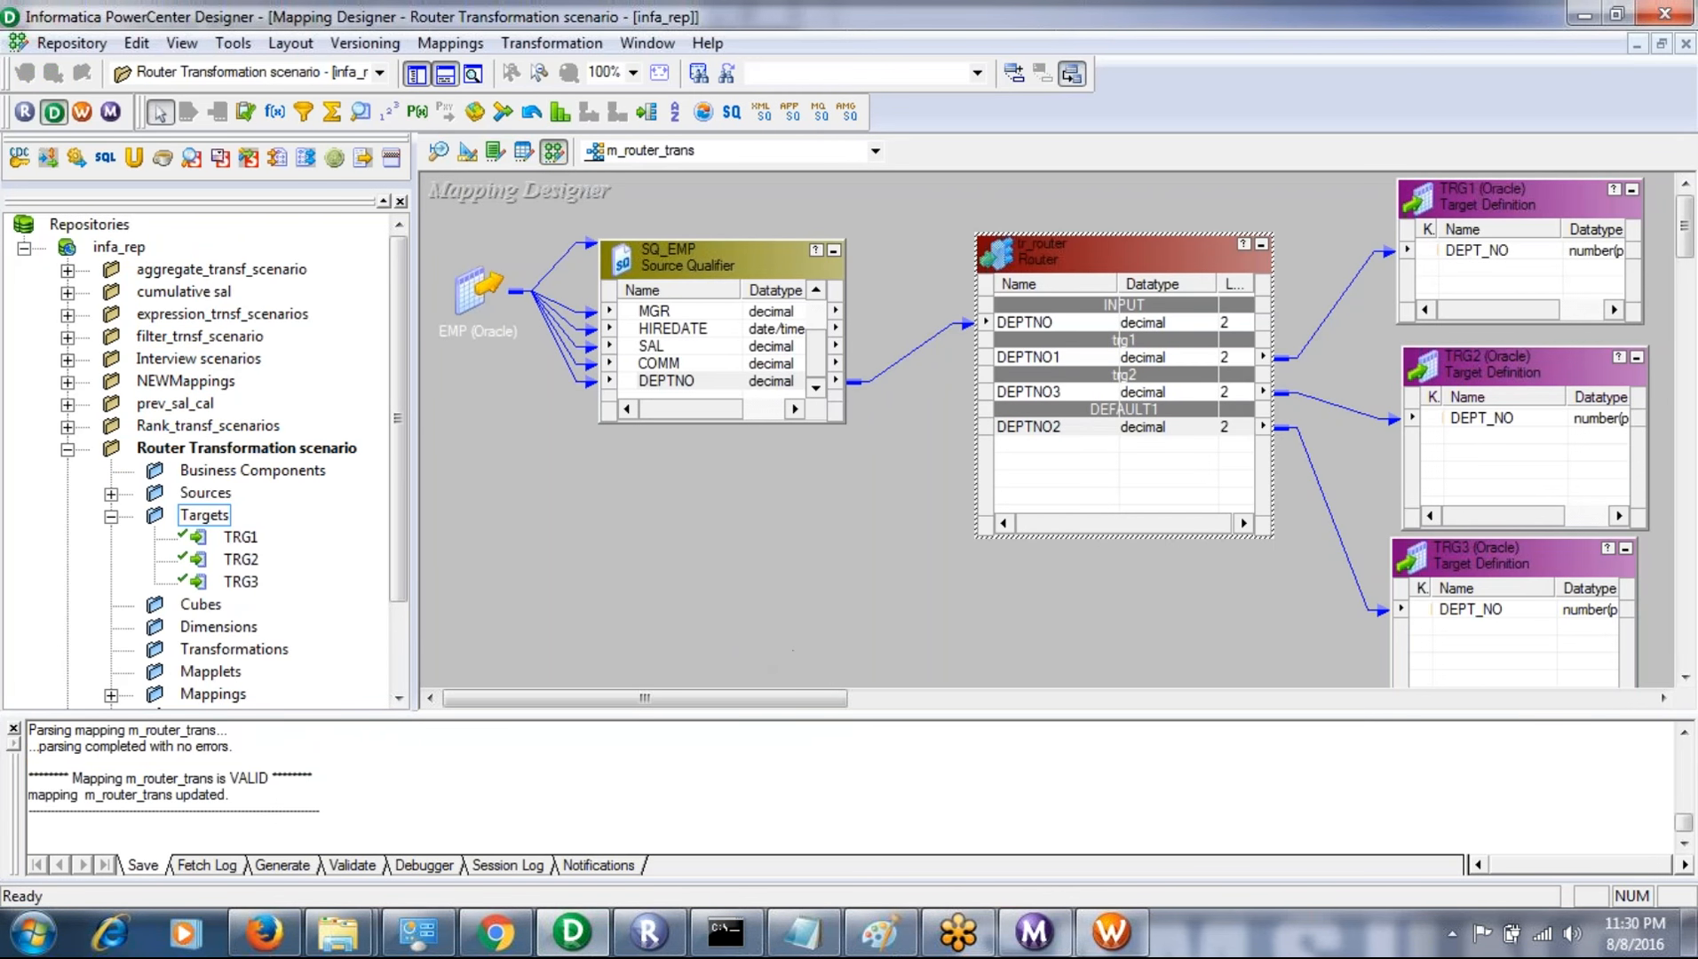
- Switch to the Workflow Manager, check the TRG2 target's connection in the reusable s_router session's mapping settings, and return to the wf_router workflow
click(1110, 932)
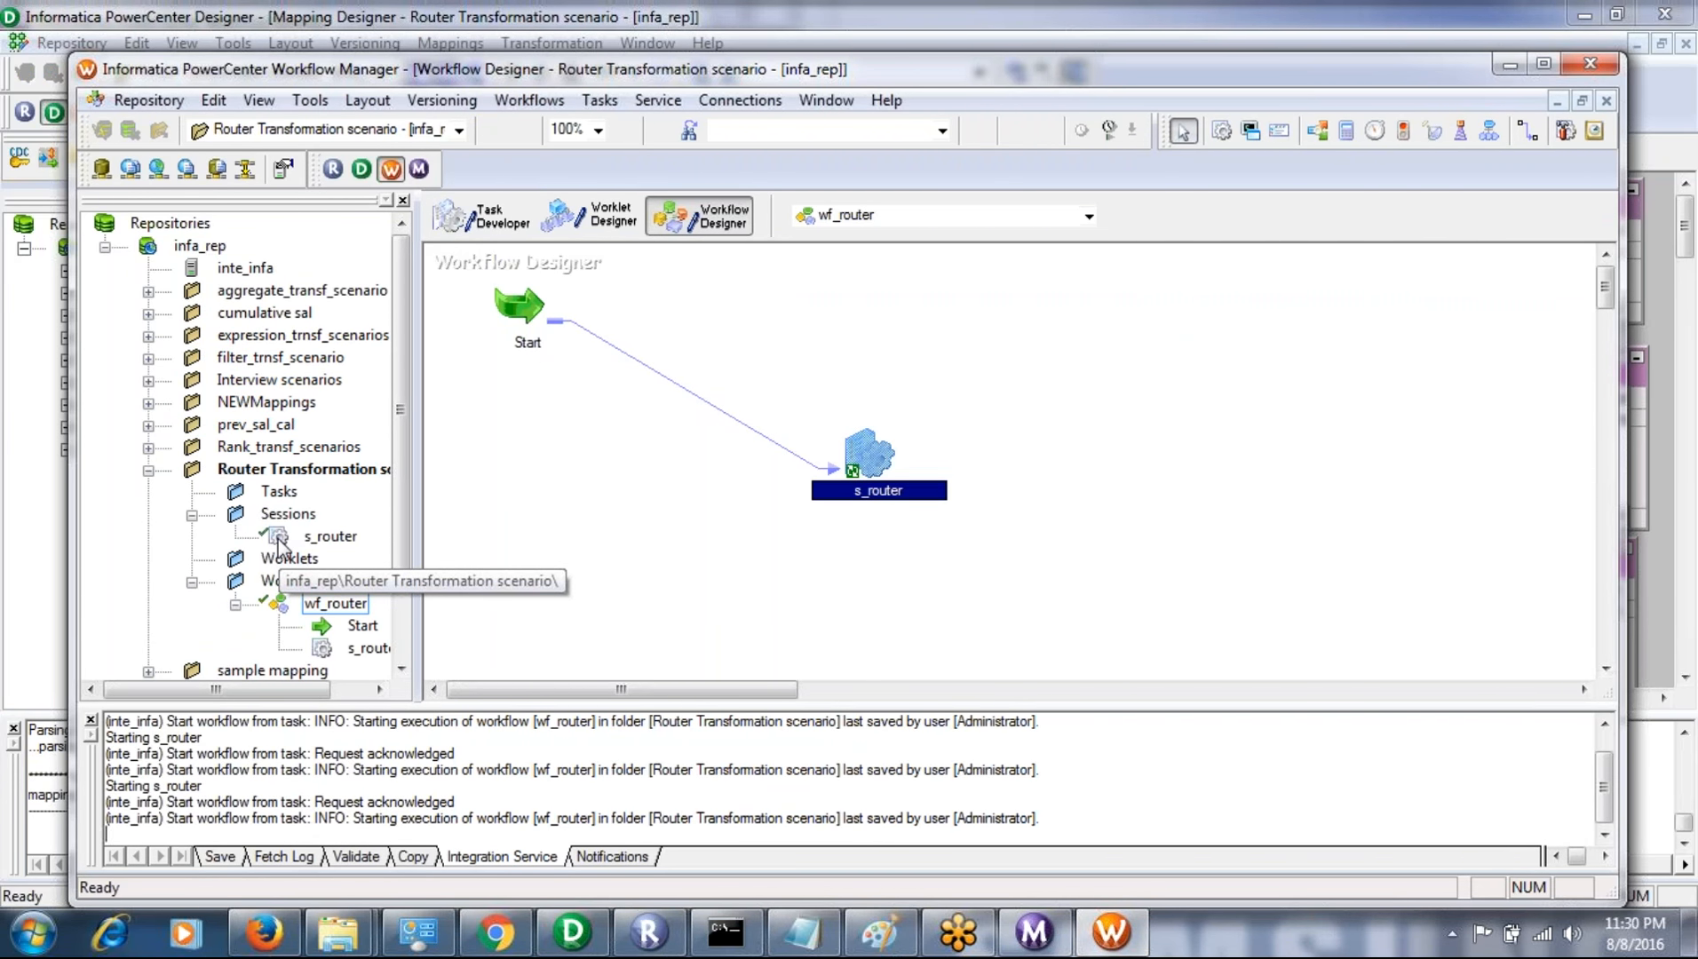
click(489, 213)
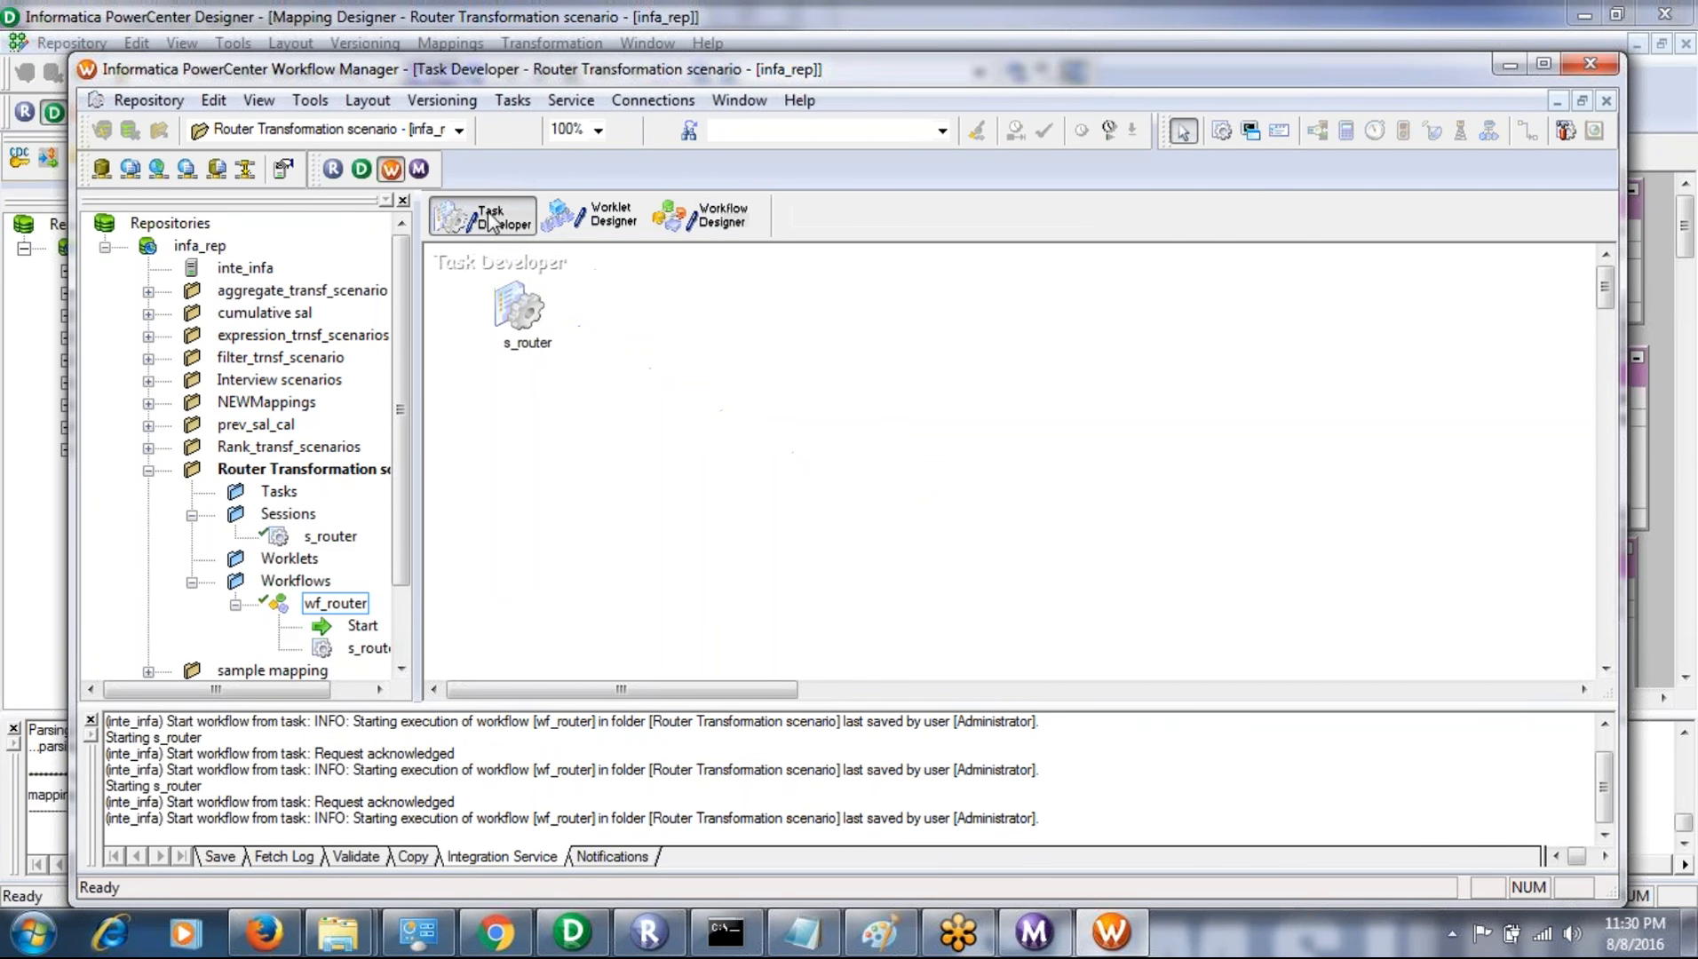
double_click(524, 312)
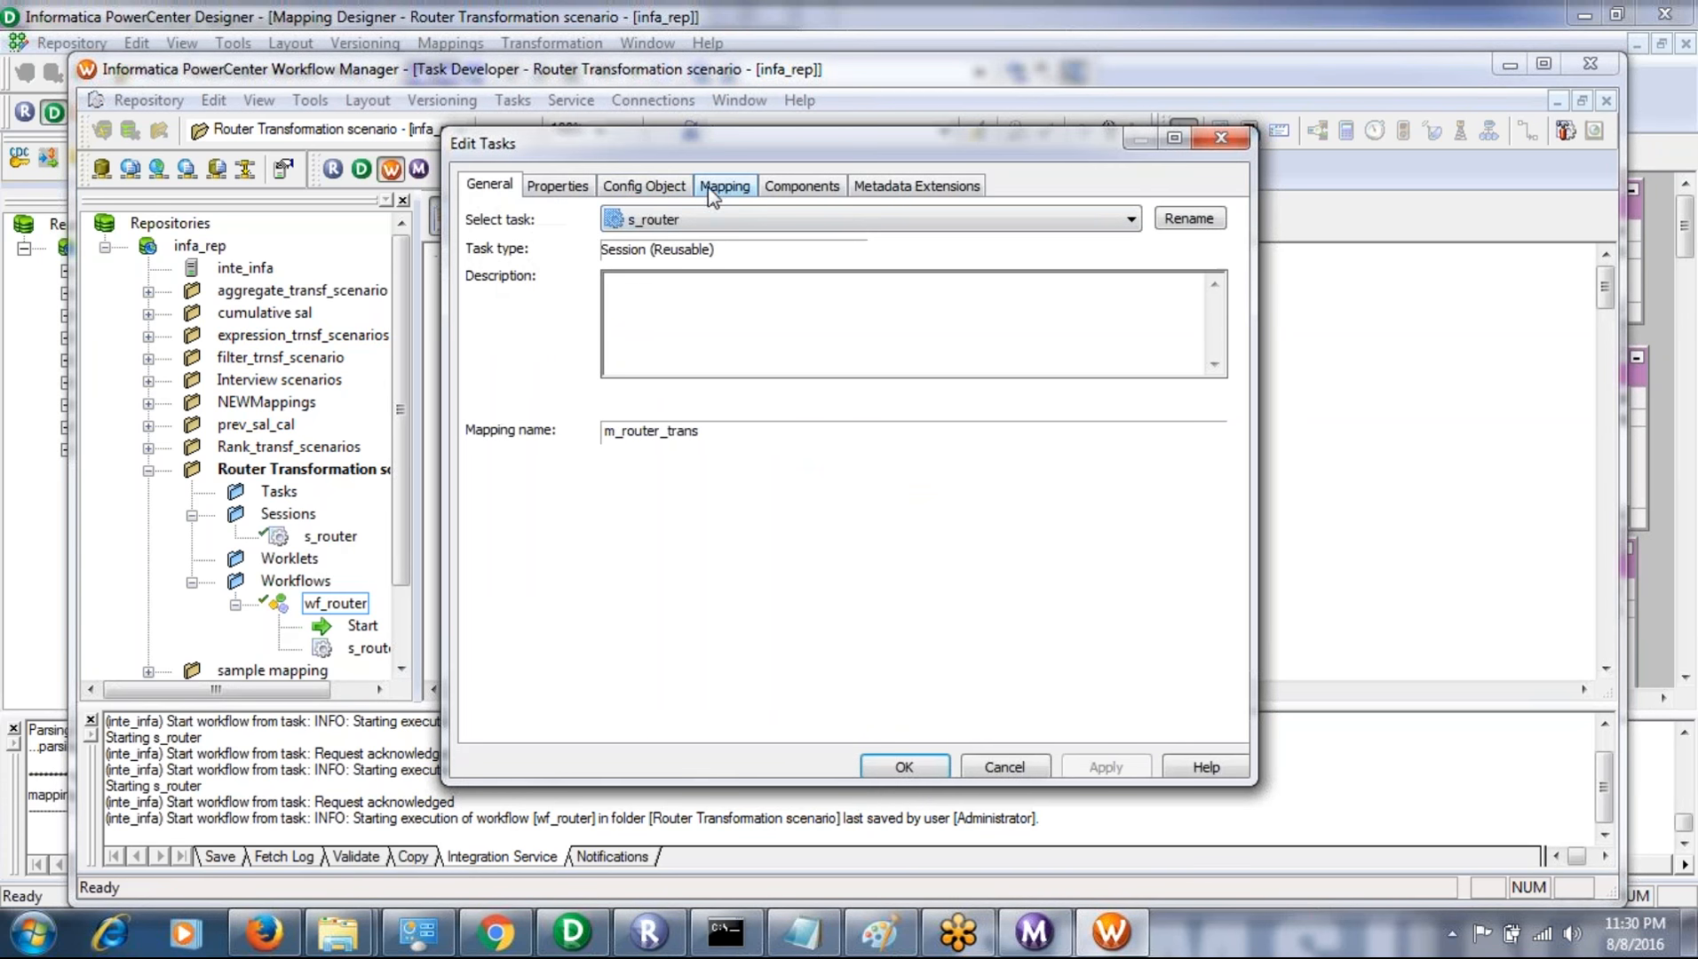
click(718, 187)
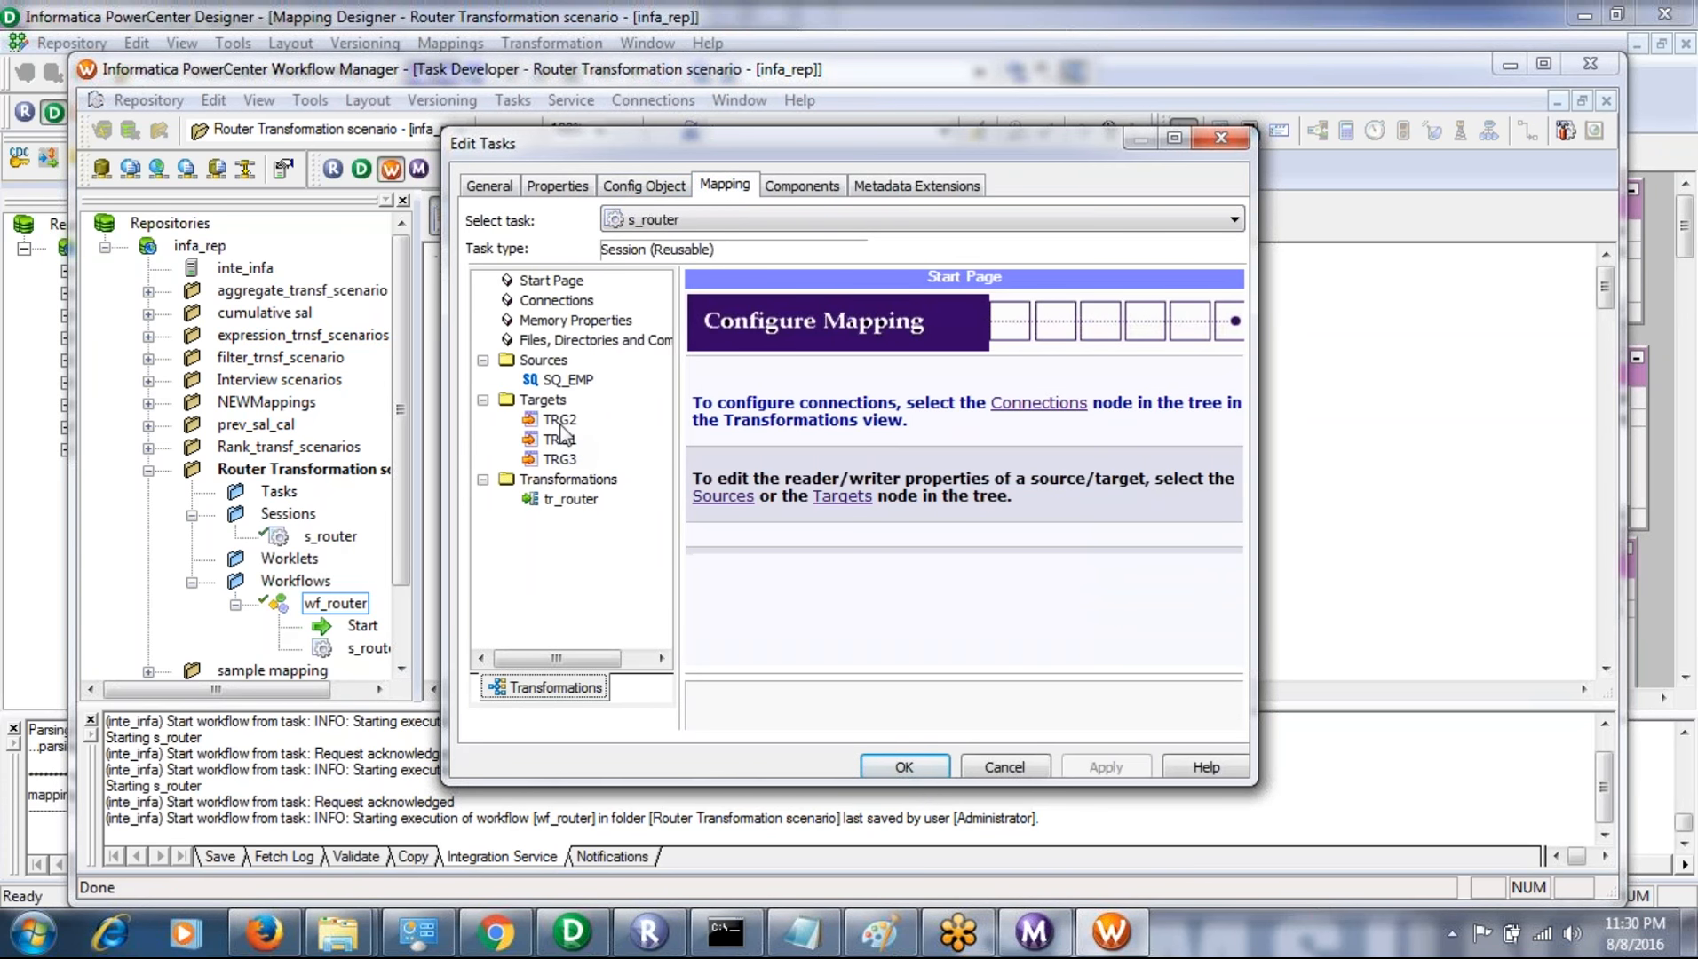
click(561, 421)
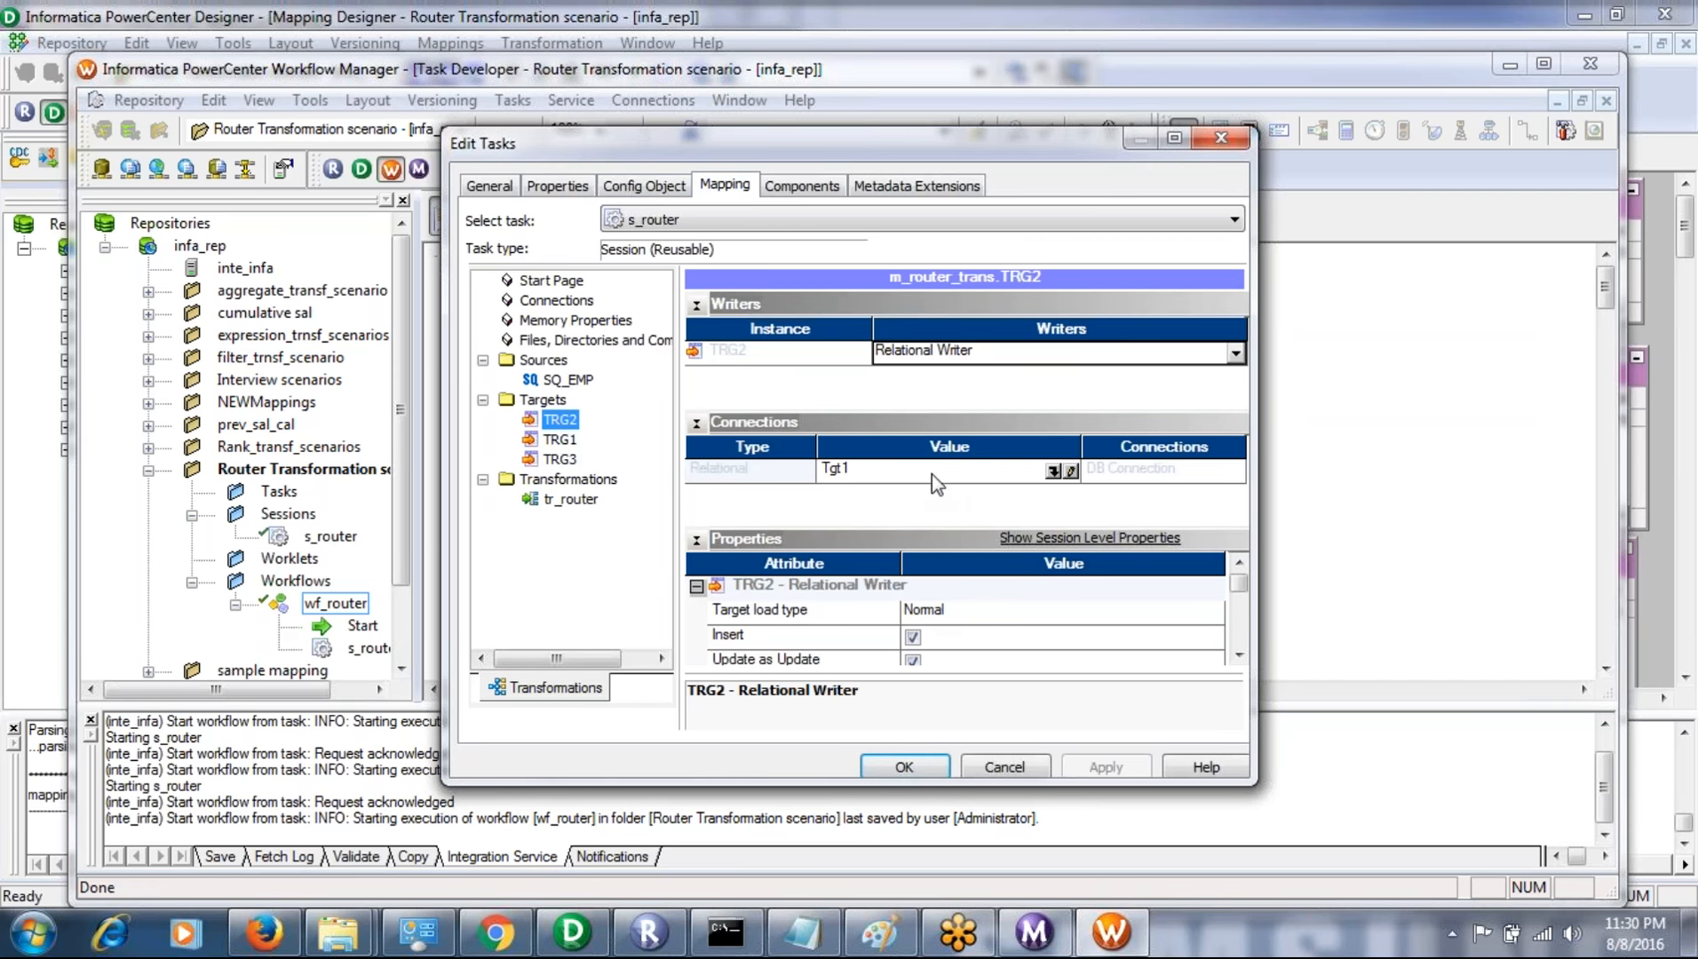
click(1002, 771)
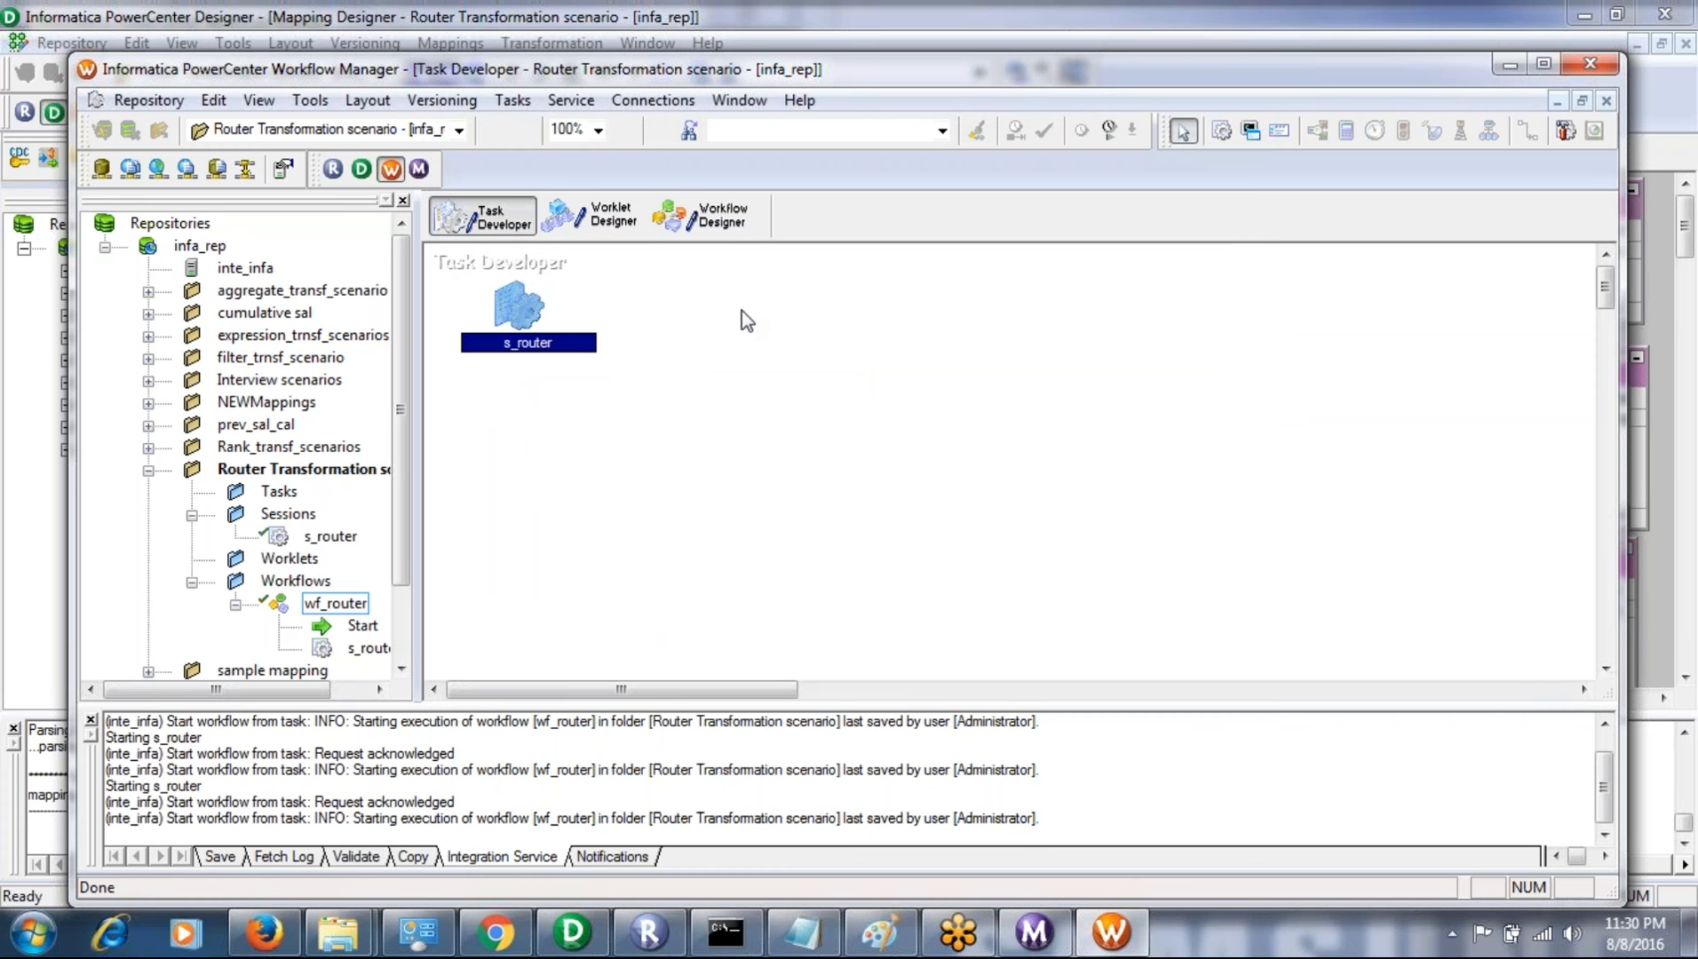
click(716, 226)
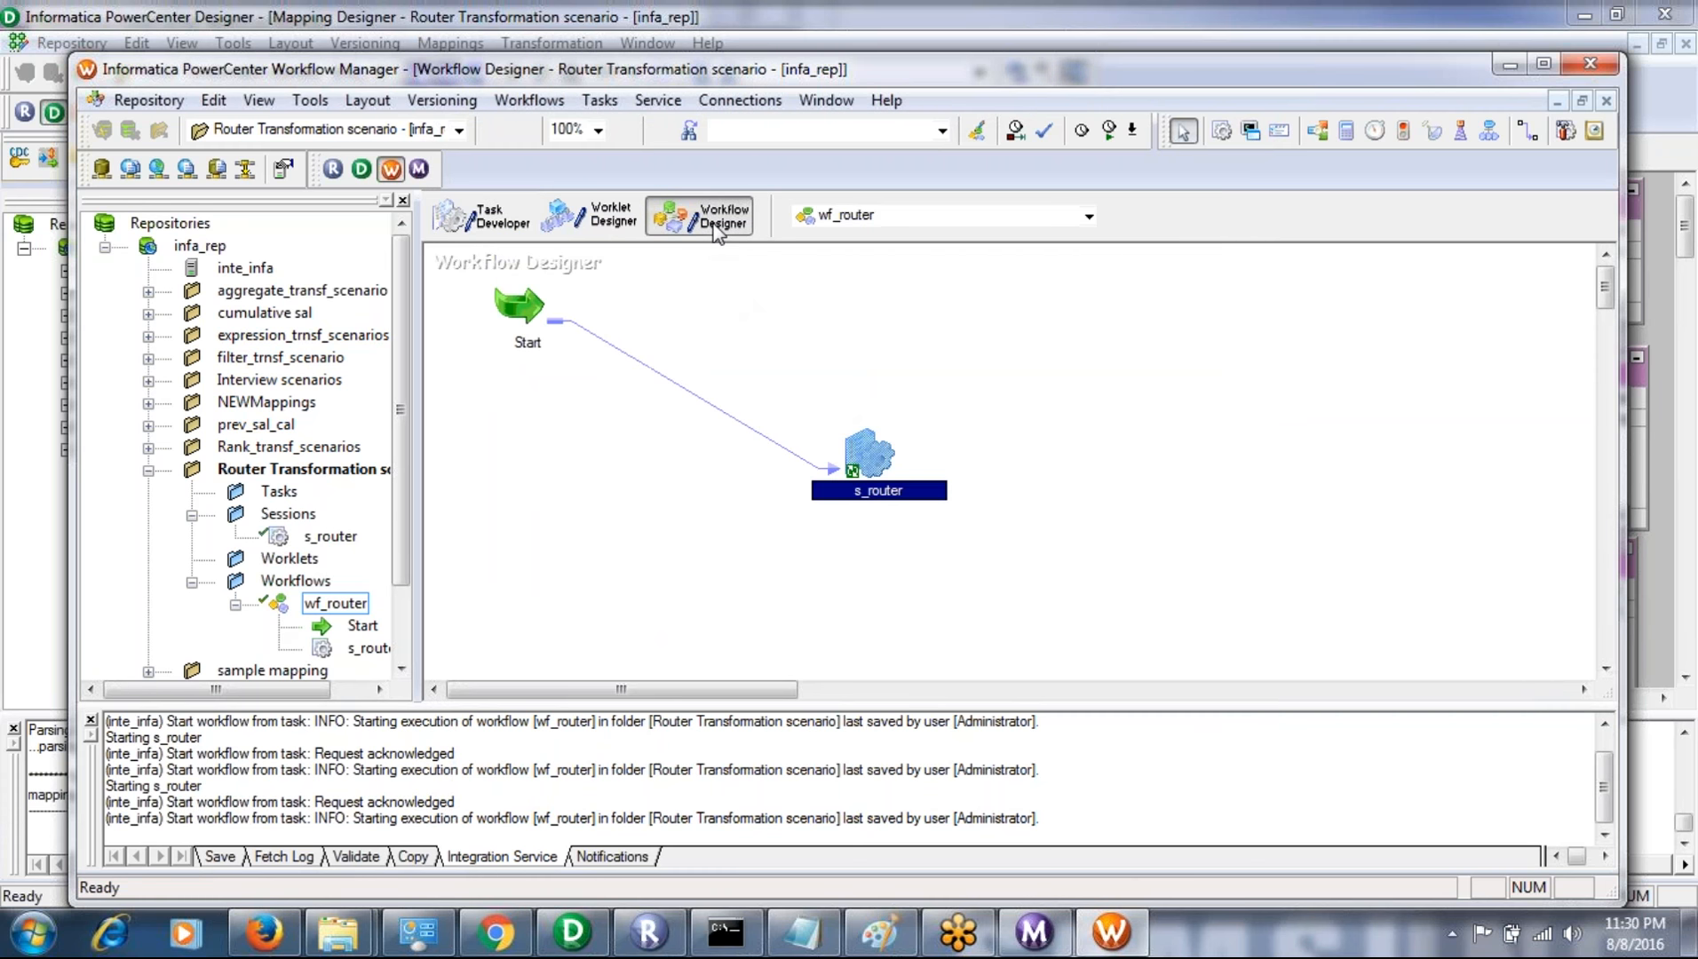
click(819, 414)
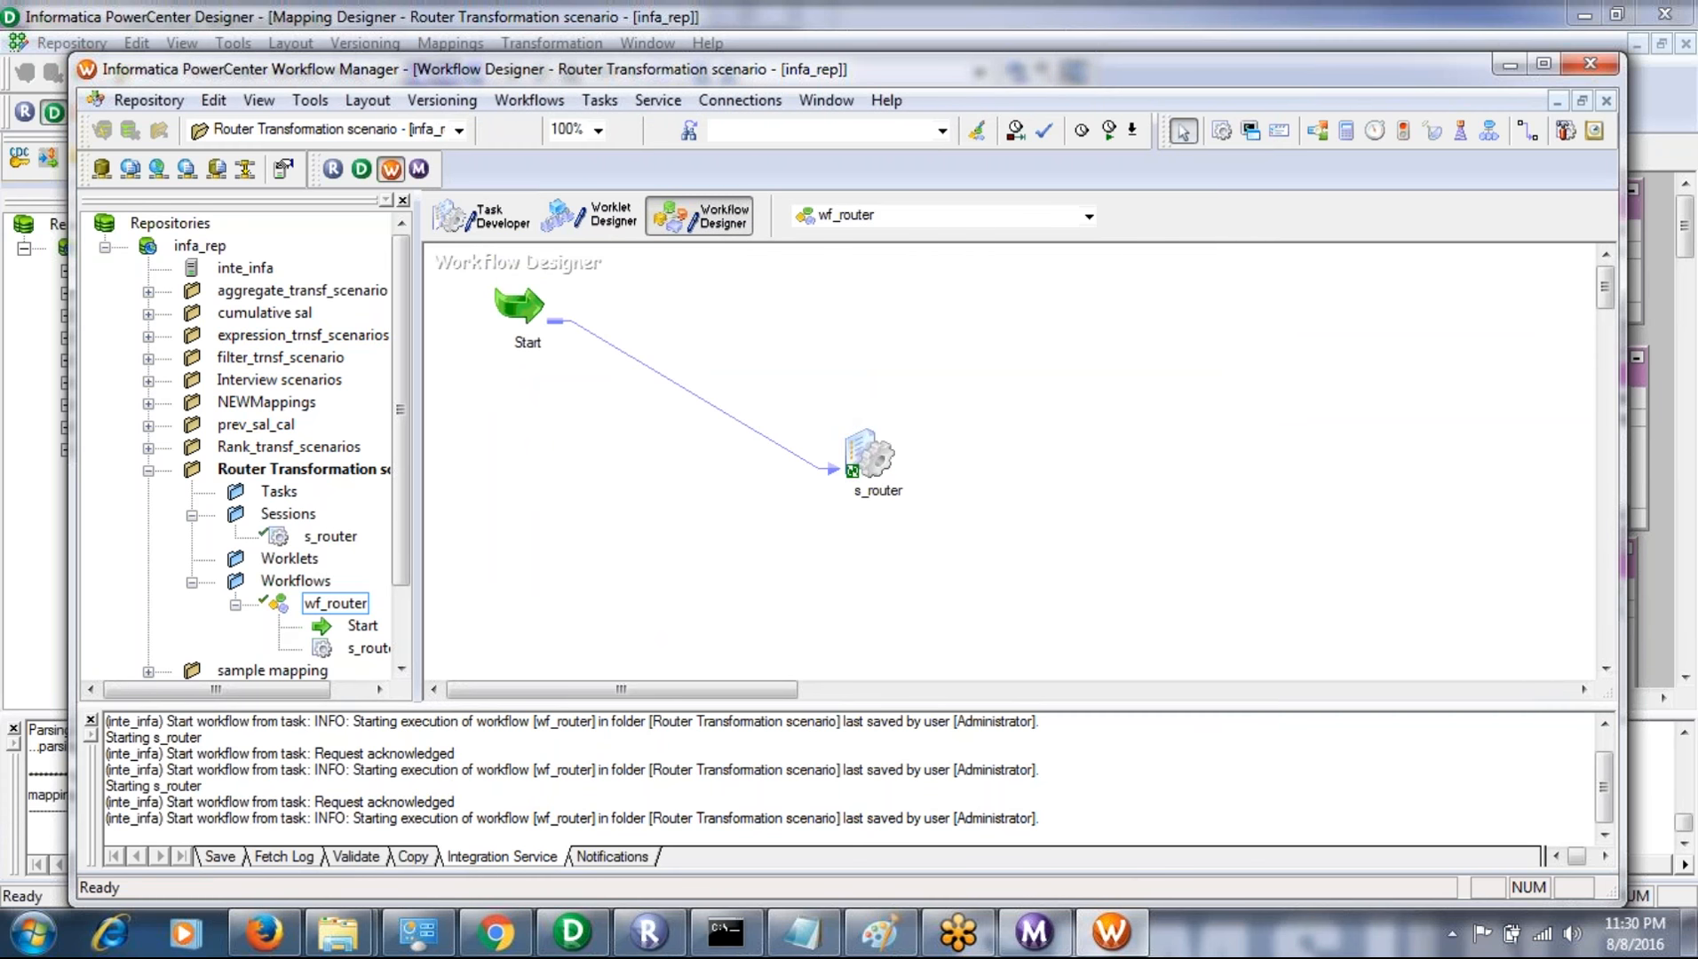
- Switch to SQL*Plus and try to empty the trg1 table with "truncate trg1;"
click(727, 932)
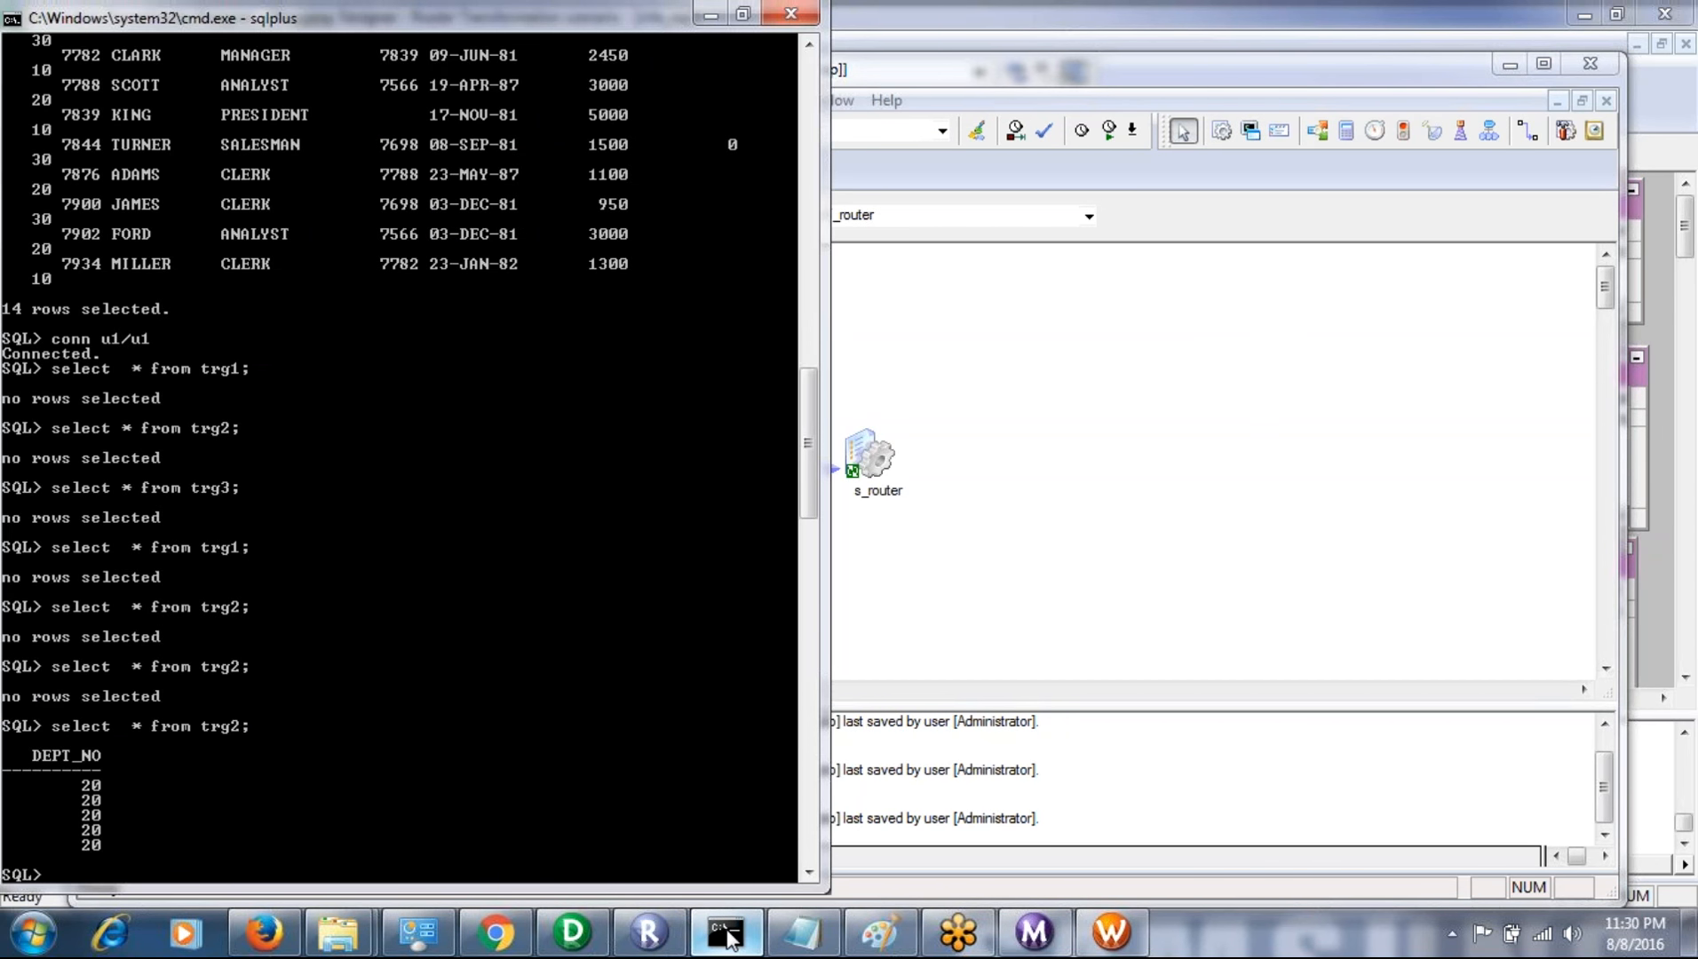
text(truncate tr1)
text(g1;)
key(Return)
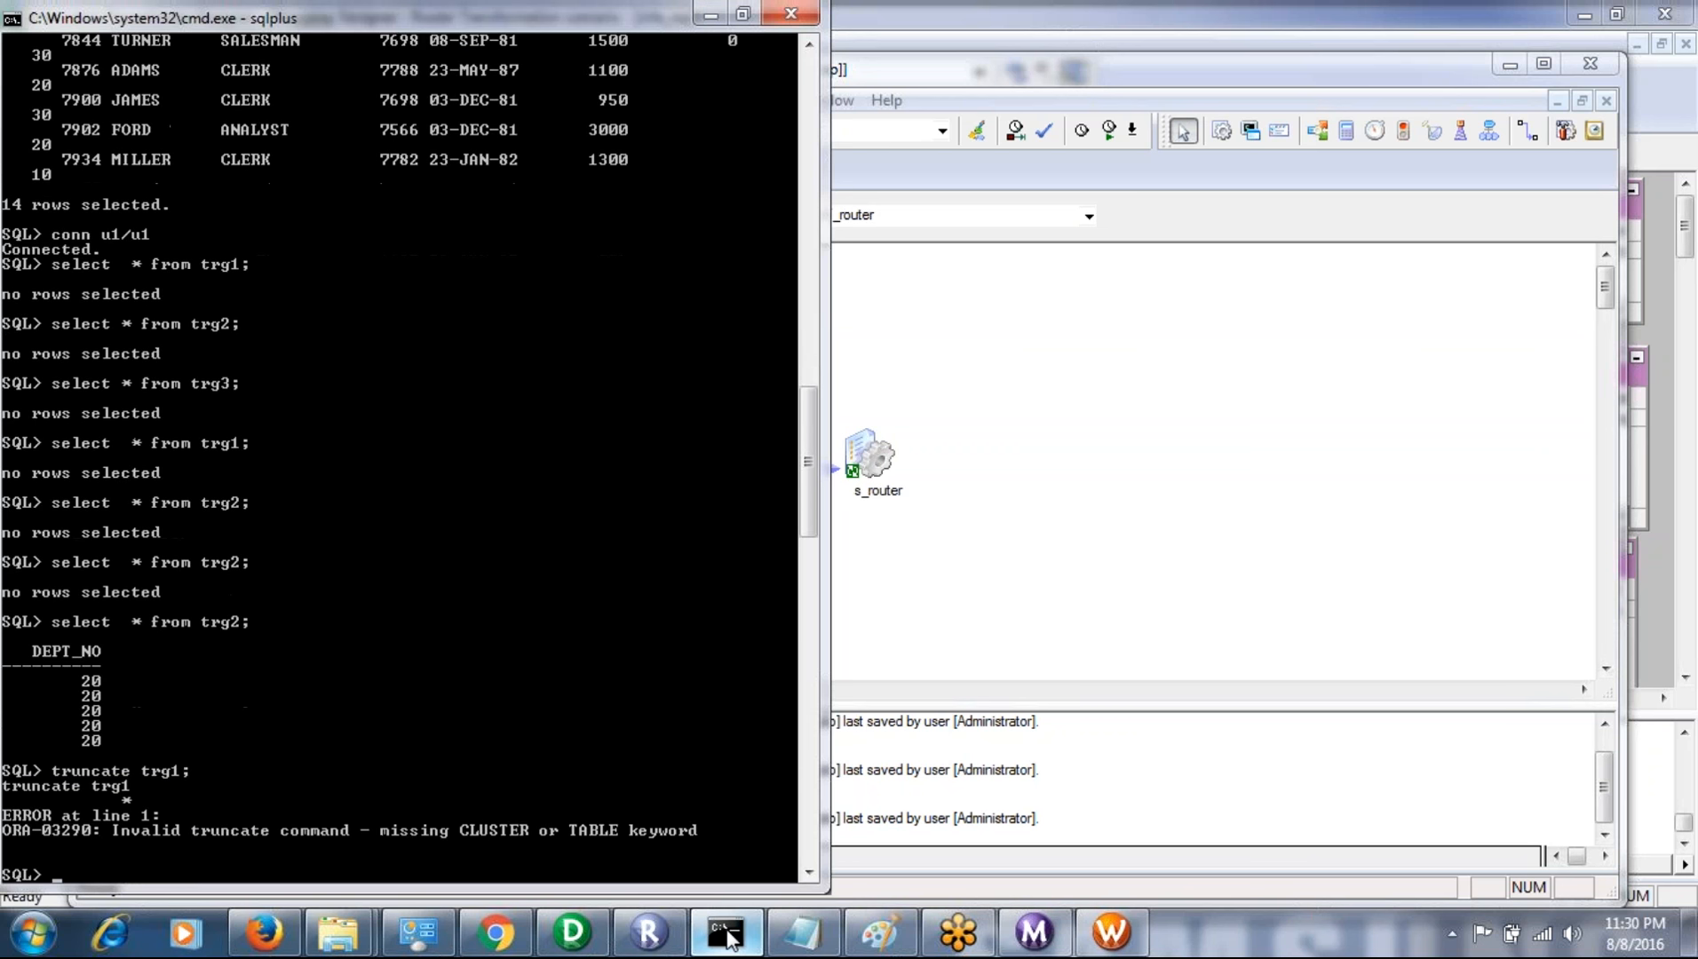
- Try to empty the trg1 table with the edited statement "truncate from trg1;"
key(Up)
key(BackSpace)
key(BackSpace)
key(BackSpace)
text(from trg1;)
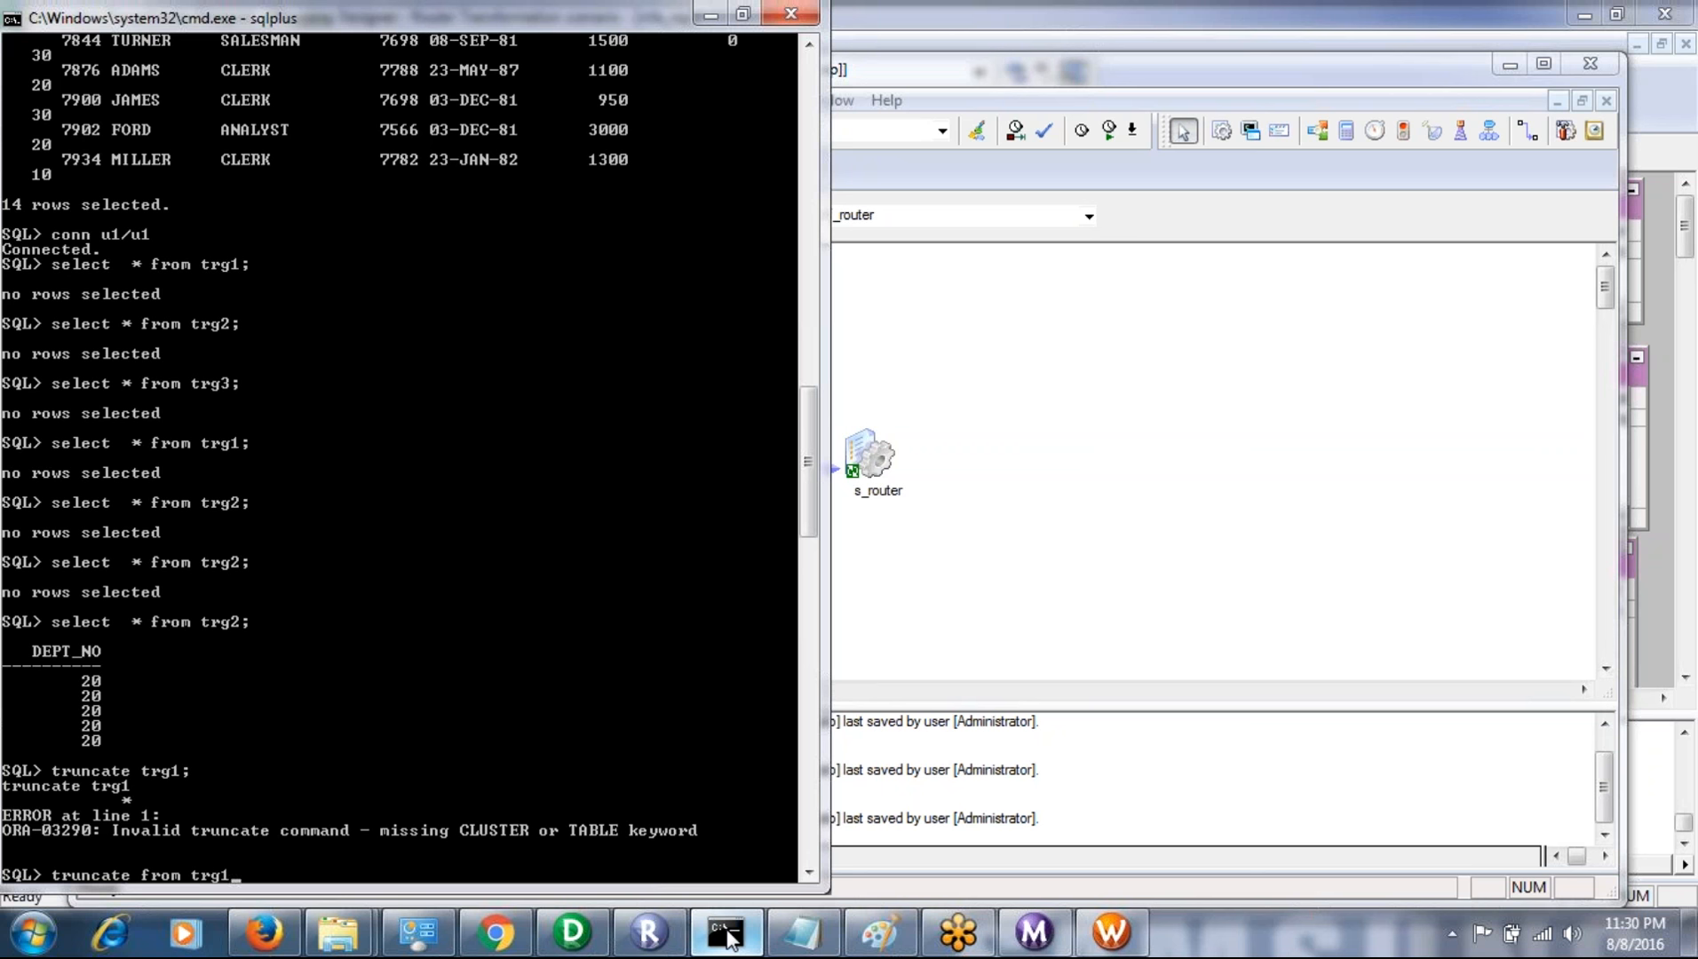
key(Return)
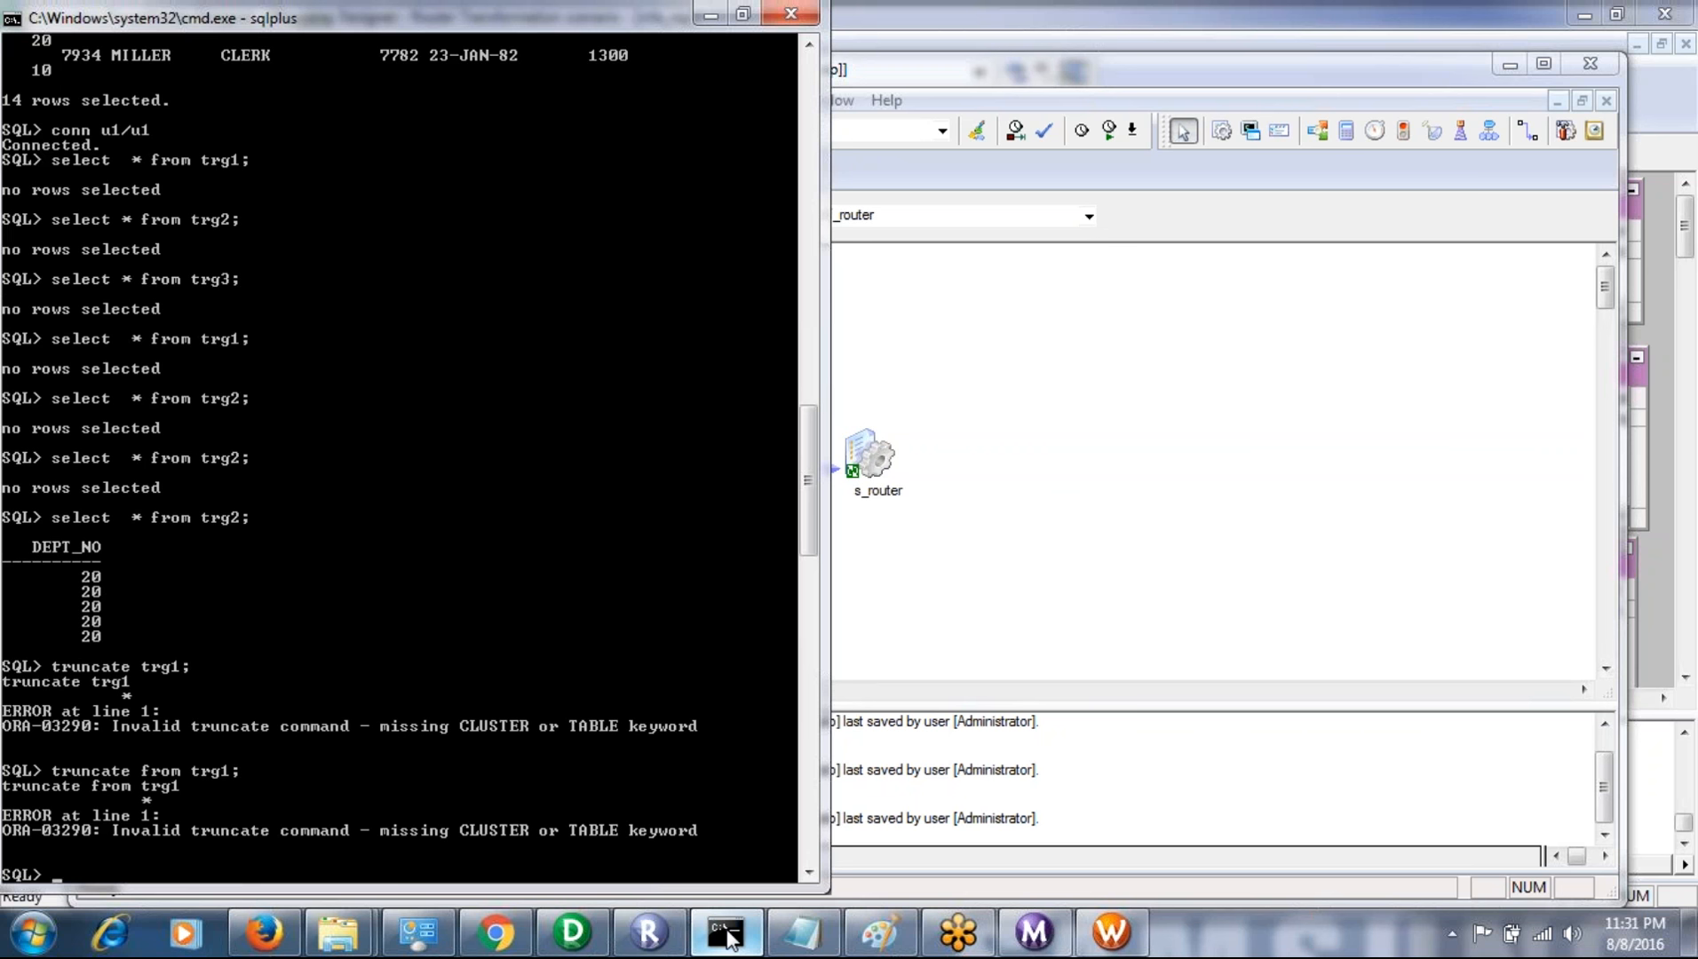
- Empty the trg1 table with the statement "truncate table trg1;"
text(runcate table trg1;)
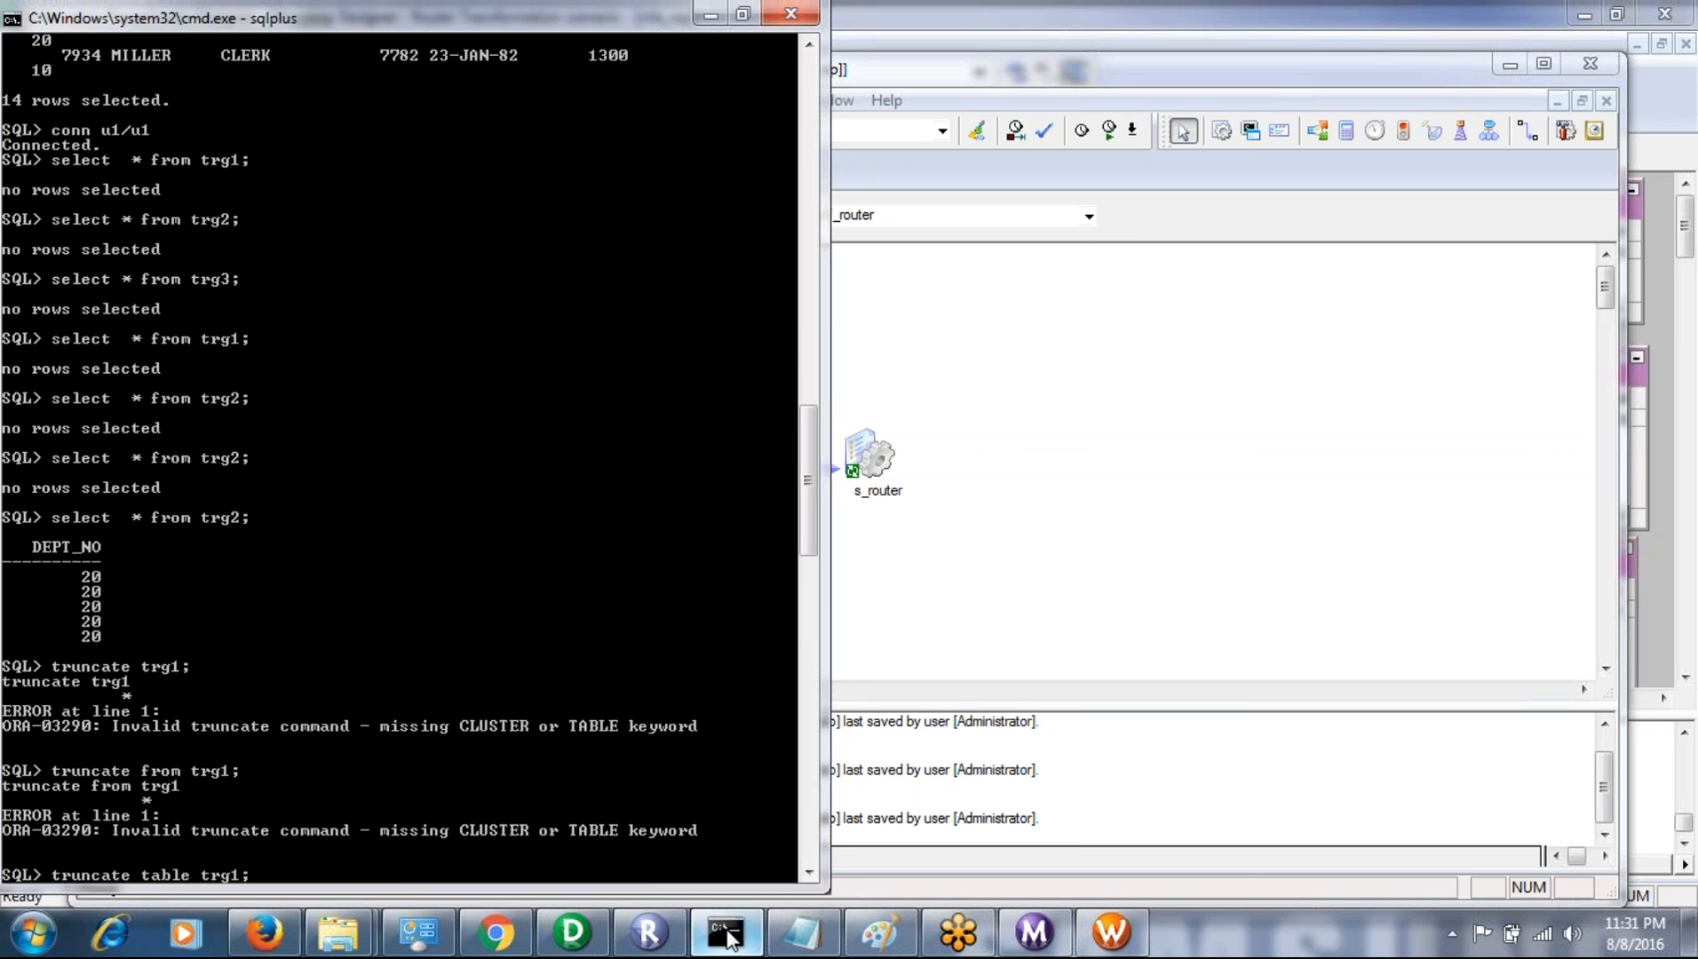
key(Return)
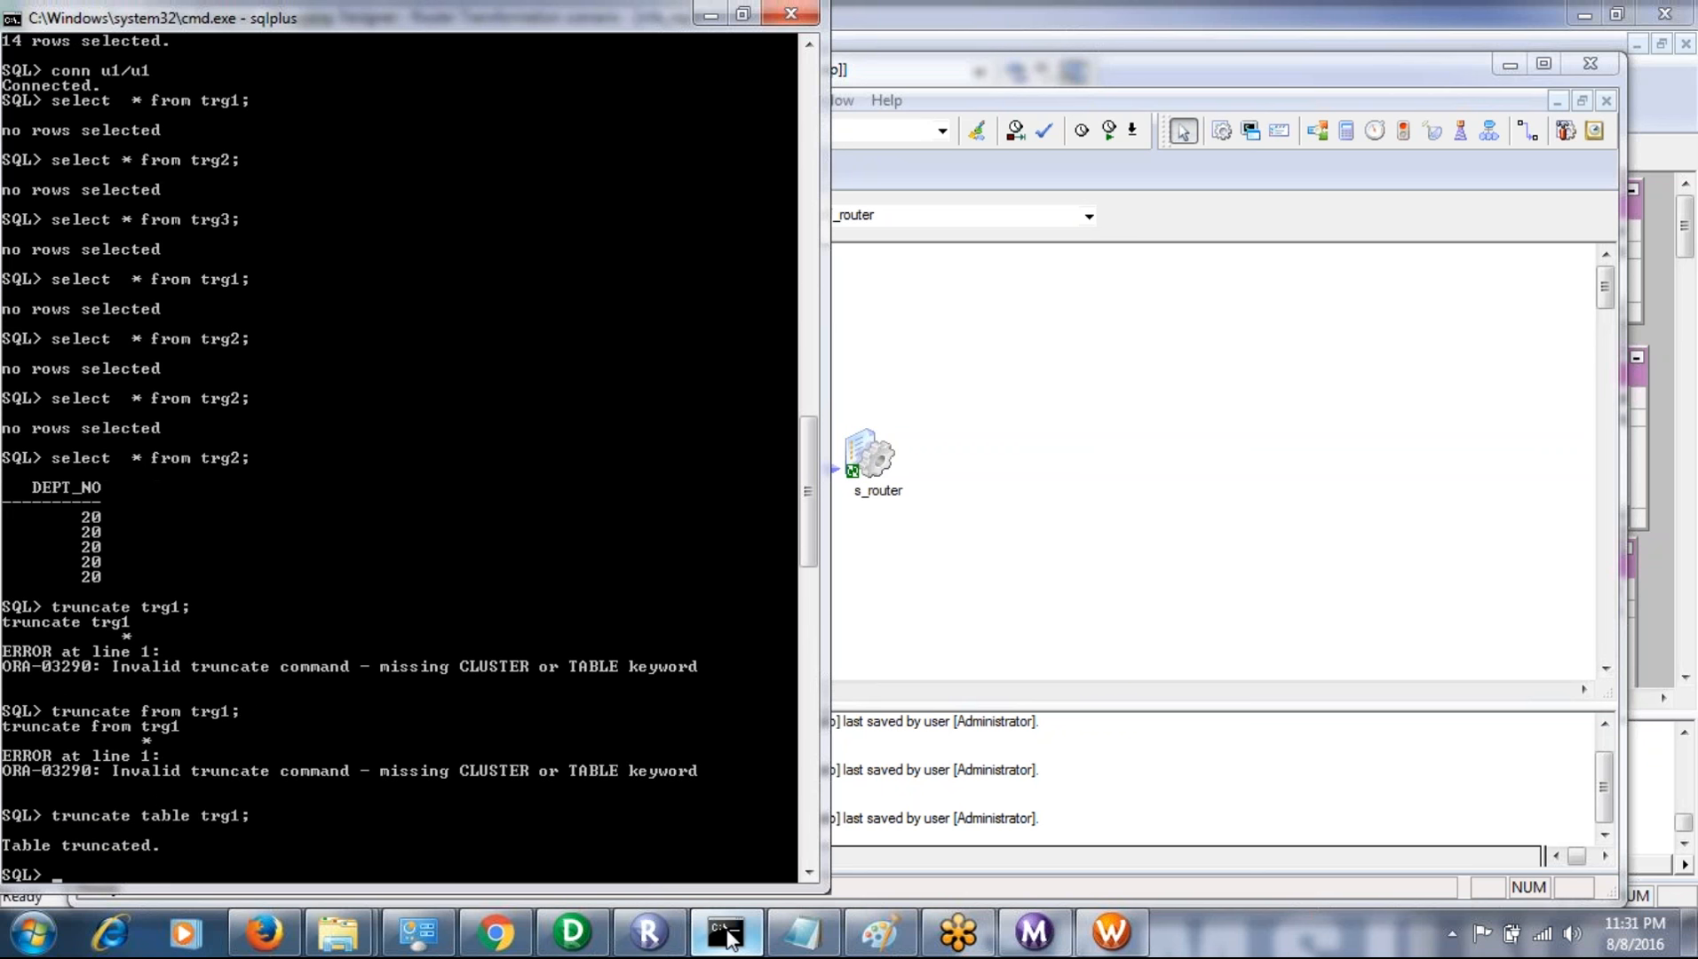
- Empty the trg2 table by reusing the previous statement as "truncate table trg2;"
key(Up)
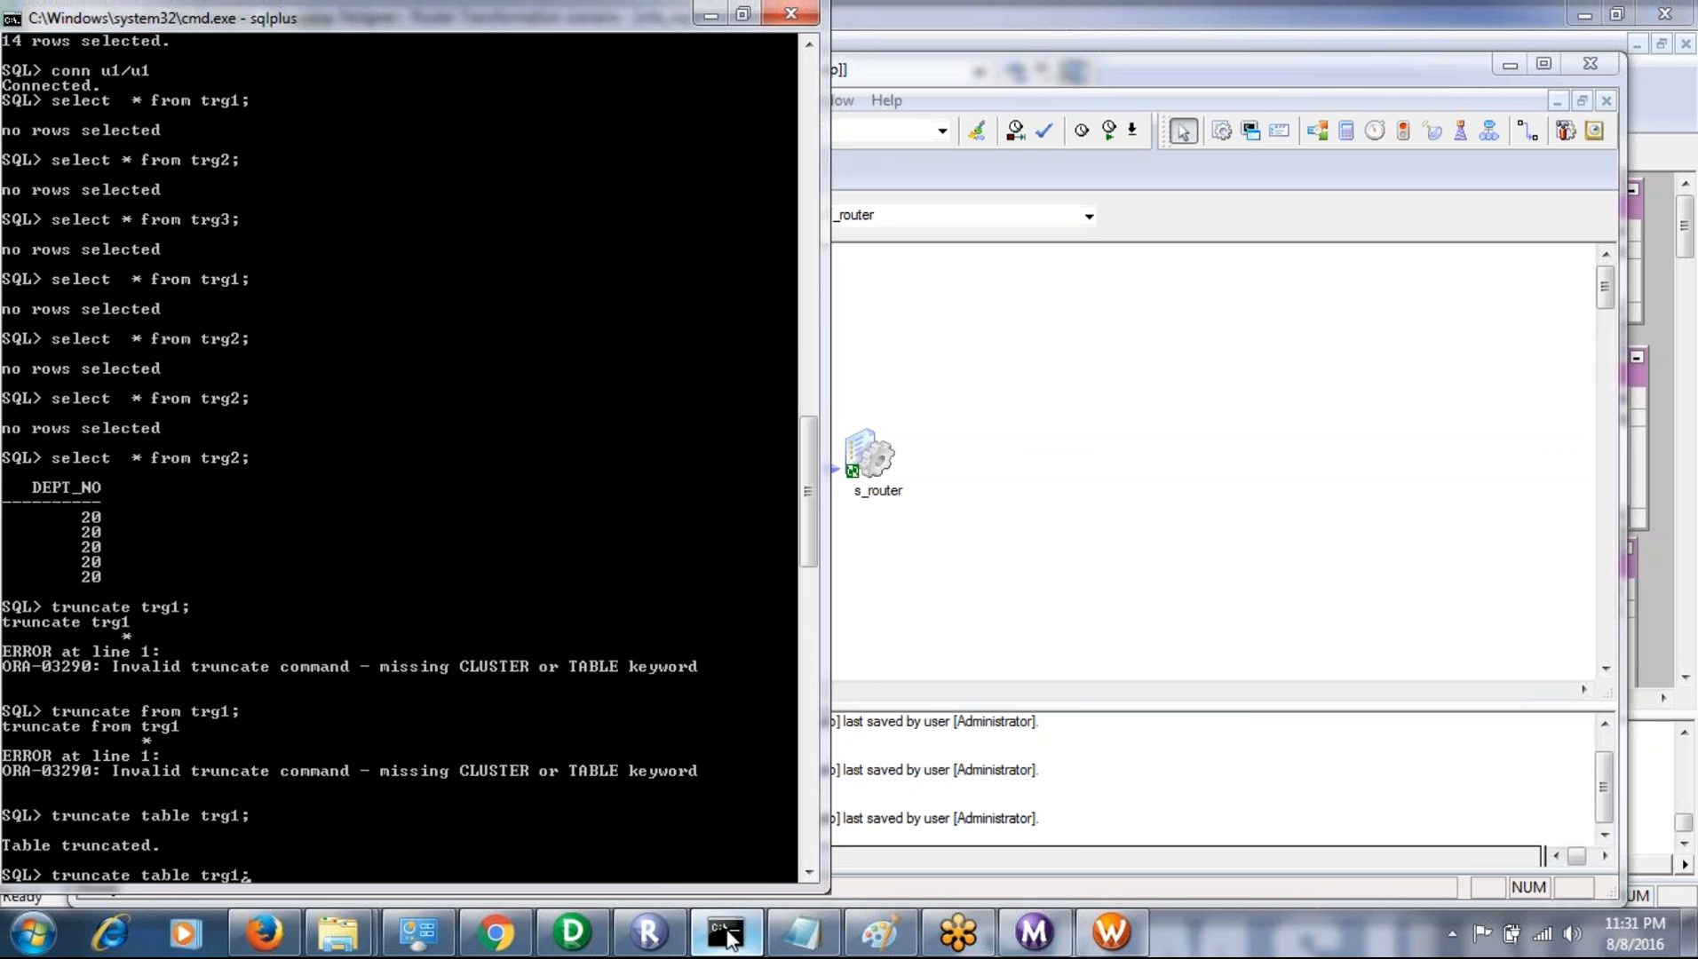
key(BackSpace)
key(BackSpace)
text(;)
text(2)
key(Return)
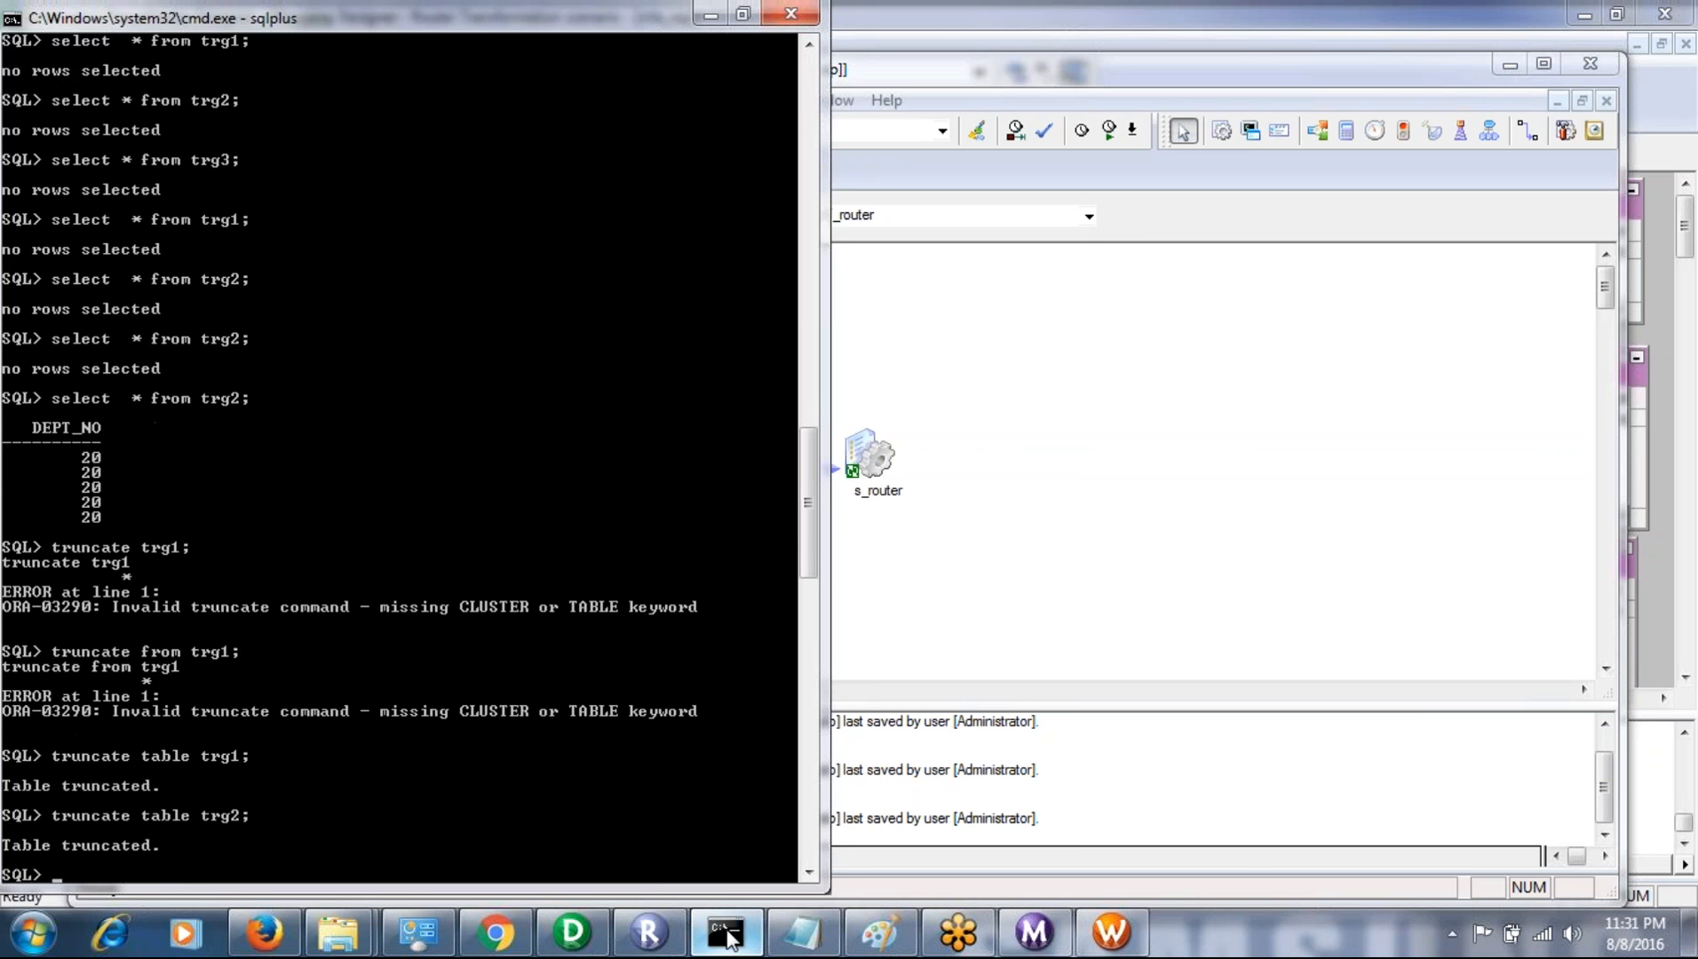
- Empty the trg3 table by reusing the previous statement as "truncate table trg3;"
key(Up)
key(BackSpace)
key(BackSpace)
text(3;)
key(Return)
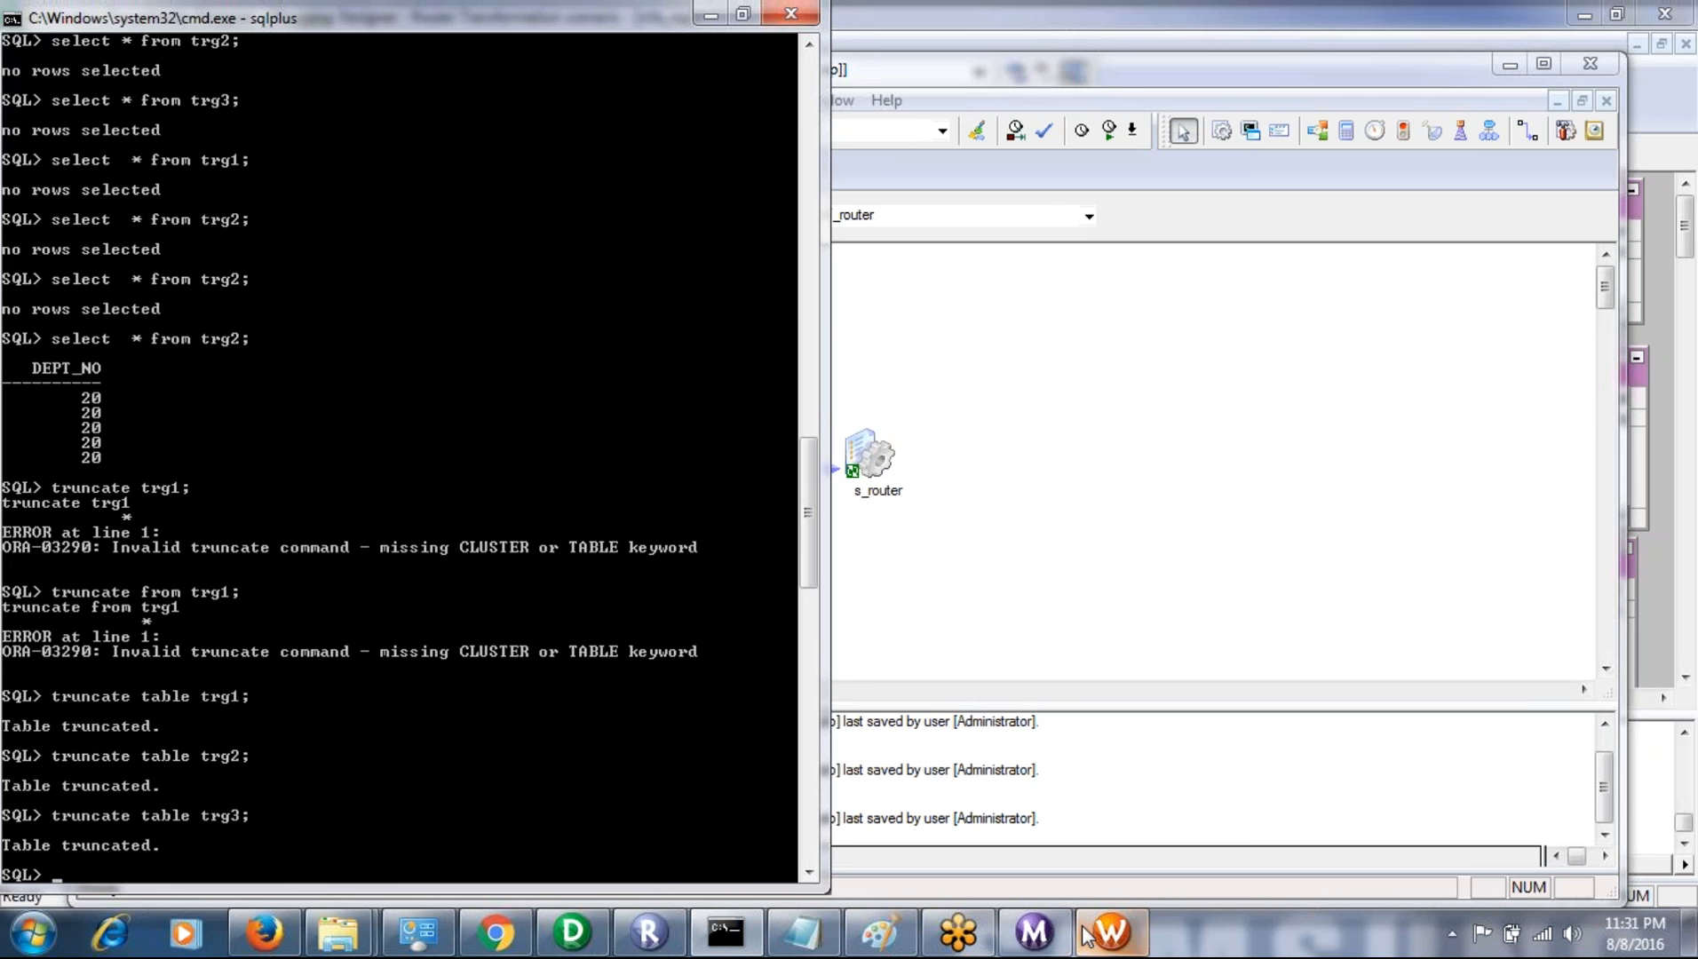
- Switch to the Workflow Manager, start wf_router from the s_router task again, and check the new run in the Workflow Monitor
click(1110, 931)
click(872, 455)
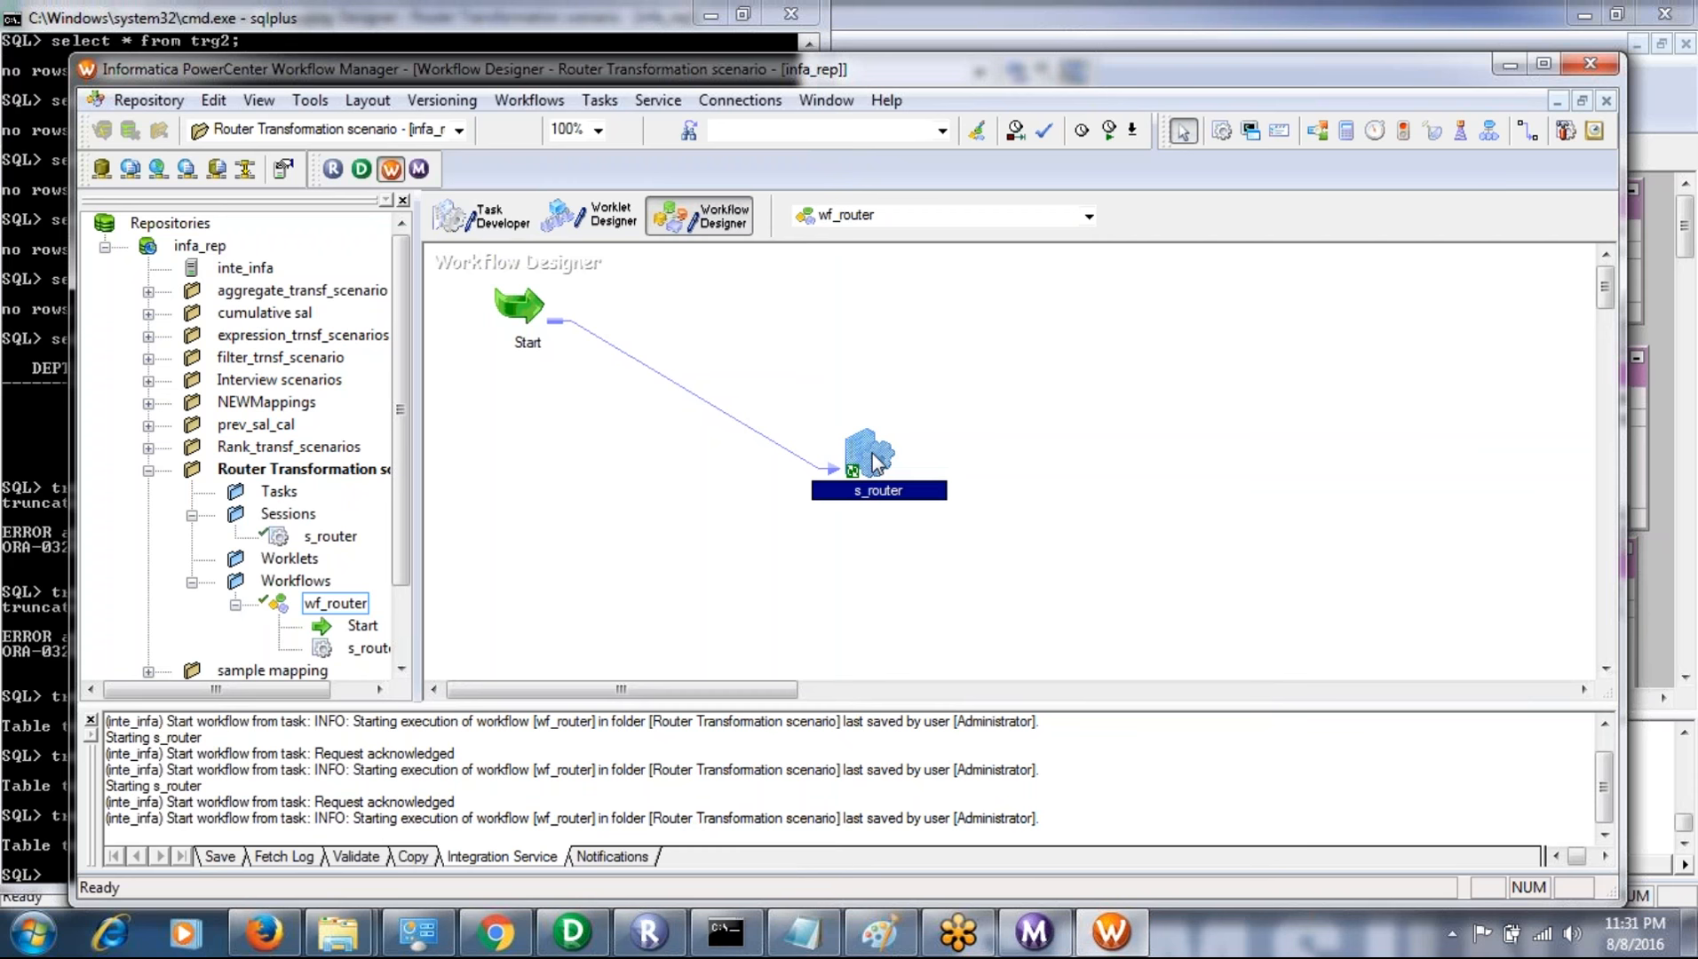
right_click(871, 455)
click(986, 741)
click(1055, 937)
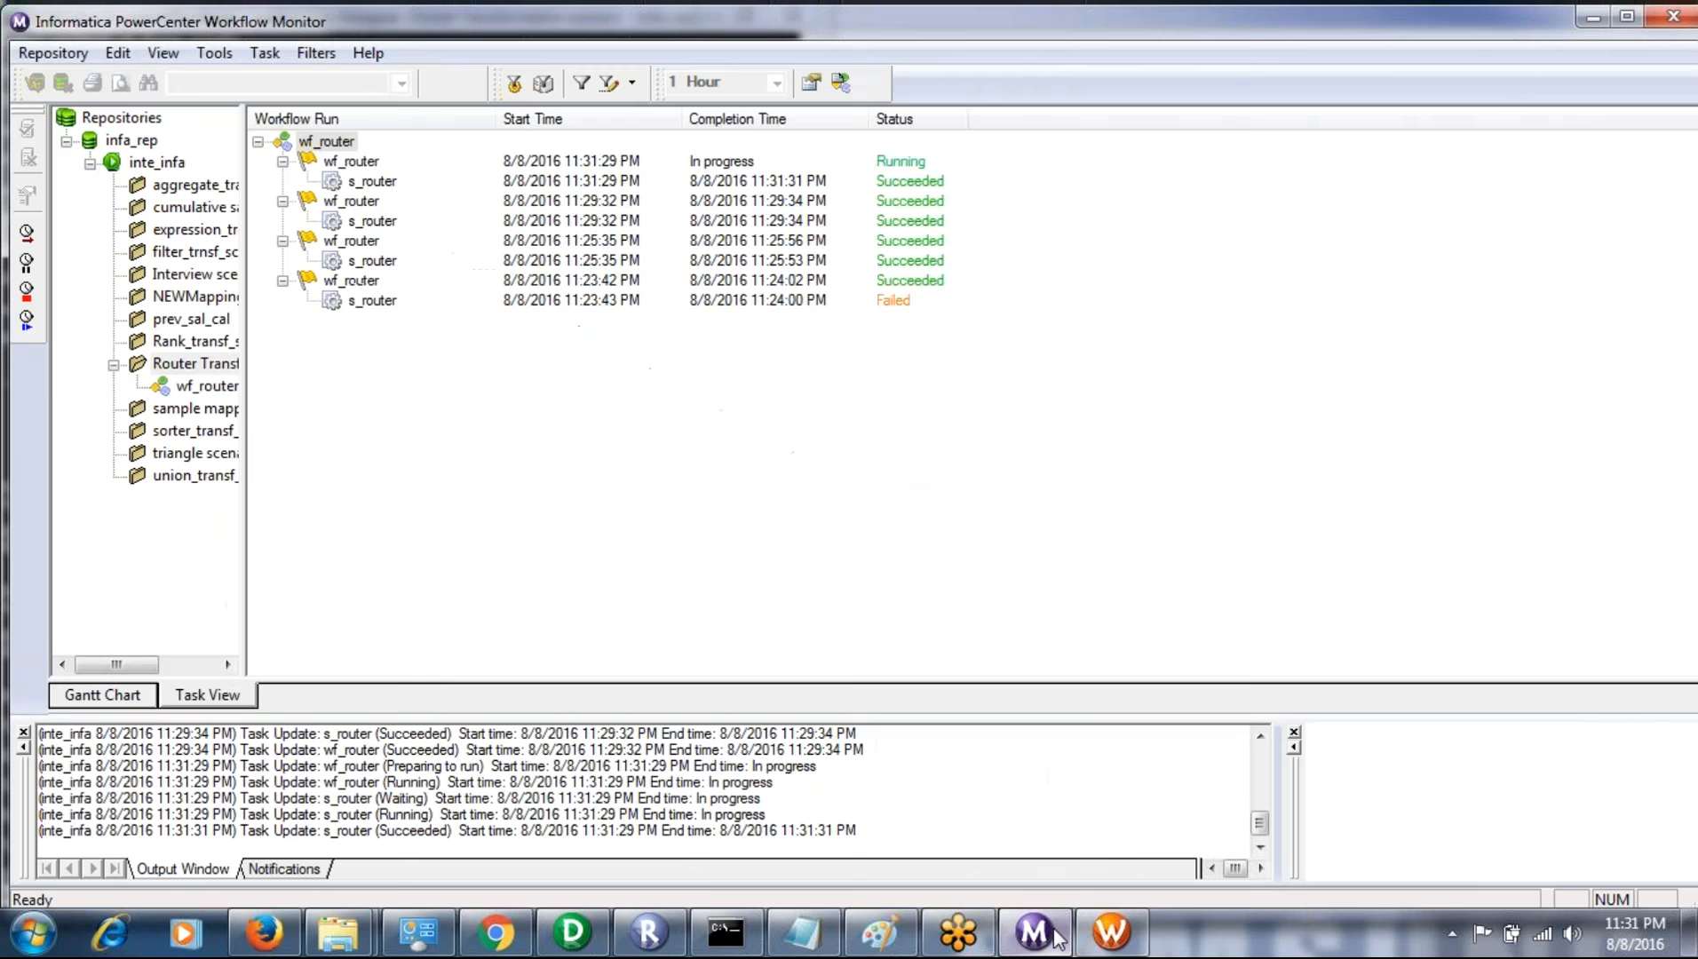
- Switch to the SQL*Plus window and empty the trg1 table again by rerunning "truncate table trg1;"
click(746, 938)
key(Up)
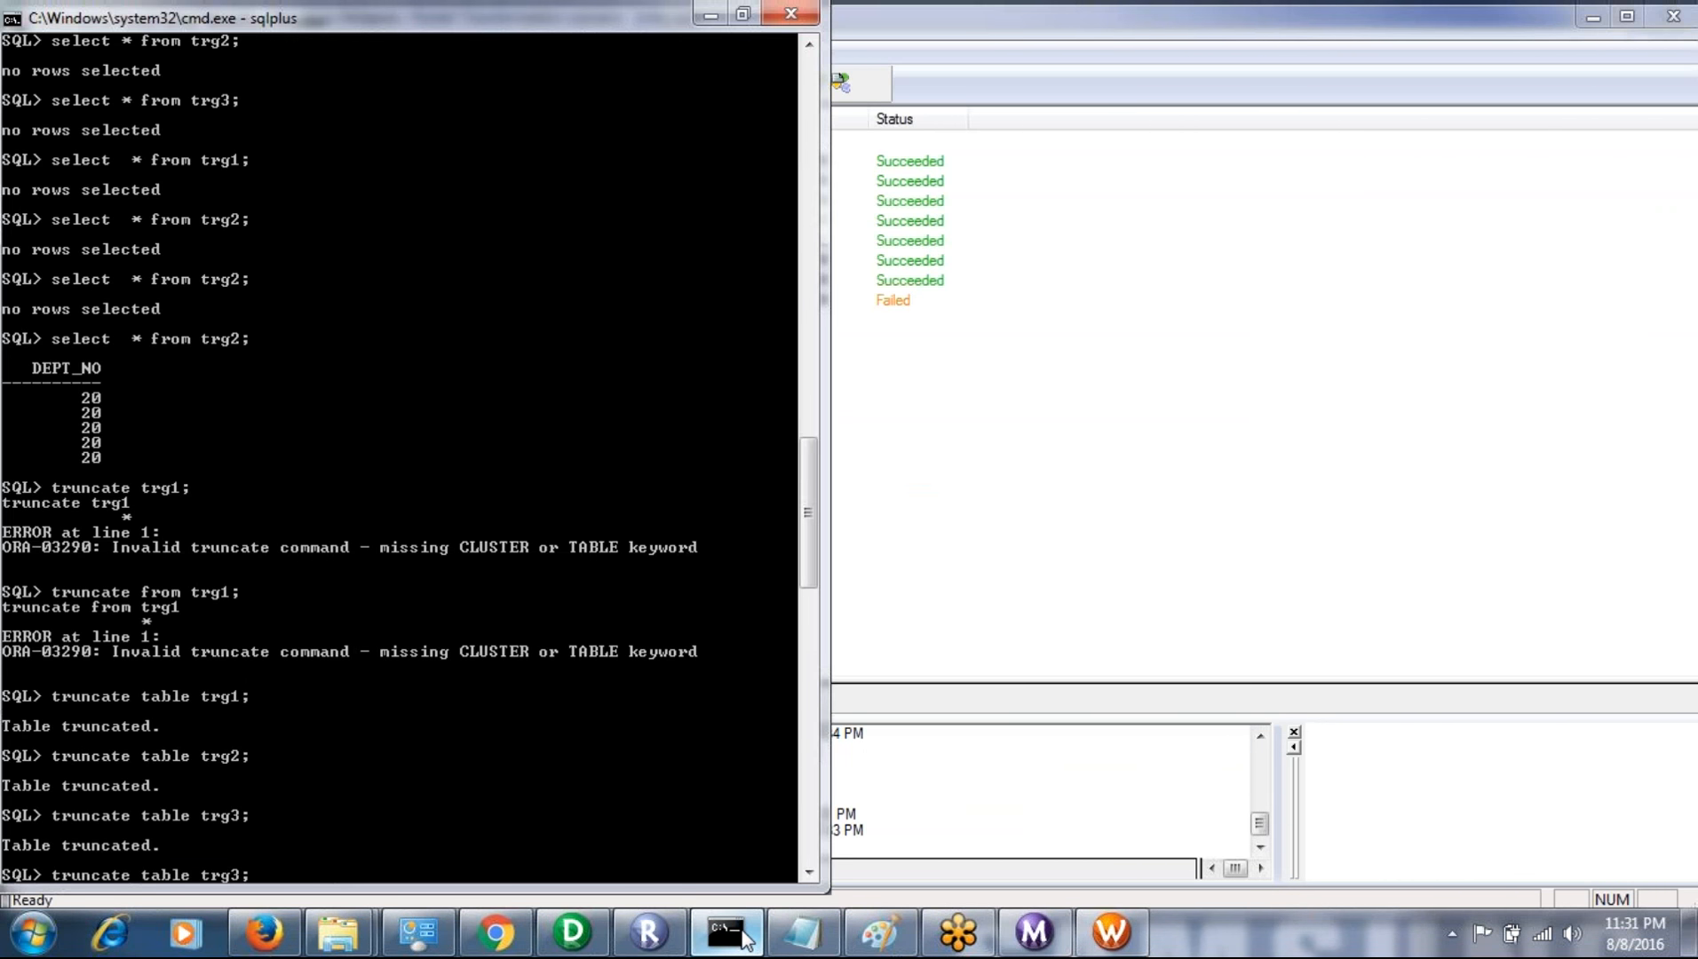
key(Up)
key(Return)
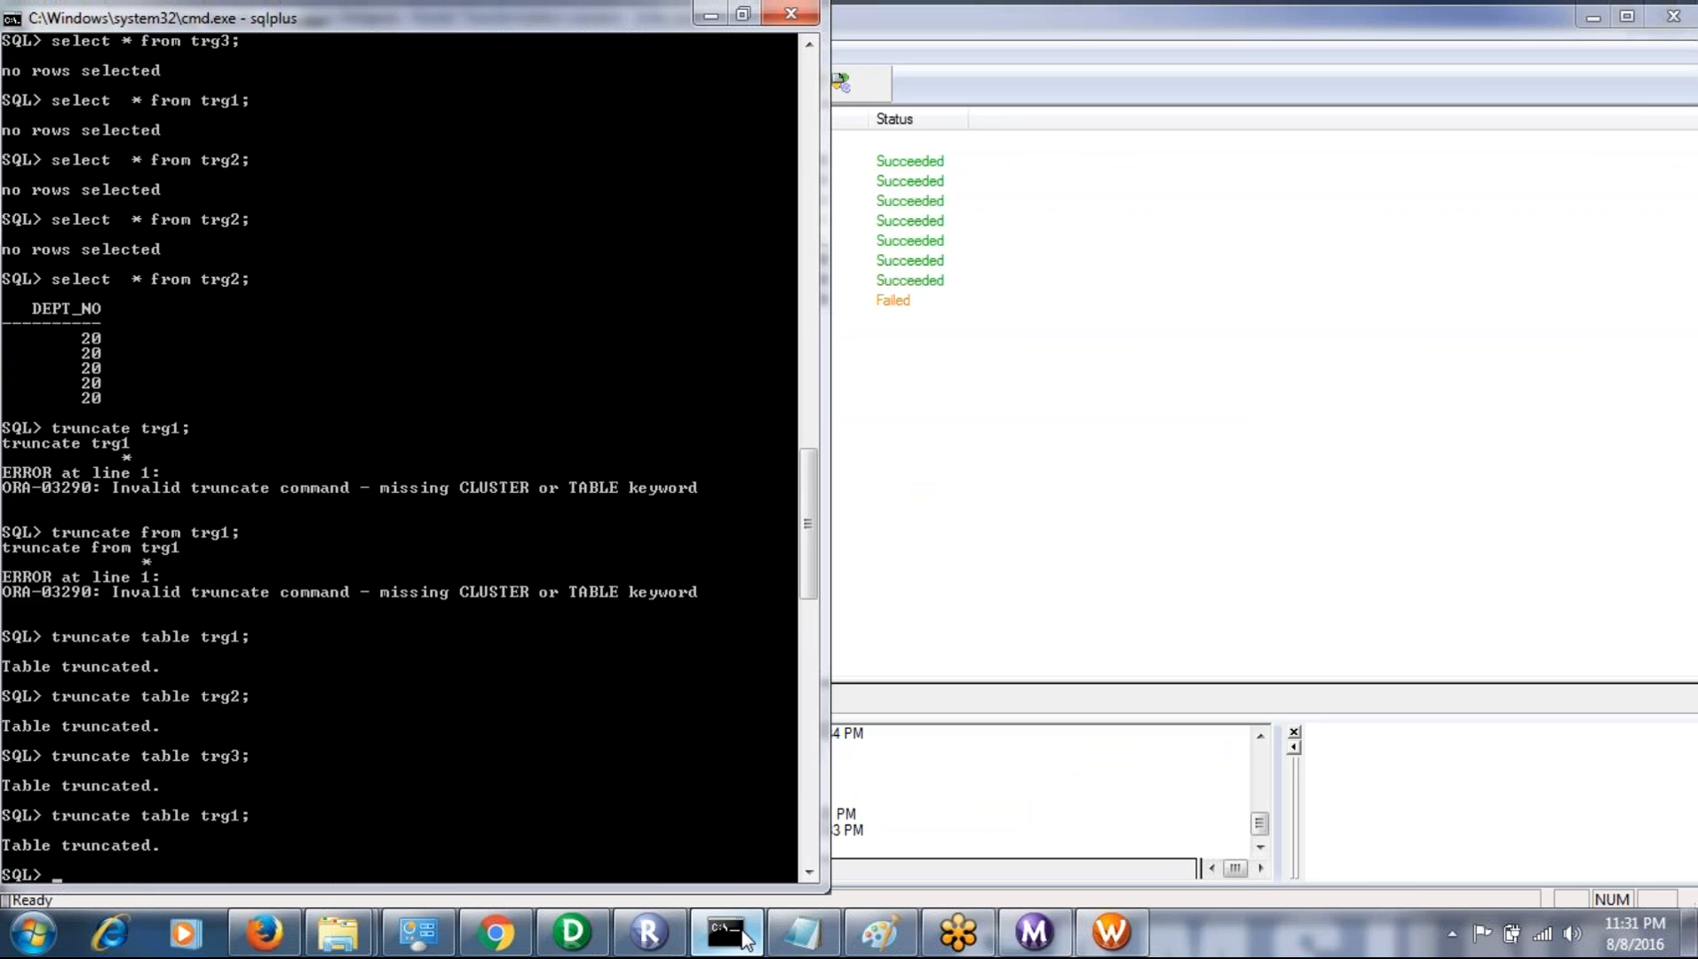
- Recall the earlier statement "truncate table trg2;" in SQL*Plus and run it to empty the trg2 table again
click(727, 933)
click(746, 937)
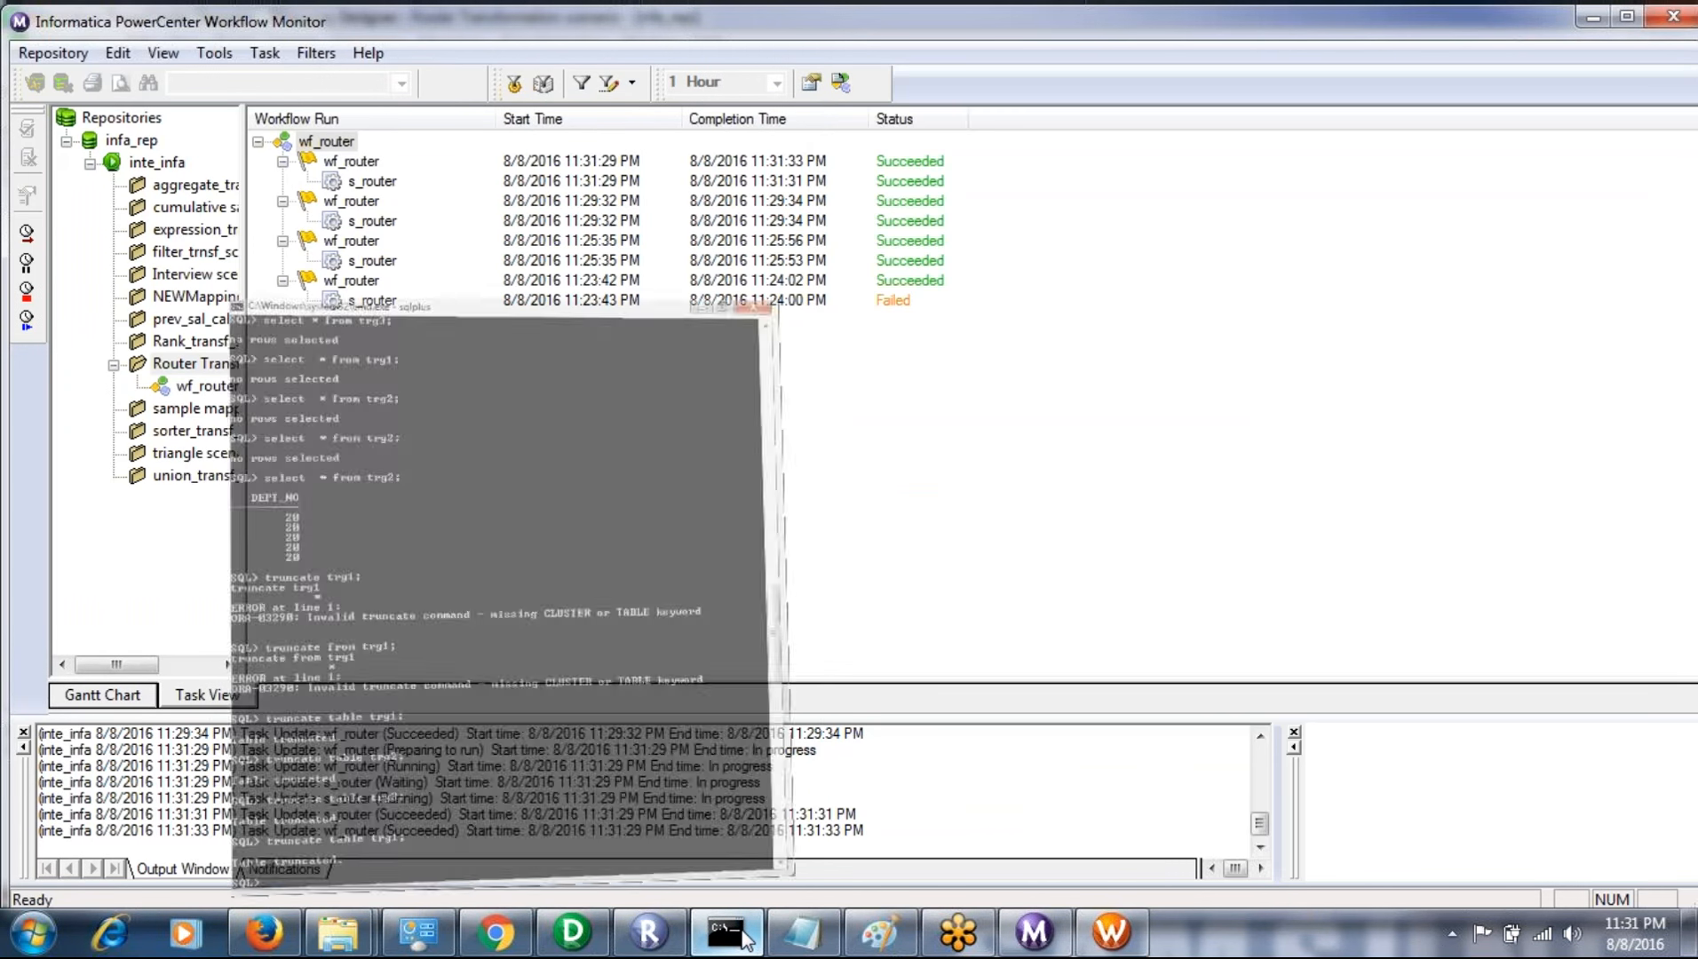
key(Up)
key(Up)
key(Up)
key(Up)
key(Up)
key(Up)
key(Up)
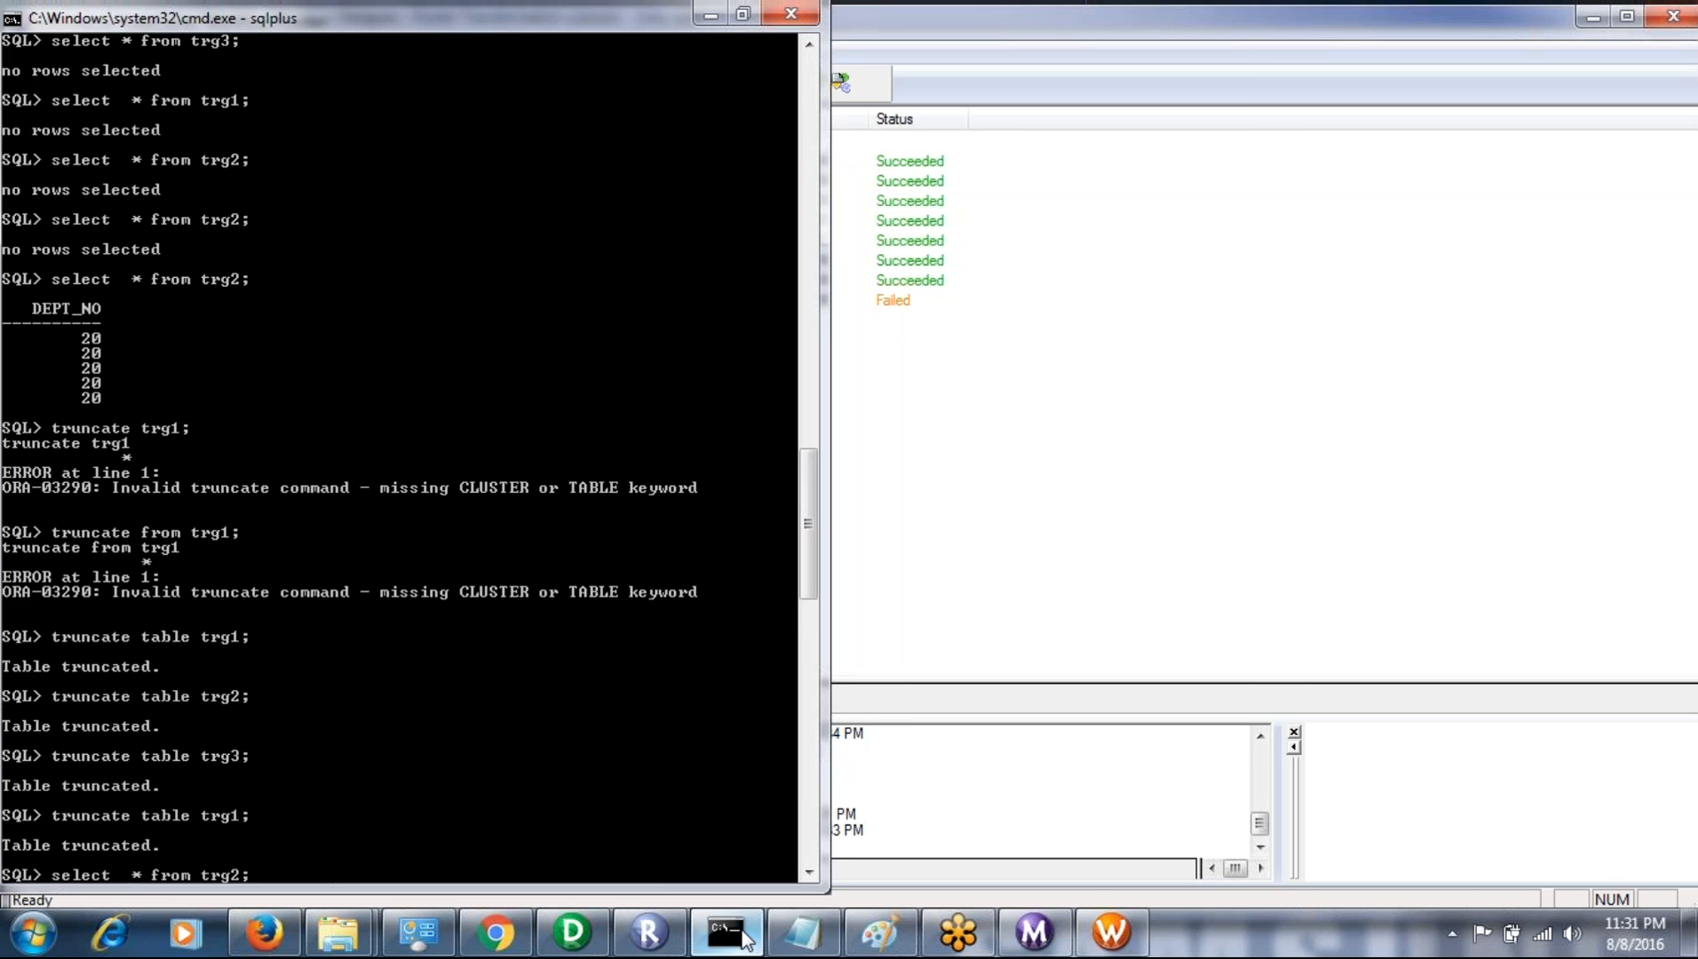
key(Up)
key(Up)
key(Up)
key(Up)
key(Up)
key(Up)
key(Up)
key(Down)
key(Down)
key(Down)
key(Down)
key(Return)
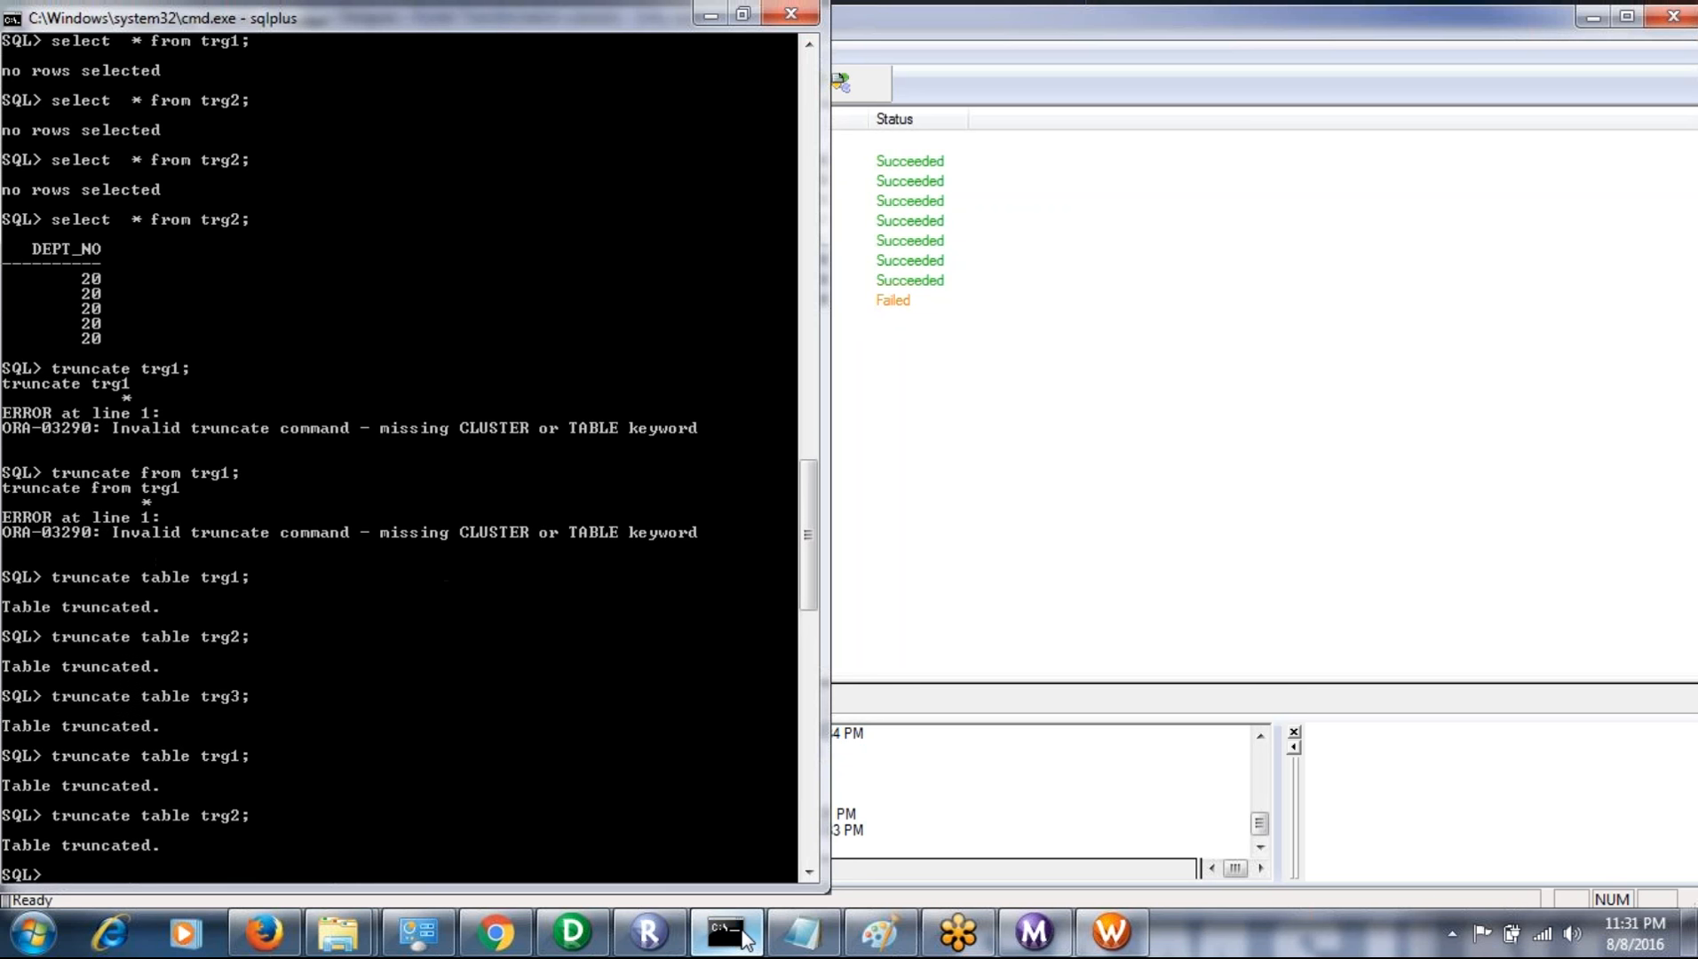
- Recall and rerun "truncate table trg3;" to empty the trg3 table again
key(Up)
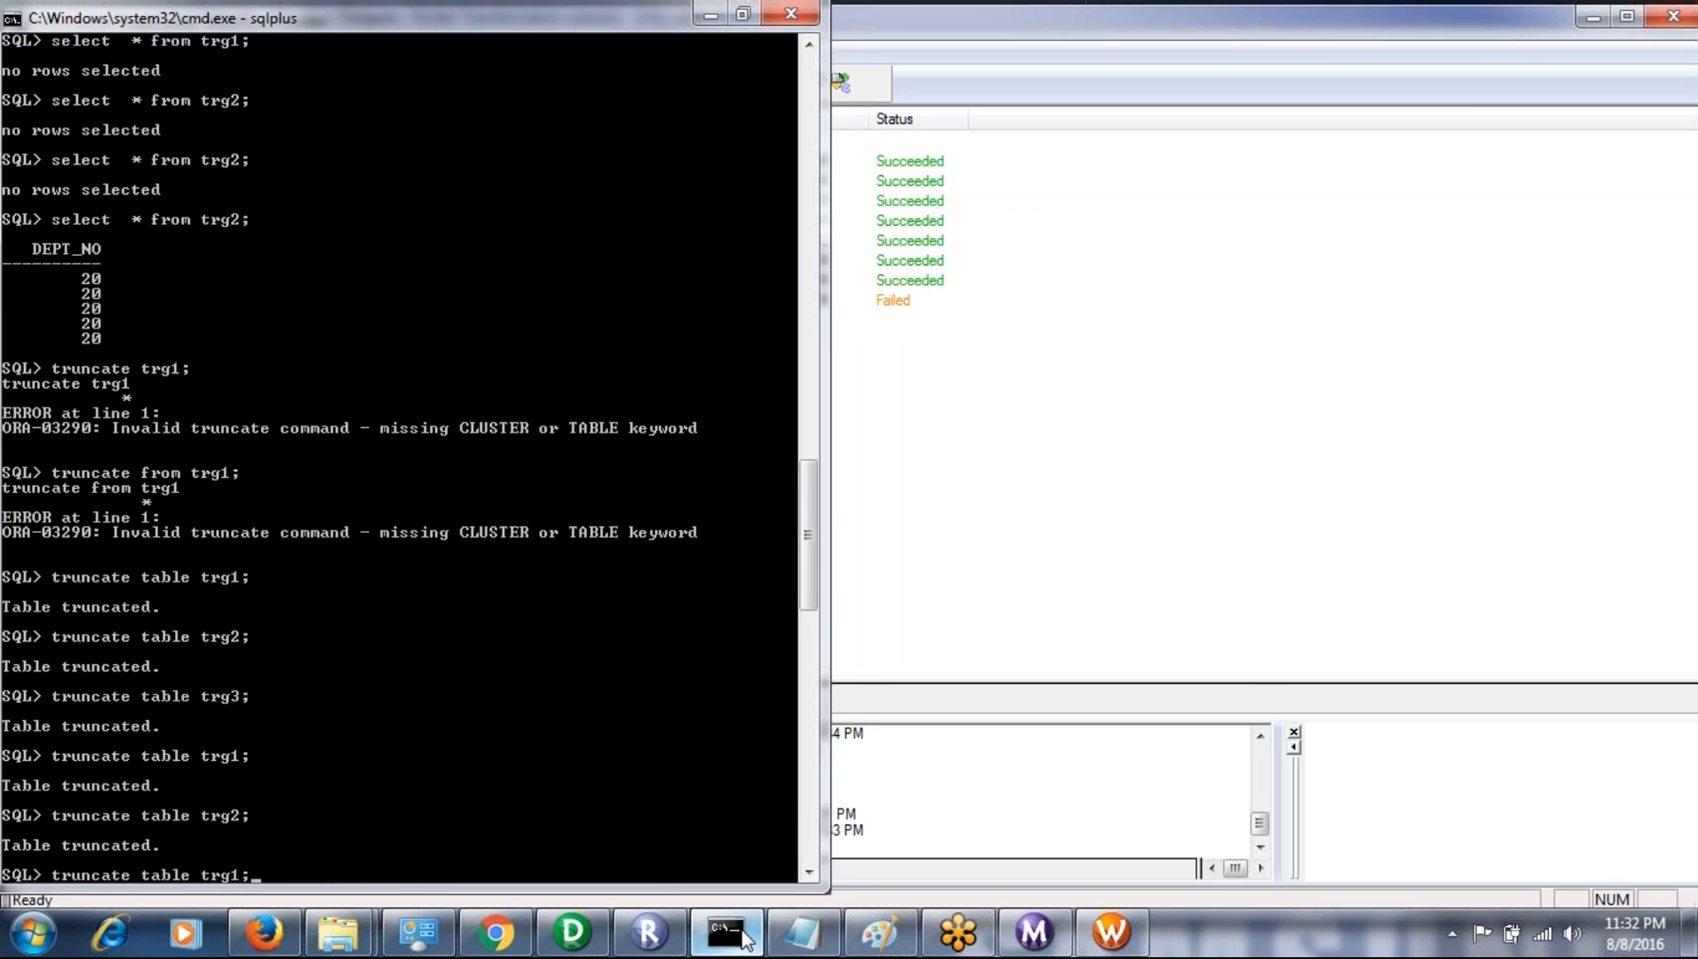
key(Up)
key(Up)
key(Return)
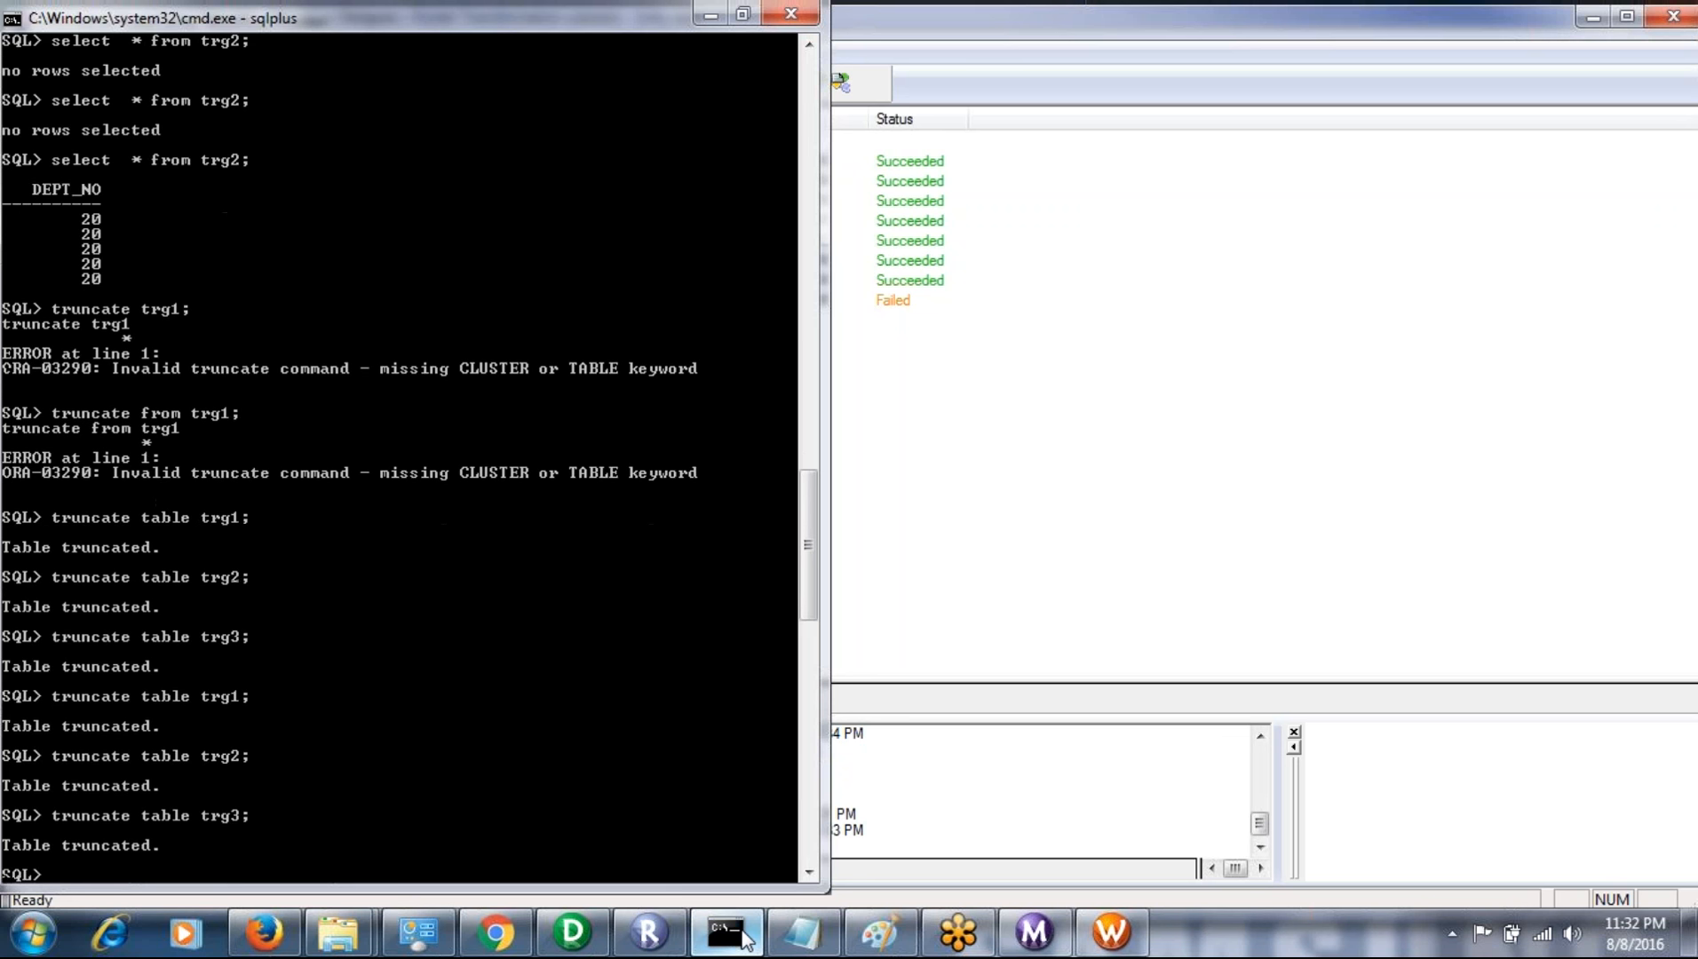
- Switch to the Workflow Manager and start the wf_router workflow from the s_router task
click(1110, 933)
right_click(855, 449)
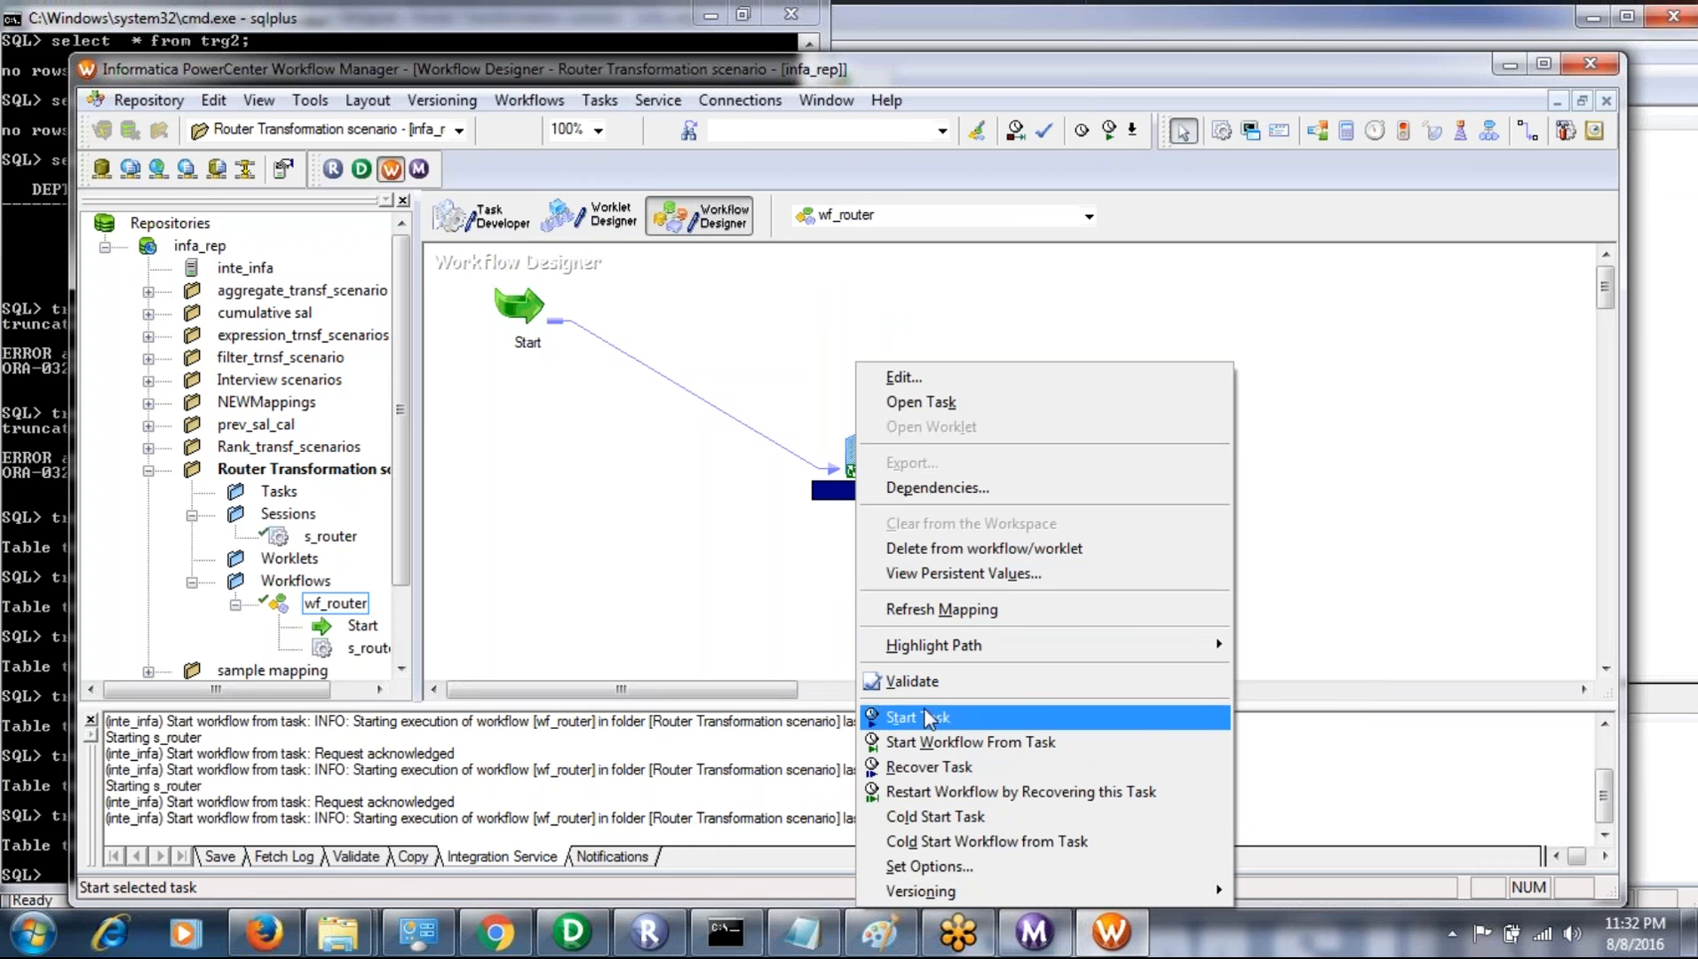
click(930, 753)
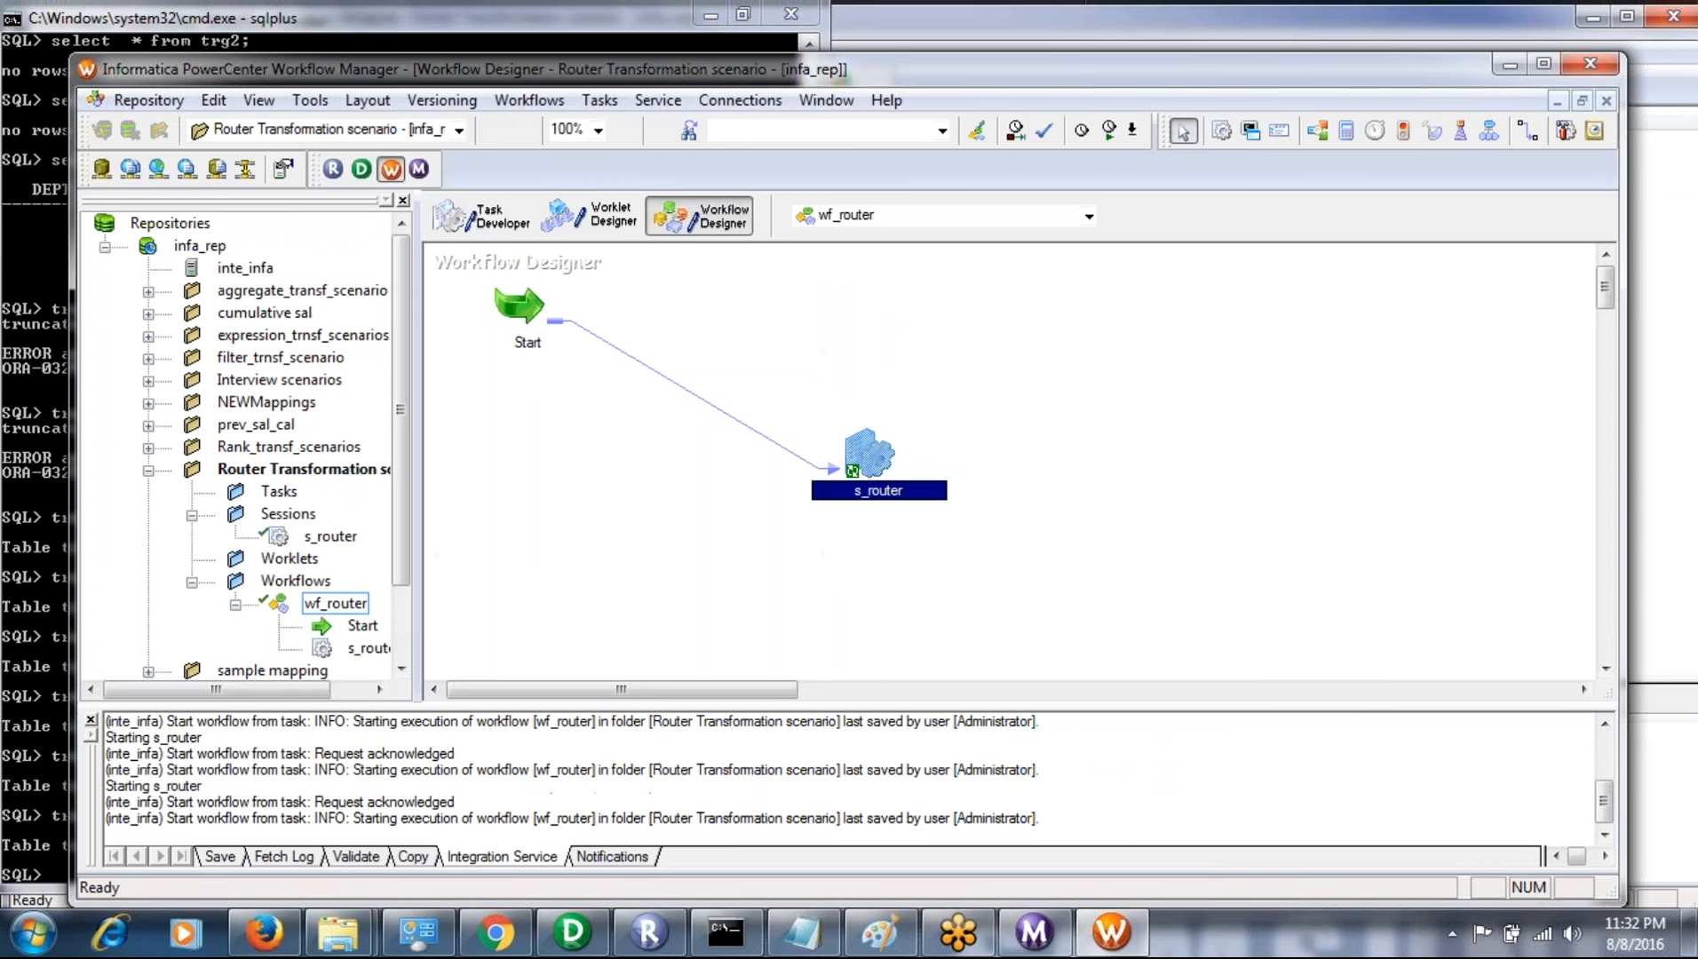
- Return to SQL*Plus and list the rows loaded into the first target by rerunning "select * from trg1;"
click(750, 940)
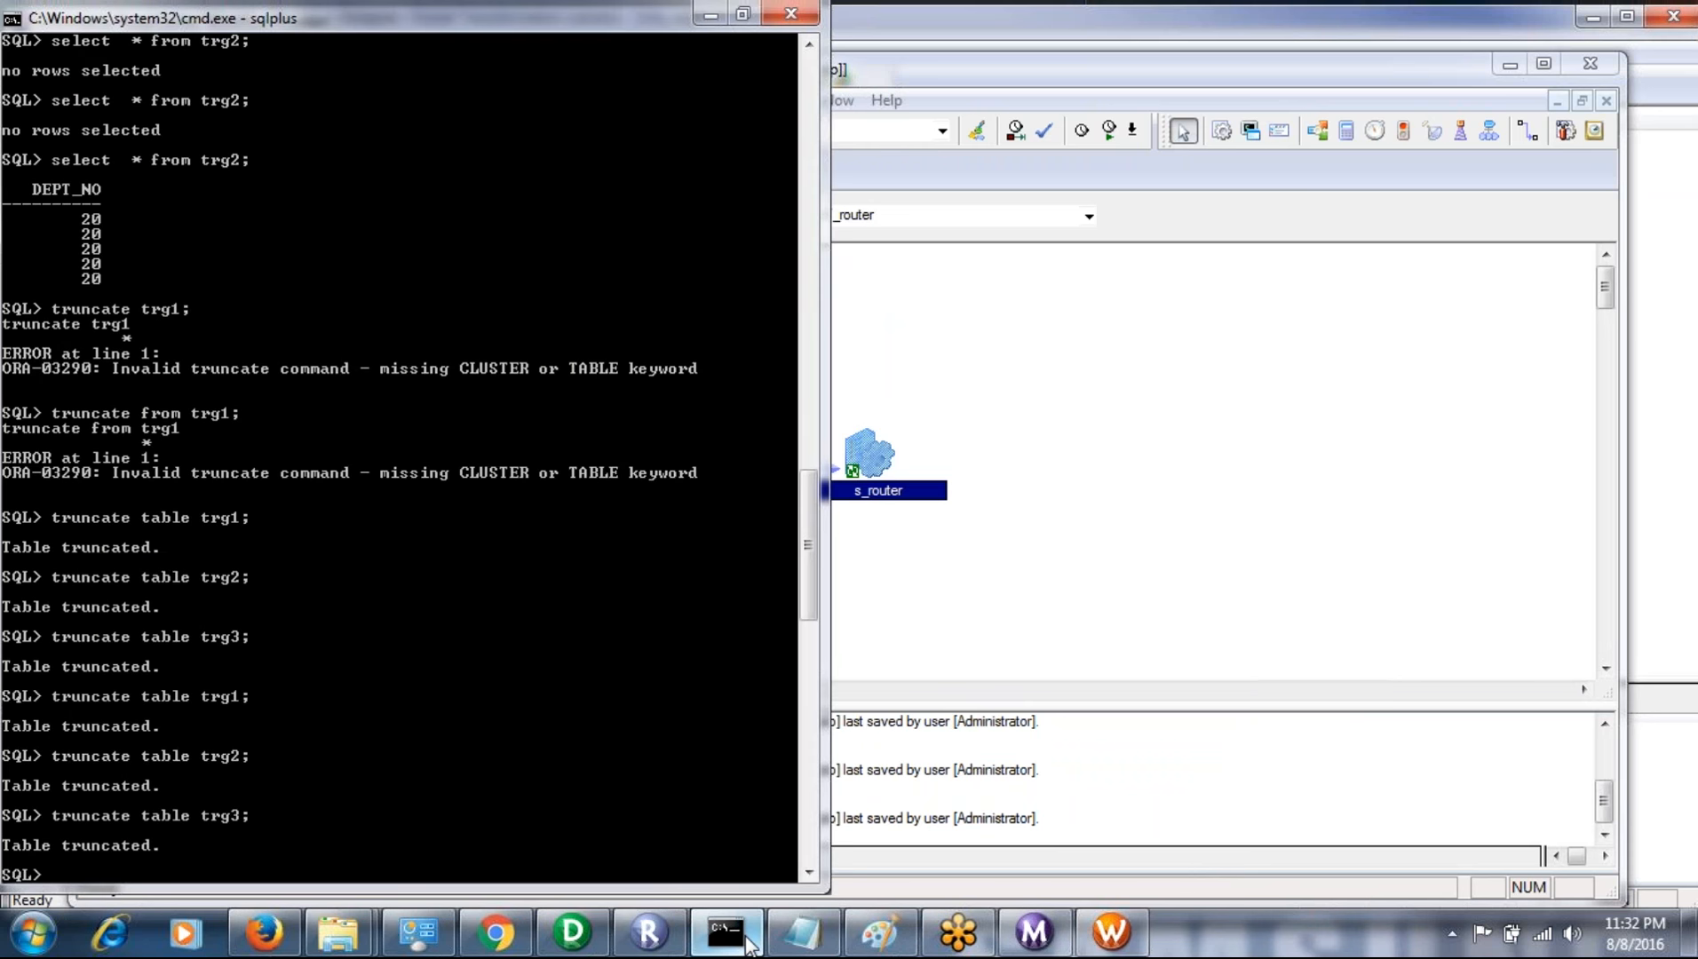
key(Up)
key(Up)
key(Up)
key(Up)
key(Up)
key(Up)
key(Up)
key(Up)
key(Up)
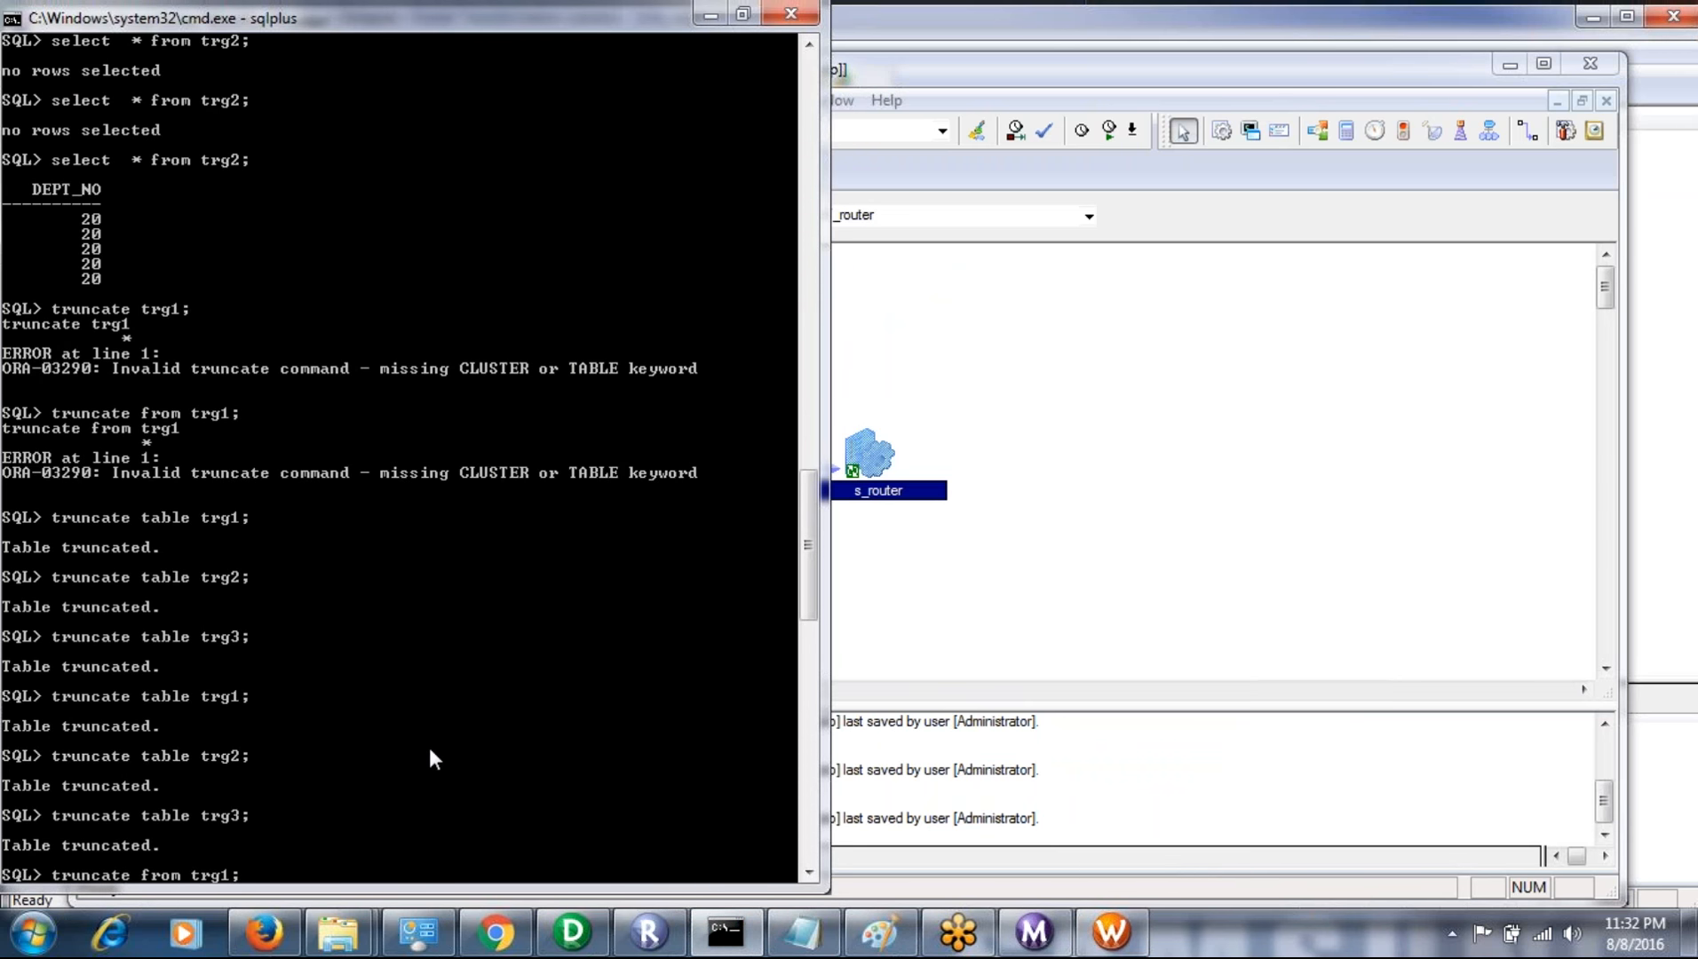
key(Up)
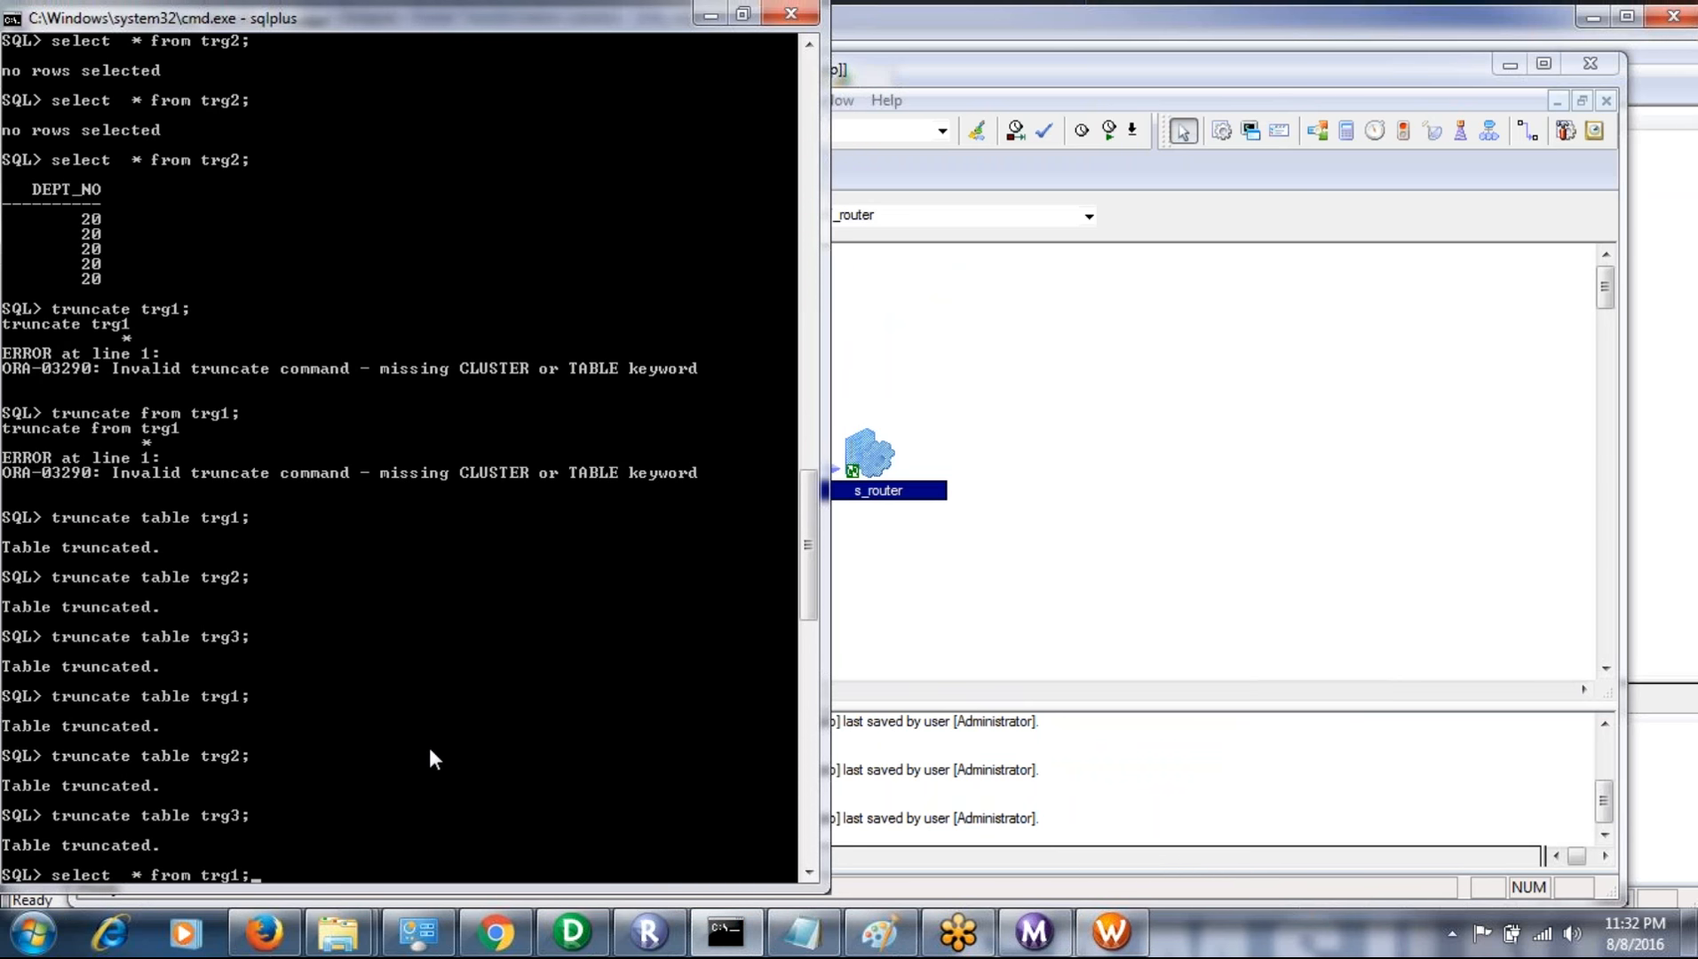
key(Return)
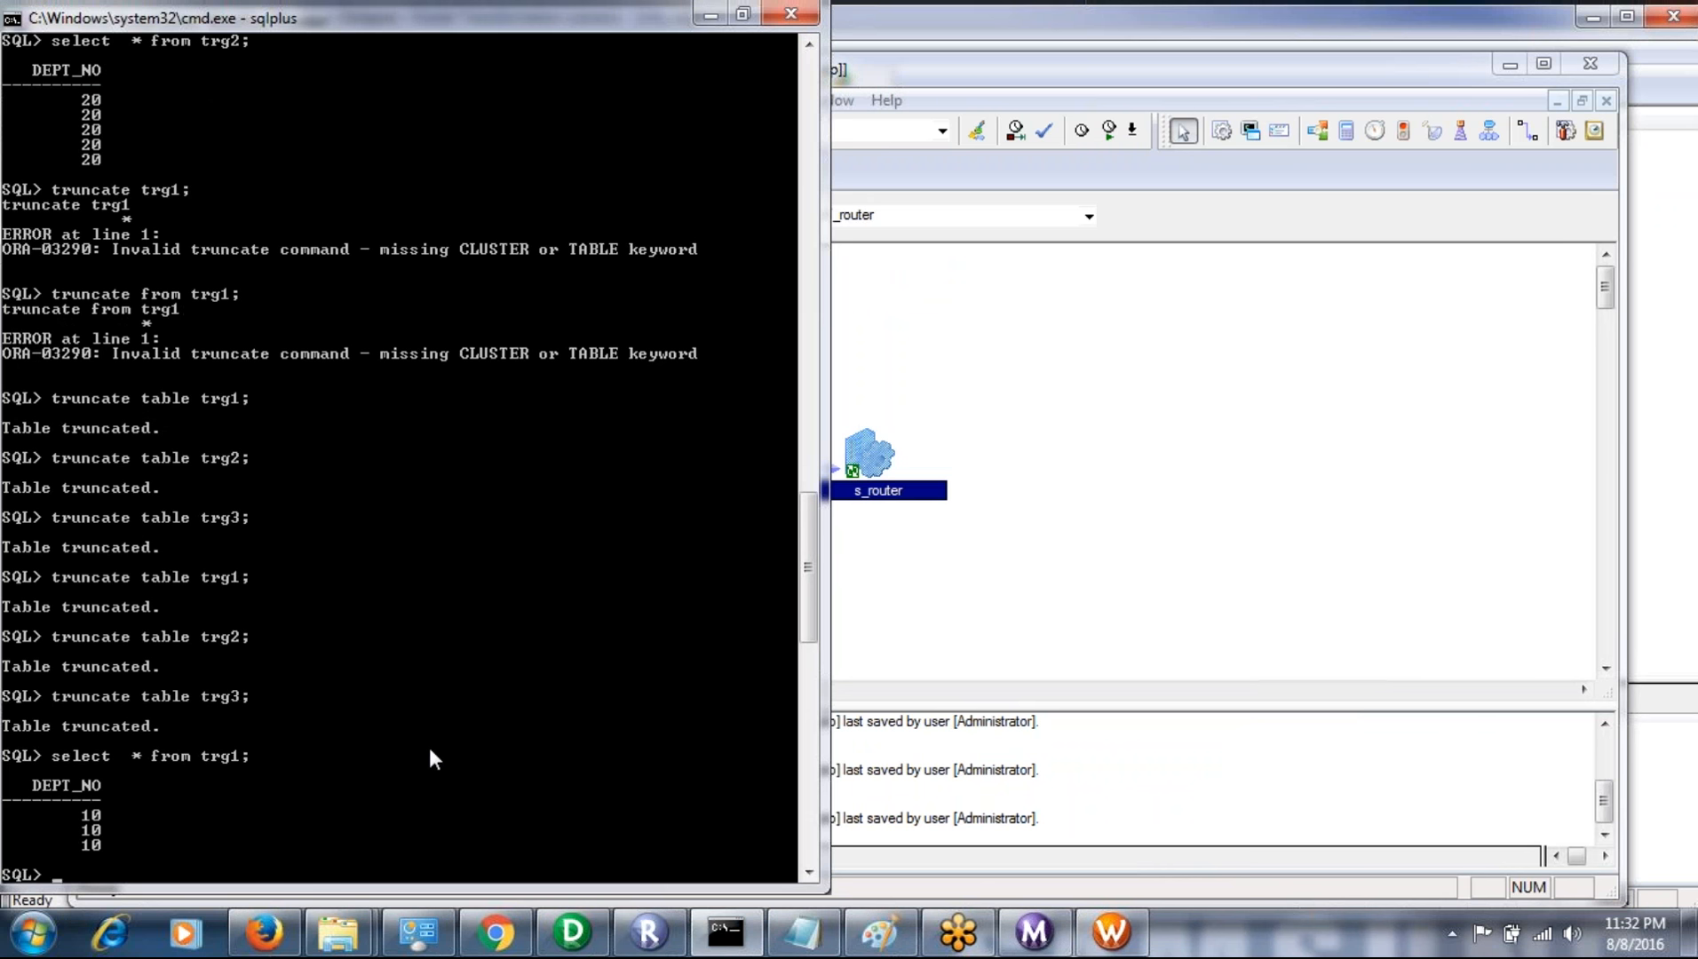
- List the rows loaded into the second target by rerunning "select * from trg2;"
key(Up)
key(Up)
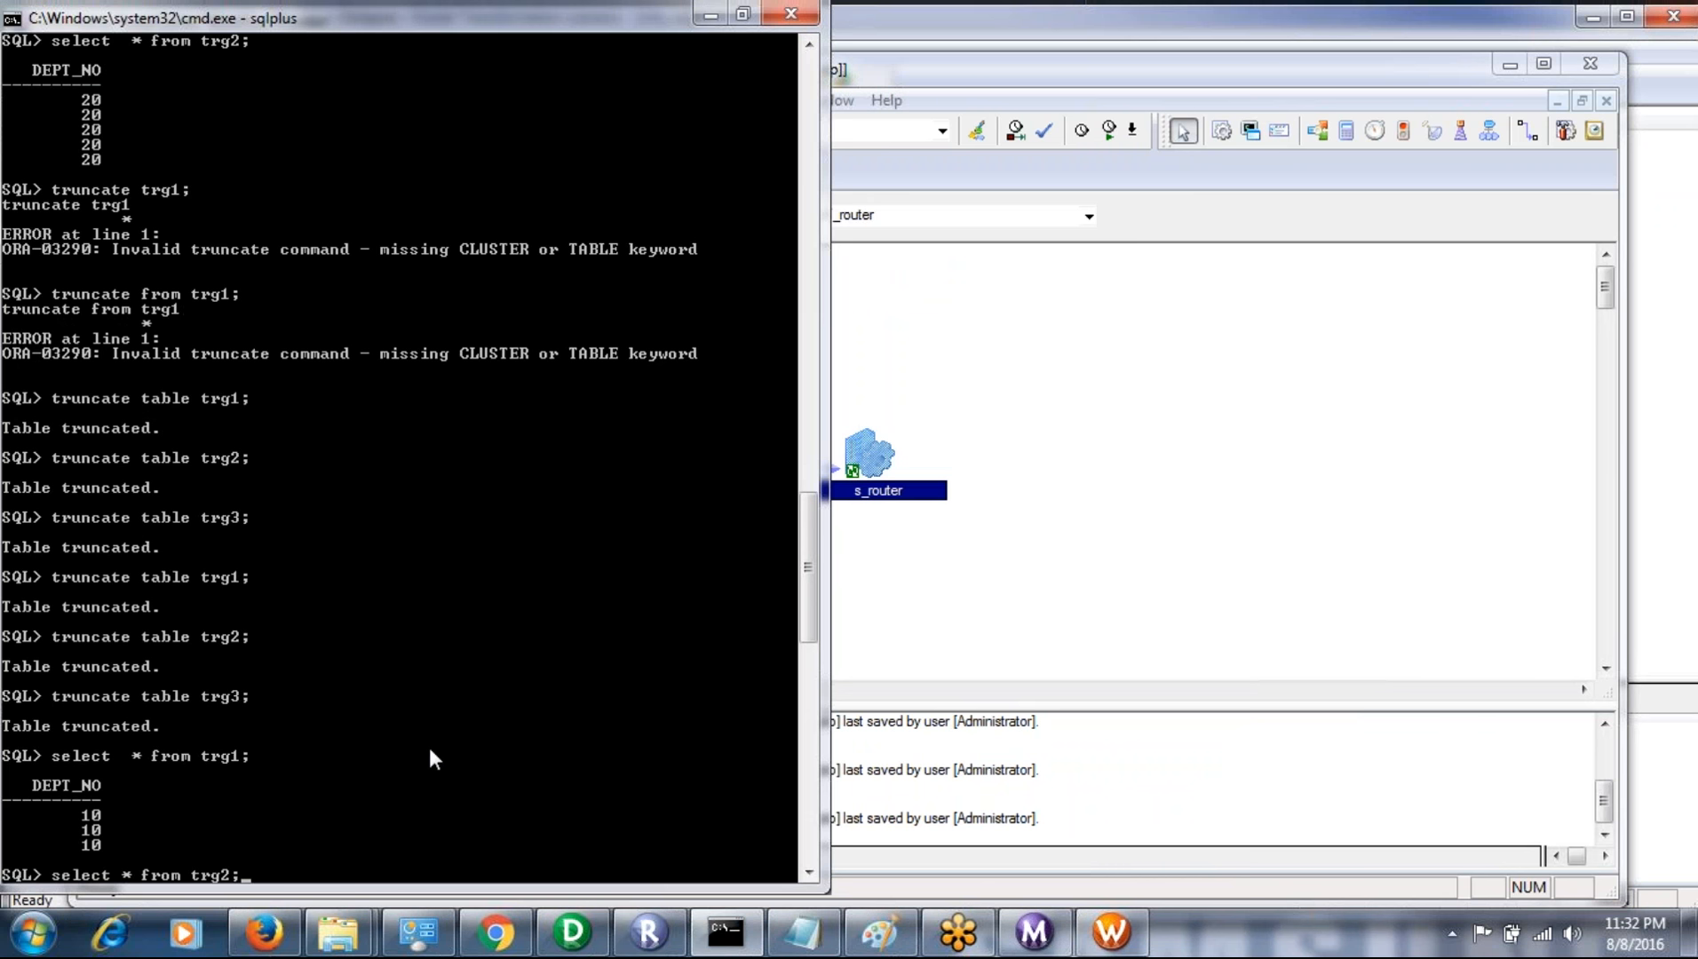
key(Return)
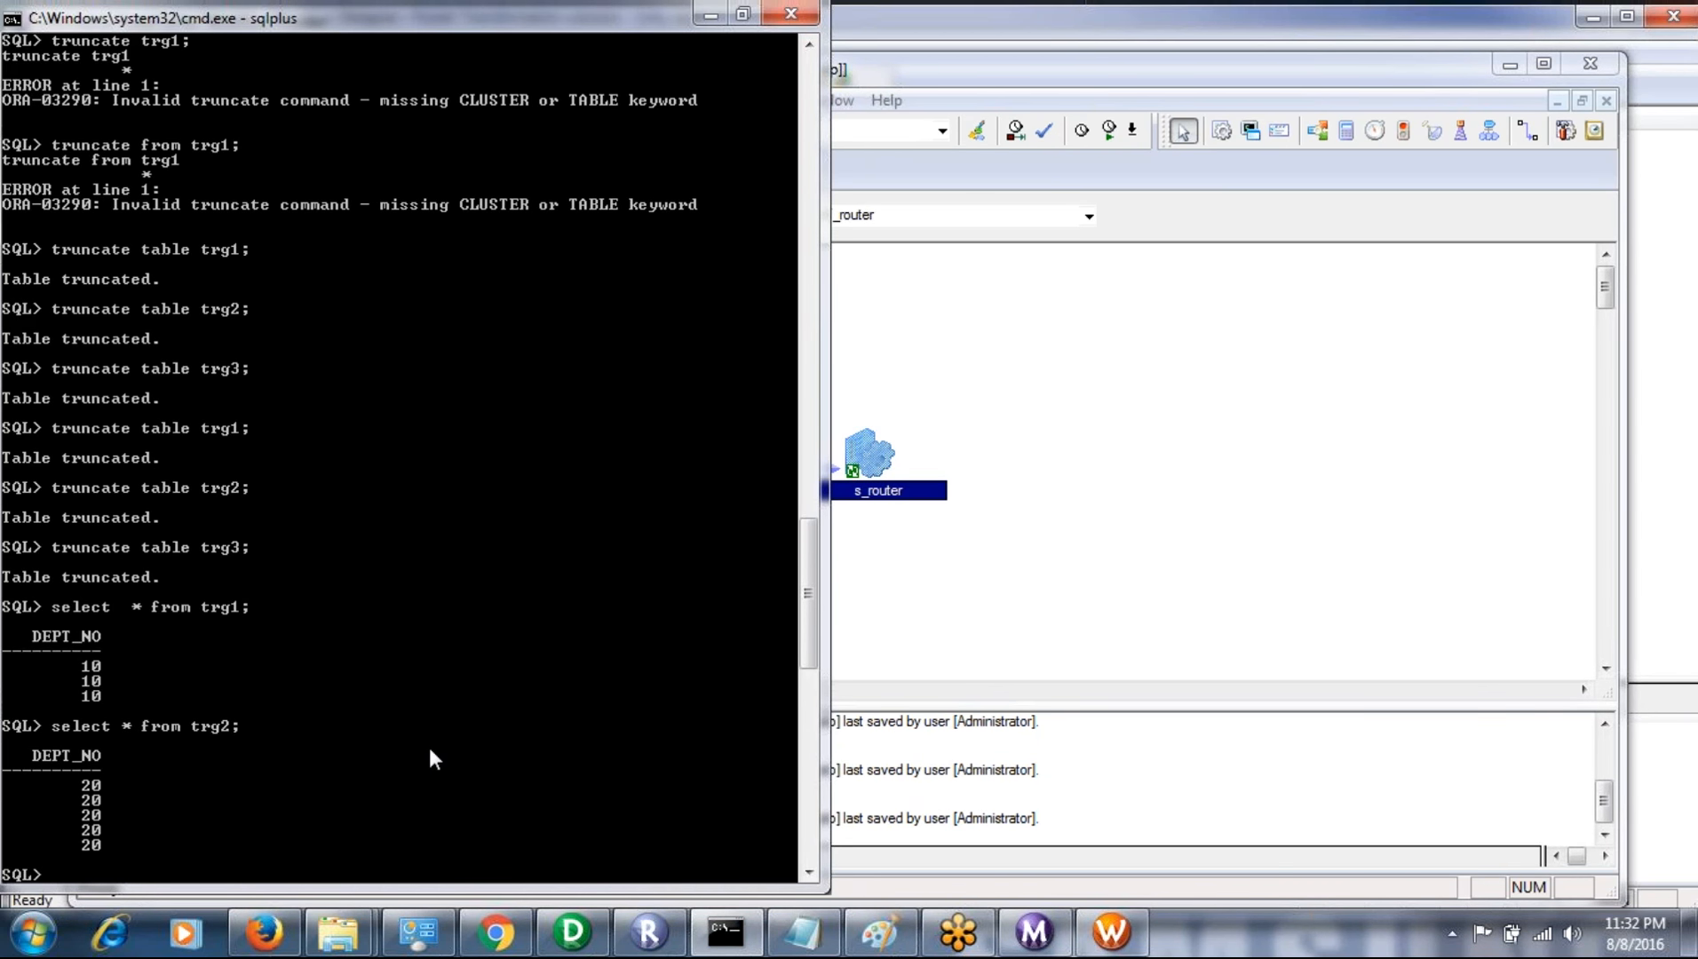
- List the third target's rows by rerunning "select * from trg3;", and return to the Workflow Manager
key(Up)
key(Up)
key(Up)
key(Up)
key(Up)
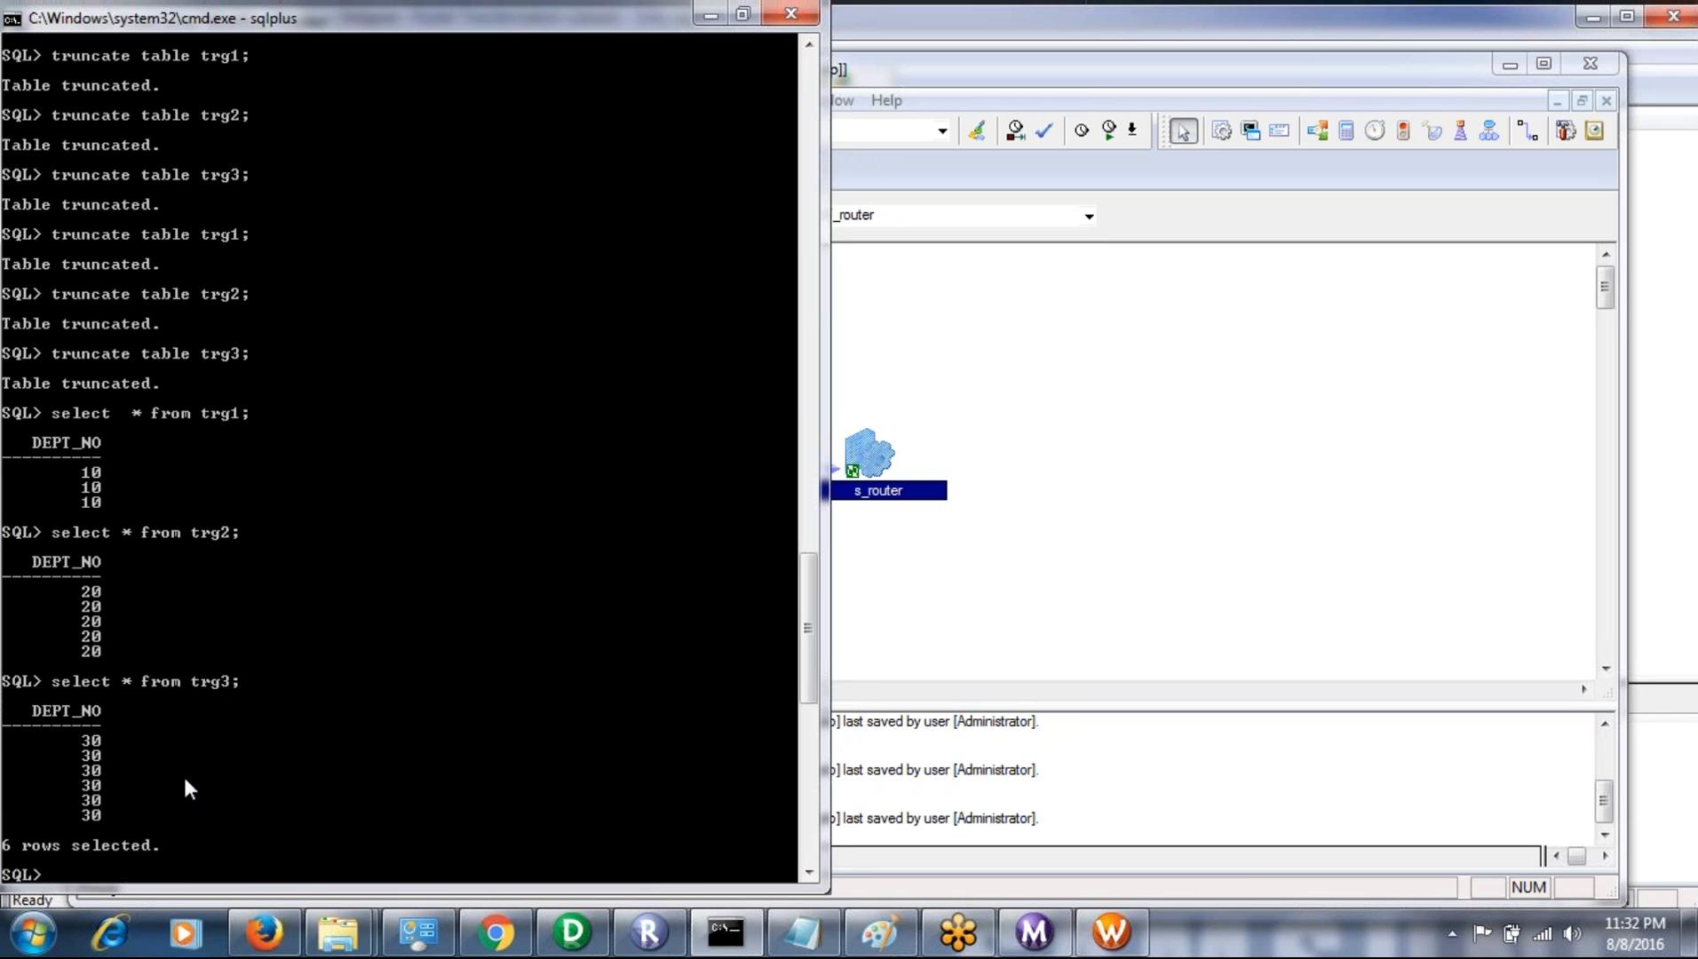
click(1114, 517)
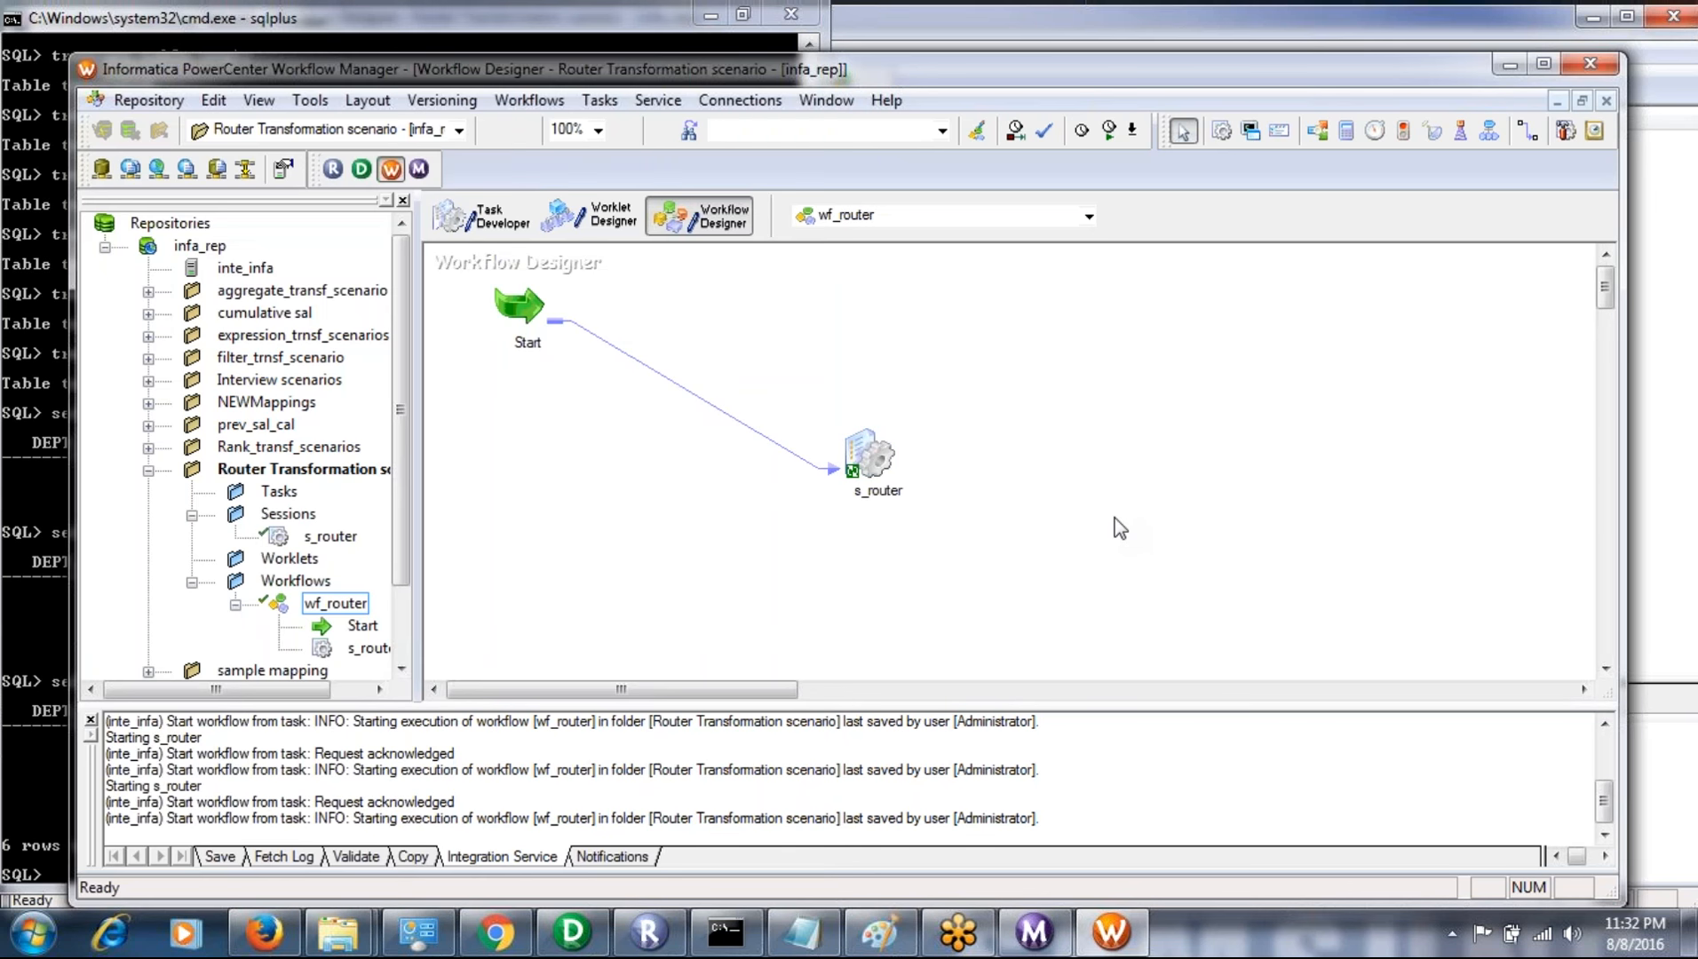